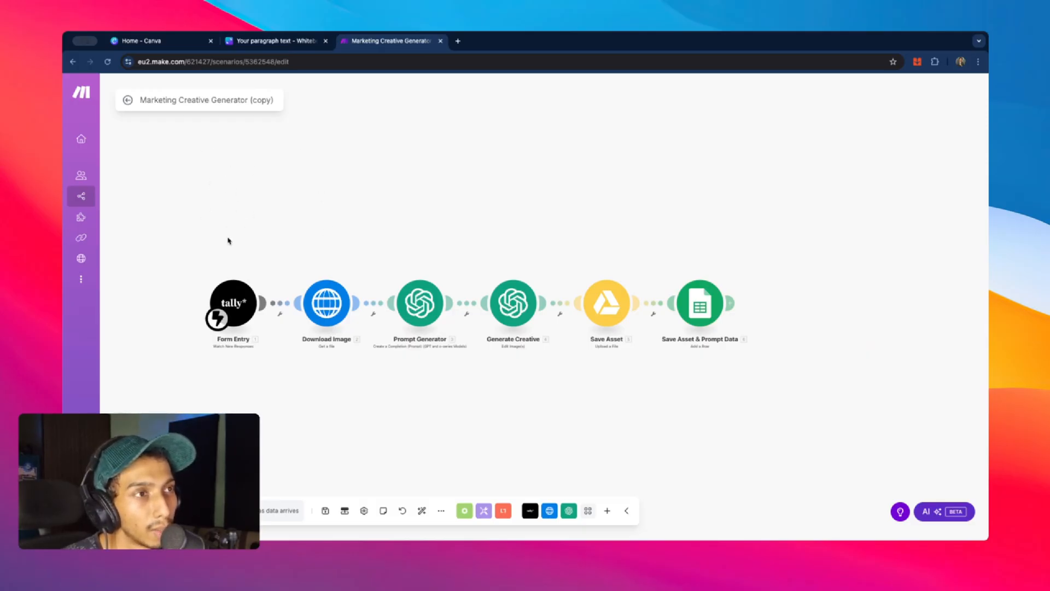
# - Zoom and pan across the six-module Marketing Creative Generator (copy) chain to inspect it
pyautogui.scroll(3, 459, 261)
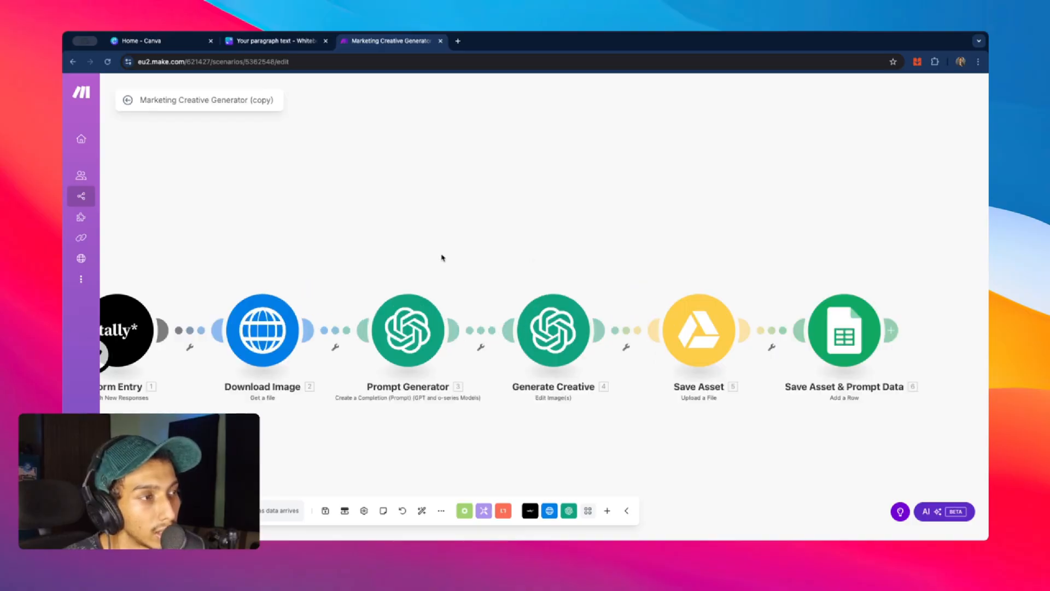
pyautogui.moveTo(646, 256); pyautogui.dragTo(604, 244)
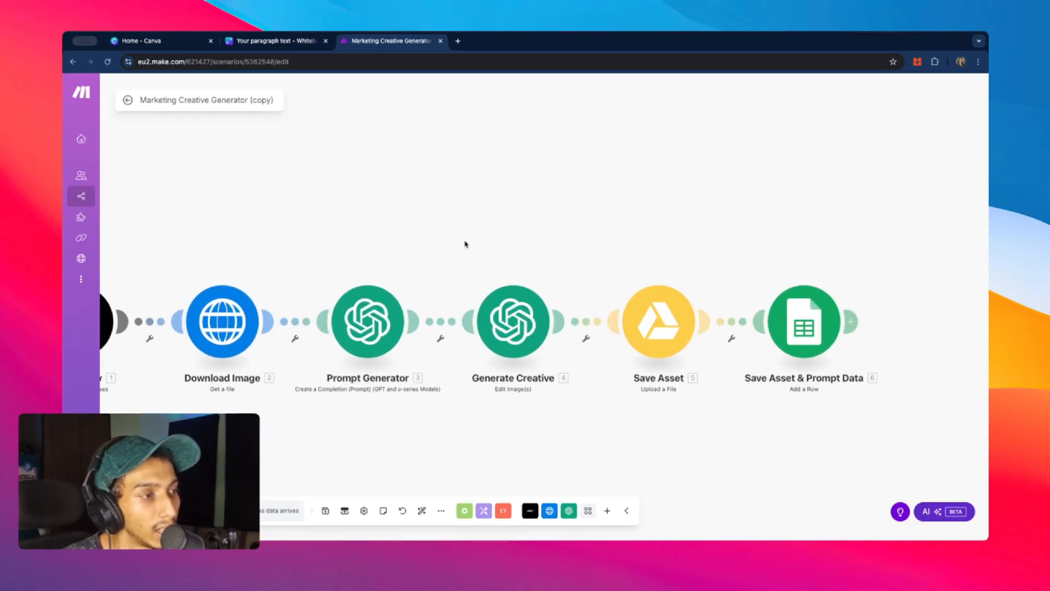
pyautogui.scroll(-3, 543, 272)
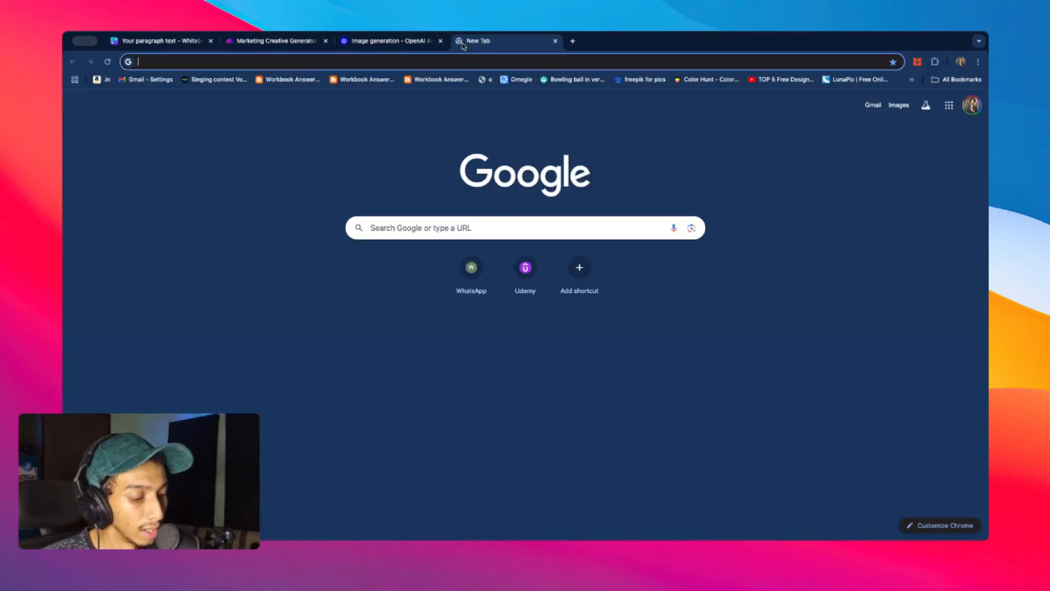
# - Open the Tally form and highlight Product, Product Title, Upload Image, Design Theme, Aspect Ratio and Describe the product
pyautogui.write('t')
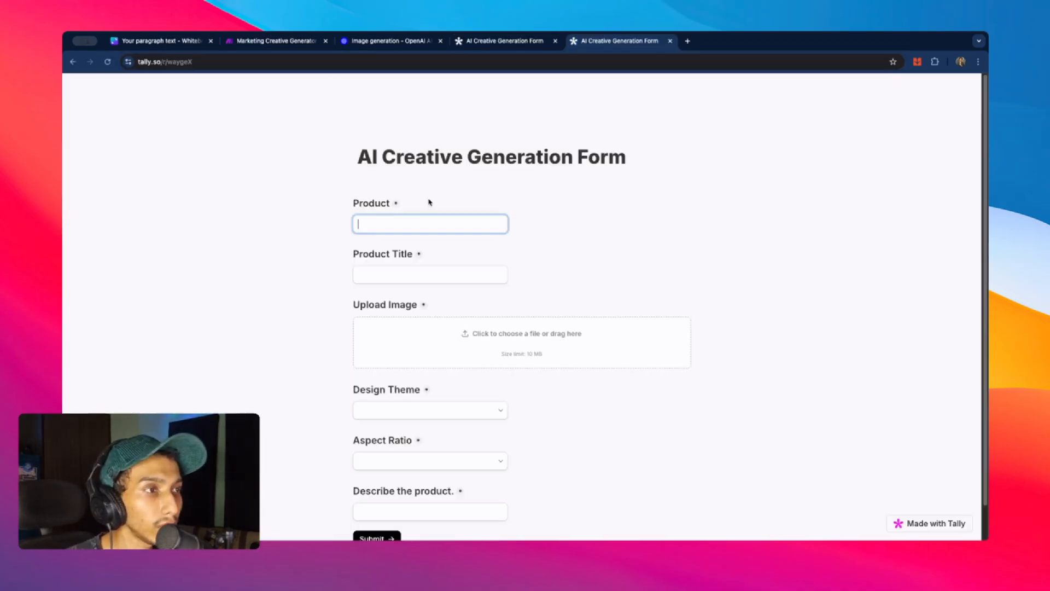
pyautogui.scroll(-1, 438, 153)
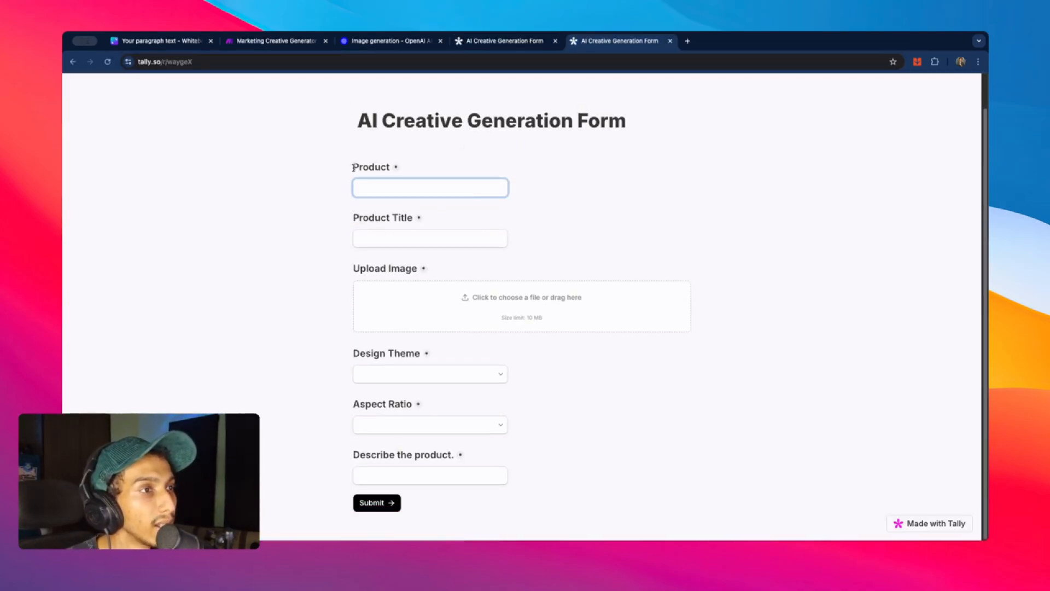
pyautogui.moveTo(353, 166); pyautogui.dragTo(390, 167)
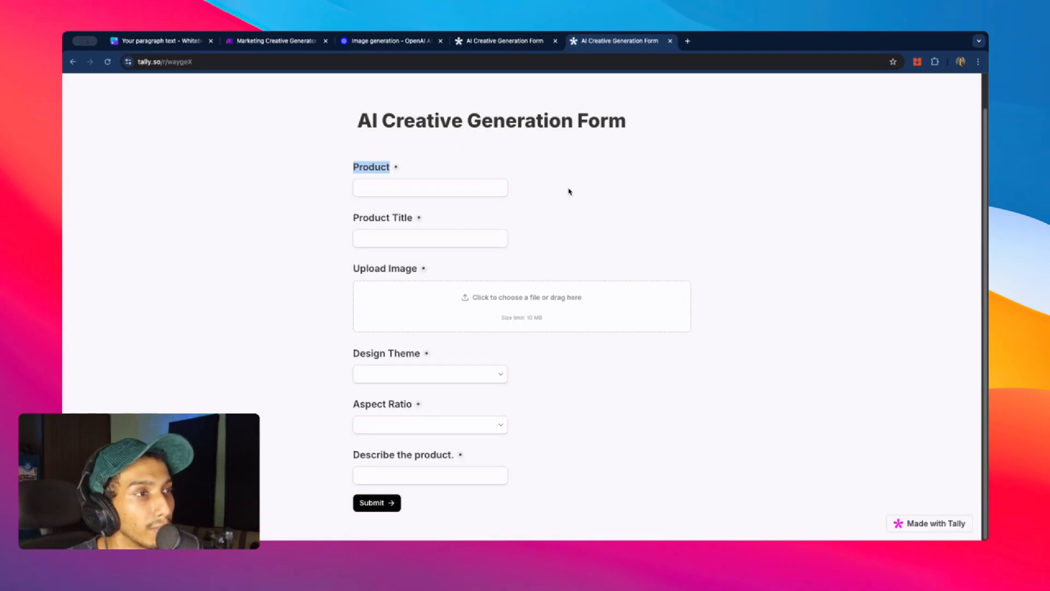
pyautogui.moveTo(316, 221); pyautogui.dragTo(462, 221)
pyautogui.moveTo(335, 273); pyautogui.dragTo(746, 326)
pyautogui.moveTo(335, 360); pyautogui.dragTo(431, 359)
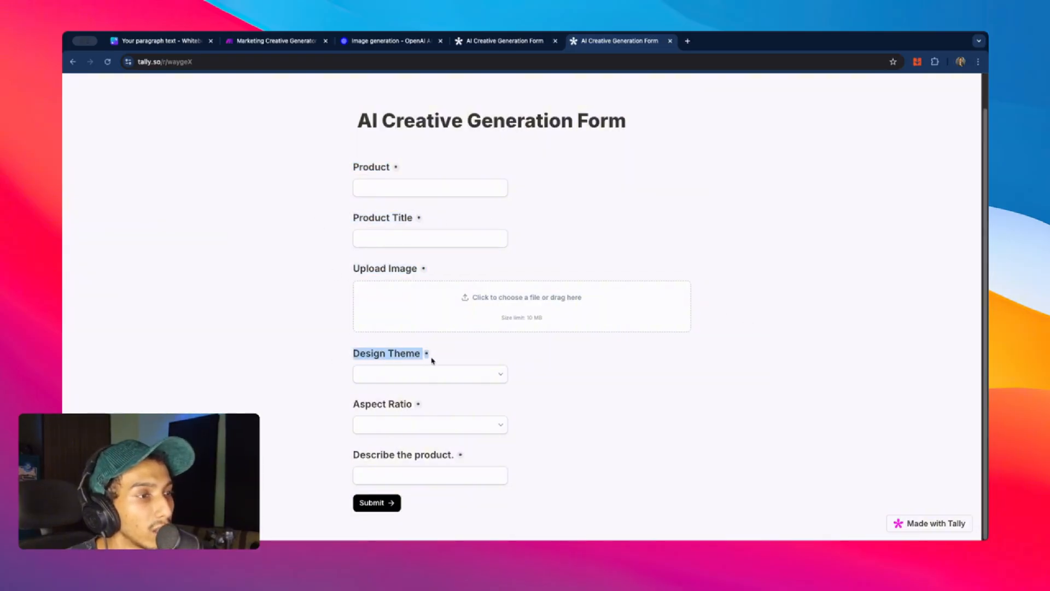
pyautogui.moveTo(334, 409); pyautogui.dragTo(420, 412)
pyautogui.moveTo(334, 457); pyautogui.dragTo(502, 461)
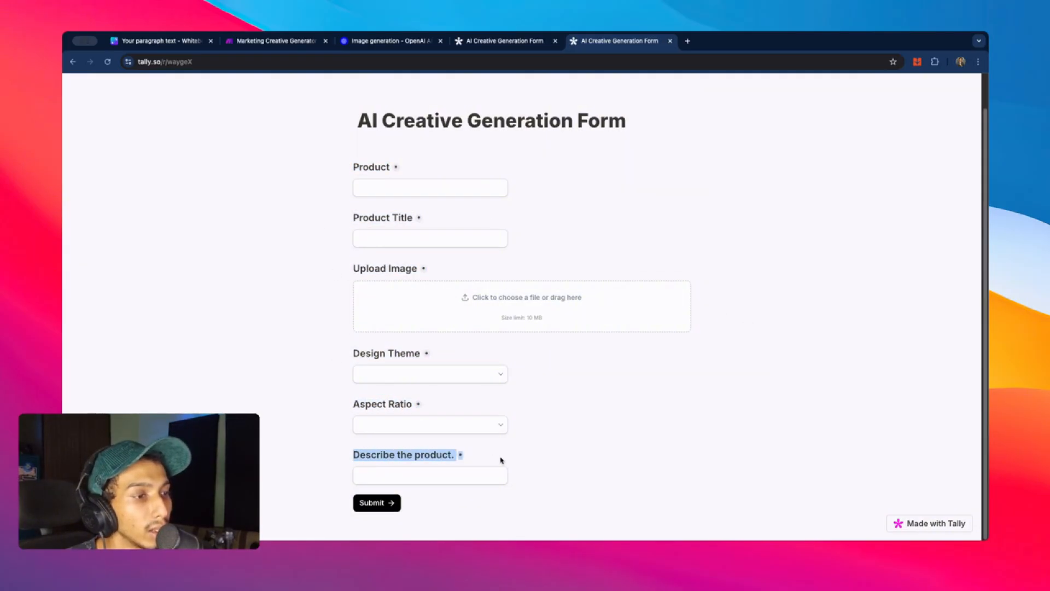
pyautogui.moveTo(335, 457); pyautogui.dragTo(494, 460)
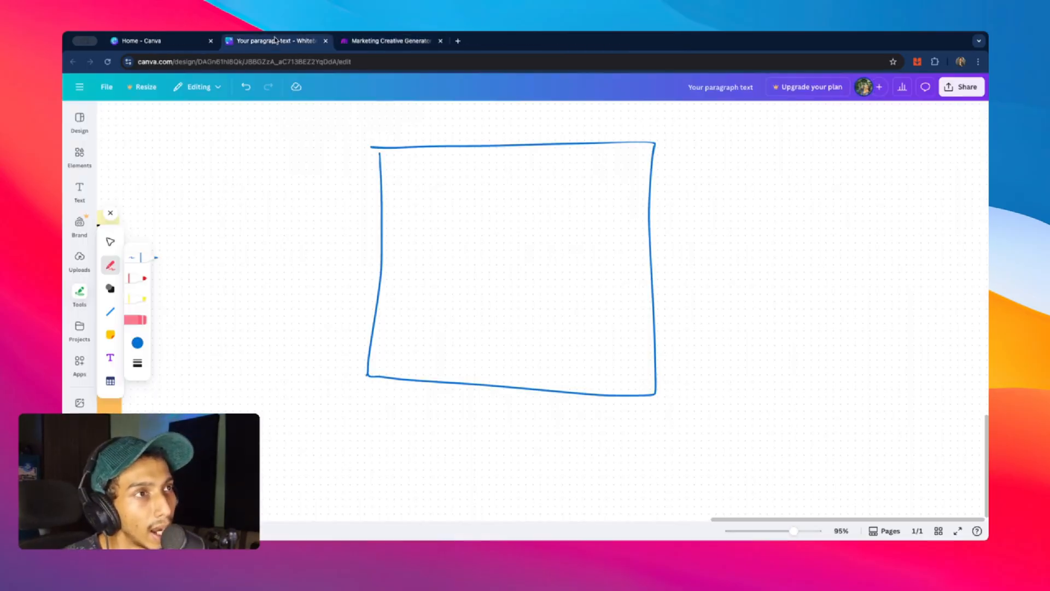
# - Sketch an arrow to a second box on the Canva whiteboard with a curved region inside it
pyautogui.moveTo(674, 246)
pyautogui.mouseDown()
pyautogui.moveTo(773, 247)
pyautogui.moveTo(753, 233)
pyautogui.moveTo(761, 269)
pyautogui.mouseUp()
pyautogui.moveTo(788, 170)
pyautogui.mouseDown()
pyautogui.moveTo(798, 350)
pyautogui.moveTo(935, 368)
pyautogui.moveTo(970, 295)
pyautogui.moveTo(936, 176)
pyautogui.moveTo(765, 171)
pyautogui.mouseUp()
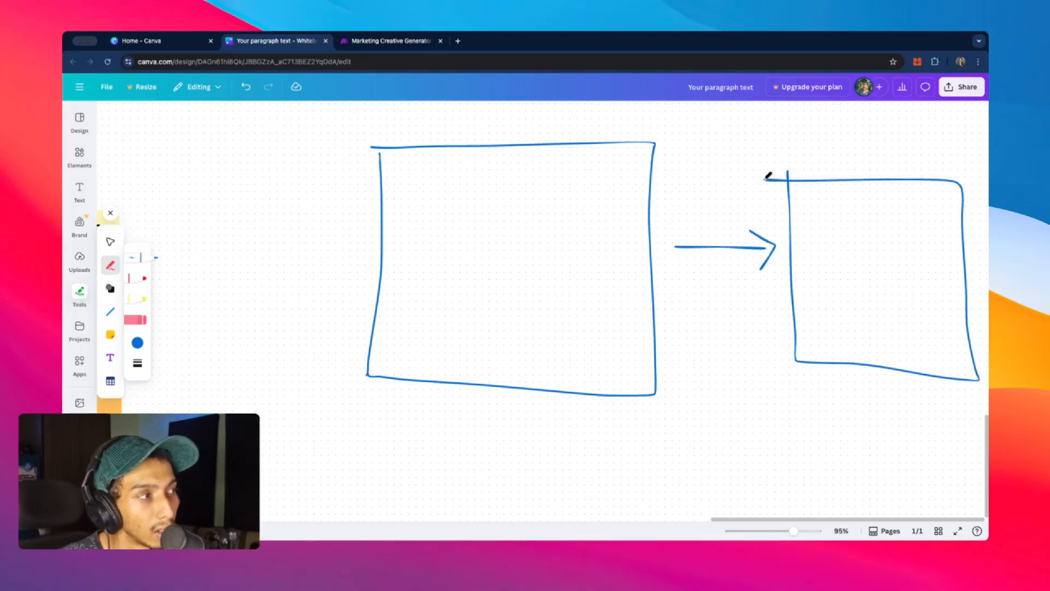
pyautogui.hscroll(5, 768, 172)
pyautogui.hscroll(3, 776, 175)
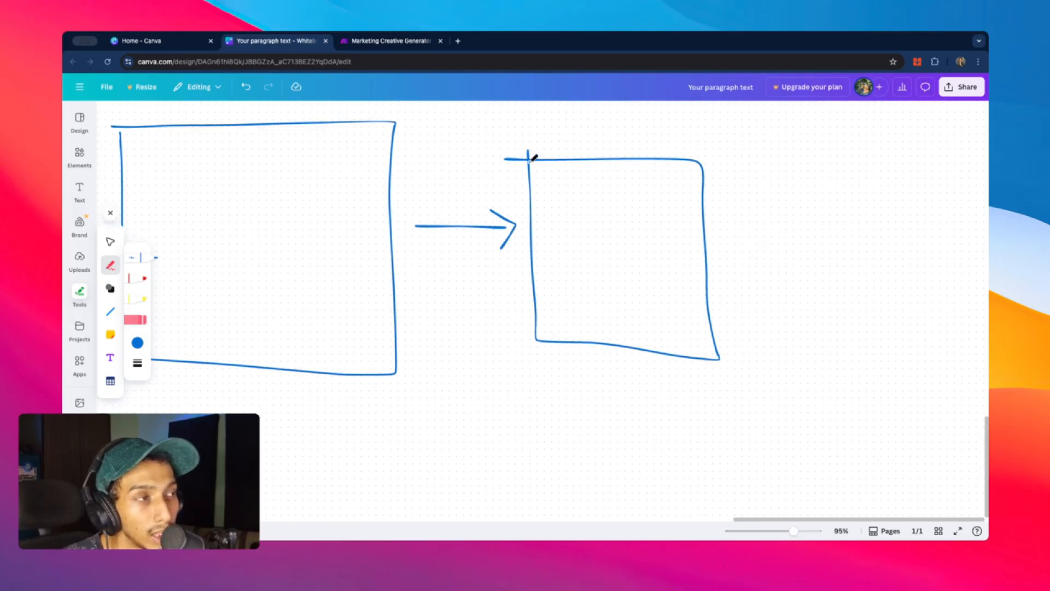
pyautogui.moveTo(534, 161)
pyautogui.mouseDown()
pyautogui.moveTo(558, 227)
pyautogui.moveTo(551, 317)
pyautogui.moveTo(537, 340)
pyautogui.mouseUp()
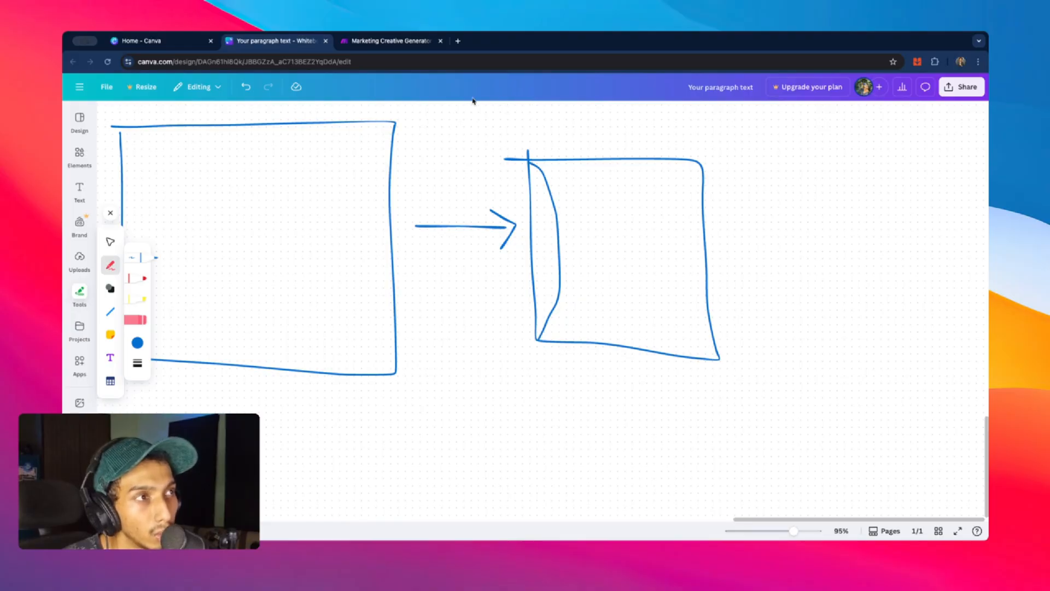
pyautogui.click(460, 44)
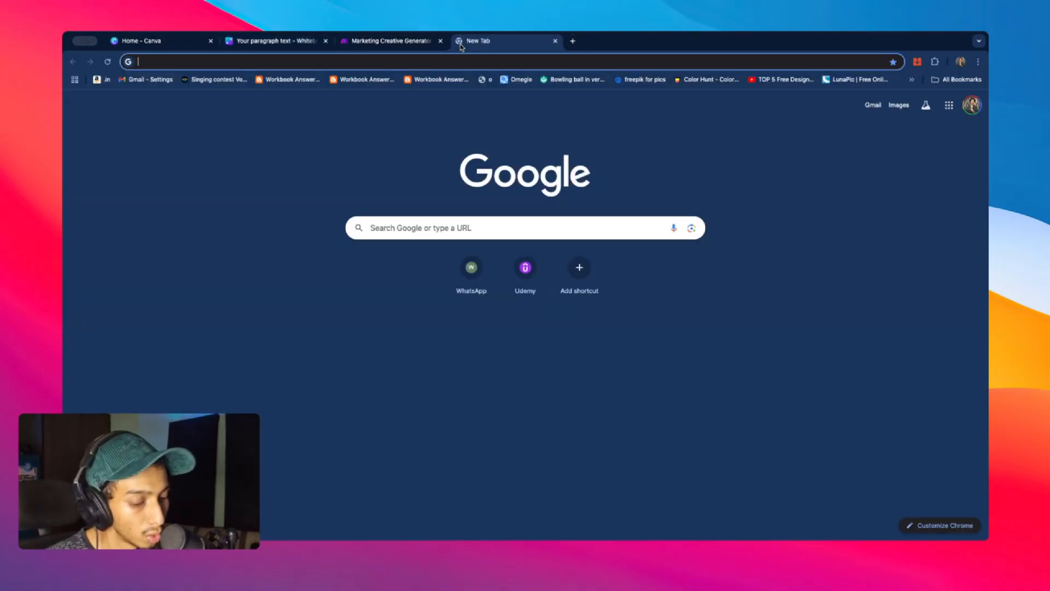
# - Search for the OpenAI image model and open the GPT Image-1 guide at Edit images
pyautogui.write('op')
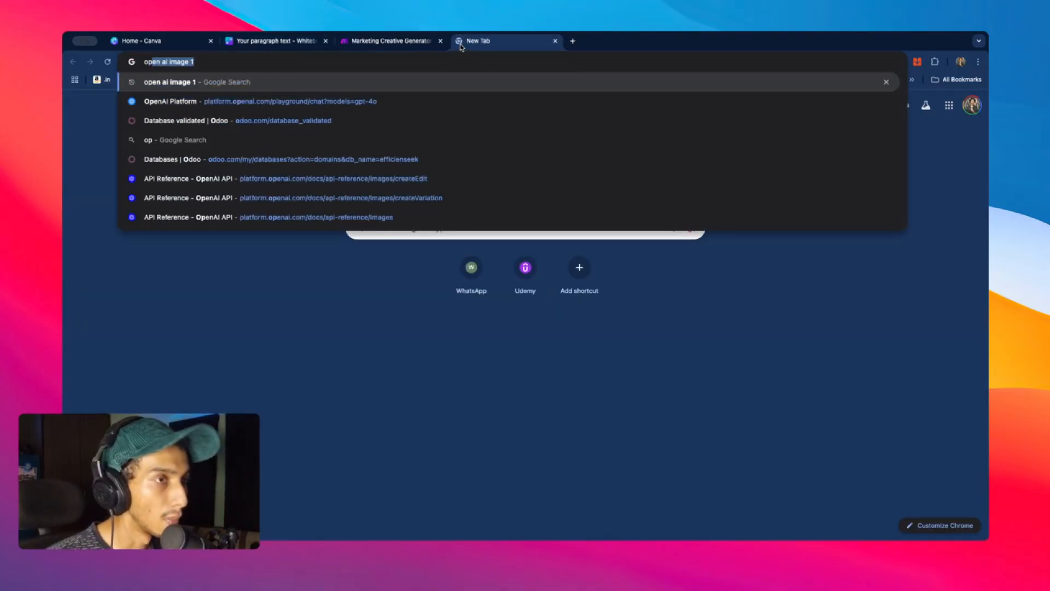
pyautogui.write('en')
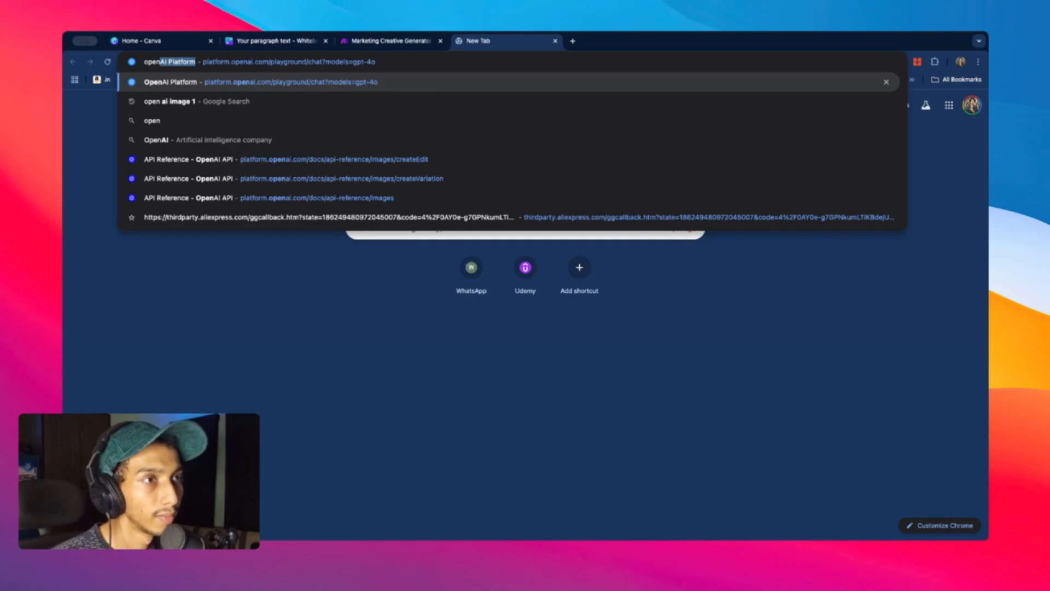
pyautogui.click(322, 104)
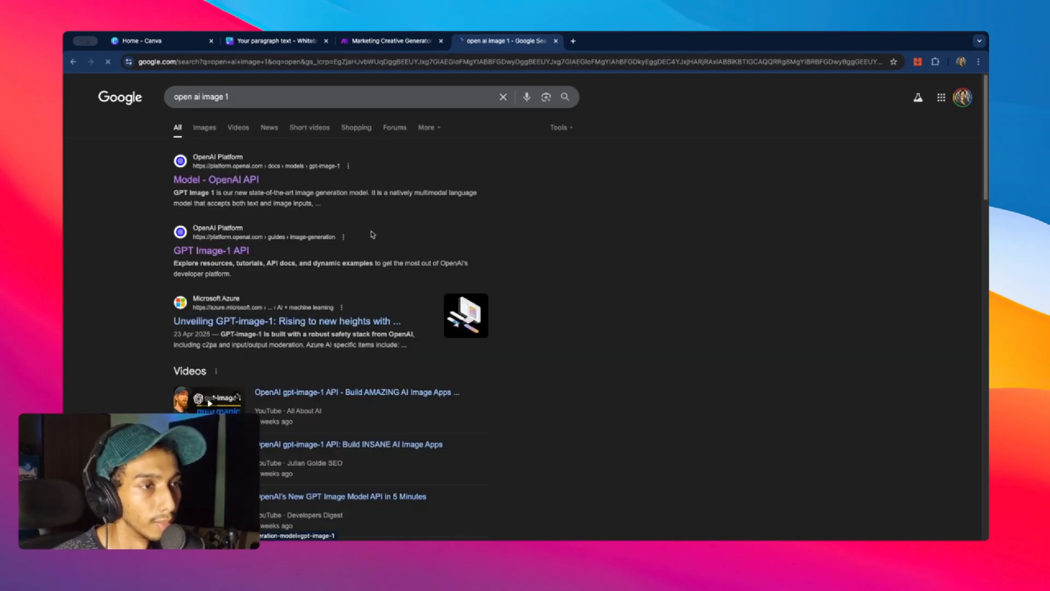
pyautogui.click(372, 234)
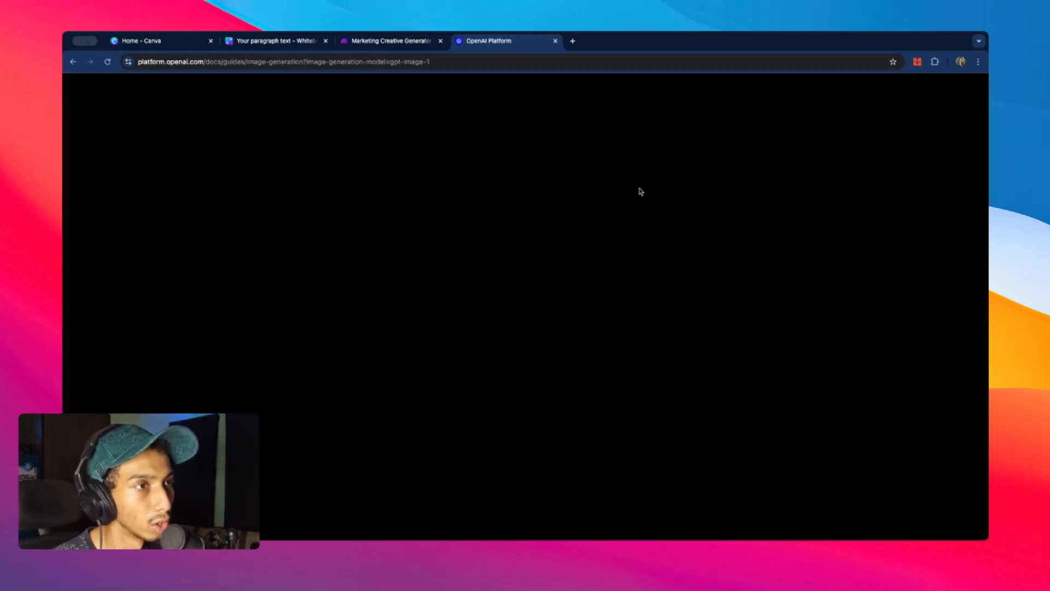
pyautogui.scroll(-15, 629, 196)
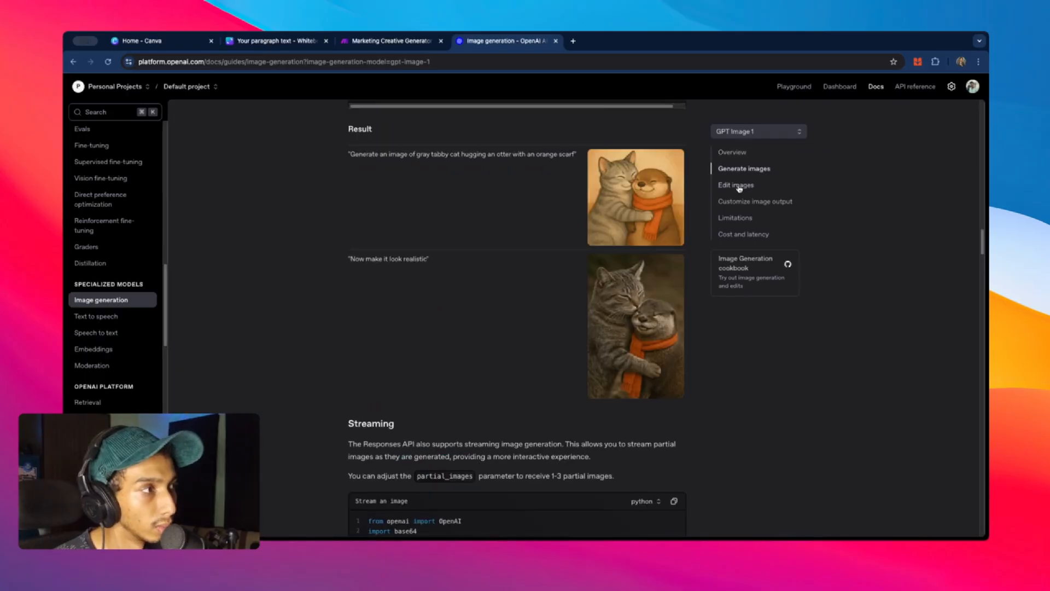
pyautogui.click(739, 186)
pyautogui.scroll(-15, 562, 243)
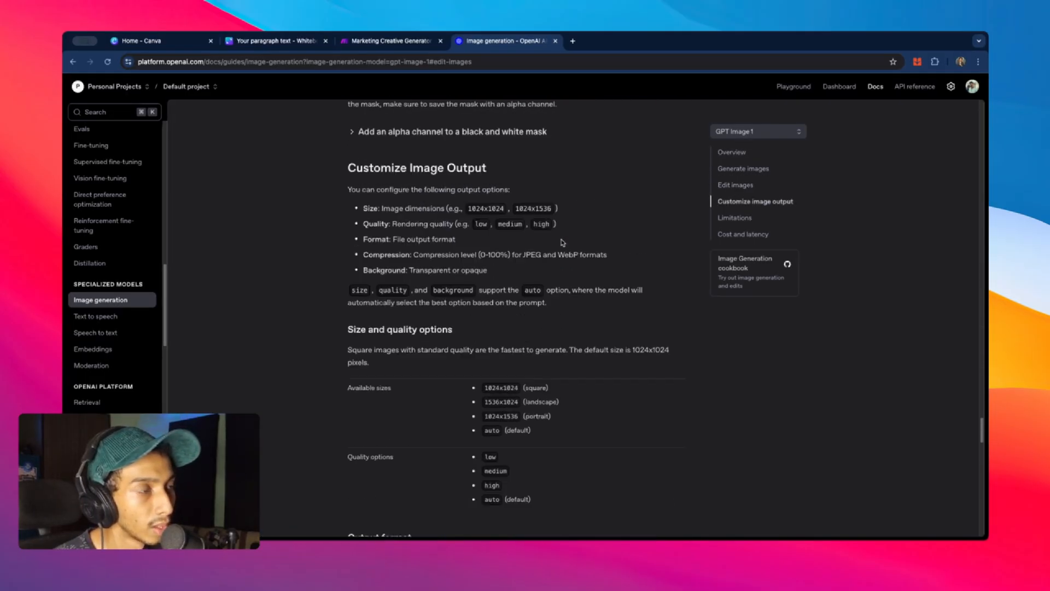
pyautogui.scroll(5, 562, 243)
pyautogui.scroll(5, 406, 224)
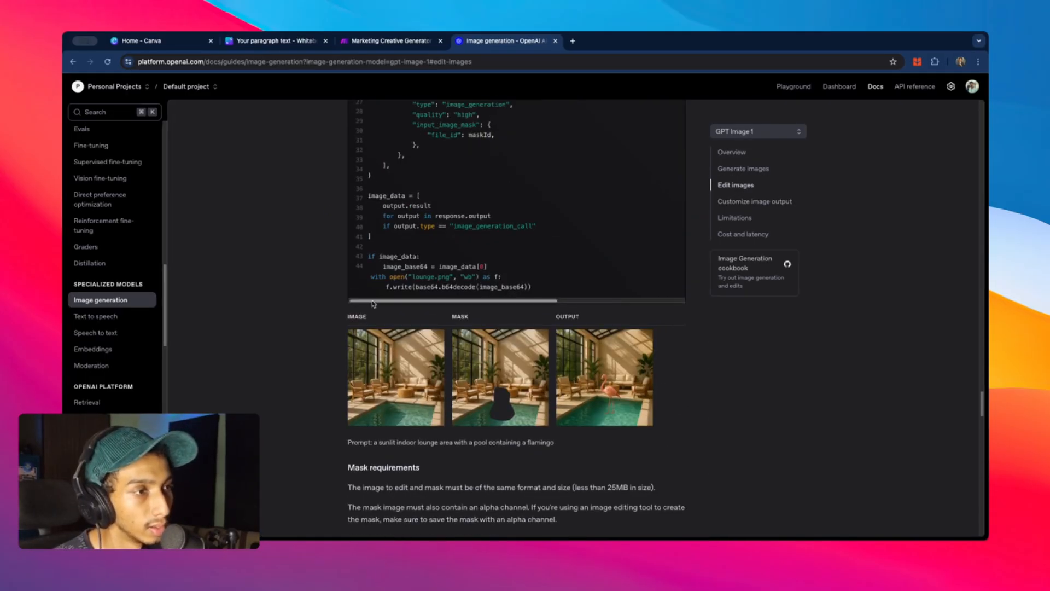
pyautogui.scroll(-3, 376, 290)
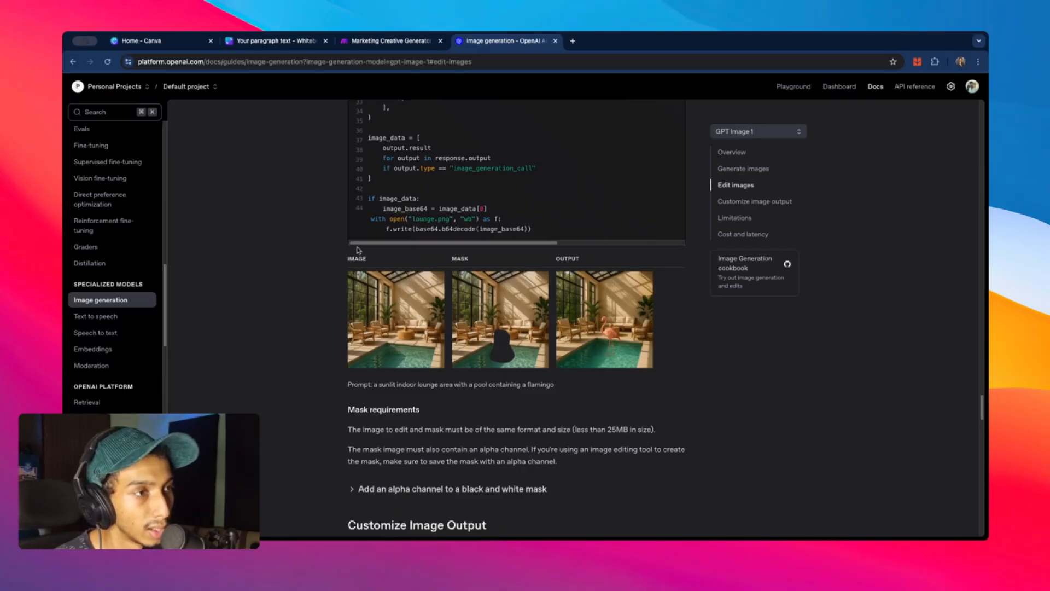
# - Glance at the Make scenario, then review the image, mask and output examples in the docs
pyautogui.click(394, 44)
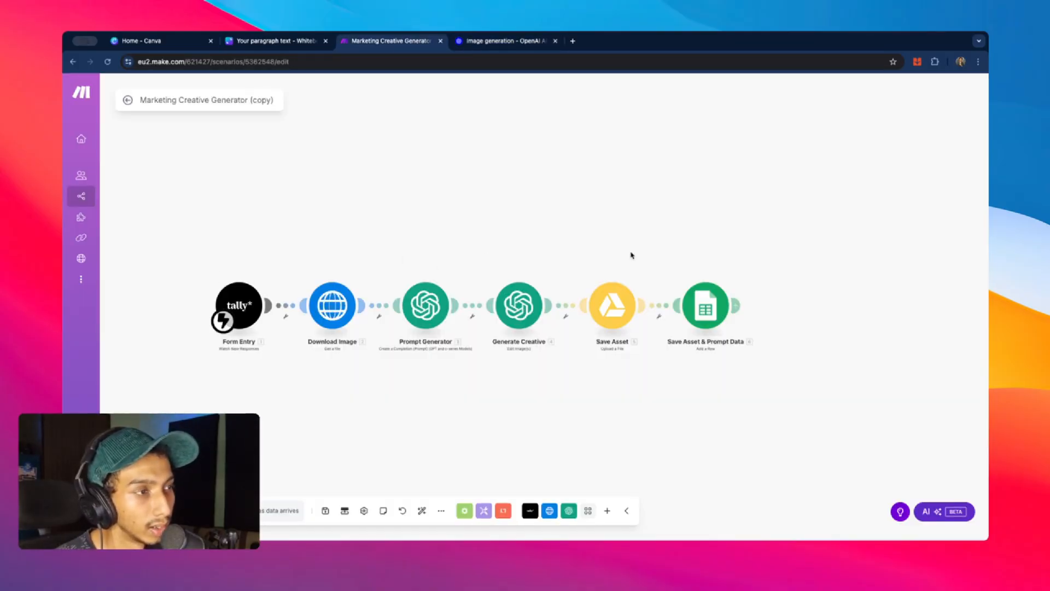
pyautogui.hotkey('ctrl', 'Tab')
pyautogui.scroll(2, 510, 219)
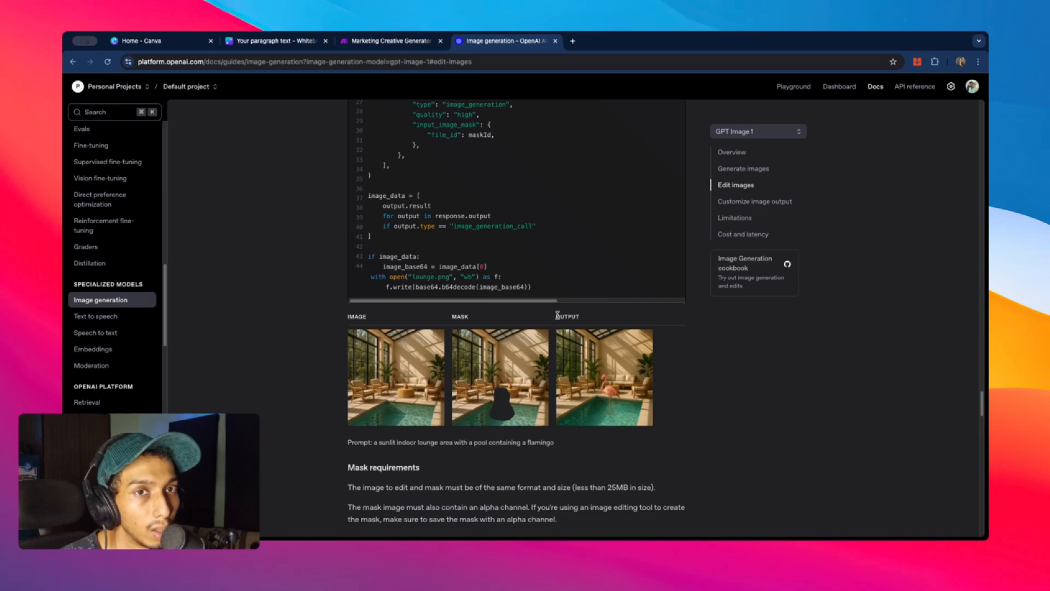
pyautogui.scroll(-2, 667, 328)
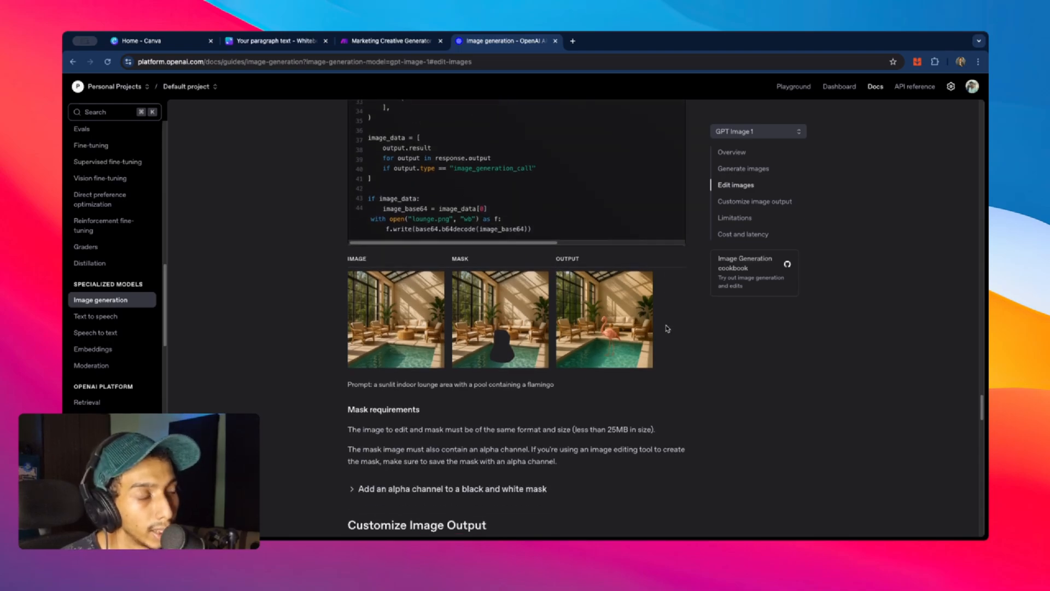
pyautogui.scroll(2, 666, 339)
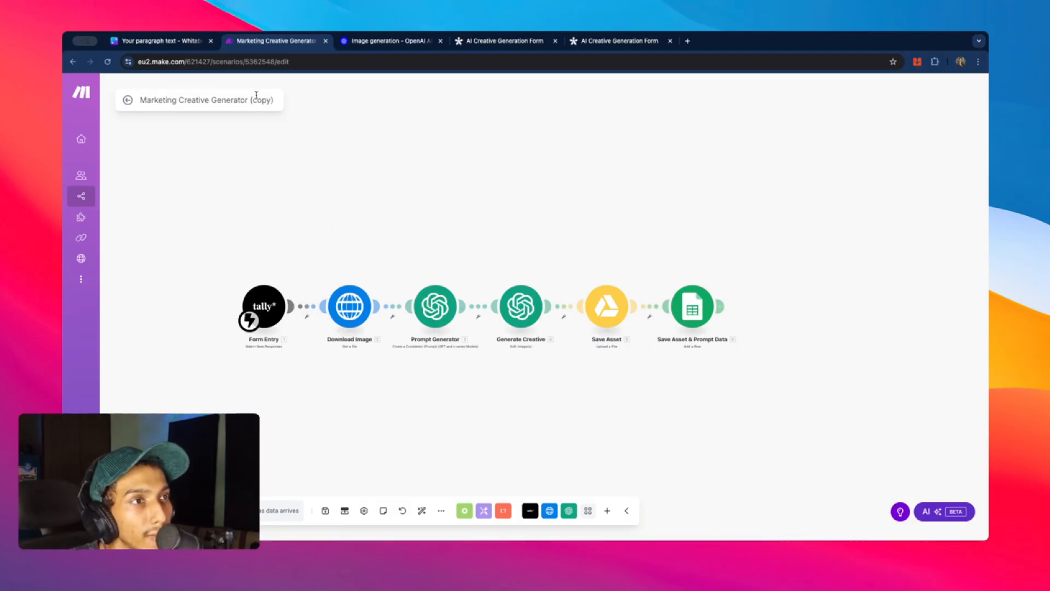
# - Delete the Form Entry, Save Asset and Save Asset & Prompt Data modules
pyautogui.scroll(-2, 304, 257)
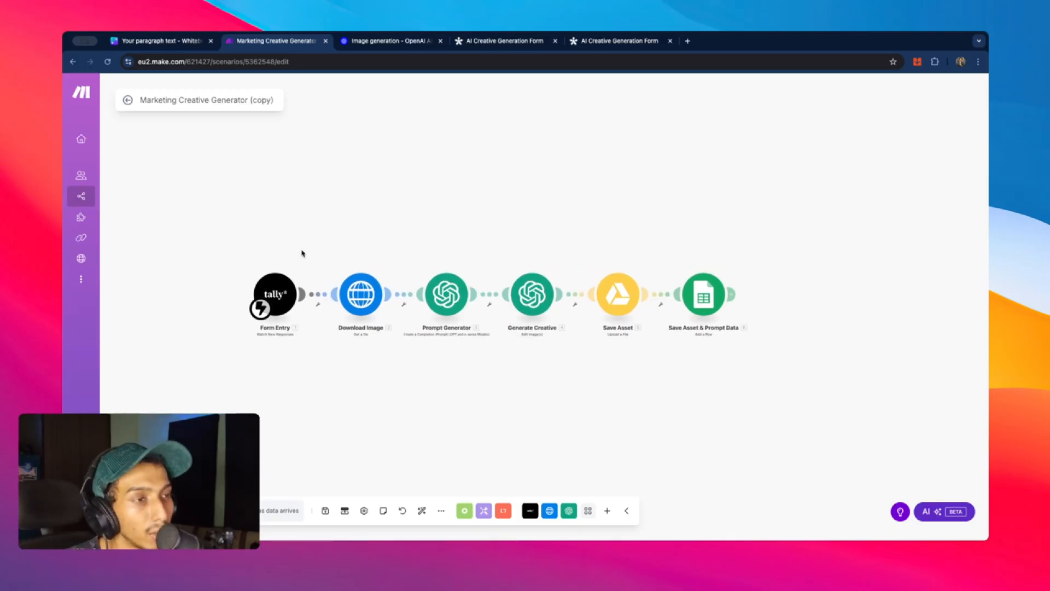
pyautogui.moveTo(302, 253); pyautogui.dragTo(240, 343)
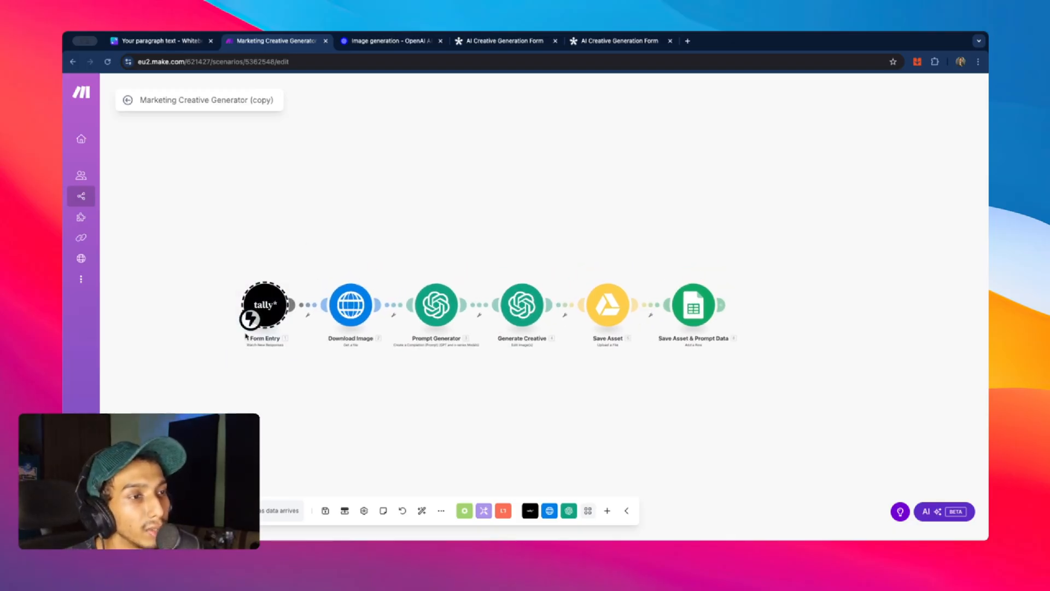
pyautogui.rightClick(262, 302)
pyautogui.click(299, 324)
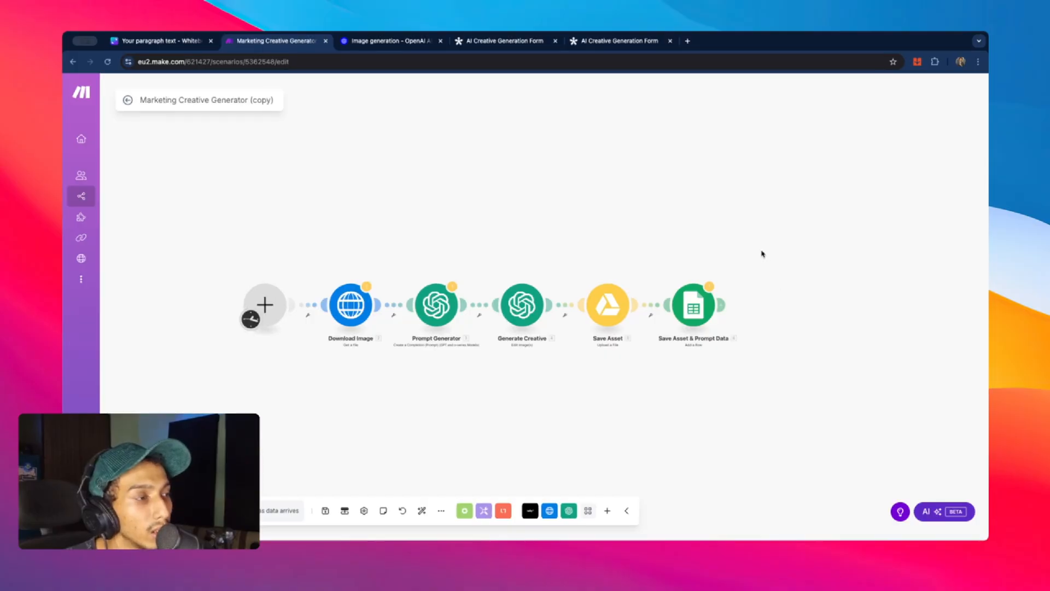
pyautogui.moveTo(763, 251); pyautogui.dragTo(604, 330)
pyautogui.rightClick(605, 331)
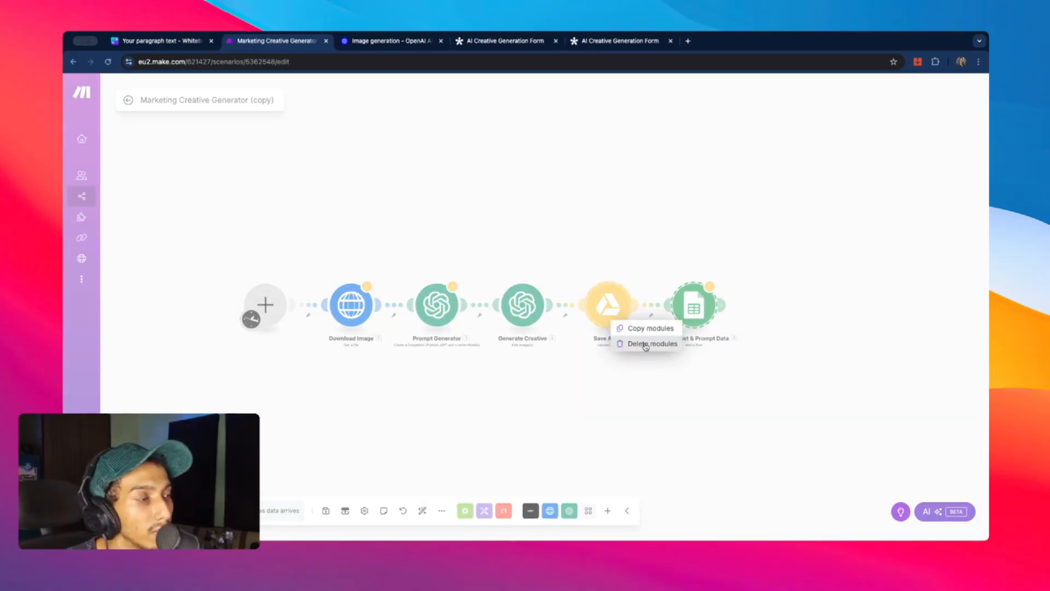
pyautogui.click(639, 344)
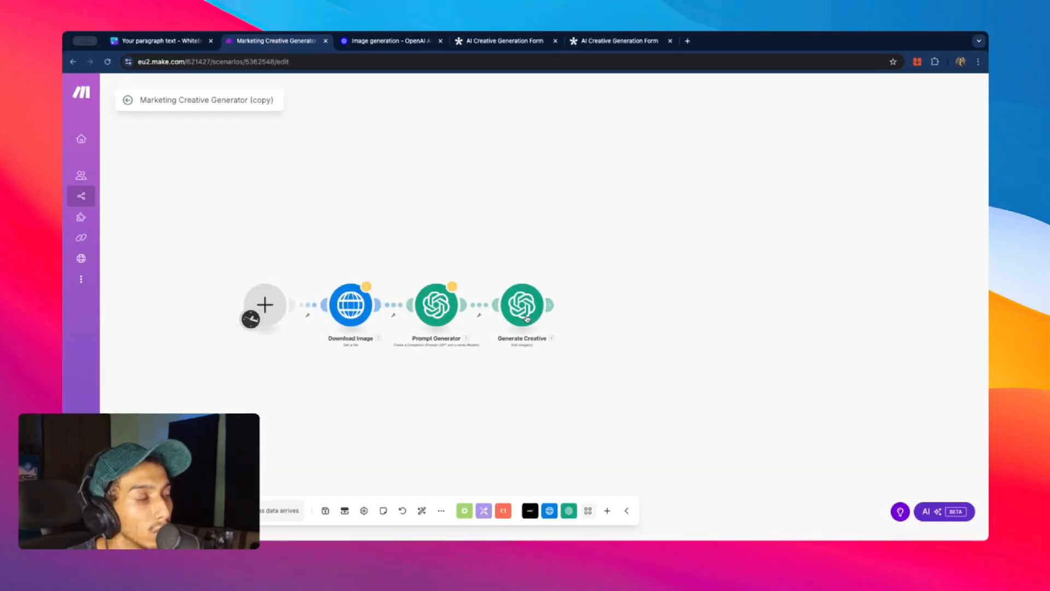
# - Make the empty first module a Custom webhook trigger with a new webhook named abc
pyautogui.click(264, 305)
pyautogui.scroll(-2, 372, 274)
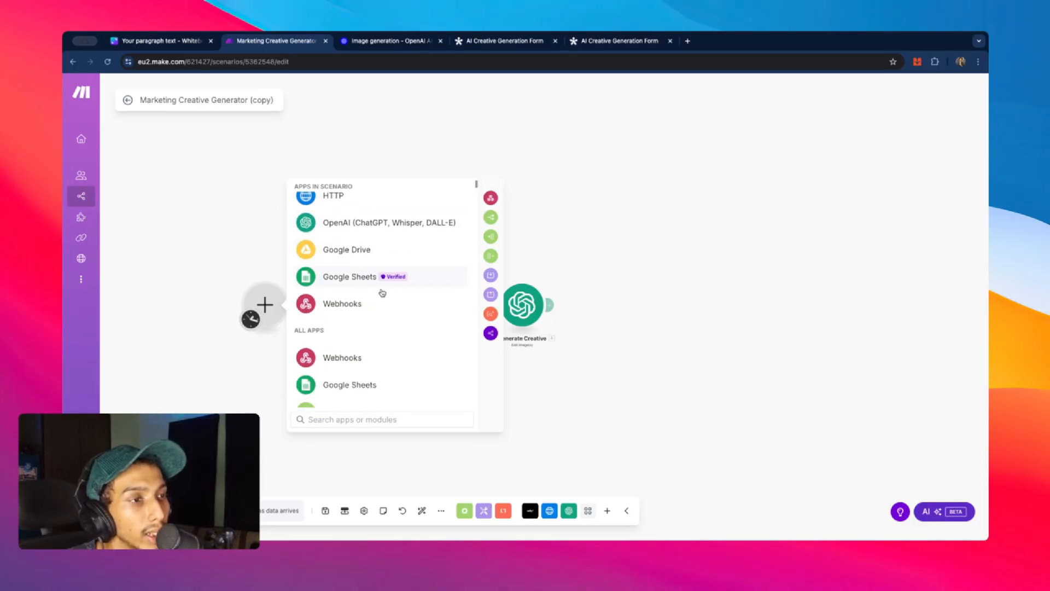
pyautogui.click(377, 300)
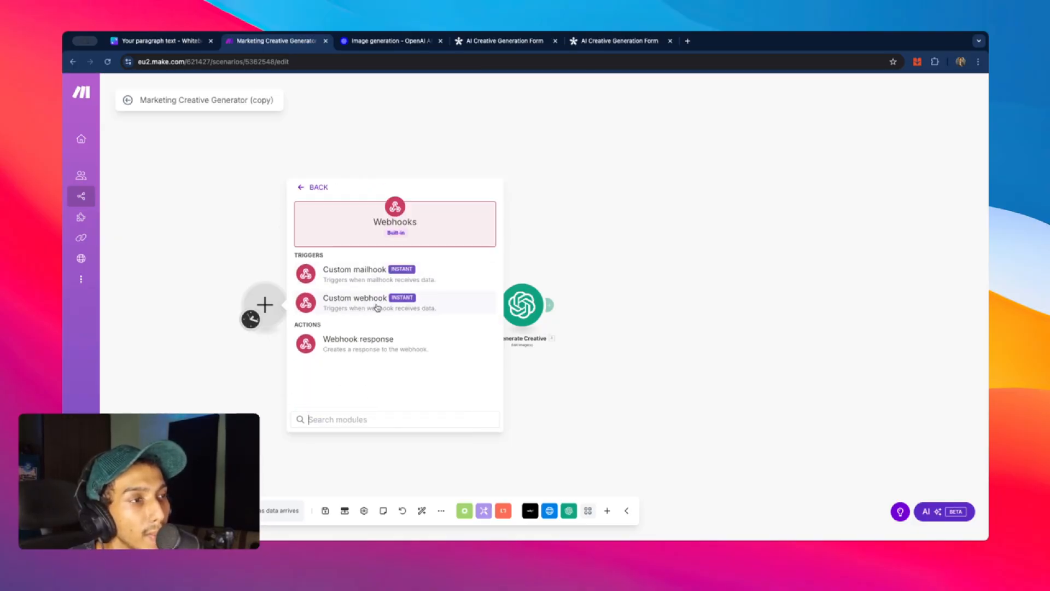
pyautogui.click(378, 306)
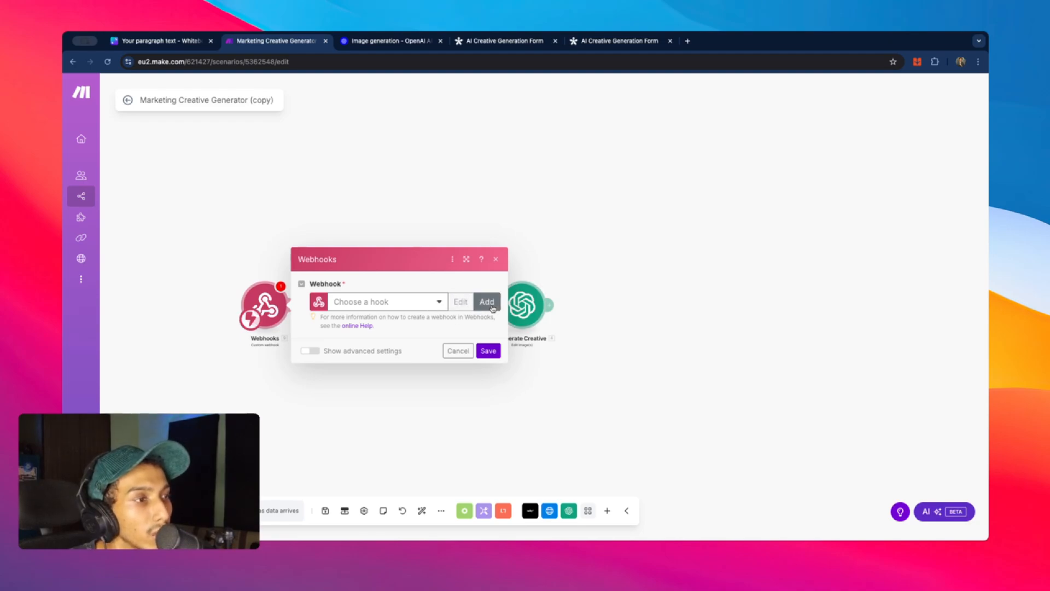
pyautogui.click(486, 303)
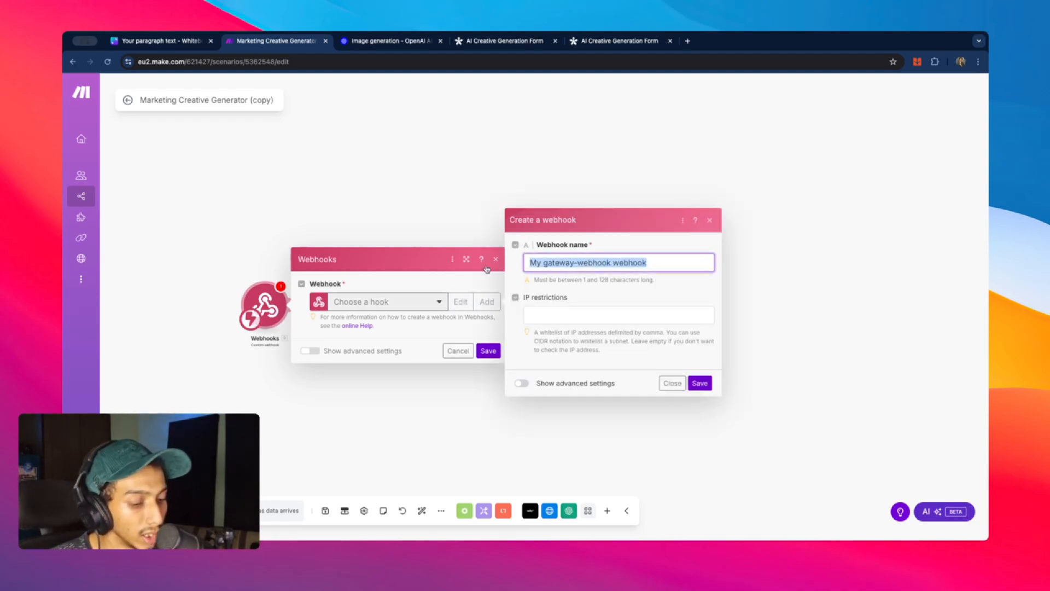
pyautogui.write('abc')
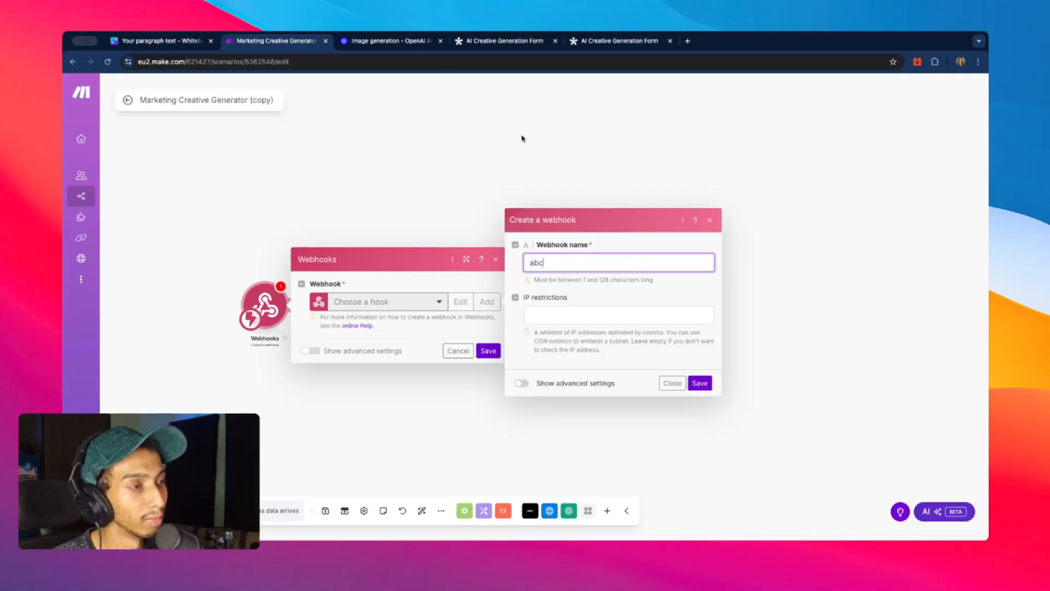
pyautogui.click(700, 384)
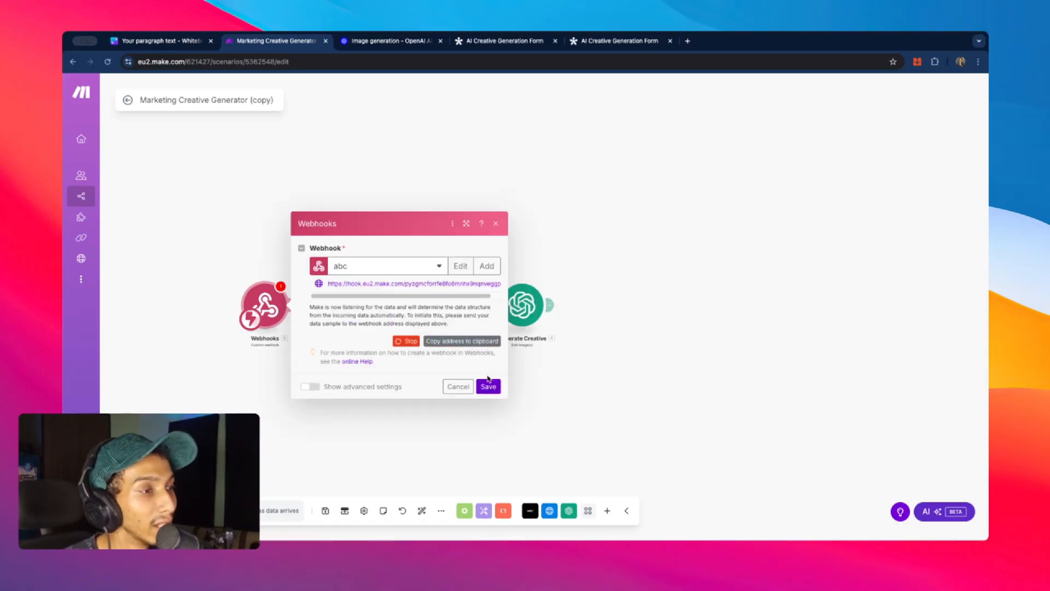
# - Add a final Webhook response module returning Generate Creative's Response Image Data as its body
pyautogui.click(489, 386)
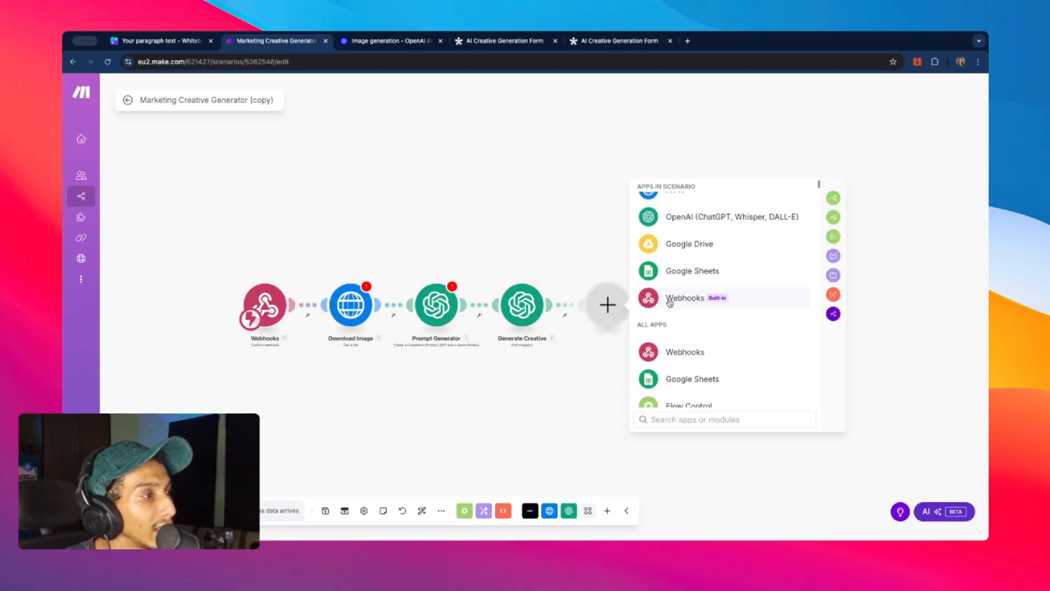
pyautogui.click(673, 298)
pyautogui.click(693, 289)
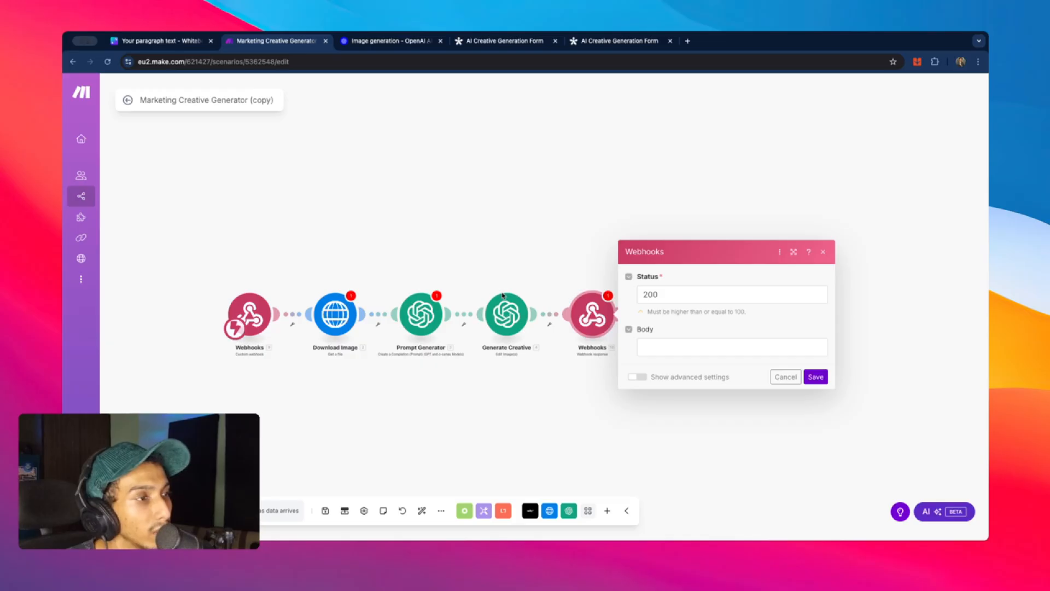
pyautogui.click(644, 350)
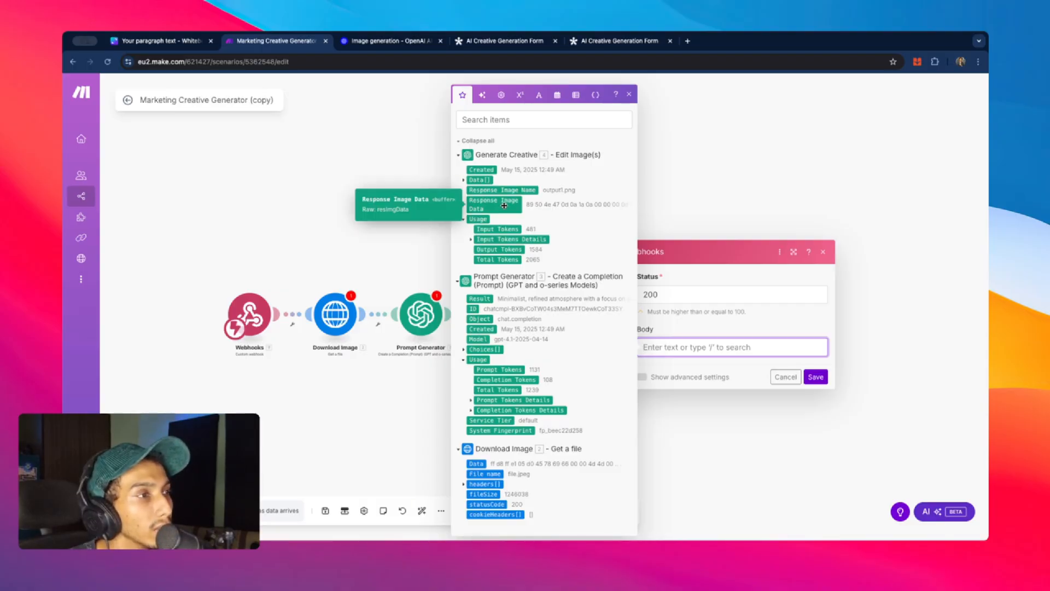
pyautogui.click(504, 205)
pyautogui.click(814, 377)
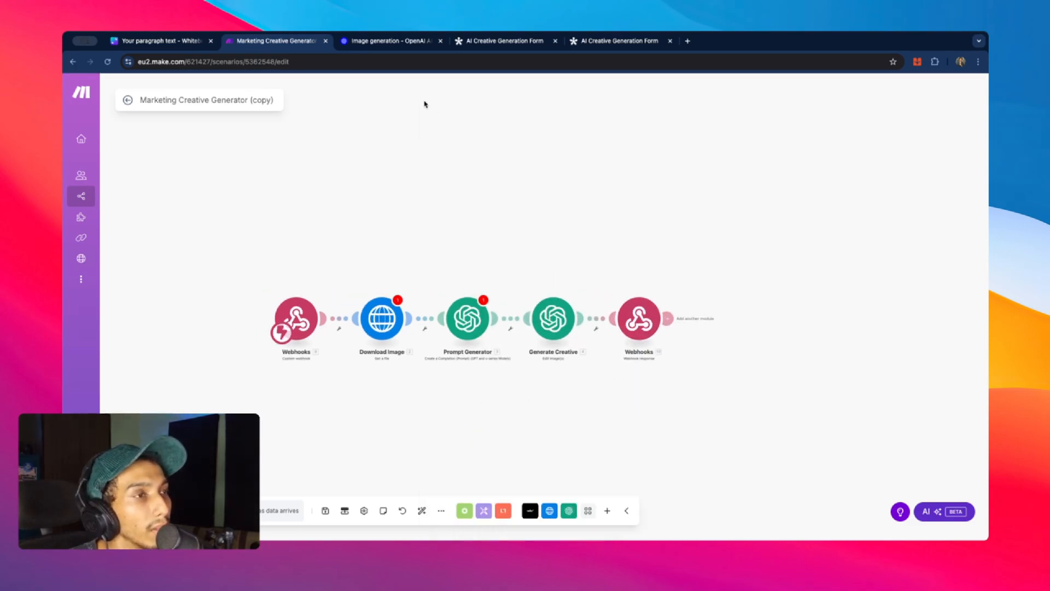
# - Draw a line down from the Generator box and start a box below the FRONT-END card
pyautogui.click(142, 41)
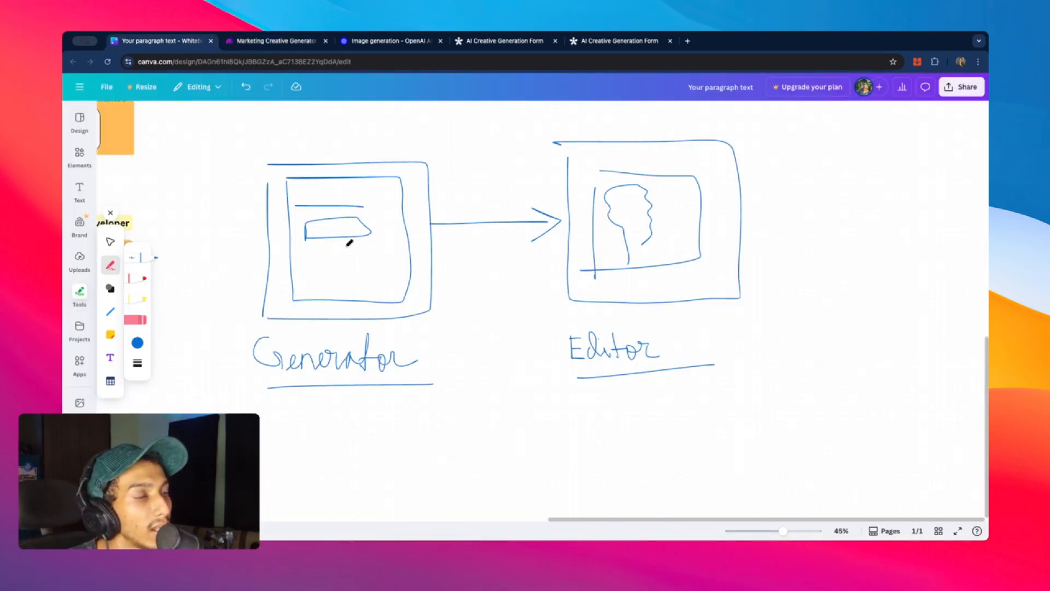
pyautogui.moveTo(362, 247); pyautogui.dragTo(451, 429)
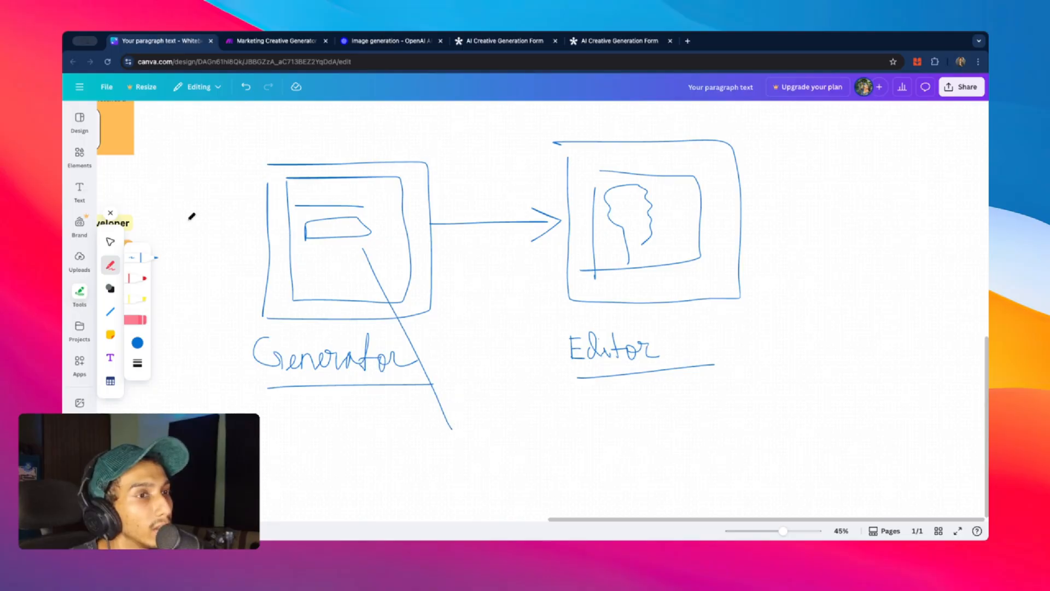
pyautogui.hscroll(-10, 191, 219)
pyautogui.scroll(3, 194, 220)
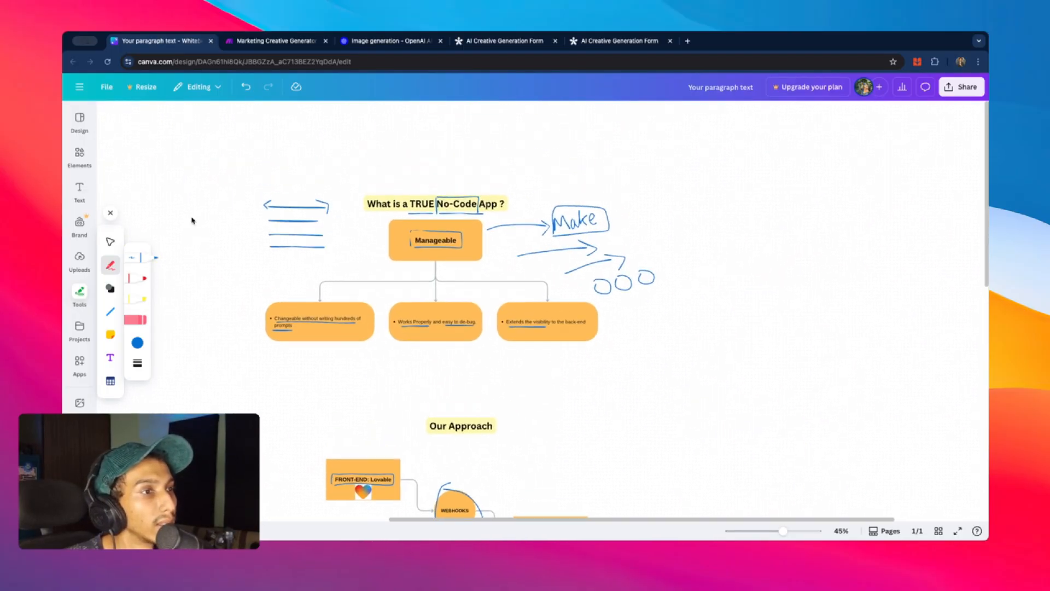
pyautogui.scroll(-5, 197, 219)
pyautogui.scroll(5, 197, 219)
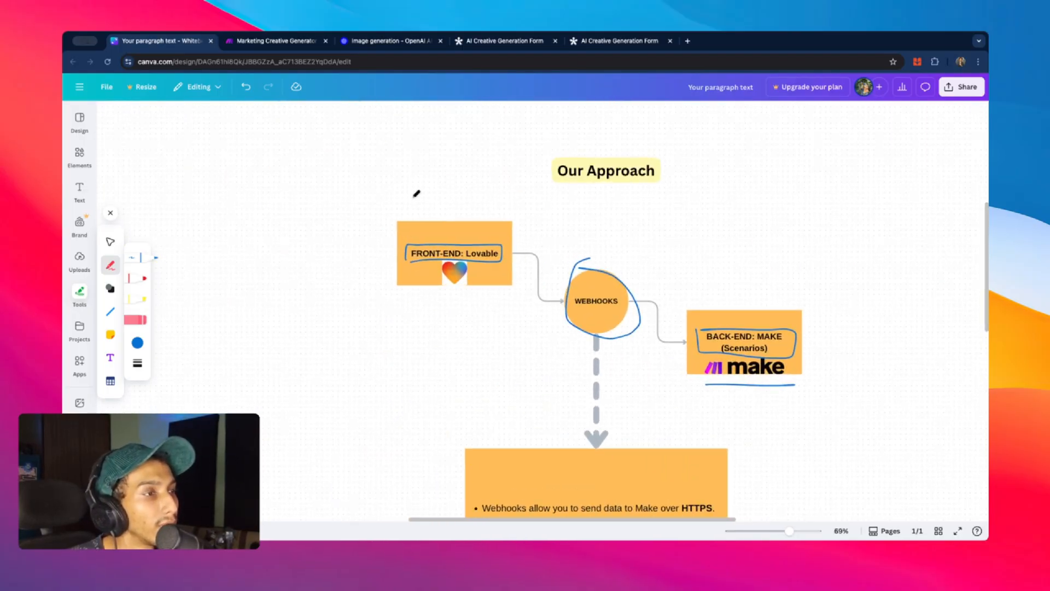
pyautogui.moveTo(397, 302)
pyautogui.mouseDown()
pyautogui.moveTo(400, 376)
pyautogui.moveTo(495, 307)
pyautogui.moveTo(392, 377)
pyautogui.mouseUp()
# - Add form-field lines inside the box and arrows from it to WEBHOOKS and on to MAKE
pyautogui.click(602, 42)
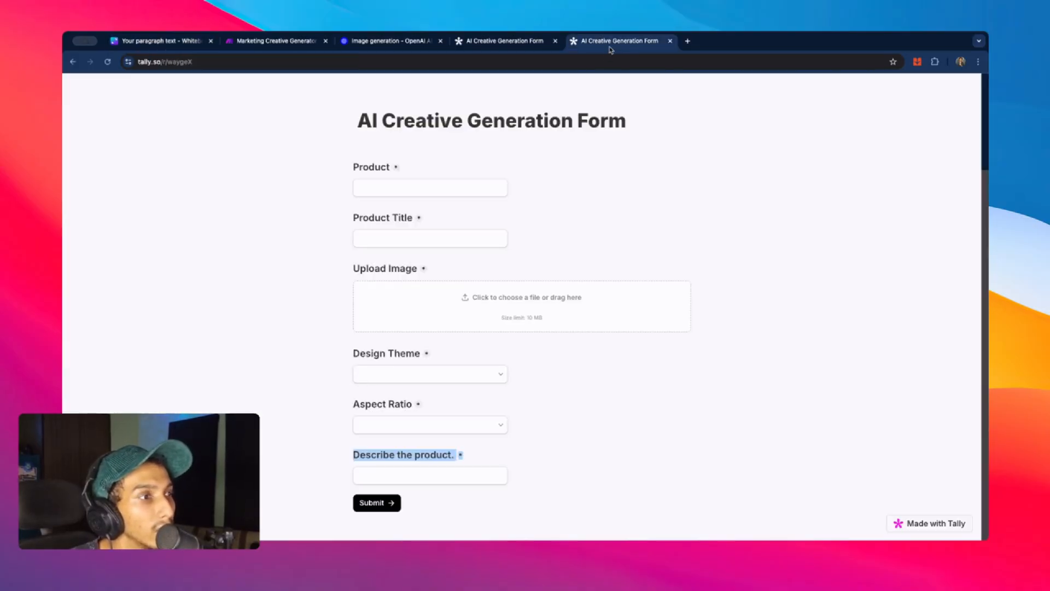
pyautogui.click(172, 44)
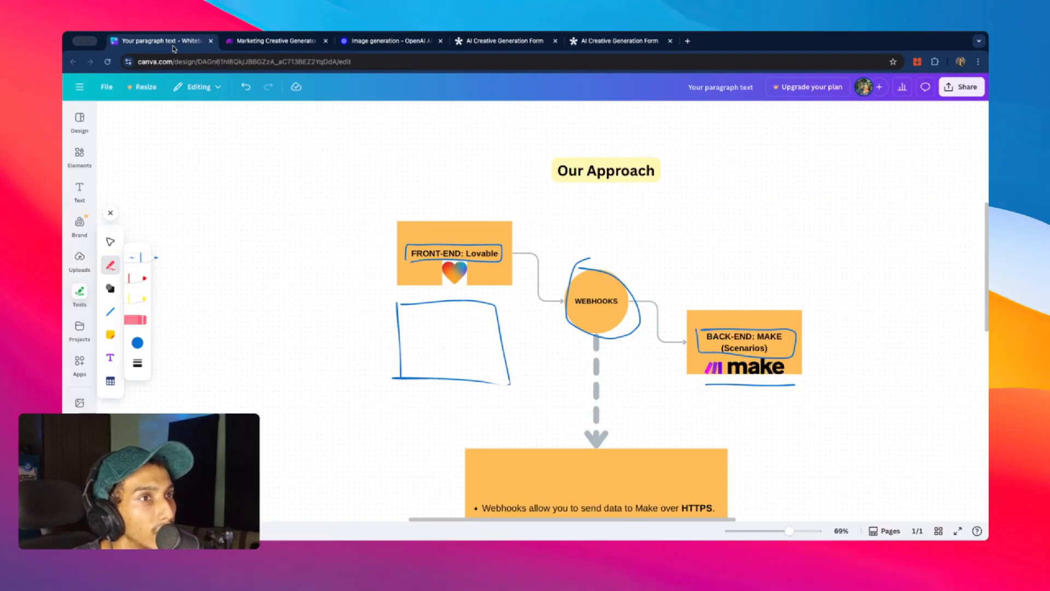
pyautogui.moveTo(413, 317)
pyautogui.mouseDown()
pyautogui.moveTo(447, 317)
pyautogui.moveTo(438, 349)
pyautogui.mouseUp()
pyautogui.moveTo(426, 360); pyautogui.dragTo(449, 362)
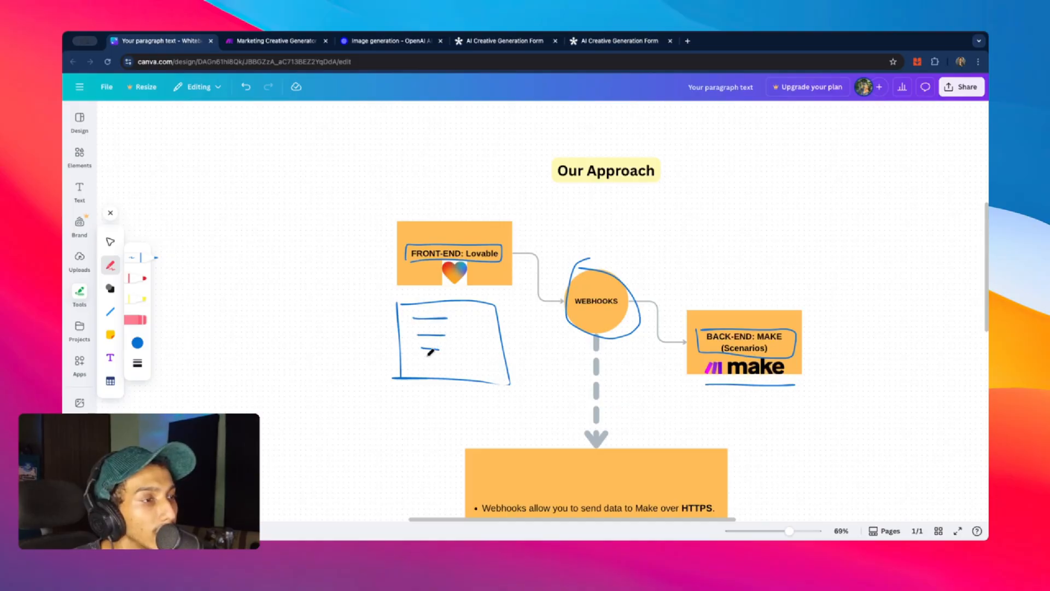
pyautogui.moveTo(500, 340)
pyautogui.mouseDown()
pyautogui.moveTo(554, 321)
pyautogui.moveTo(545, 339)
pyautogui.mouseUp()
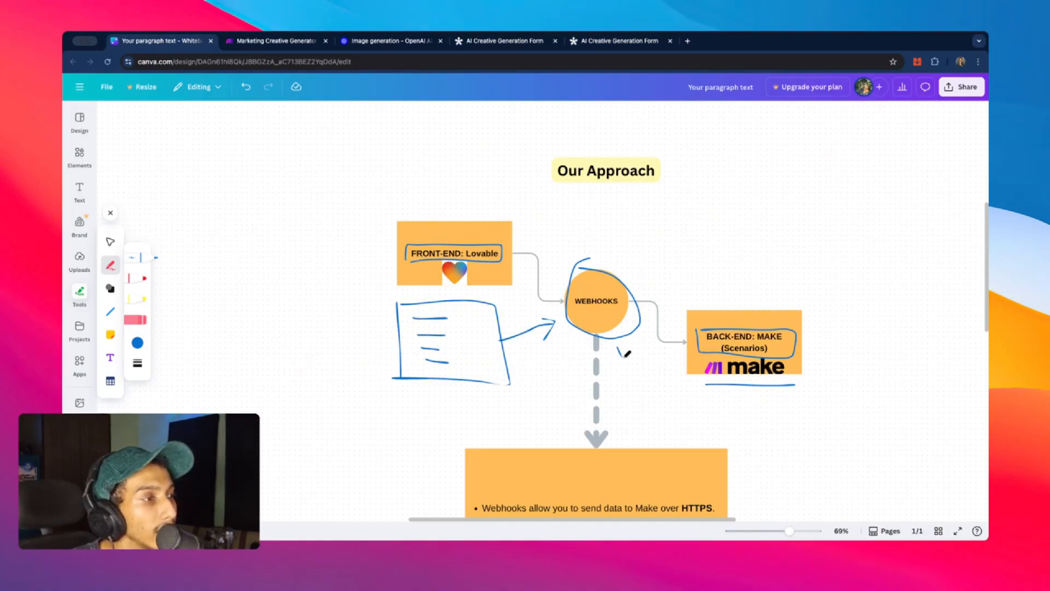
pyautogui.moveTo(618, 347)
pyautogui.mouseDown()
pyautogui.moveTo(690, 403)
pyautogui.moveTo(700, 395)
pyautogui.mouseUp()
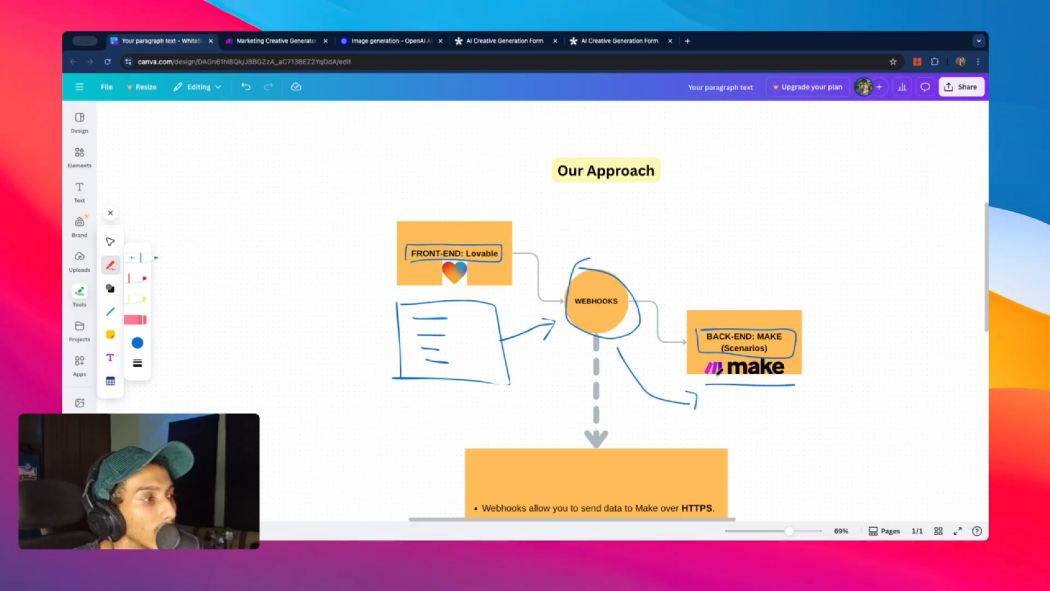
pyautogui.click(265, 47)
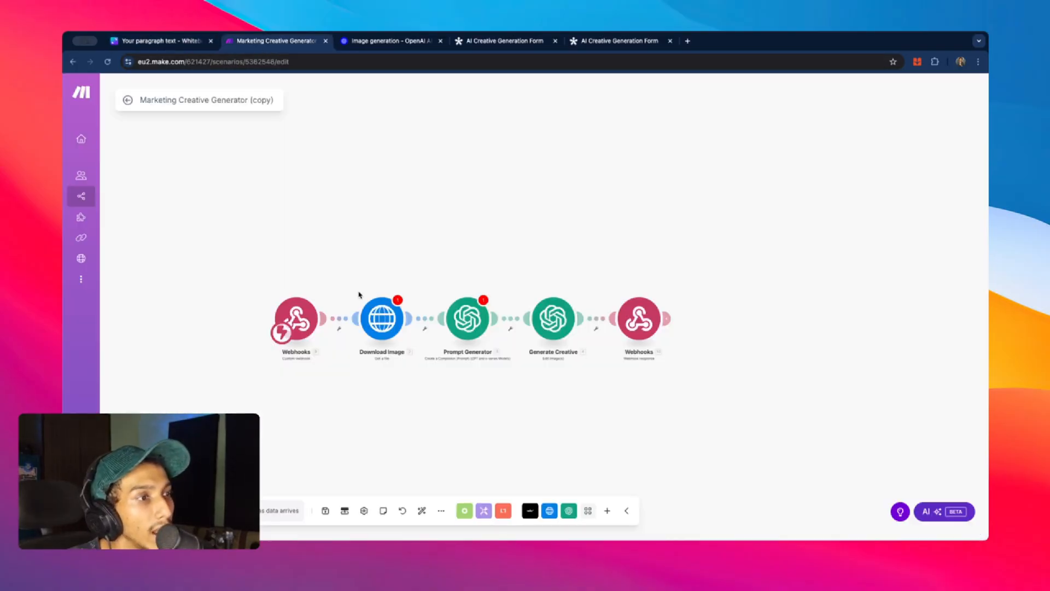
# - Review the webhook, download and OpenAI modules, briefly checking the Prompt Generator settings
pyautogui.scroll(5, 574, 306)
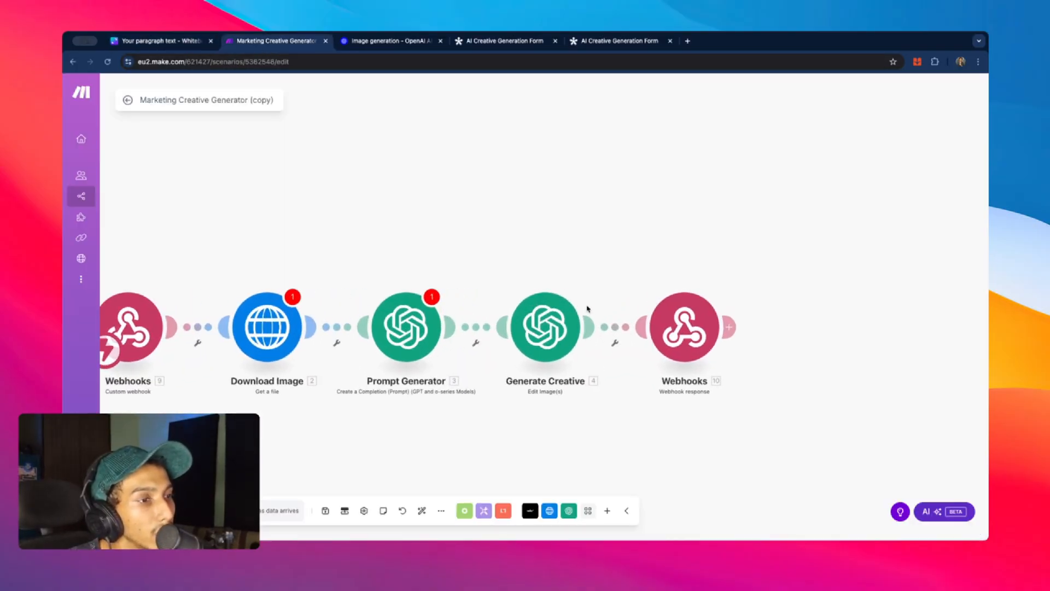
pyautogui.scroll(-1, 587, 309)
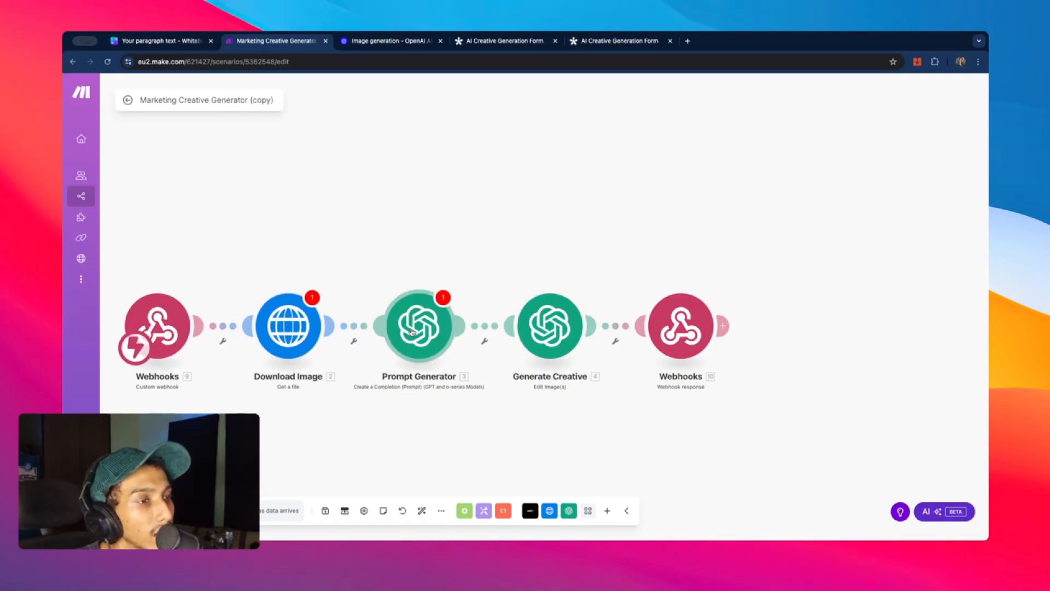
pyautogui.click(377, 279)
pyautogui.click(394, 276)
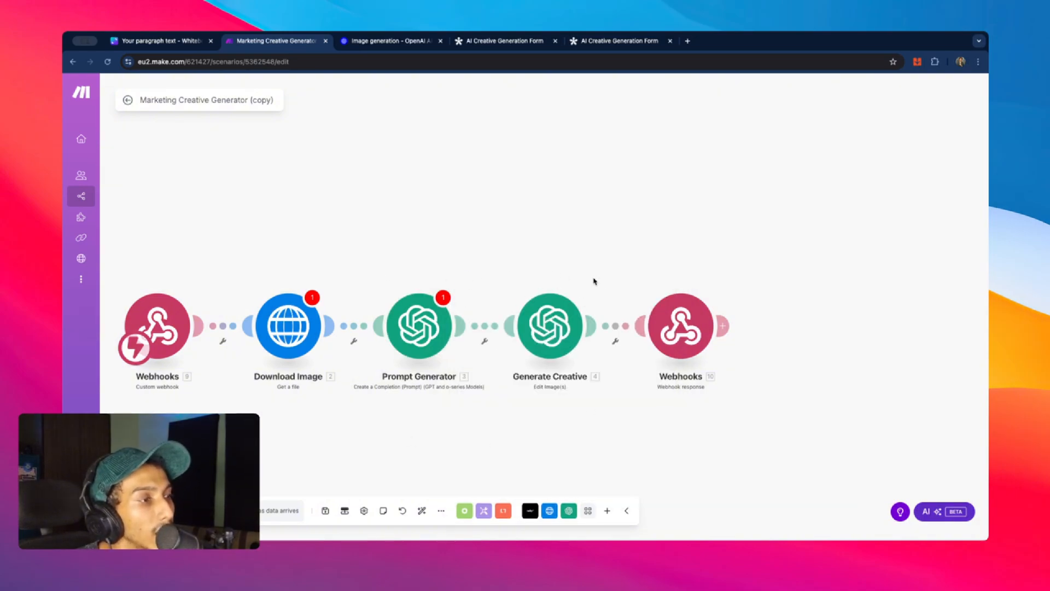
pyautogui.scroll(3, 593, 283)
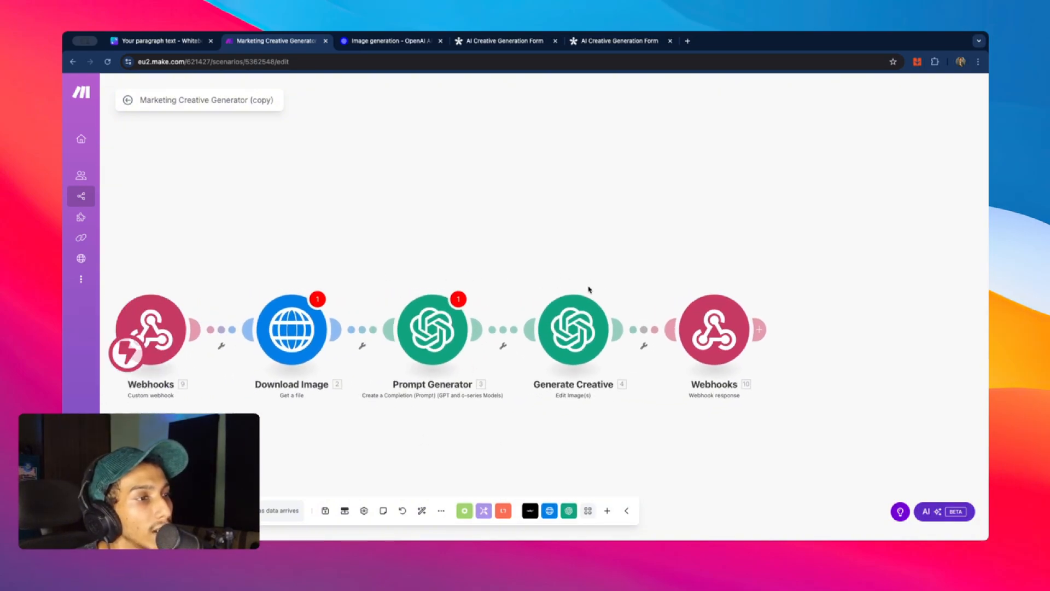
pyautogui.scroll(-2, 589, 289)
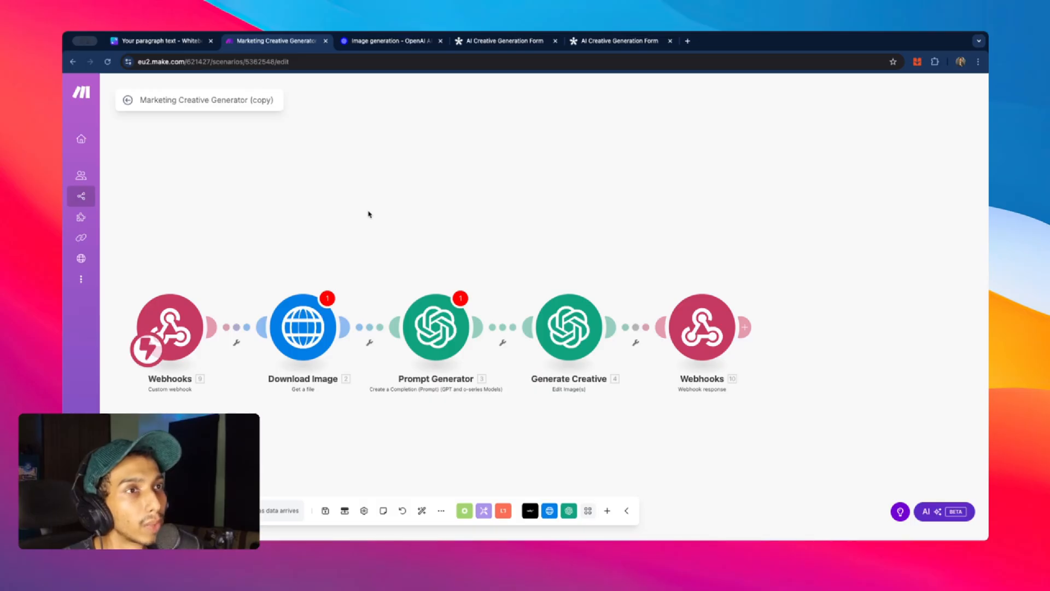
pyautogui.hscroll(-2, 336, 171)
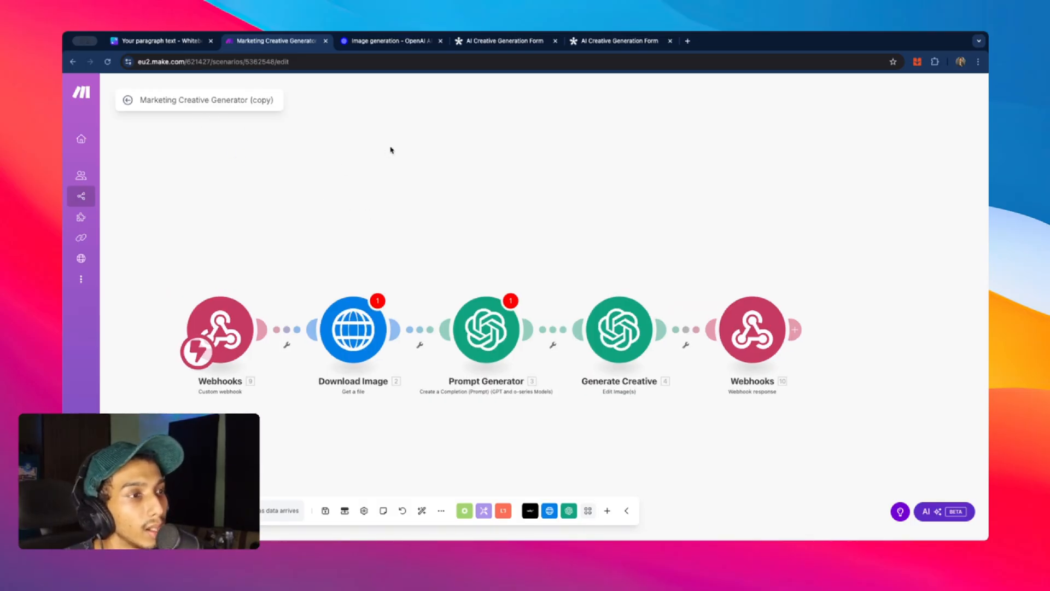
pyautogui.scroll(-1, 271, 229)
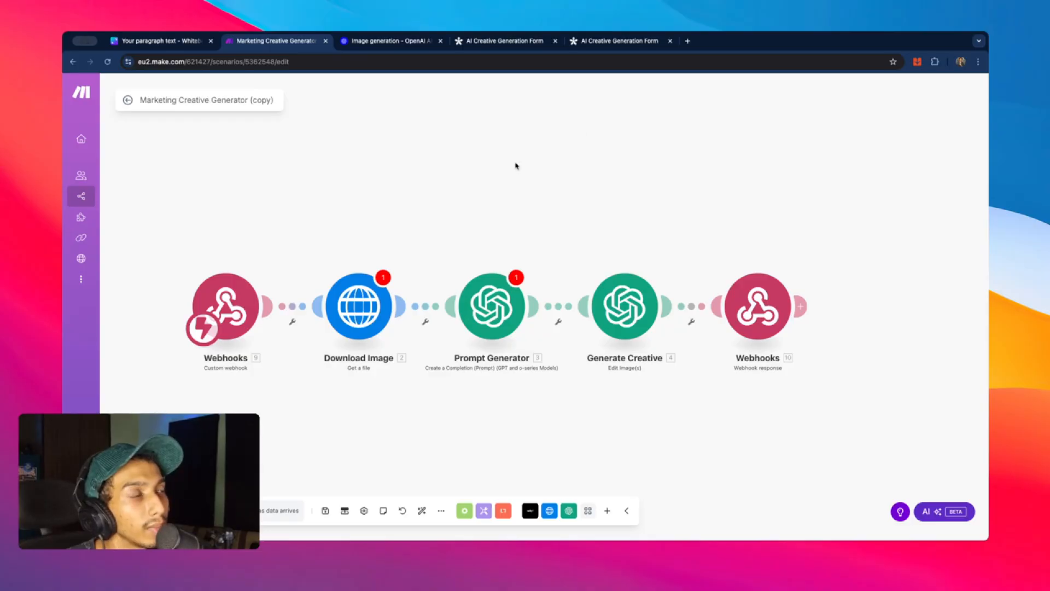
pyautogui.click(688, 40)
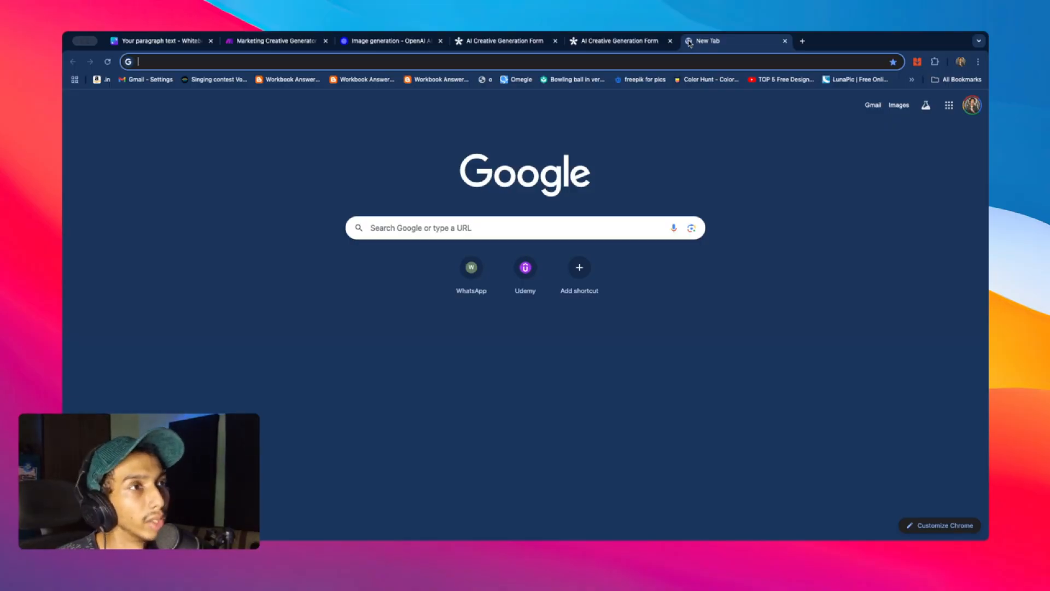
pyautogui.click(290, 42)
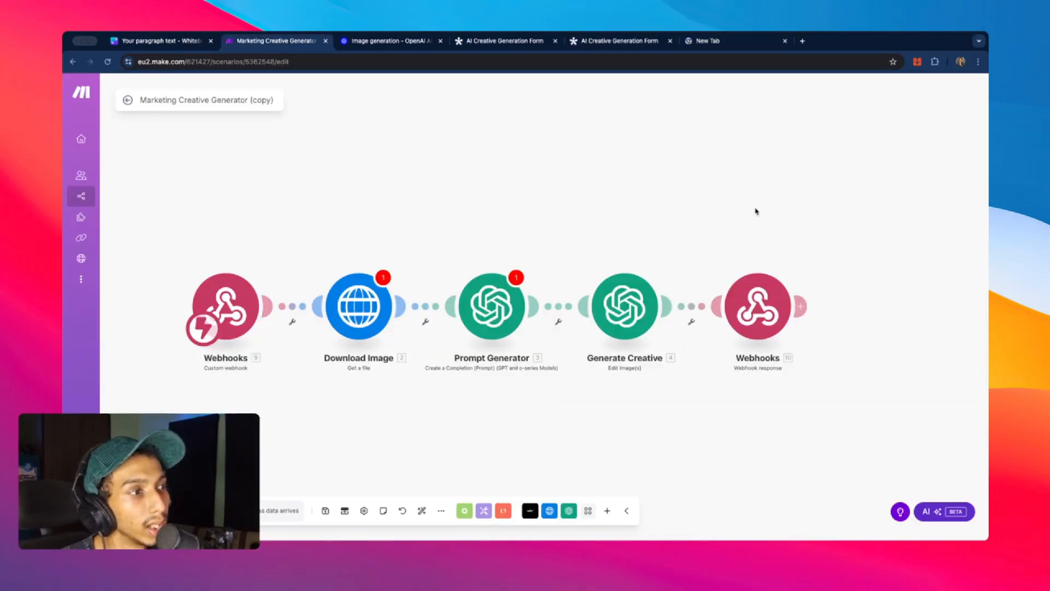
pyautogui.click(655, 315)
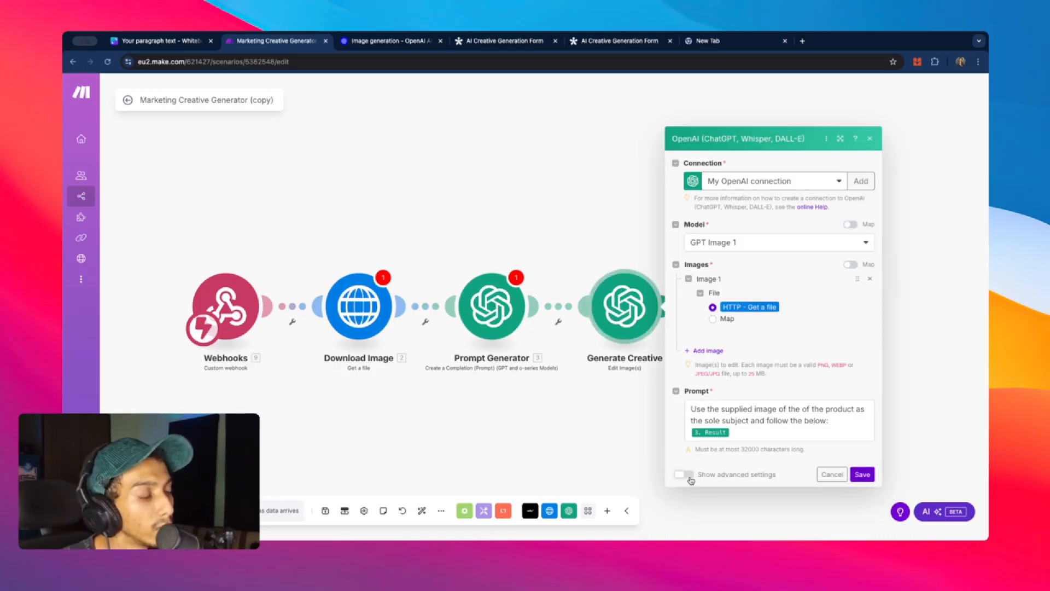
pyautogui.click(684, 474)
pyautogui.scroll(-6, 721, 383)
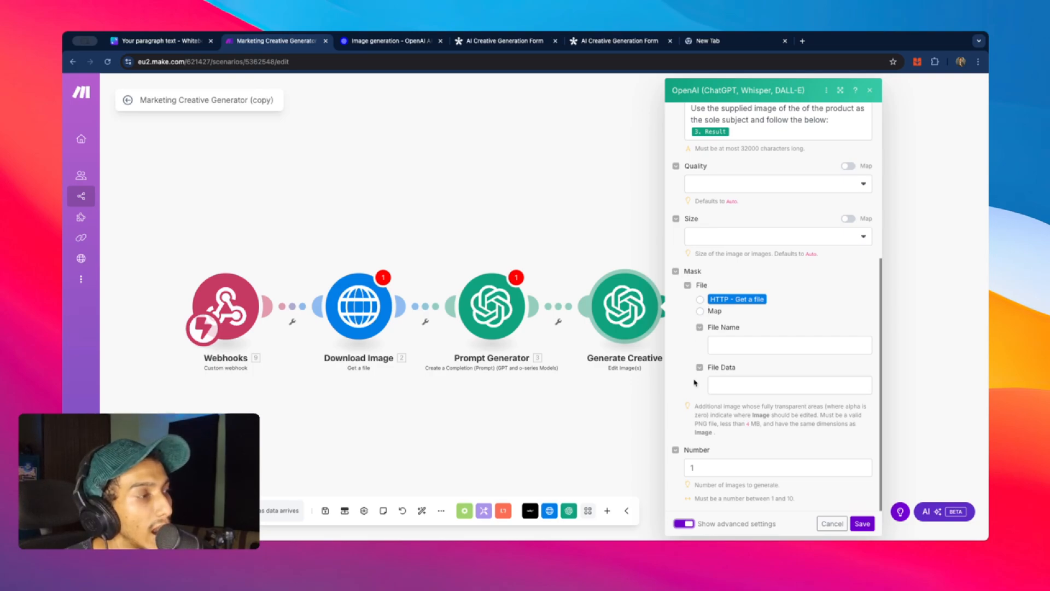
pyautogui.click(230, 174)
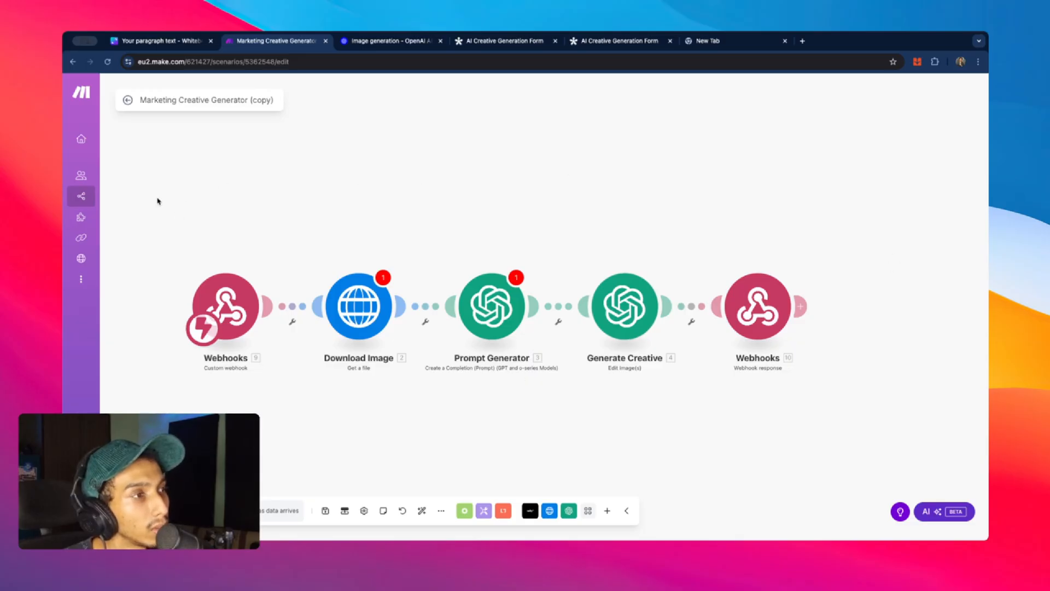
# - Load lovable.dev in the empty new tab
pyautogui.click(710, 44)
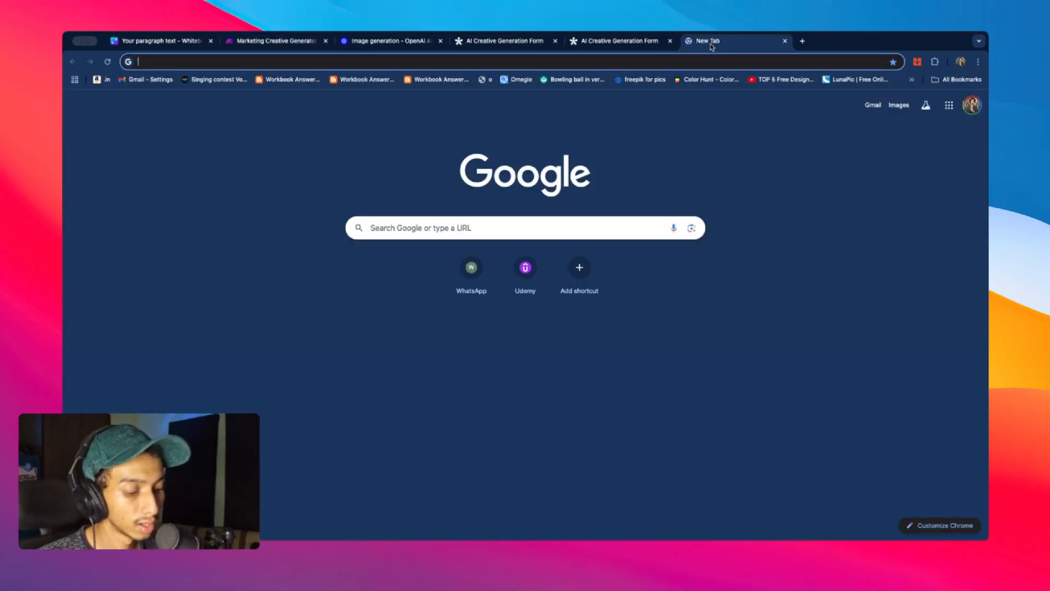
pyautogui.write('lo')
pyautogui.press('Escape')
pyautogui.write('lo')
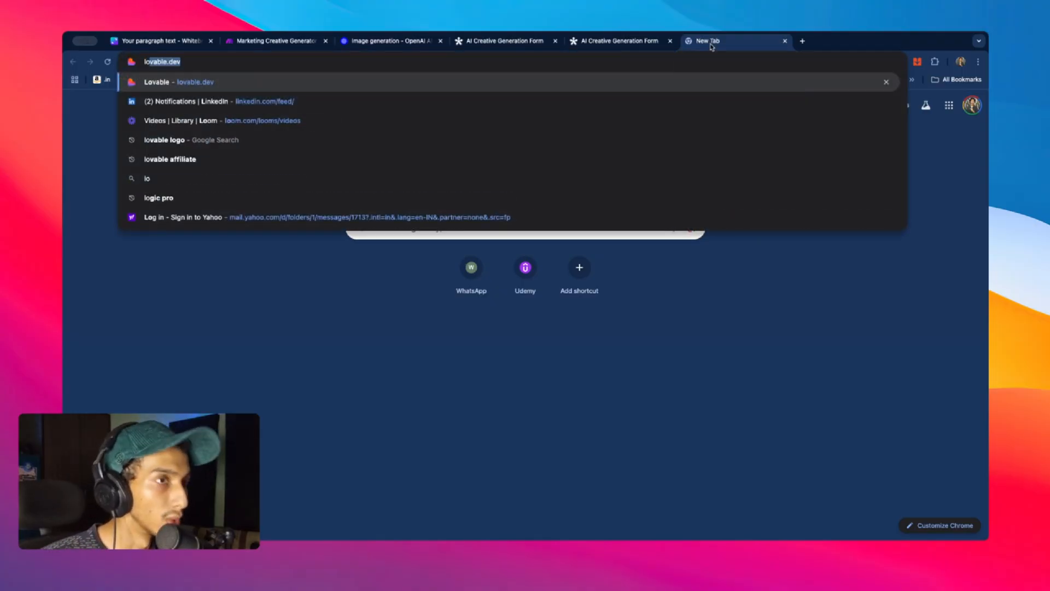
pyautogui.click(511, 82)
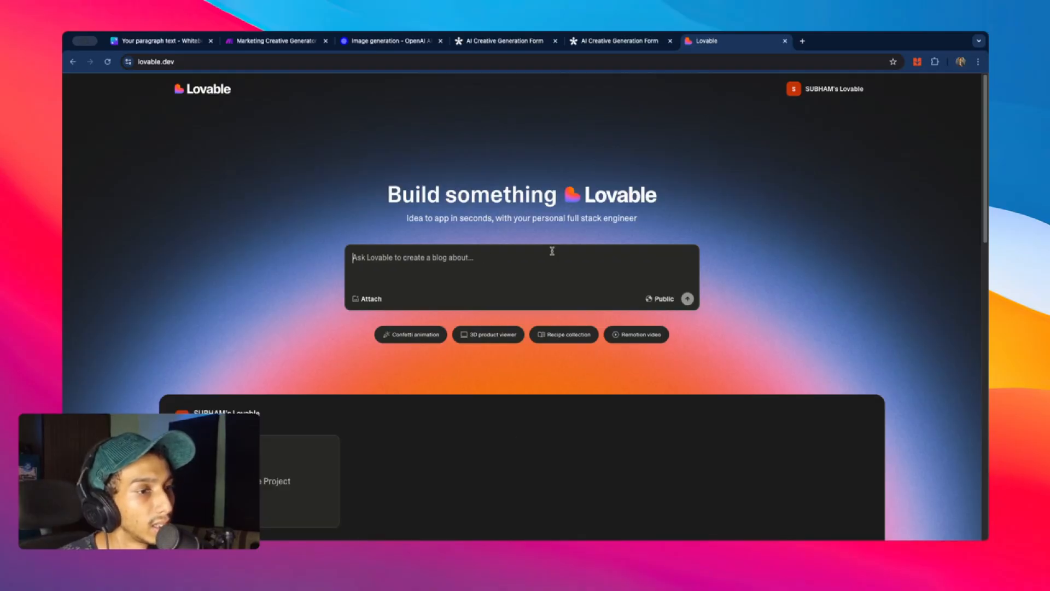
# - Paste the marketing asset generator and editor app description into the Lovable prompt box and review it
pyautogui.hotkey('ctrl', 'v')
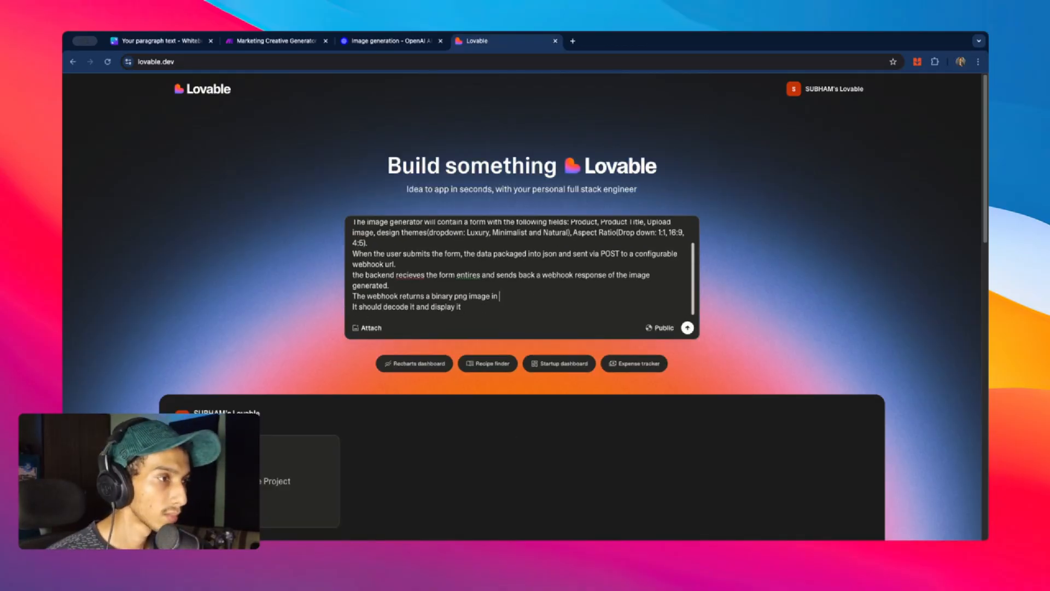
pyautogui.scroll(-10, 520, 241)
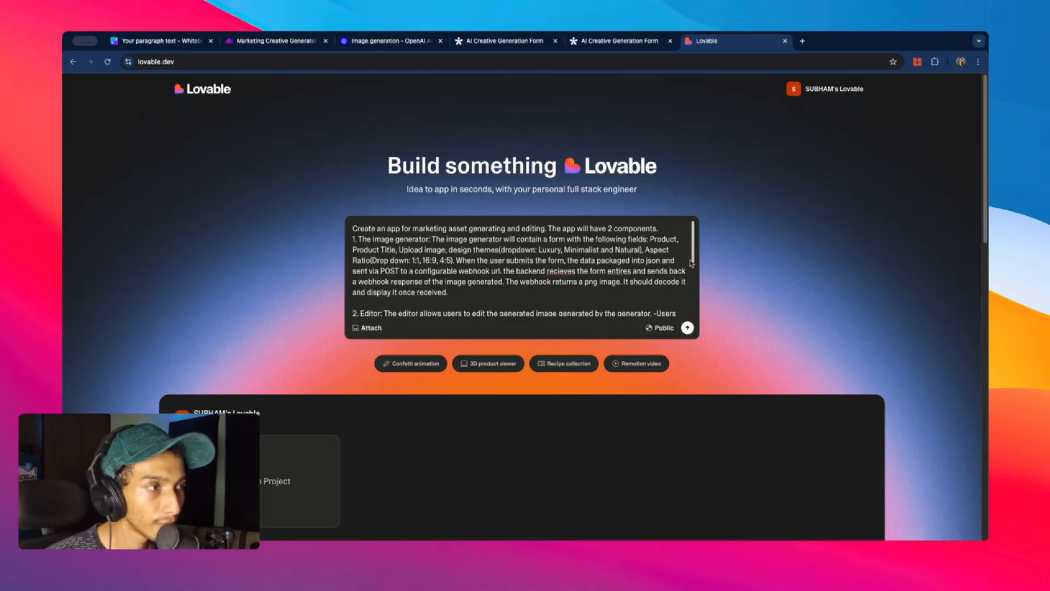
pyautogui.scroll(-1, 609, 235)
pyautogui.scroll(1, 384, 241)
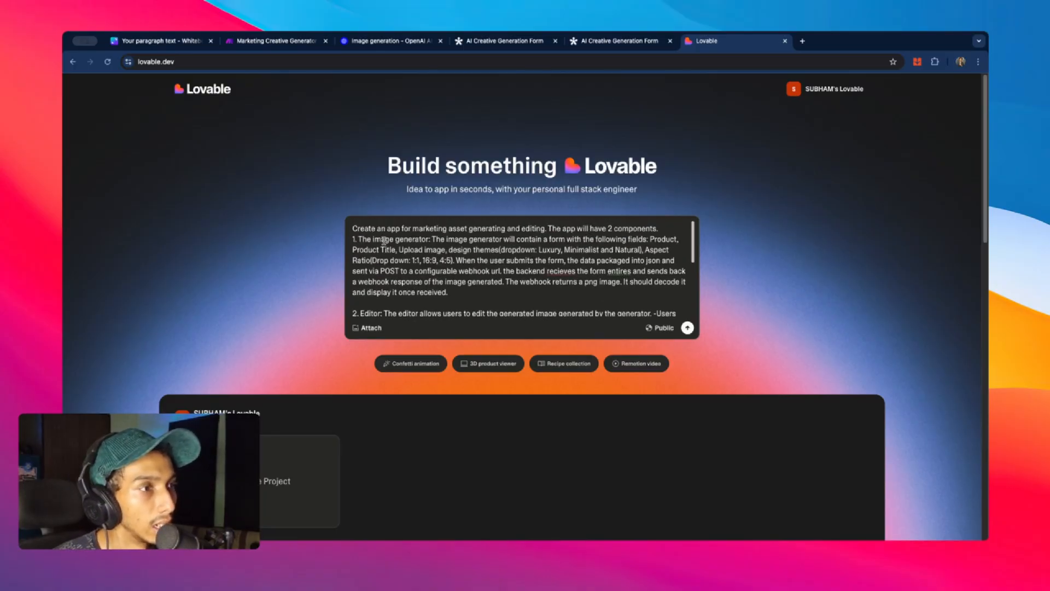
pyautogui.scroll(-5, 403, 247)
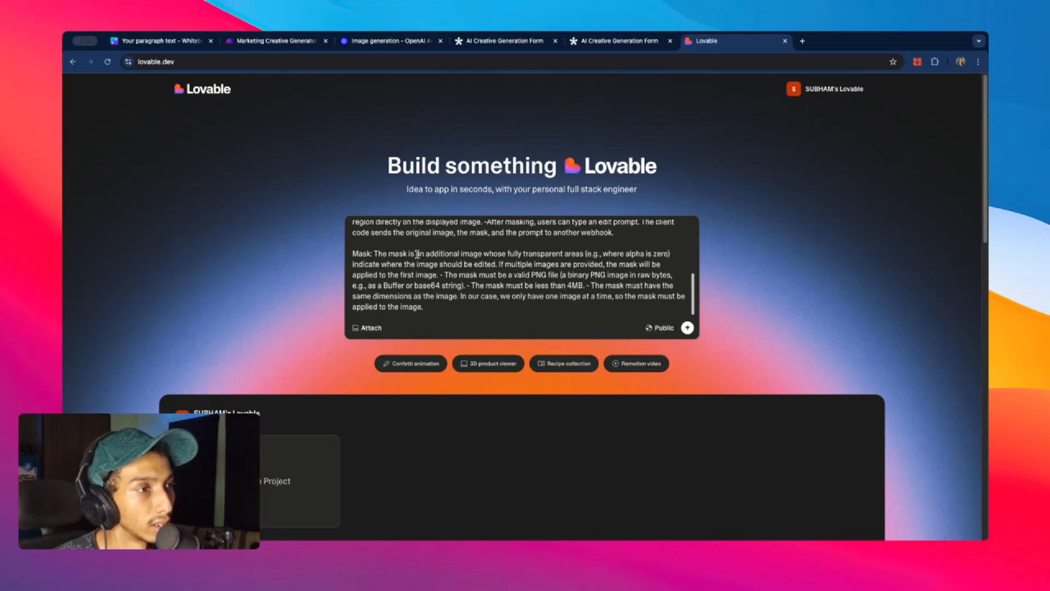
pyautogui.scroll(5, 383, 245)
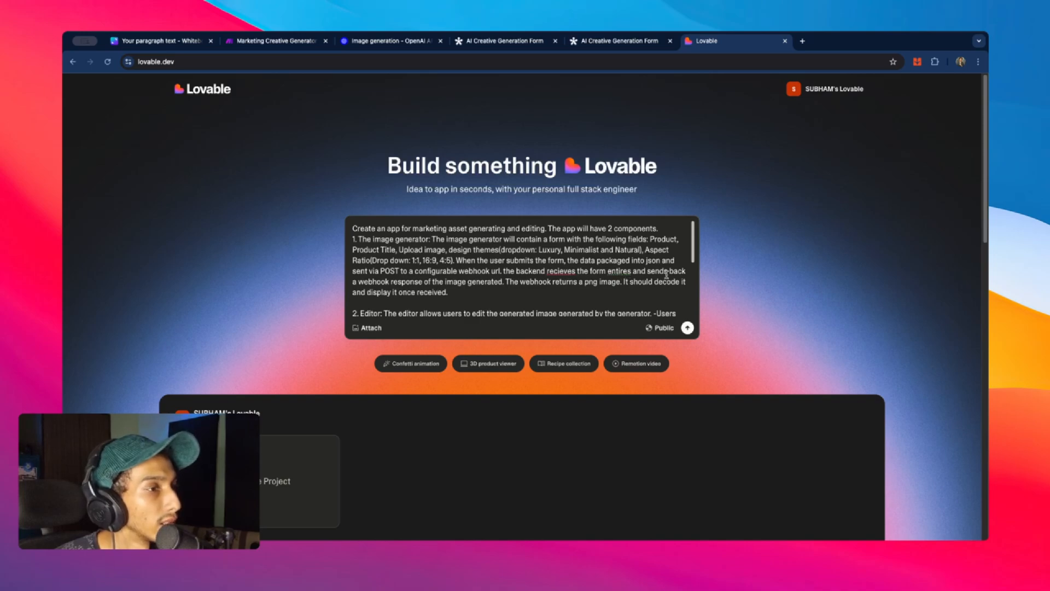
pyautogui.scroll(-4, 351, 287)
pyautogui.scroll(4, 461, 274)
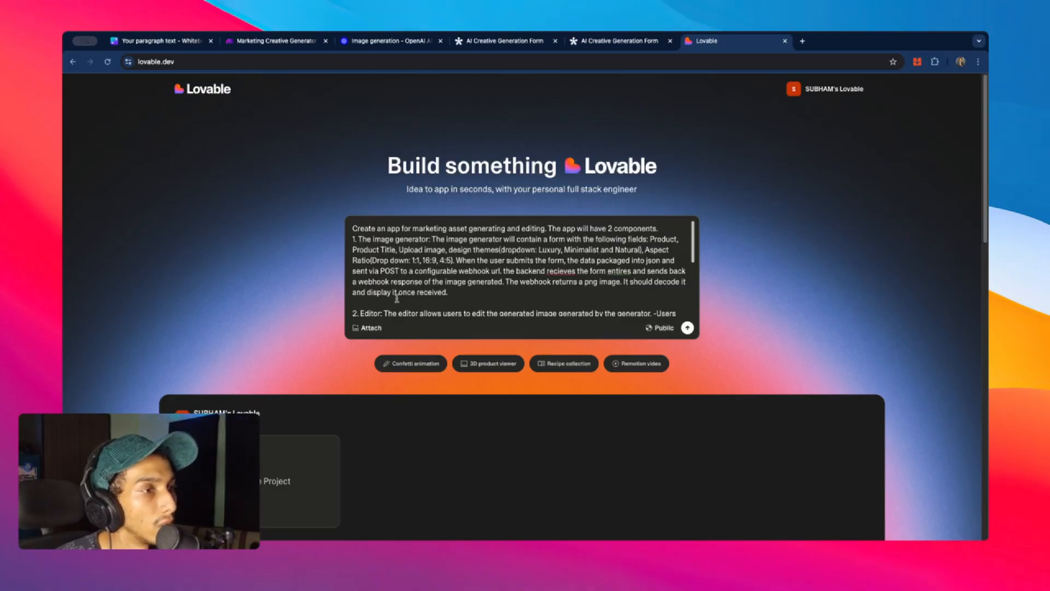
pyautogui.scroll(-3, 399, 297)
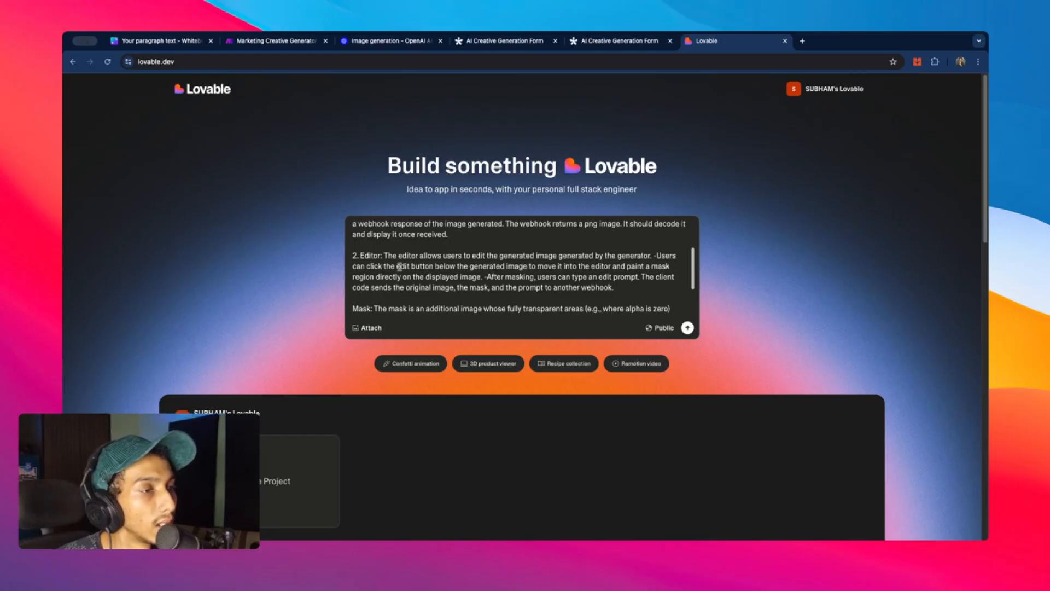
pyautogui.scroll(3, 426, 261)
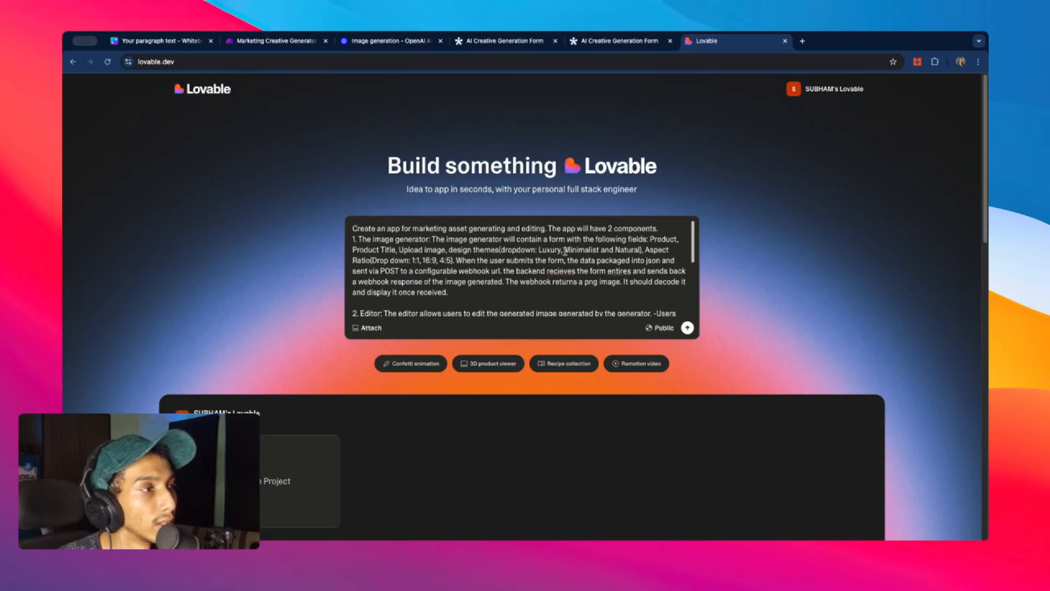
pyautogui.scroll(-3, 565, 250)
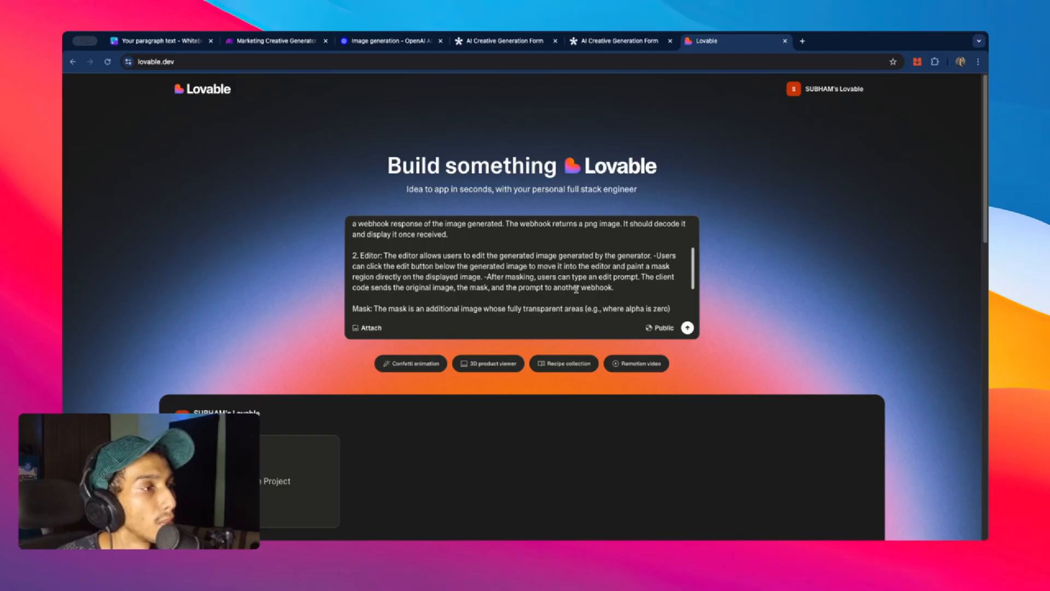
# - Delete the 'If multiple images are provided…' sentence from the prompt's Mask paragraph
pyautogui.scroll(-2, 608, 289)
pyautogui.scroll(2, 608, 288)
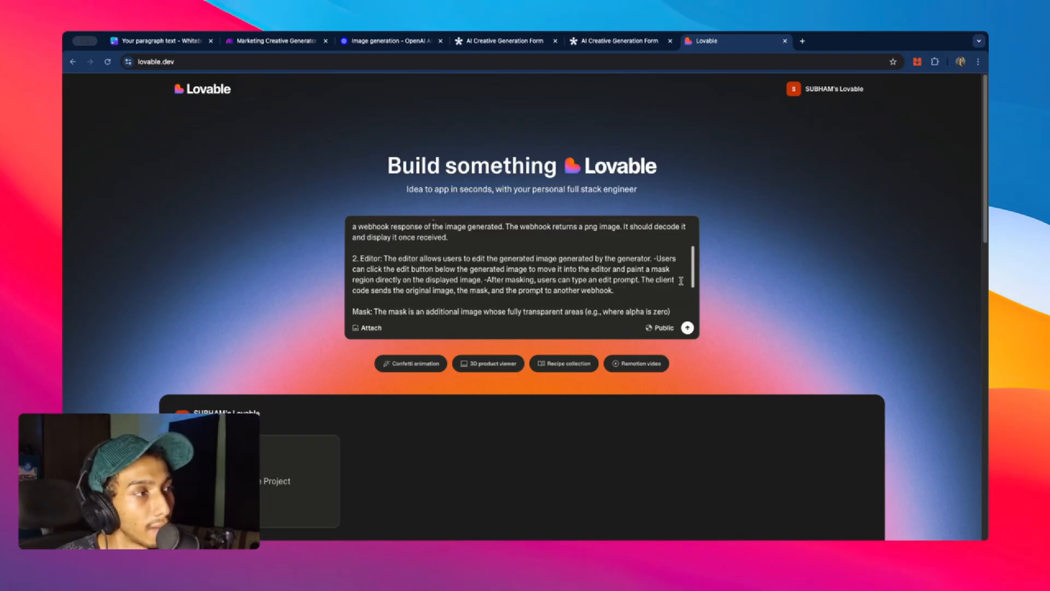
pyautogui.scroll(-2, 461, 279)
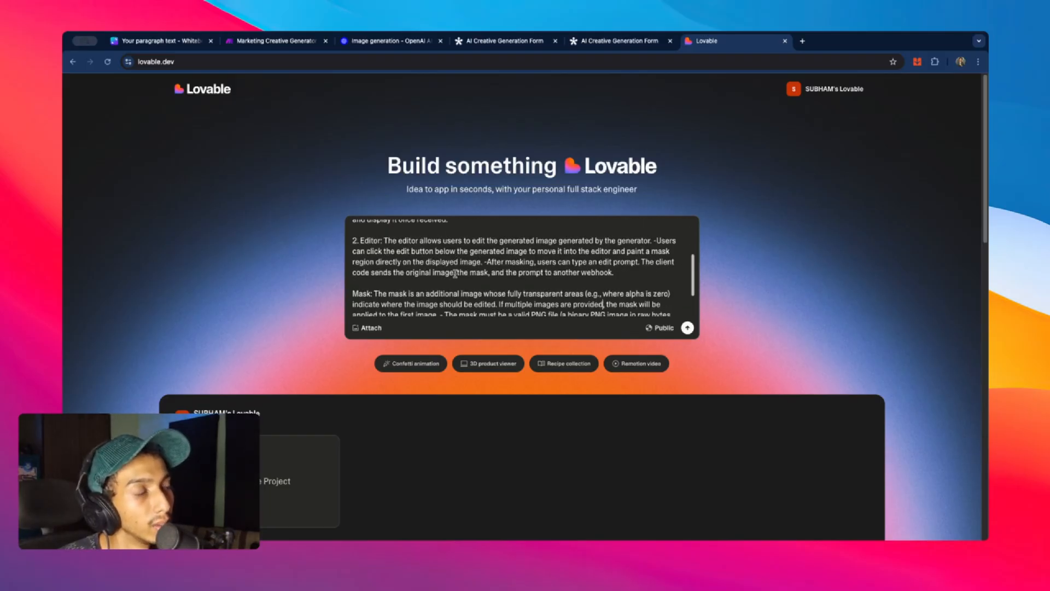
pyautogui.scroll(2, 461, 268)
pyautogui.scroll(-2, 461, 268)
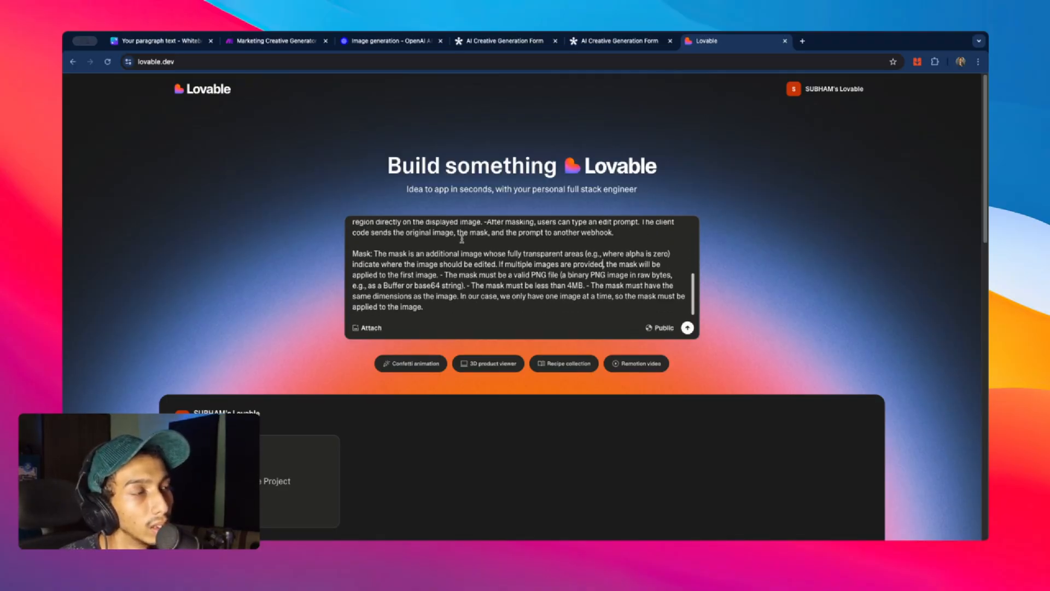
pyautogui.scroll(2, 462, 240)
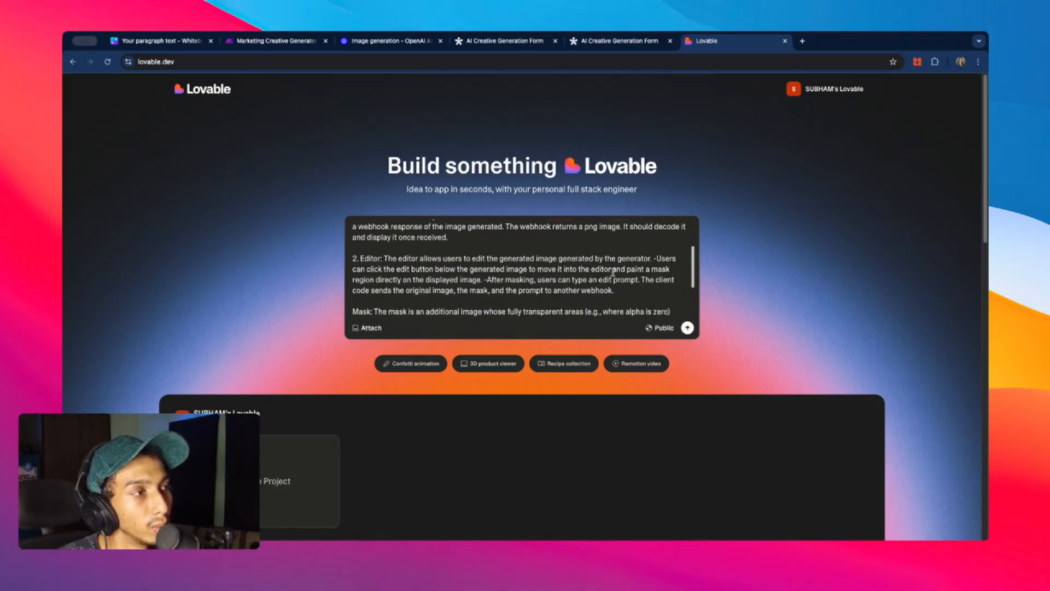
pyautogui.scroll(-2, 383, 251)
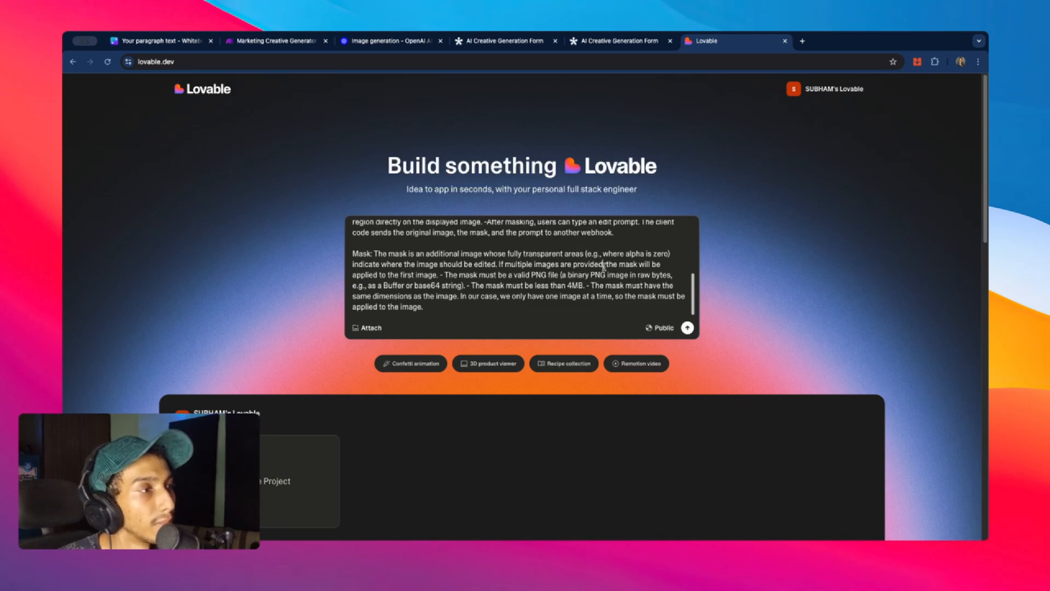
pyautogui.click(603, 264)
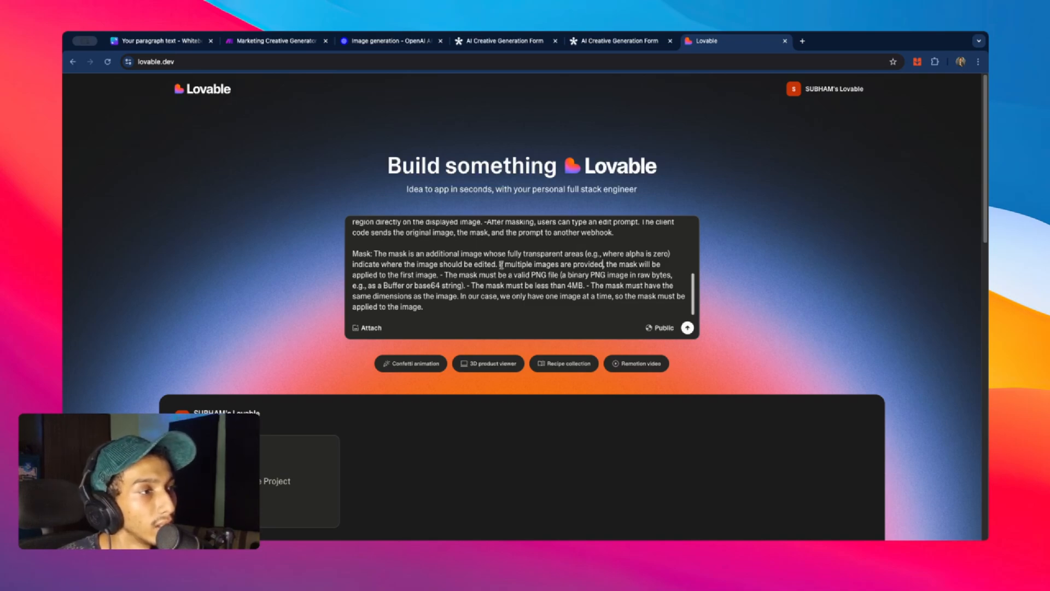
pyautogui.moveTo(499, 265); pyautogui.dragTo(437, 277)
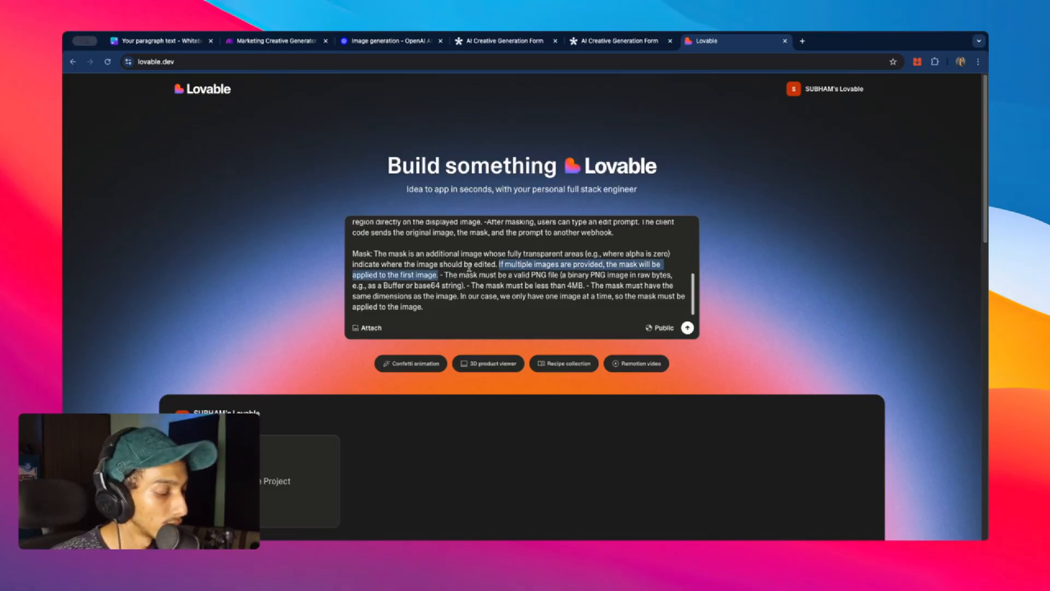
pyautogui.press('BackSpace')
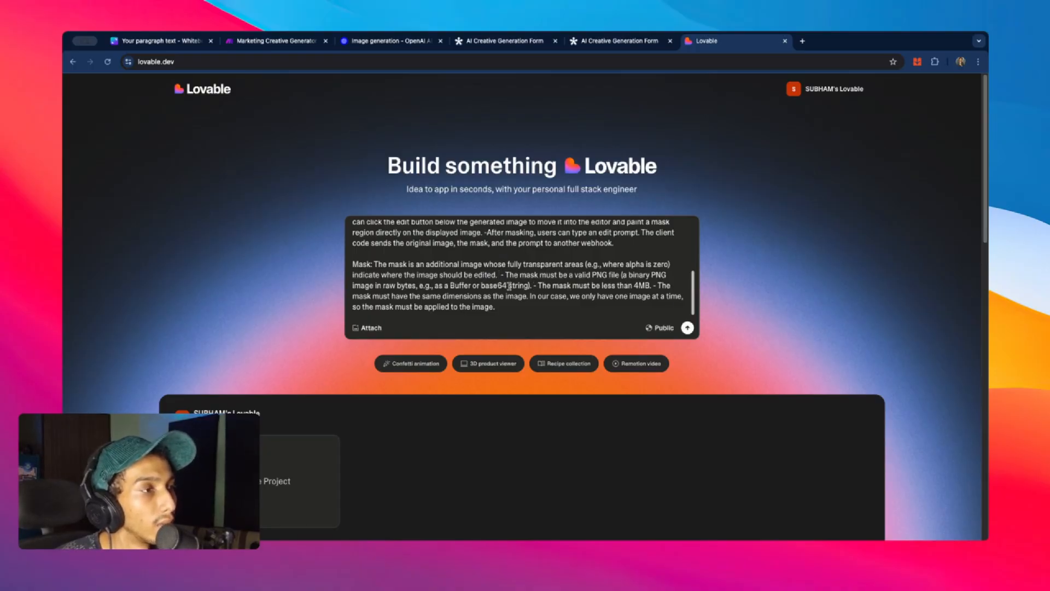
pyautogui.click(261, 43)
# - Try mapping Prompt Generator's Image File, then restore it to HTTP - Get a file
pyautogui.click(487, 292)
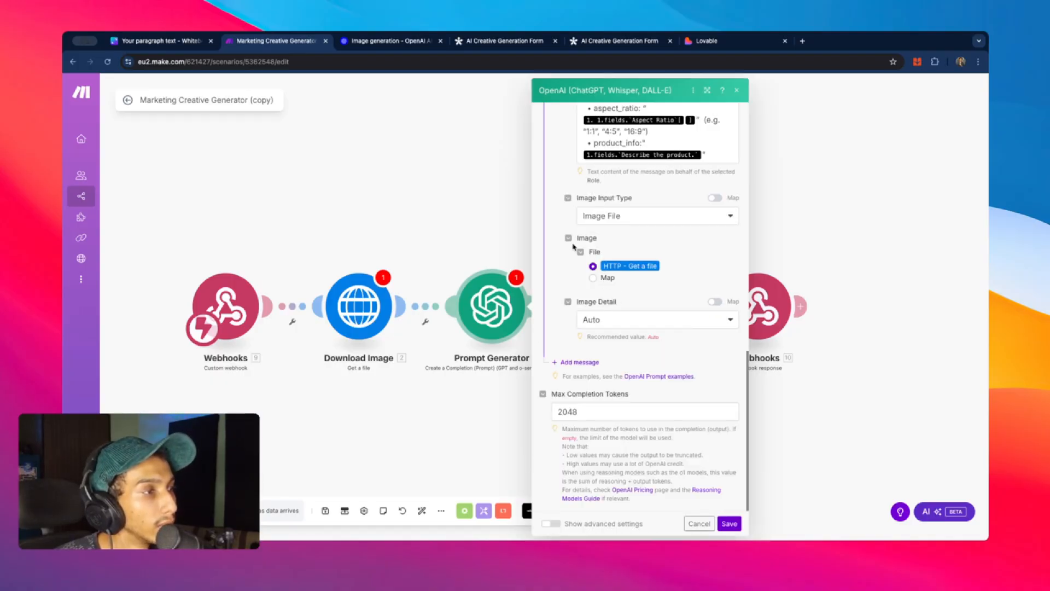
pyautogui.moveTo(583, 239); pyautogui.dragTo(597, 240)
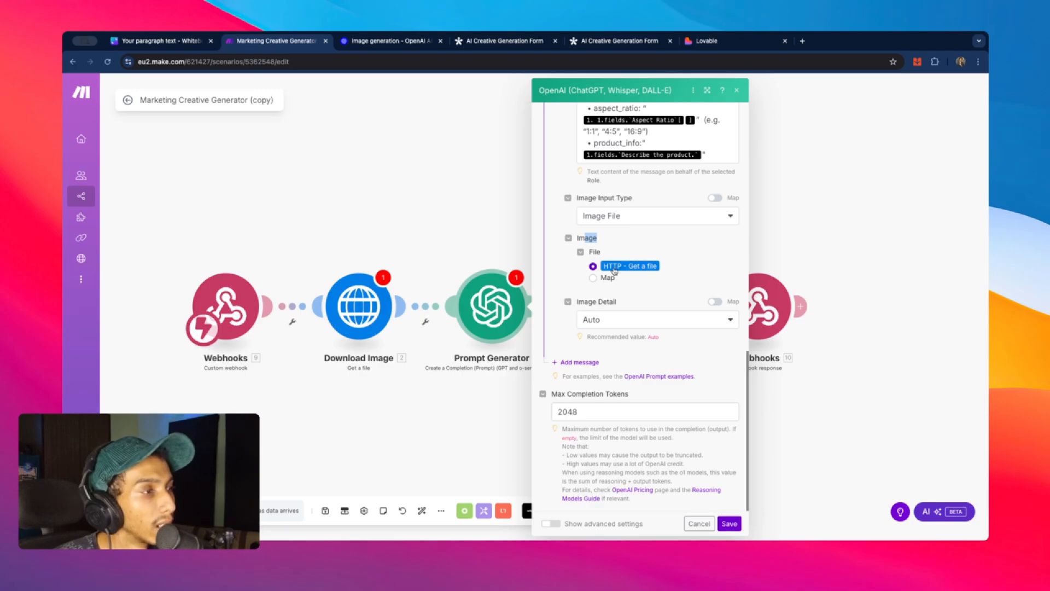
pyautogui.click(594, 280)
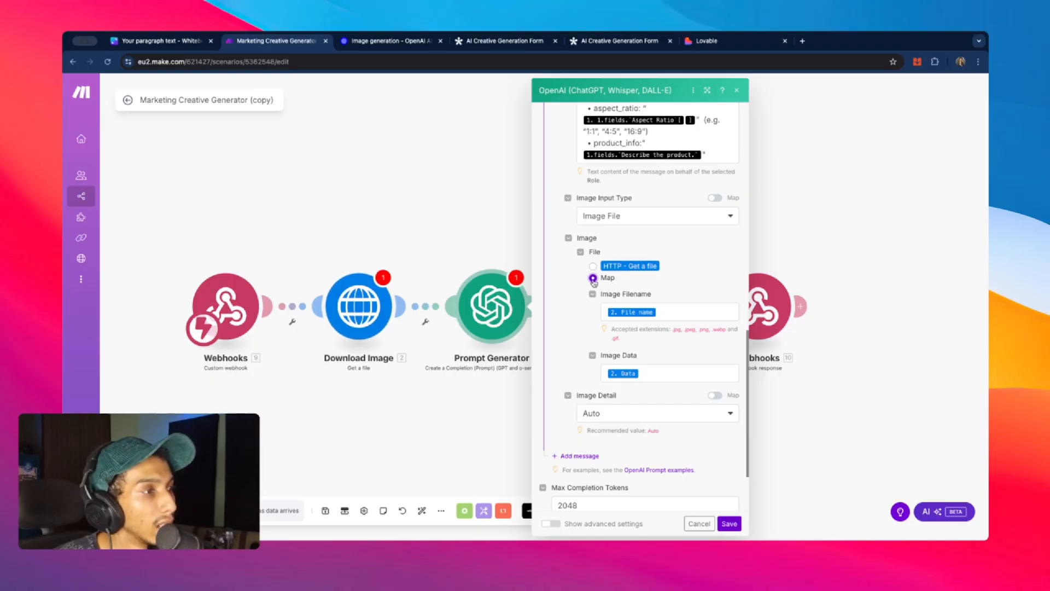
pyautogui.click(592, 265)
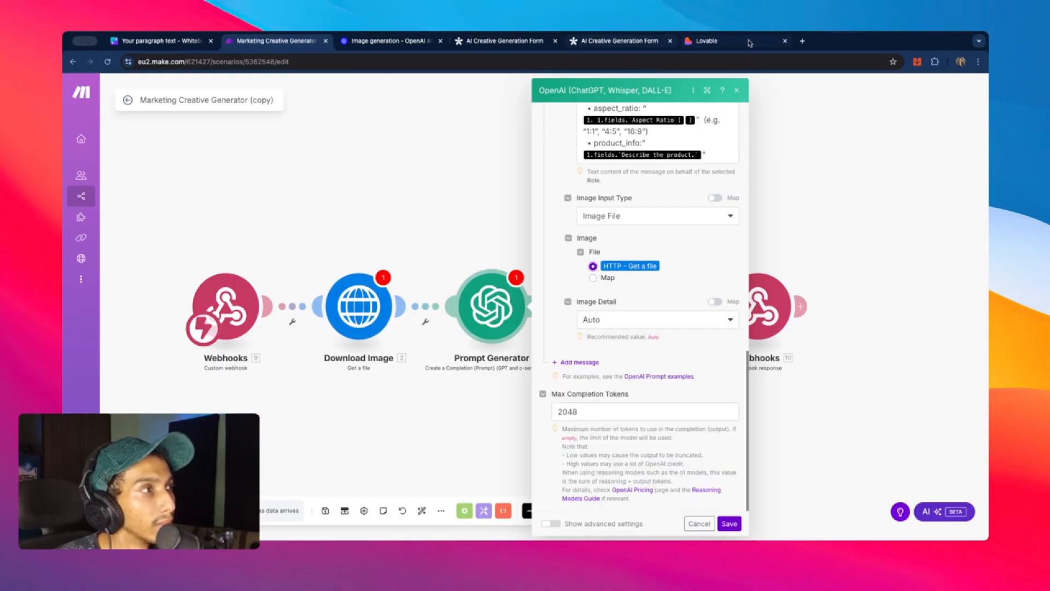
pyautogui.click(749, 43)
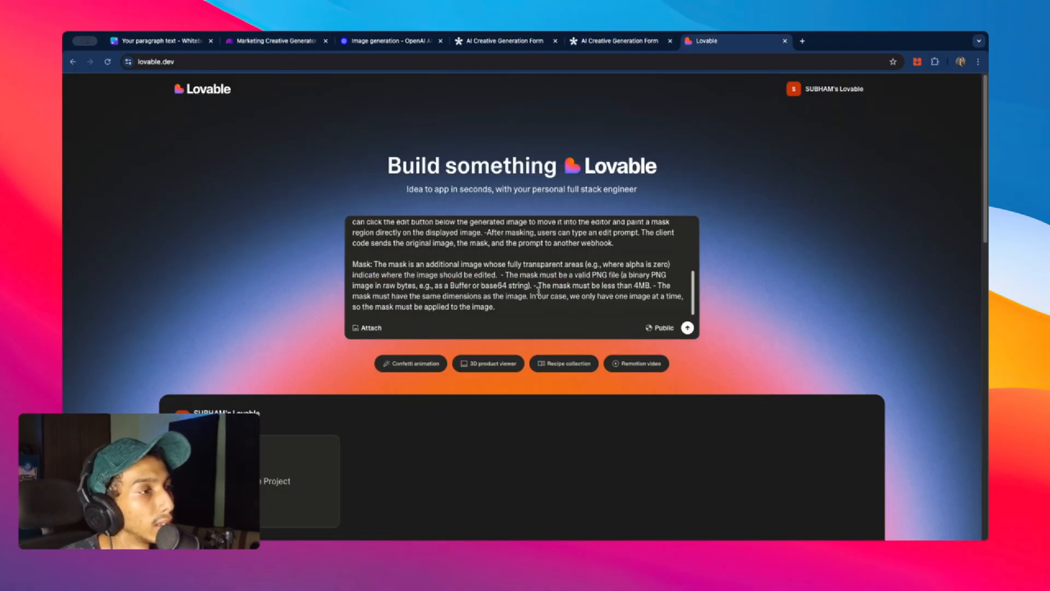
pyautogui.scroll(-2, 555, 276)
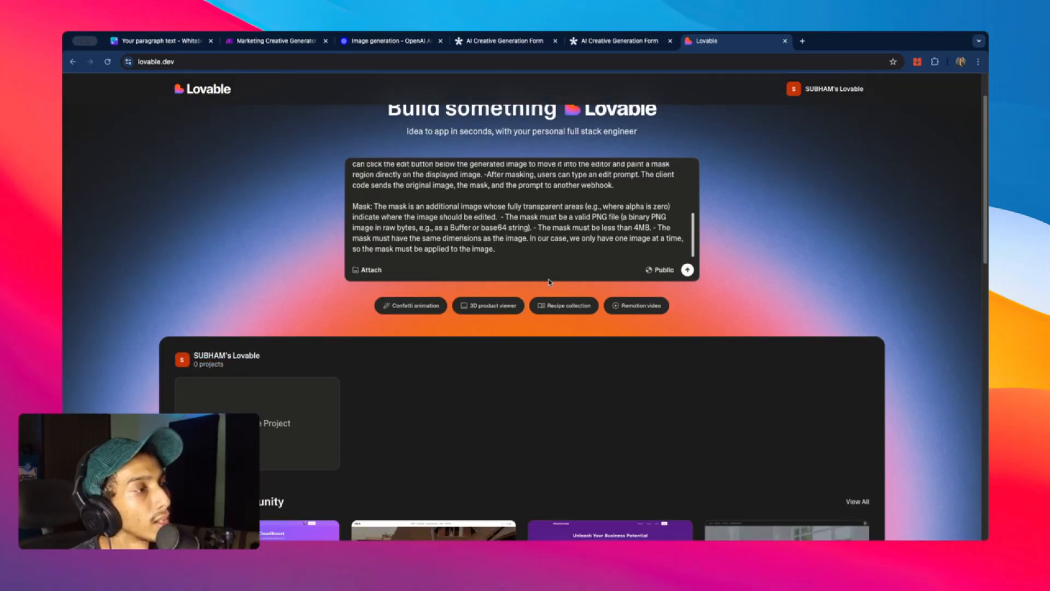
pyautogui.scroll(2, 553, 282)
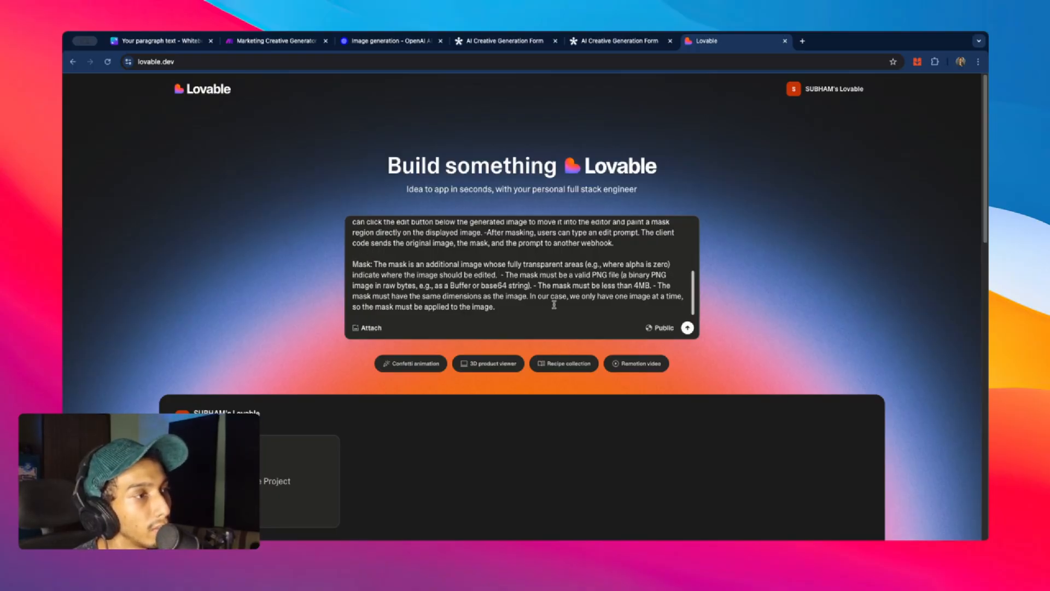
pyautogui.click(386, 44)
# - Review the guide's inpainting mask requirements, then go to the Images API reference page
pyautogui.scroll(-3, 422, 244)
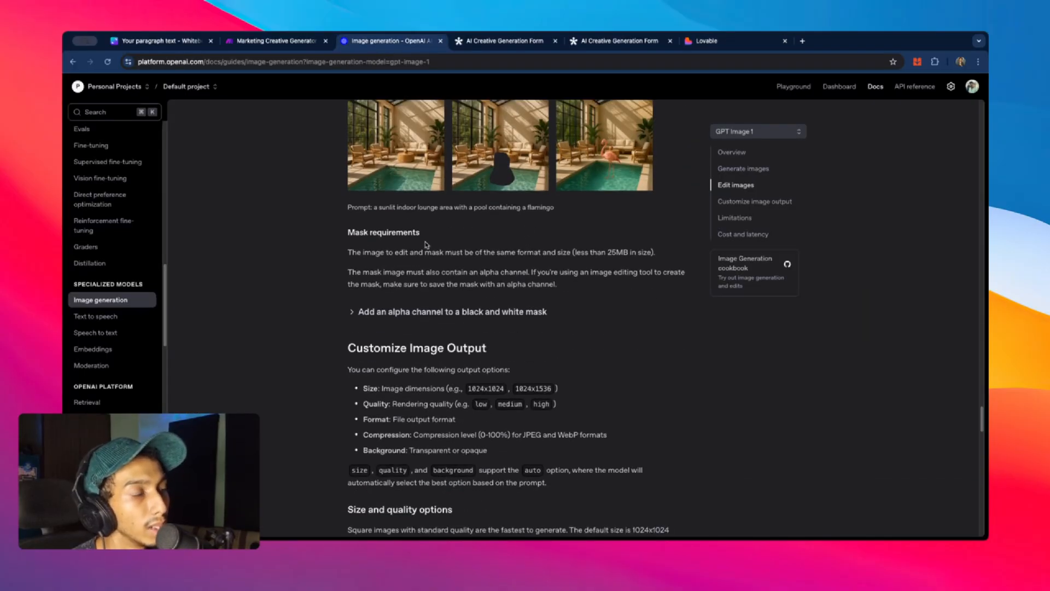
pyautogui.scroll(1, 464, 249)
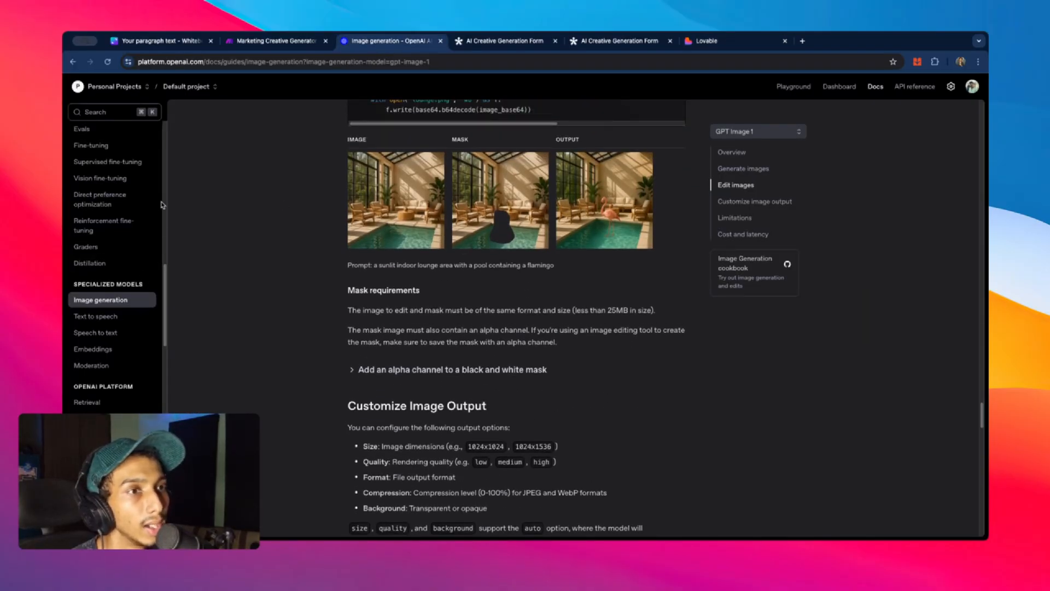
pyautogui.scroll(3, 146, 278)
pyautogui.scroll(8, 481, 170)
pyautogui.scroll(3, 481, 170)
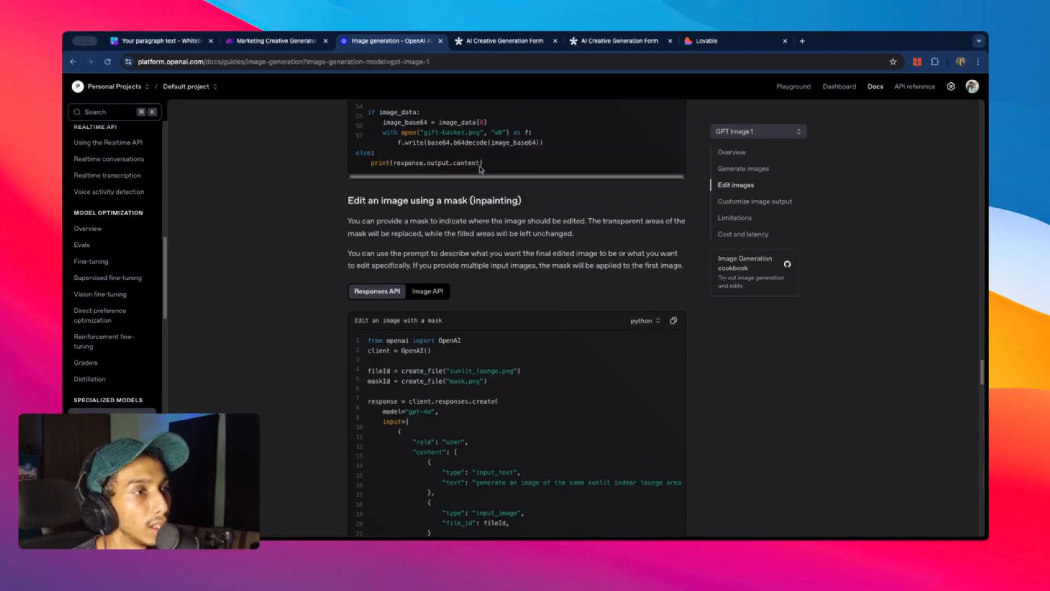
pyautogui.scroll(-2, 481, 170)
pyautogui.scroll(2, 481, 169)
pyautogui.scroll(-10, 482, 169)
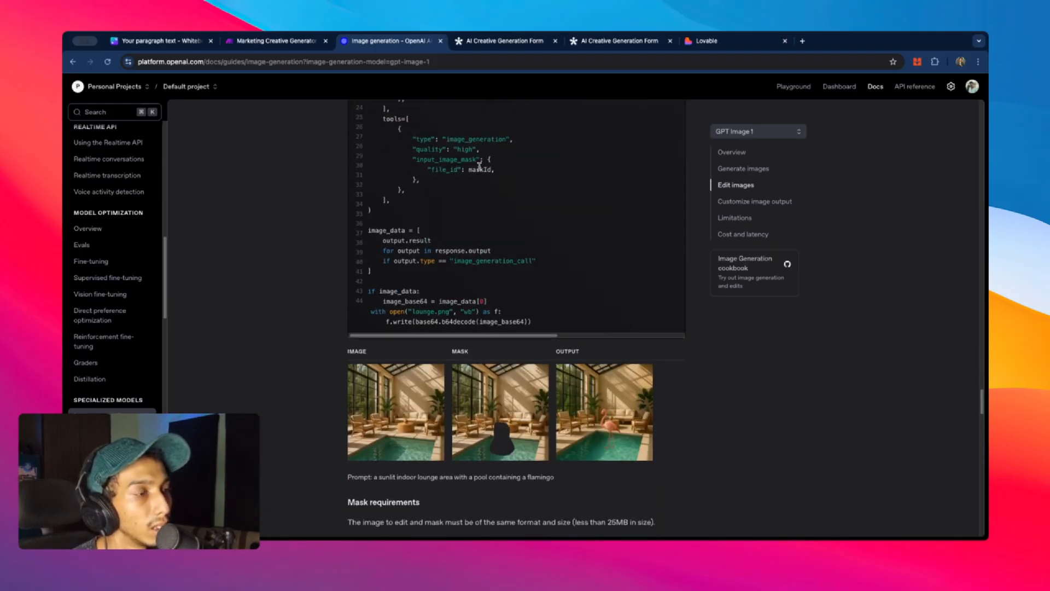
pyautogui.scroll(15, 553, 197)
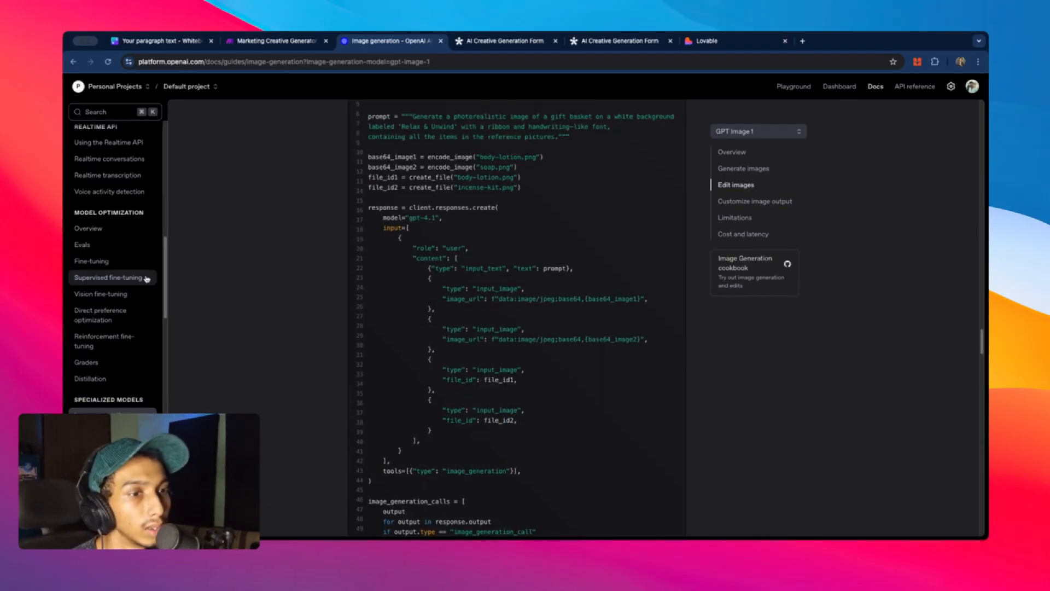
pyautogui.scroll(-10, 110, 277)
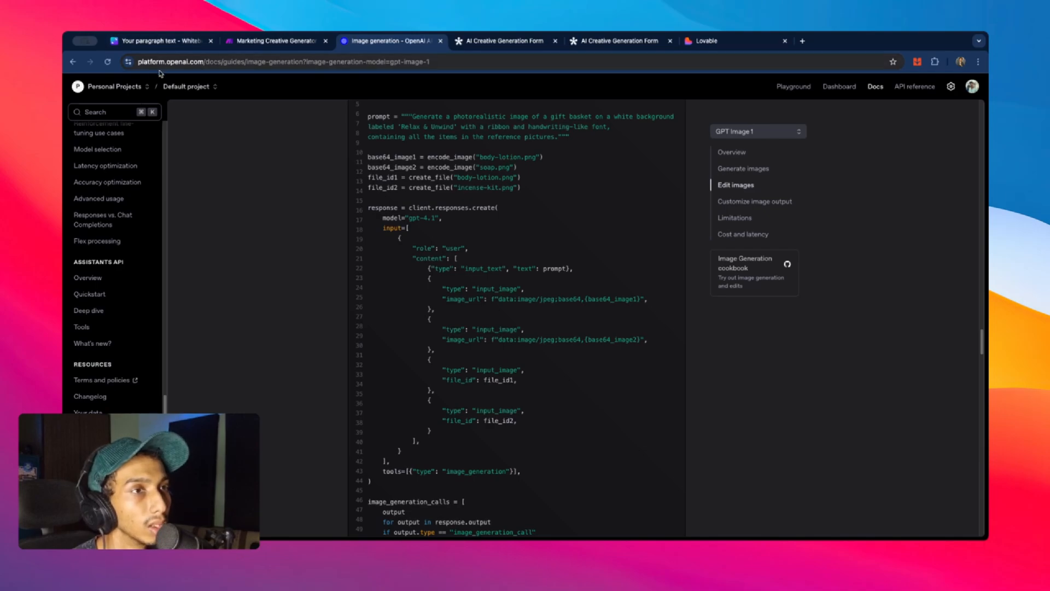
pyautogui.press('super+bracketleft')
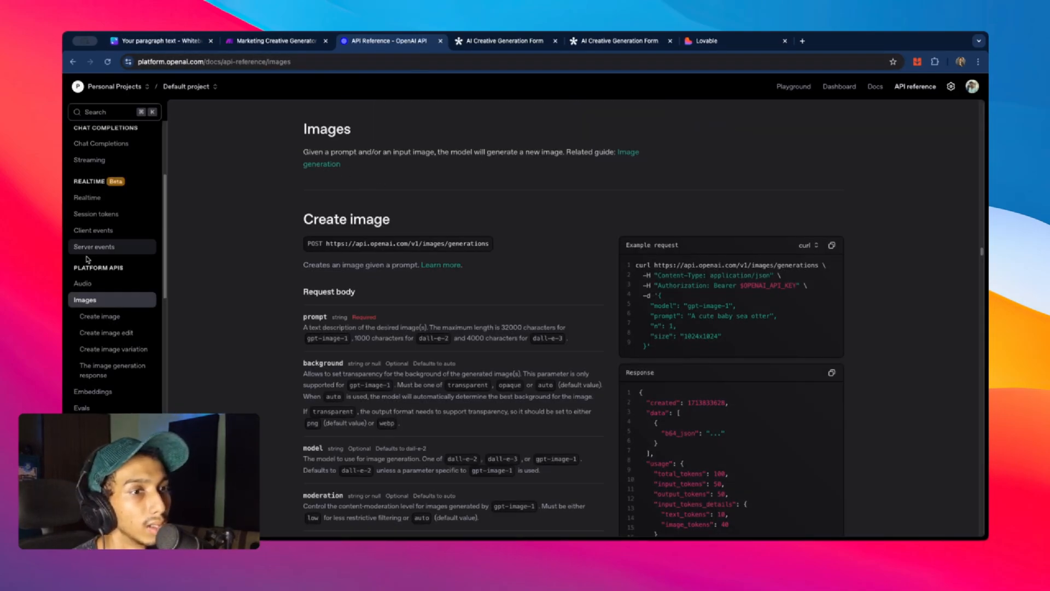
# - Read the mask parameter description in the Create image edit reference, then return to Lovable
pyautogui.click(112, 331)
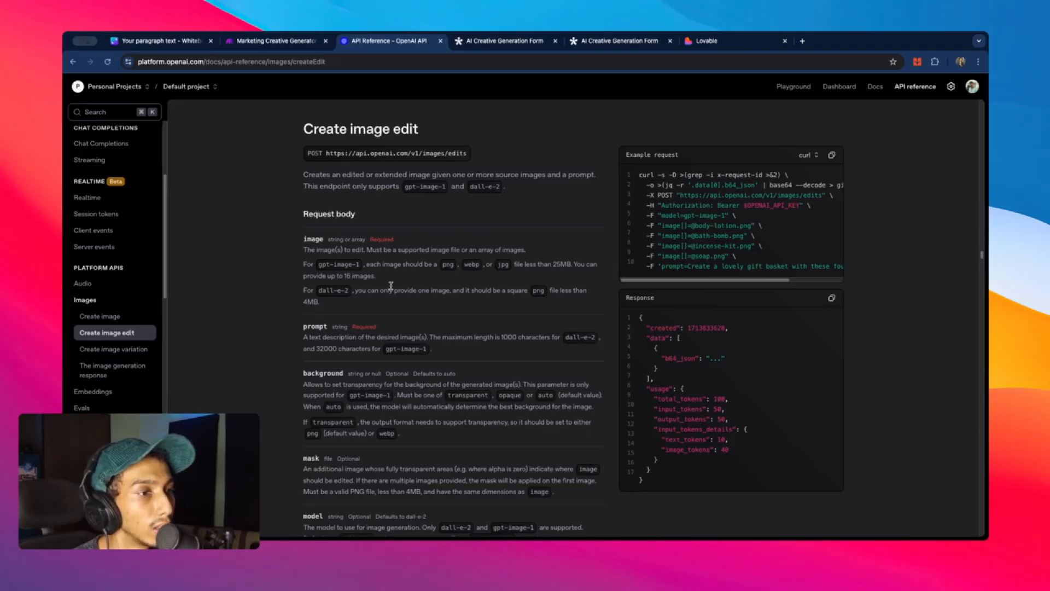
pyautogui.scroll(-3, 391, 285)
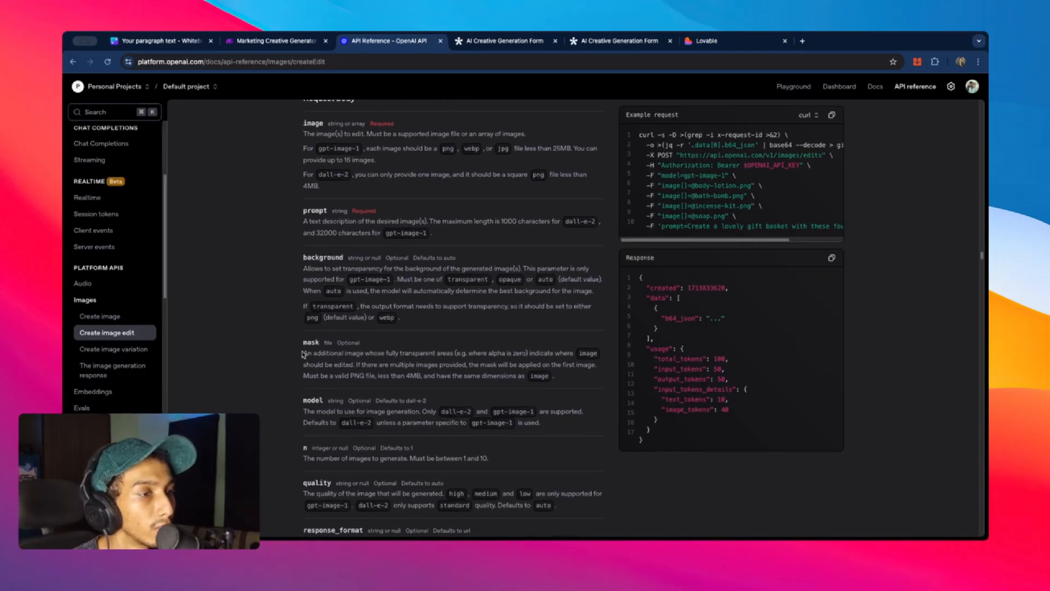
pyautogui.moveTo(302, 354); pyautogui.dragTo(560, 386)
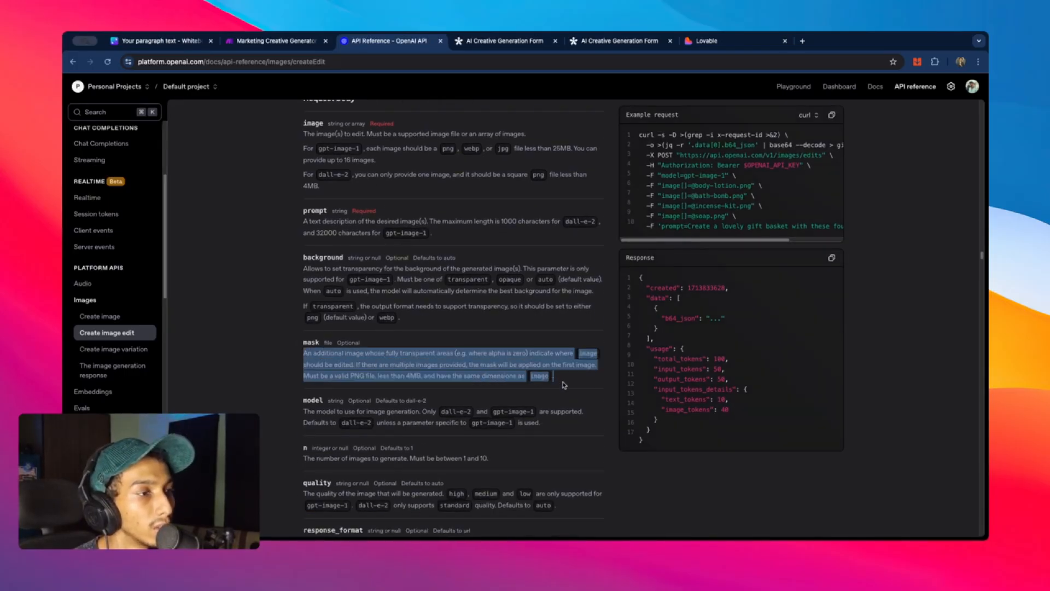
pyautogui.click(327, 360)
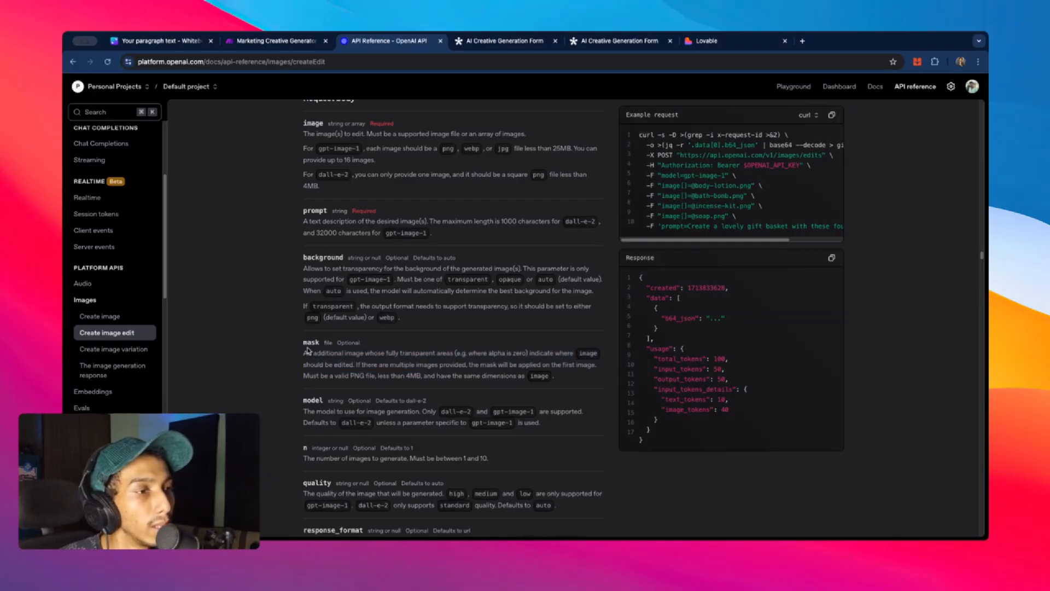
pyautogui.scroll(-3, 405, 333)
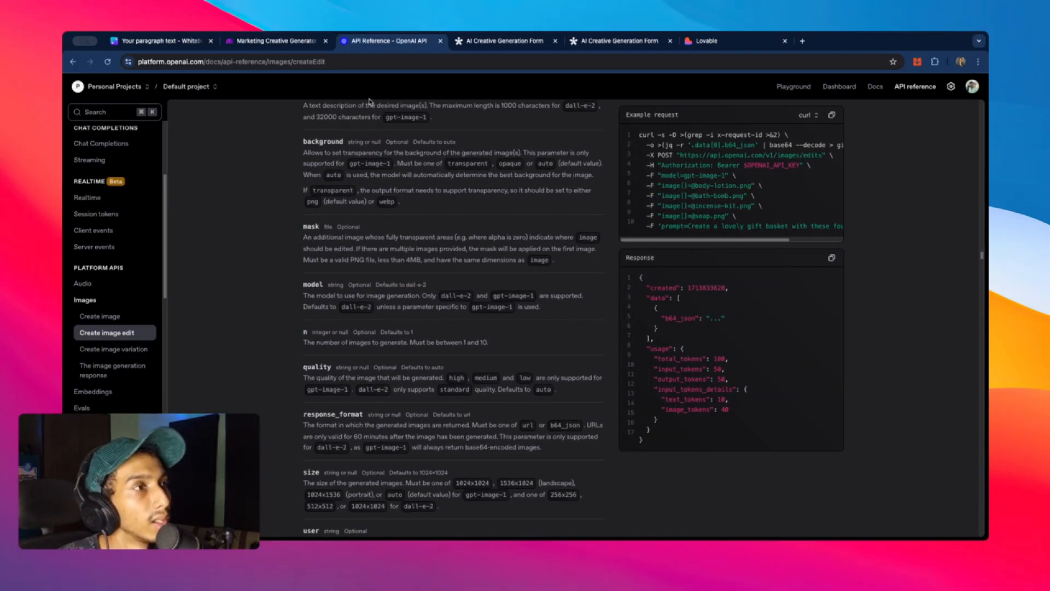
pyautogui.click(705, 41)
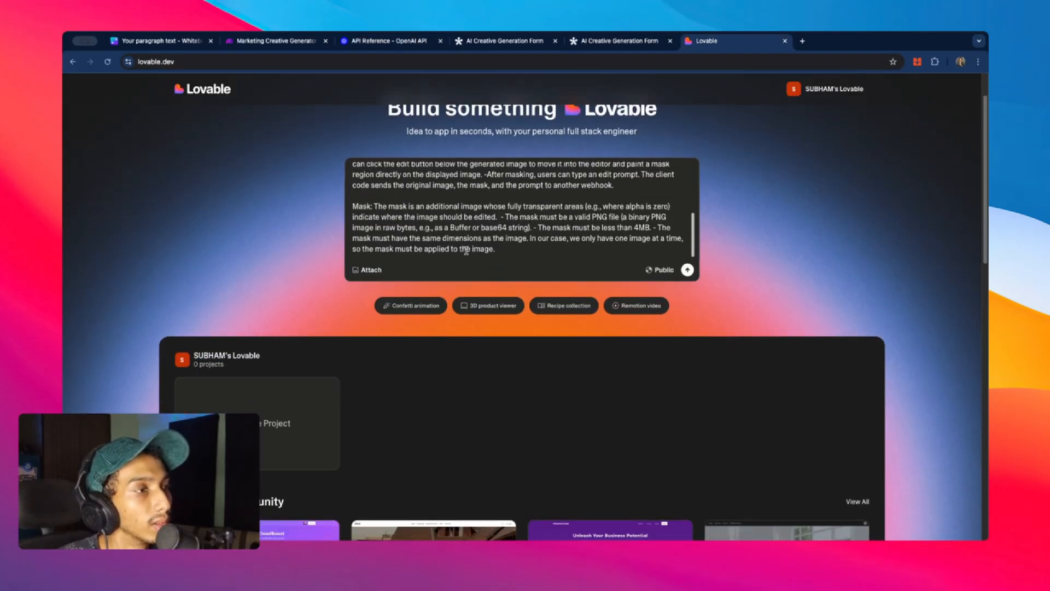
pyautogui.scroll(-2, 459, 241)
pyautogui.scroll(3, 503, 241)
pyautogui.scroll(-3, 505, 246)
pyautogui.scroll(3, 508, 246)
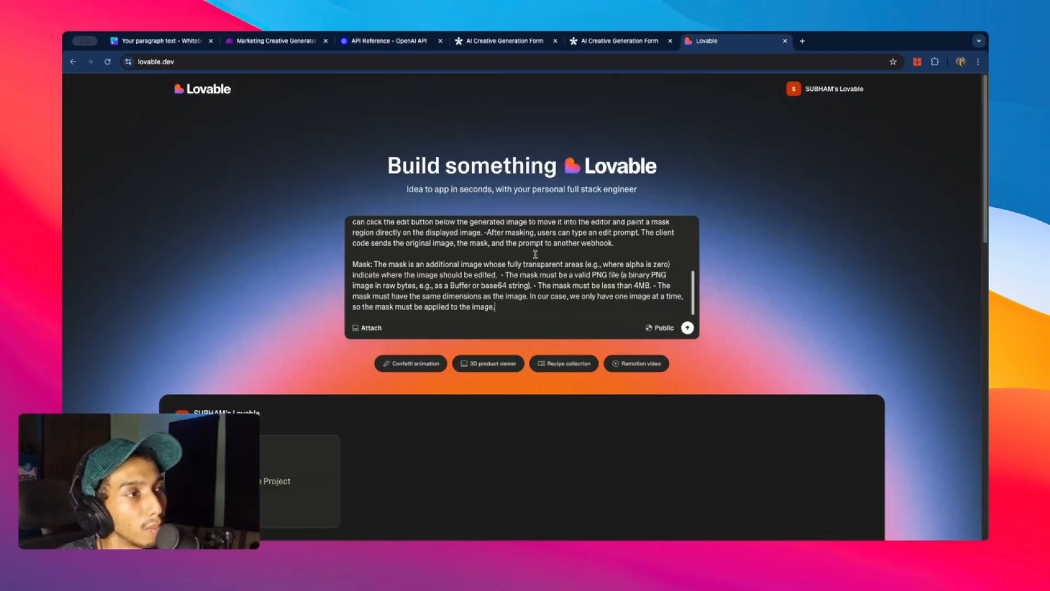
pyautogui.scroll(5, 535, 253)
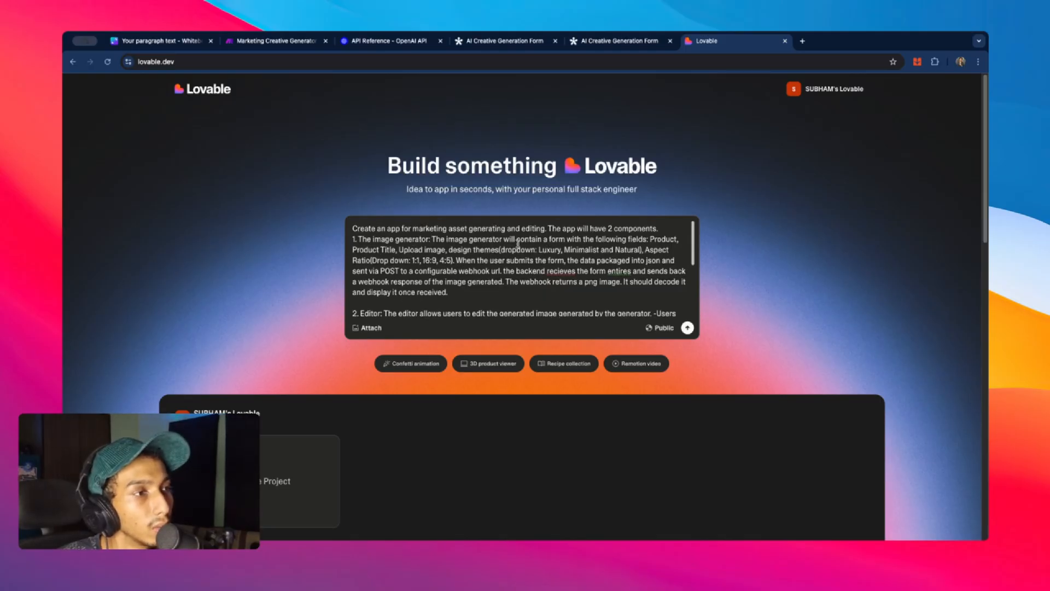
pyautogui.scroll(-10, 373, 232)
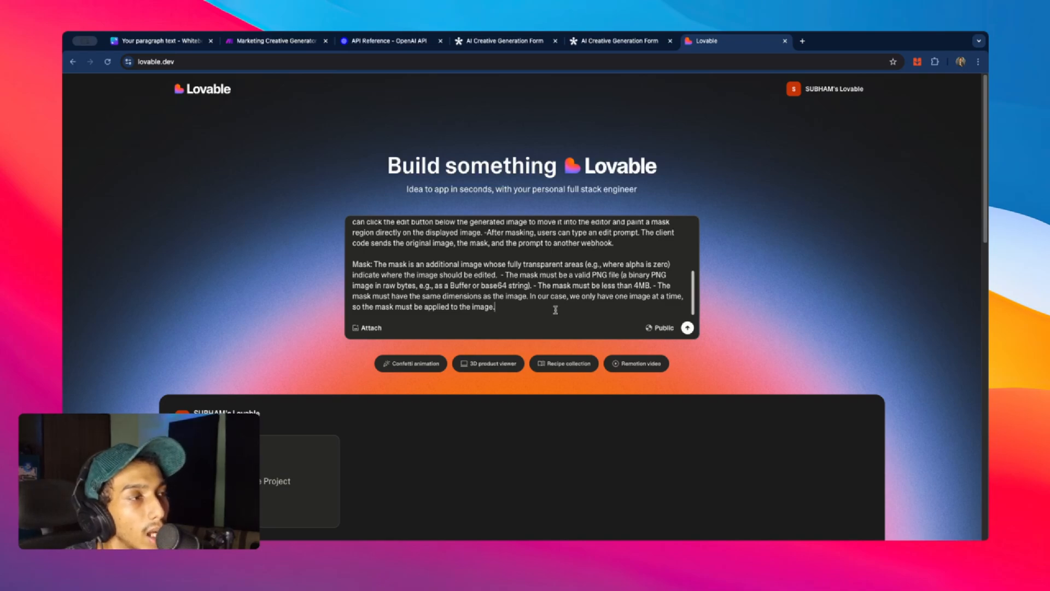
pyautogui.scroll(5, 565, 247)
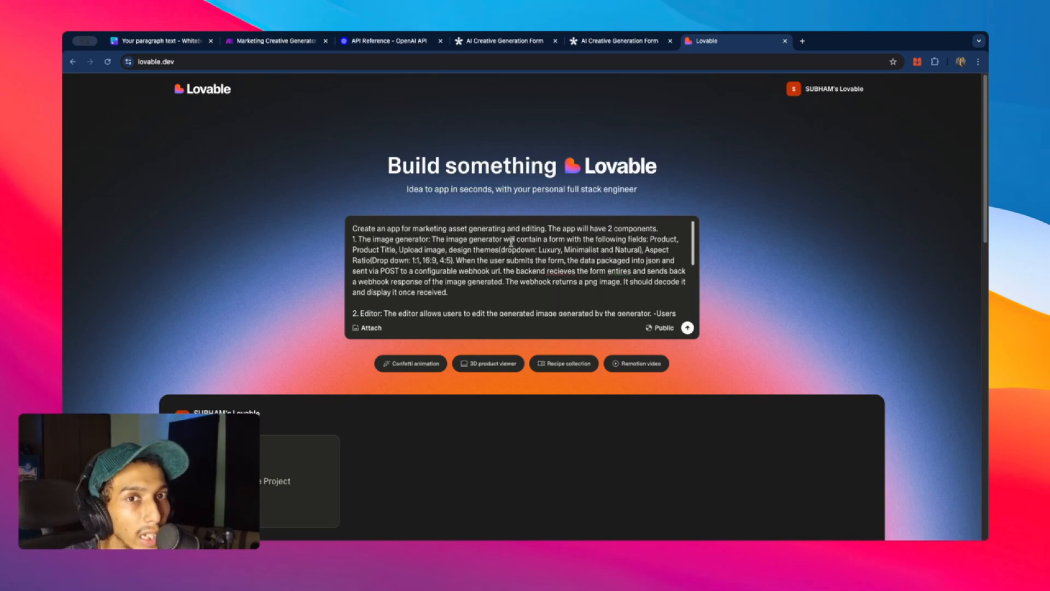
pyautogui.scroll(-5, 510, 241)
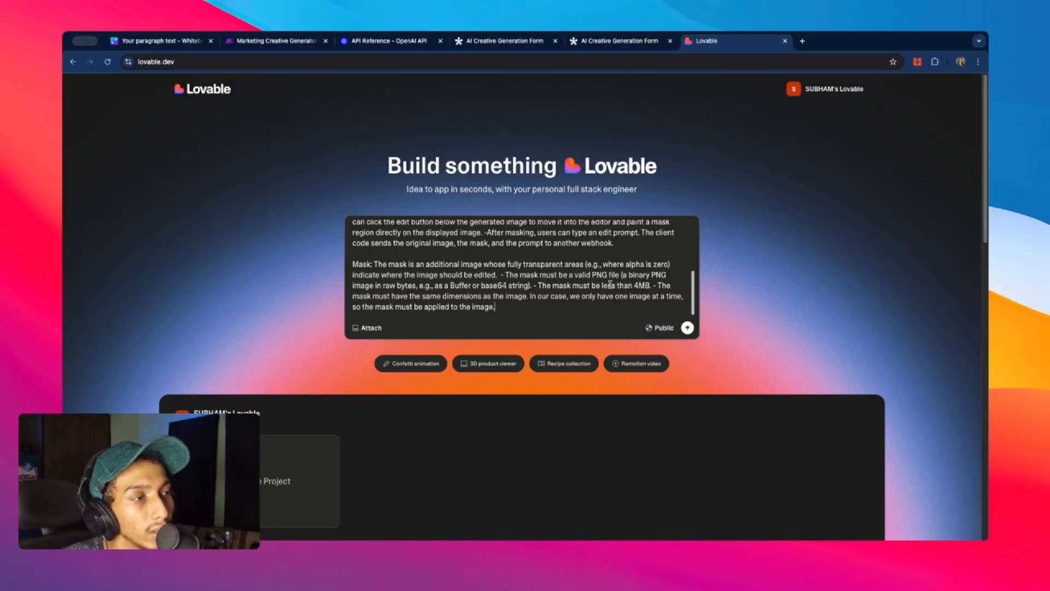
pyautogui.scroll(4, 610, 281)
pyautogui.scroll(-4, 610, 281)
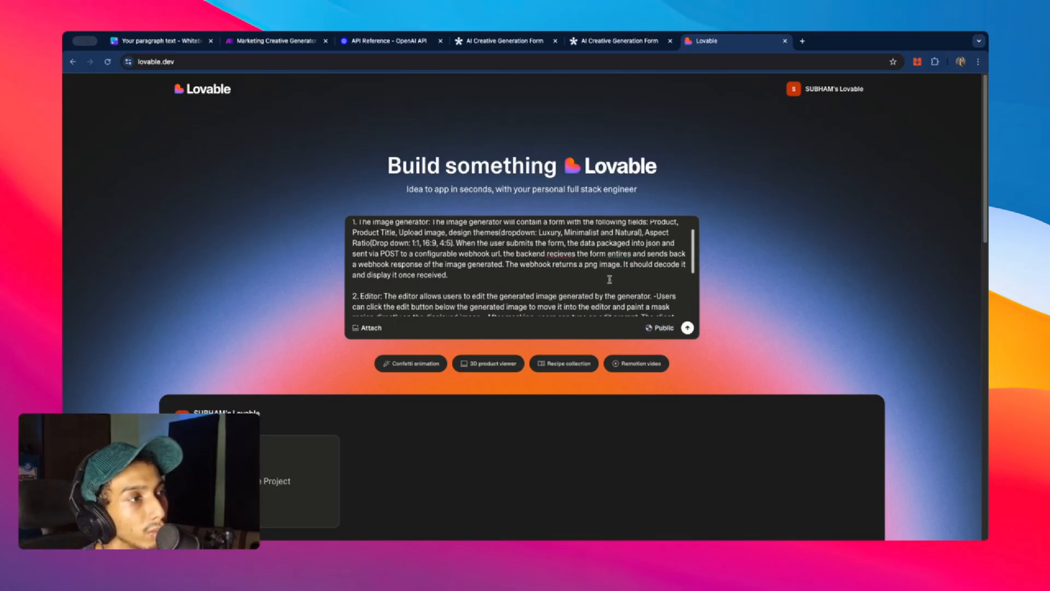
pyautogui.scroll(5, 559, 292)
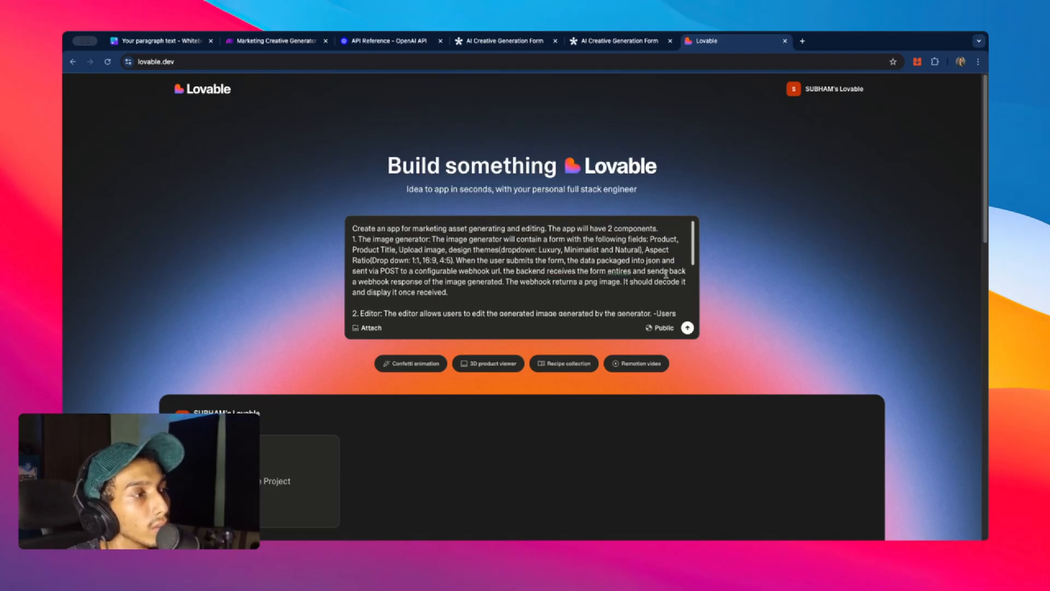
pyautogui.scroll(-5, 509, 266)
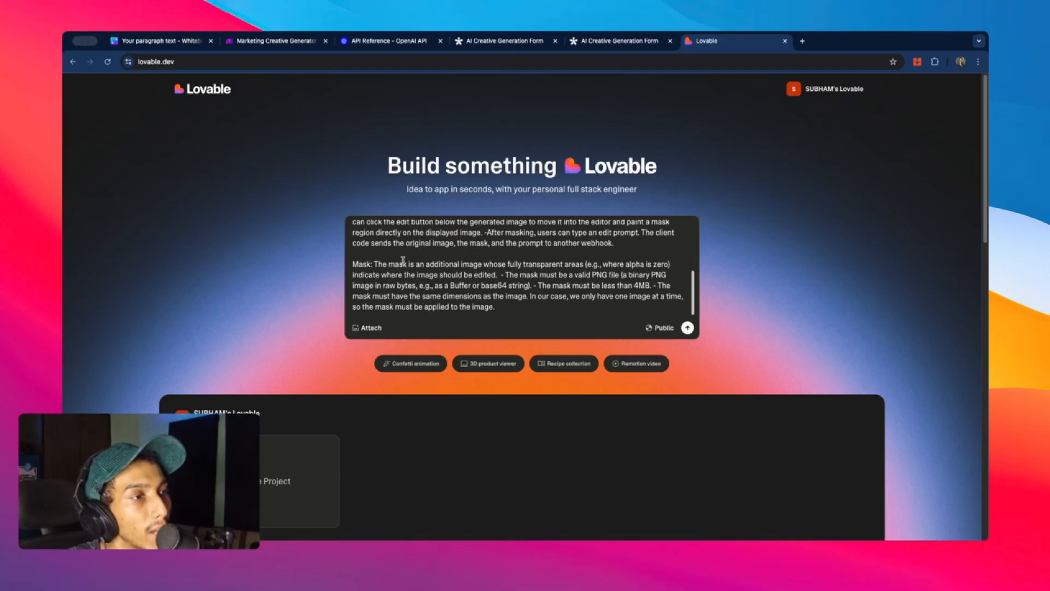
pyautogui.scroll(-3, 475, 276)
pyautogui.scroll(6, 514, 279)
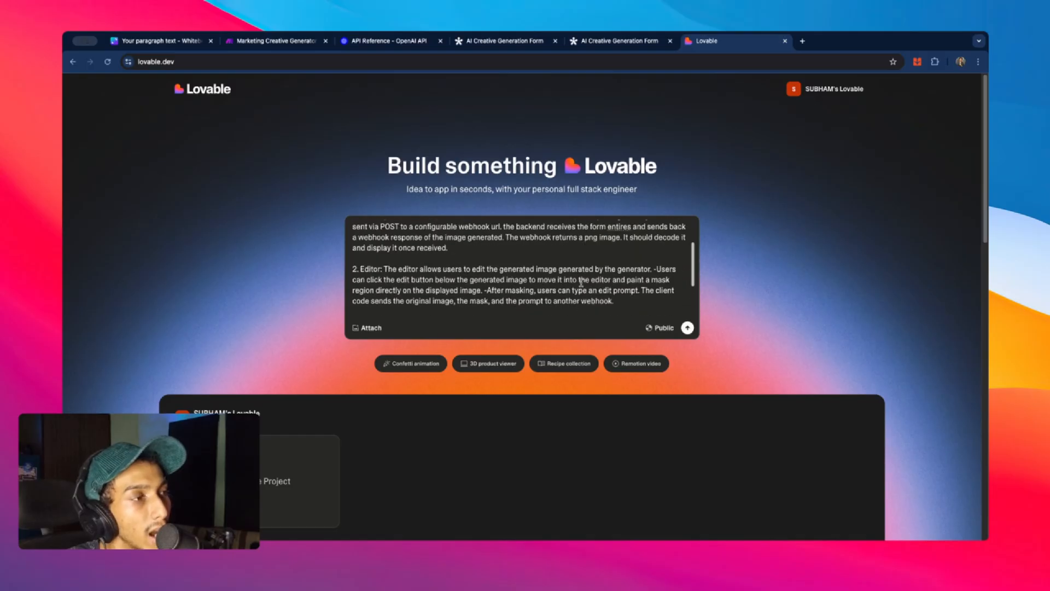
pyautogui.scroll(3, 580, 283)
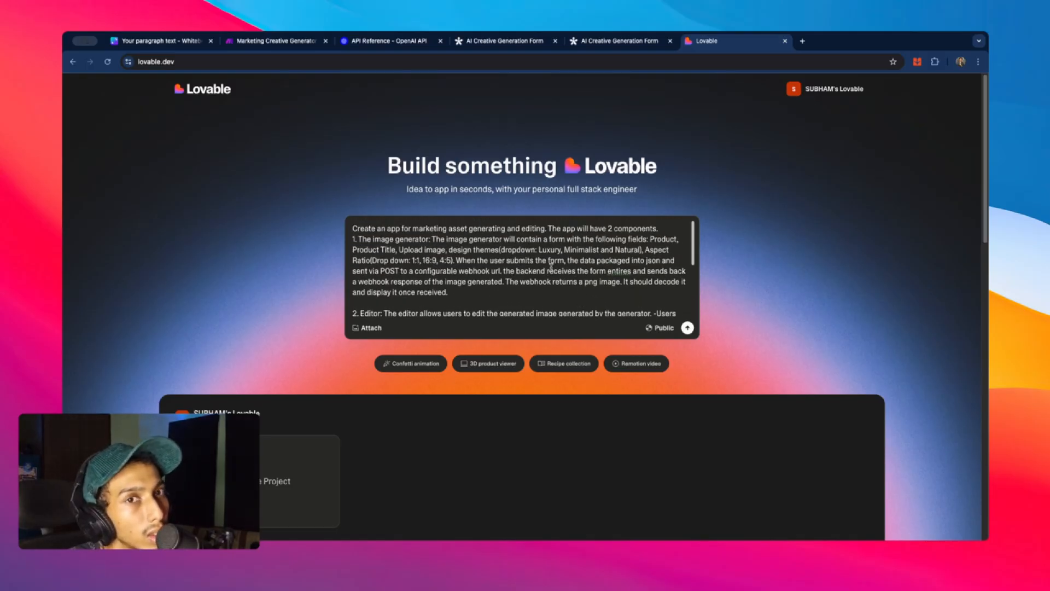
pyautogui.scroll(-5, 551, 266)
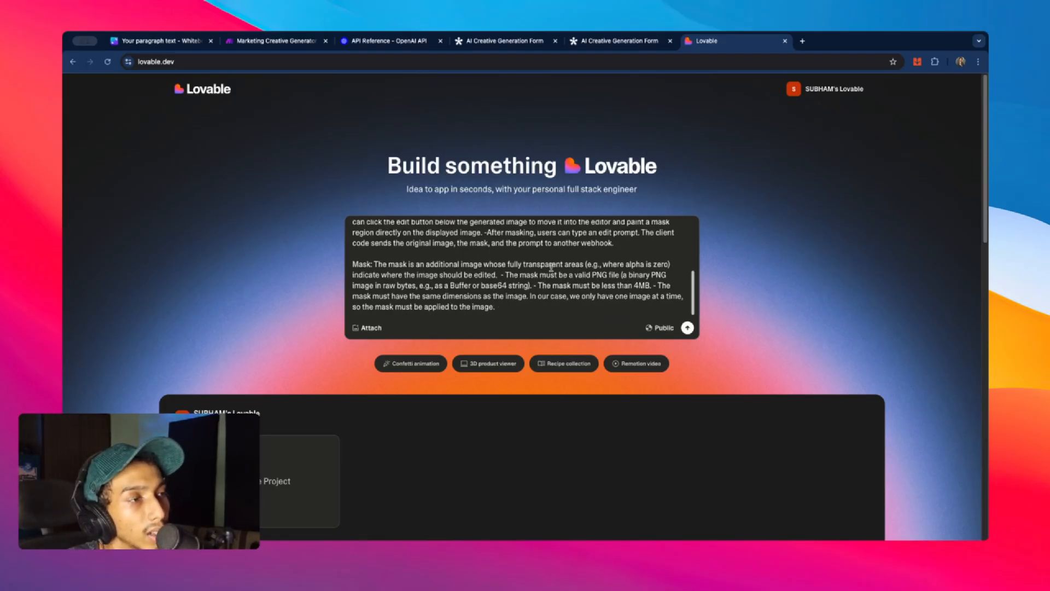
pyautogui.scroll(6, 551, 267)
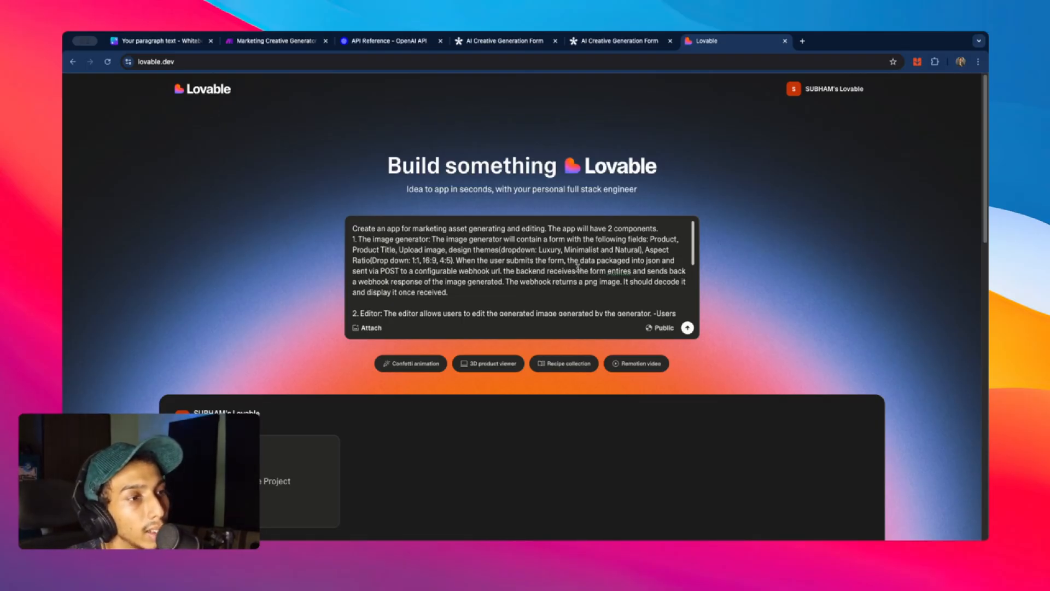
pyautogui.scroll(-2, 577, 267)
pyautogui.scroll(-2, 577, 266)
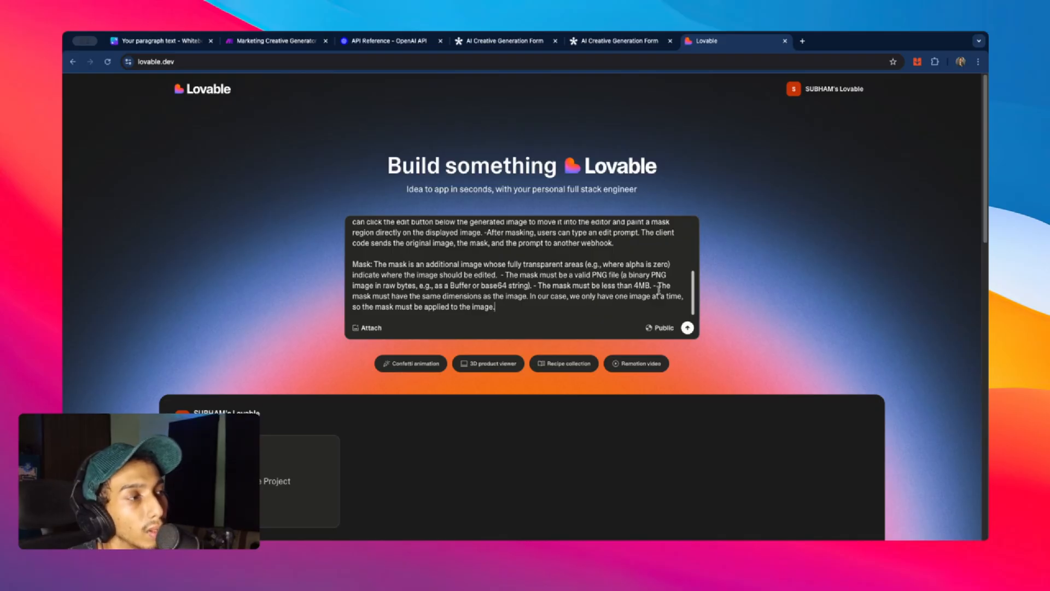
# - Submit the Lovable prompt and let the Marketing Asset Generator & Editor app finish building
pyautogui.click(687, 328)
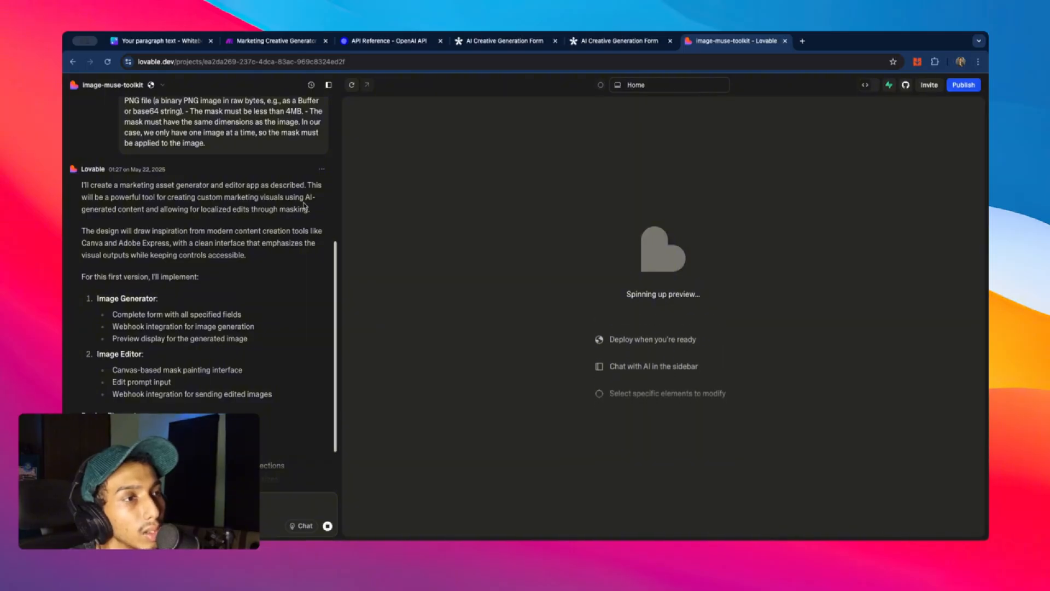
pyautogui.scroll(-3, 159, 213)
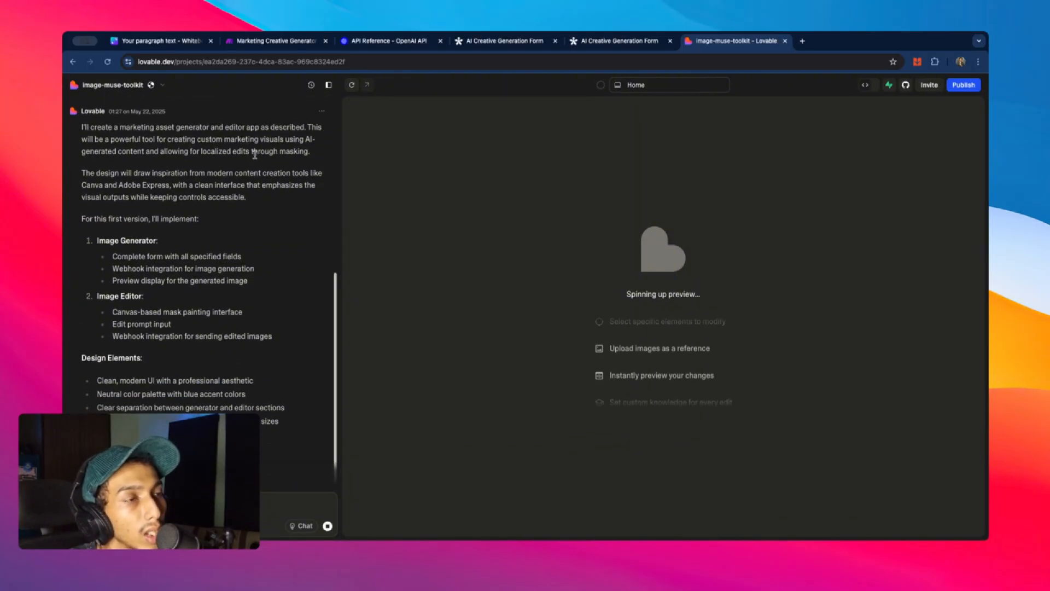
pyautogui.scroll(-1, 158, 185)
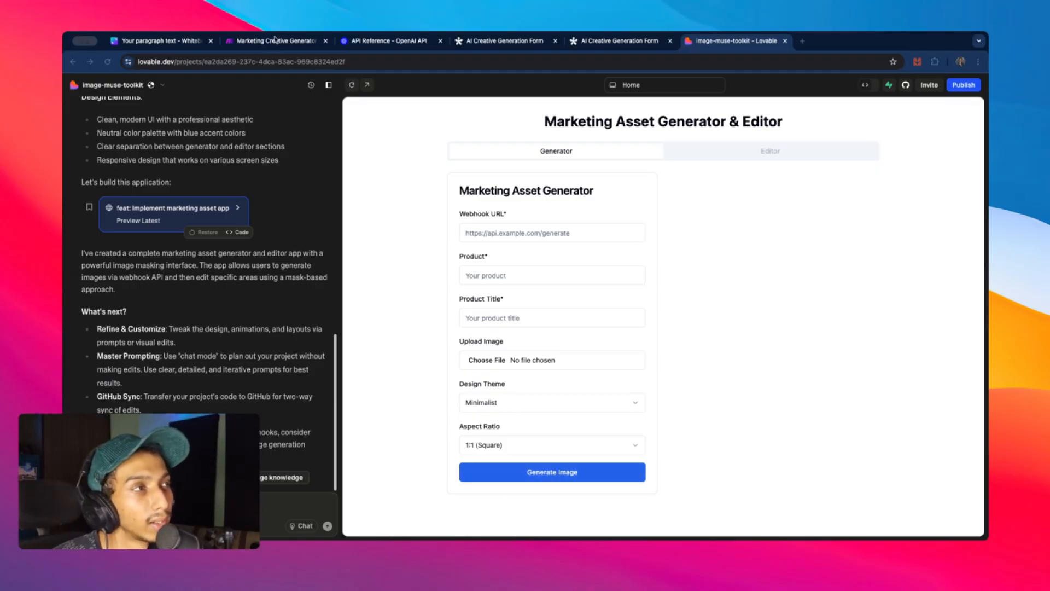
pyautogui.click(275, 39)
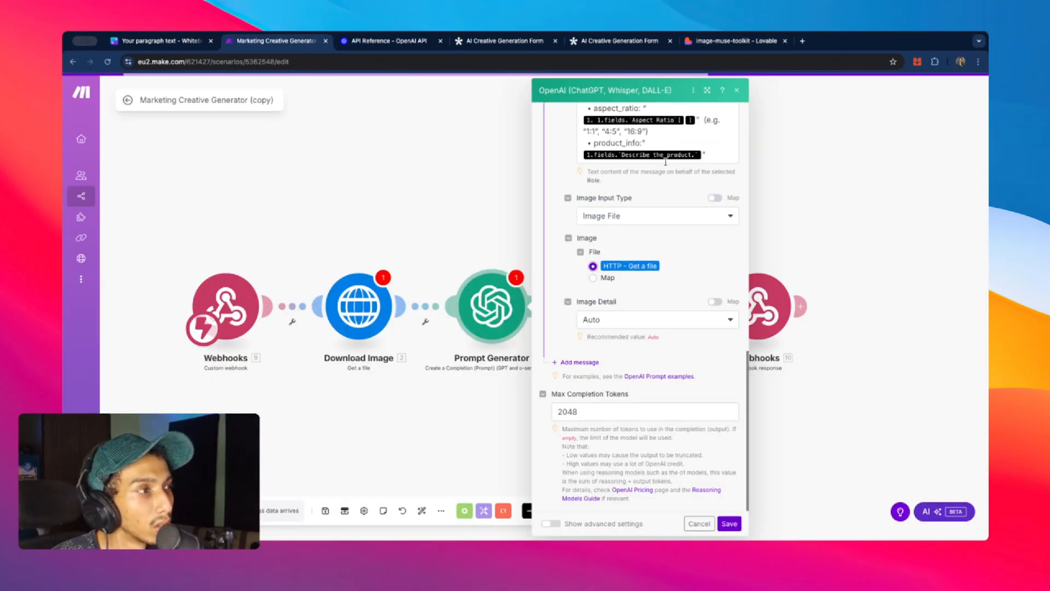
# - Copy the Webhooks trigger's address to the clipboard from its settings
pyautogui.press('Escape')
pyautogui.rightClick(218, 298)
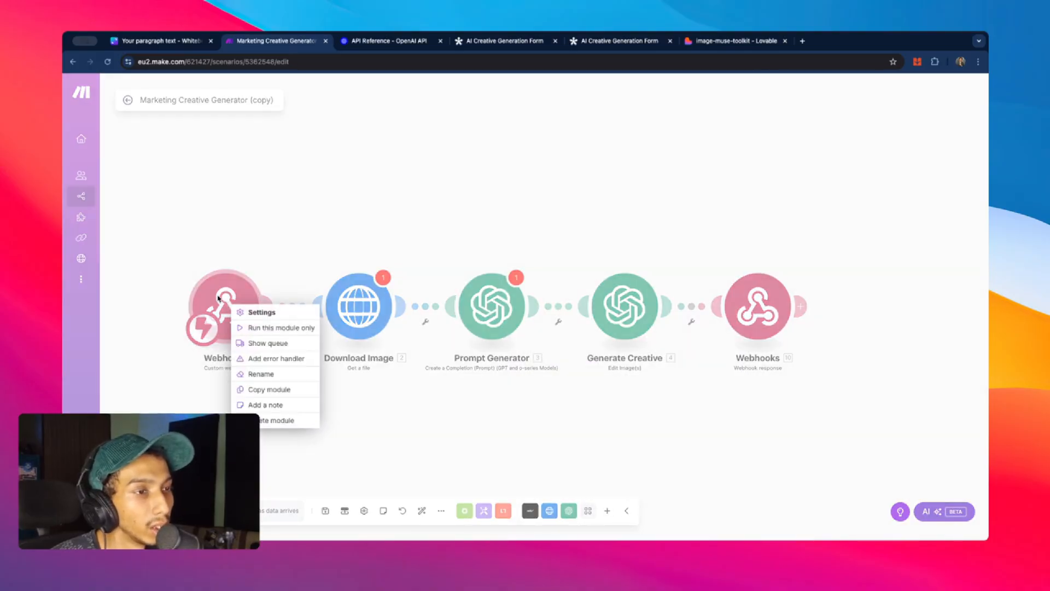
pyautogui.click(218, 298)
pyautogui.click(218, 298)
pyautogui.click(437, 325)
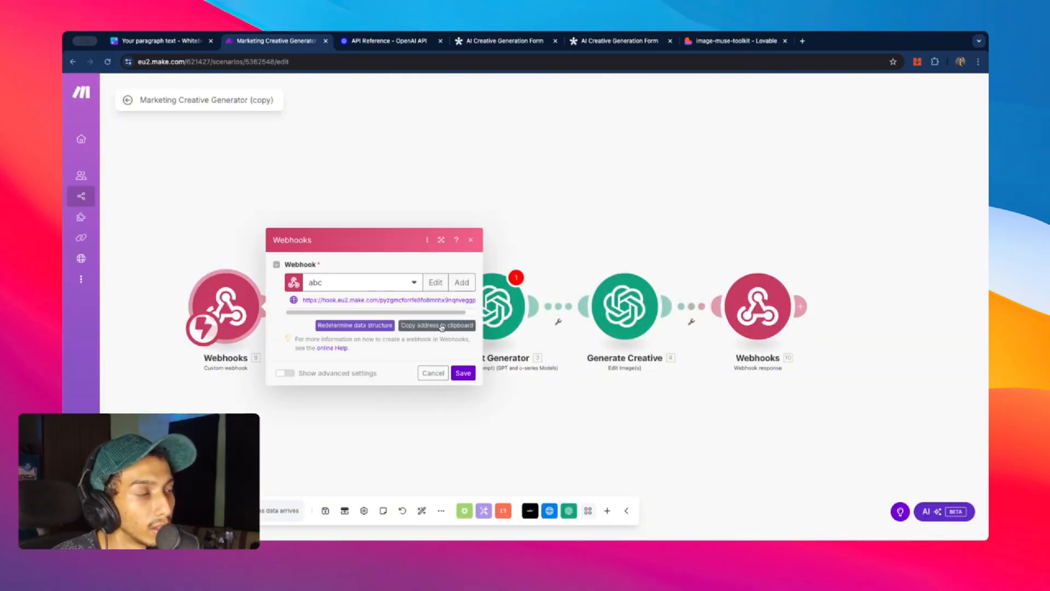
pyautogui.click(463, 372)
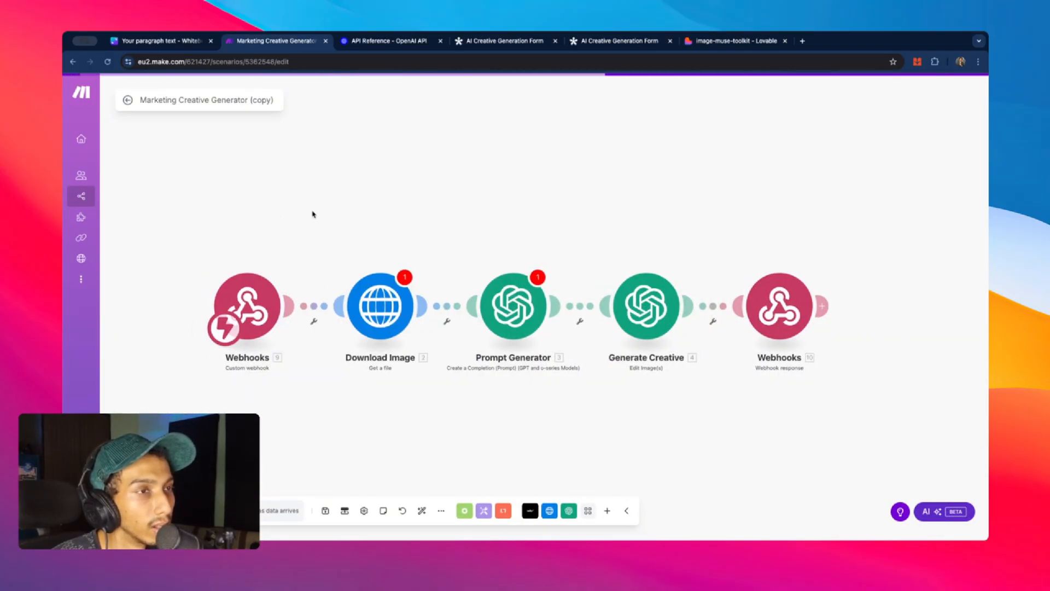
pyautogui.click(276, 317)
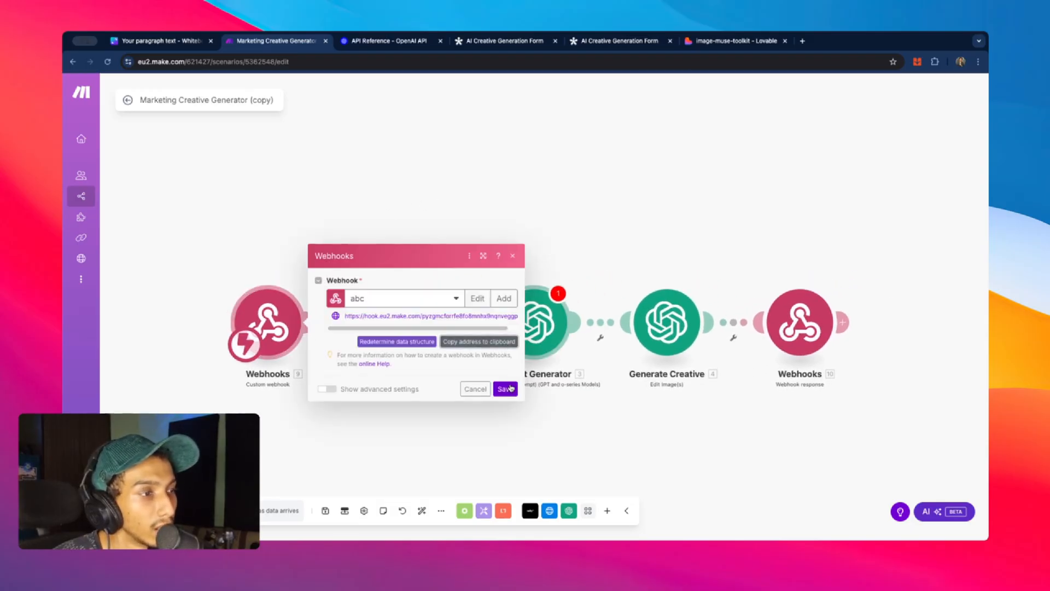
pyautogui.click(503, 387)
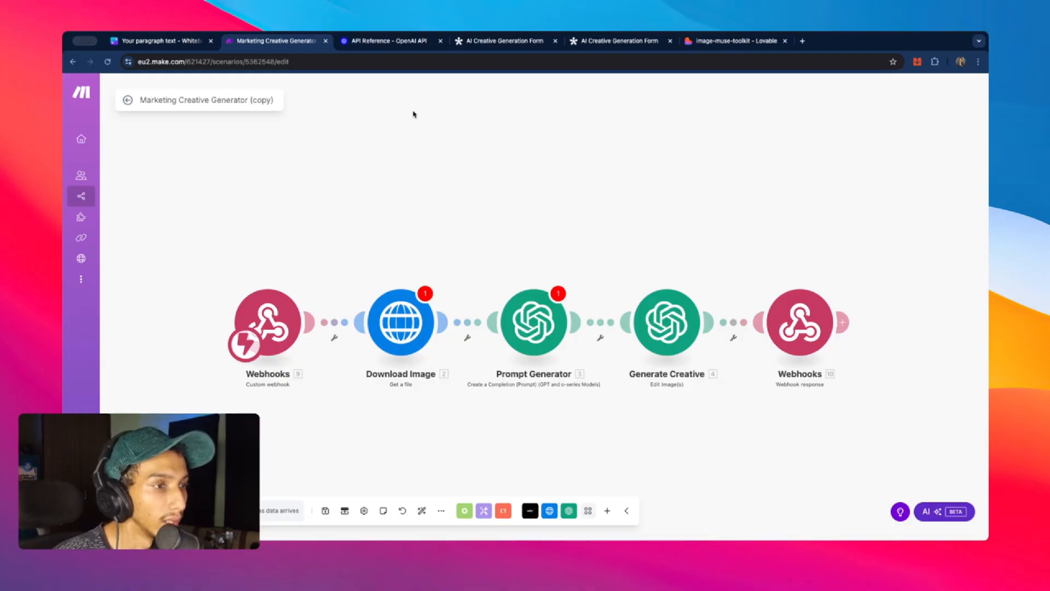
# - Save the scenario and run only the Webhooks trigger so it awaits data
pyautogui.rightClick(260, 309)
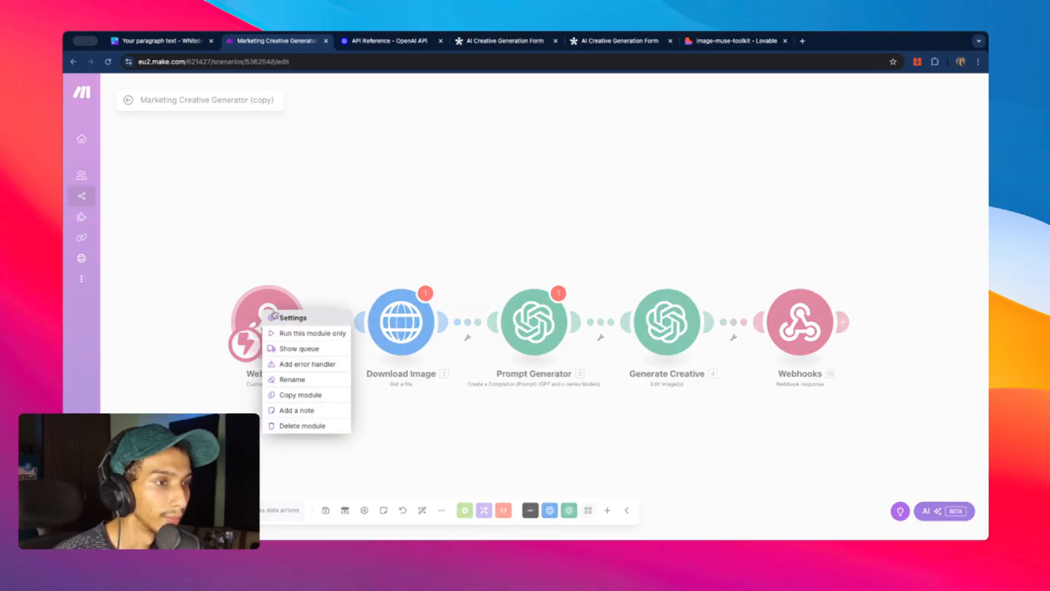
pyautogui.click(314, 245)
pyautogui.hotkey('ctrl', 's')
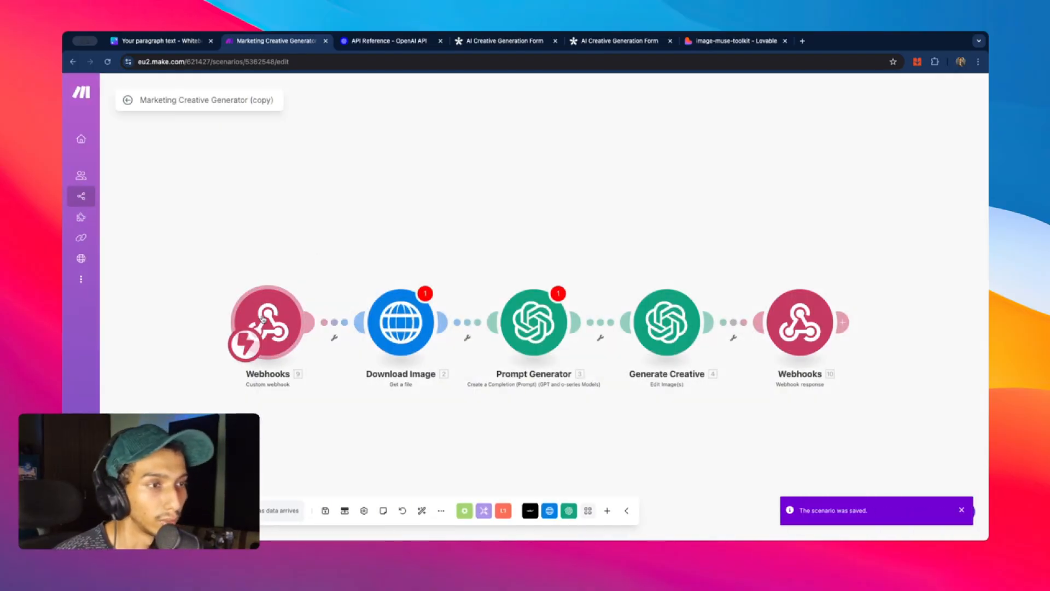
pyautogui.rightClick(268, 314)
pyautogui.click(307, 334)
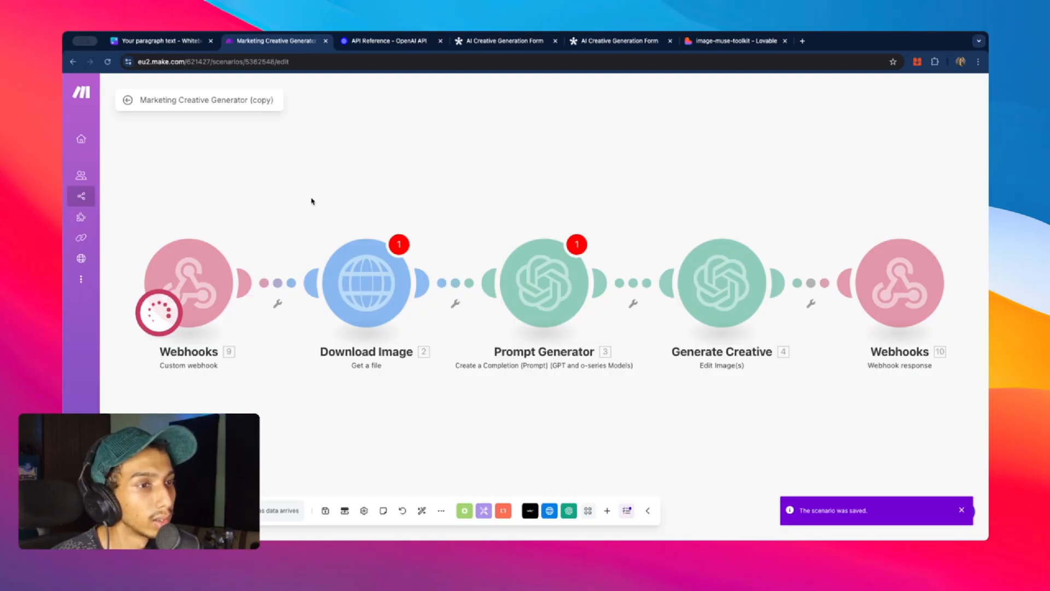
# - Paste the Make webhook URL and enter product perfume with title mahal
pyautogui.click(403, 47)
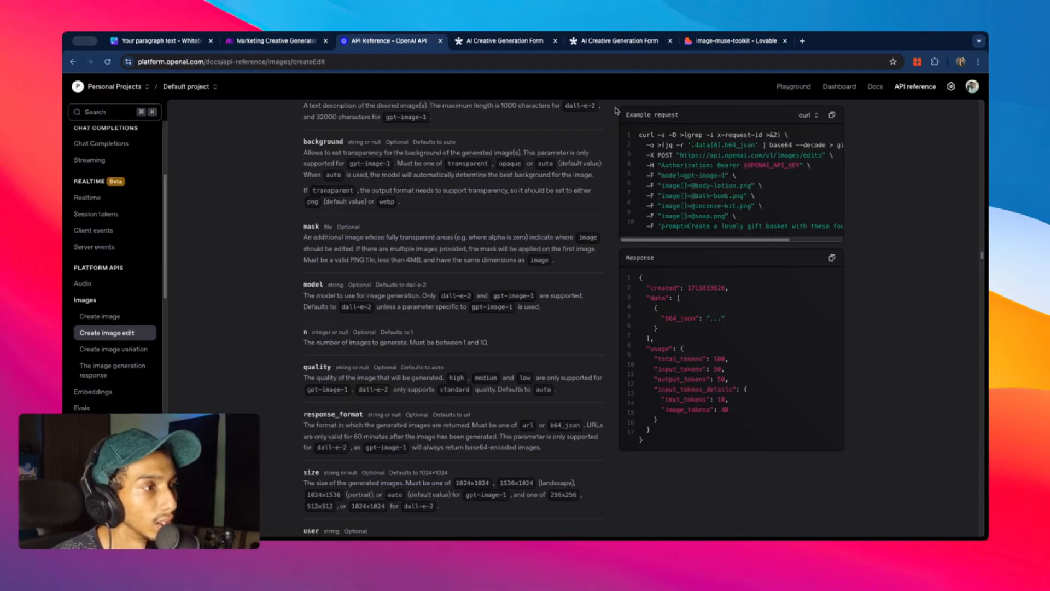
pyautogui.click(723, 43)
pyautogui.click(516, 232)
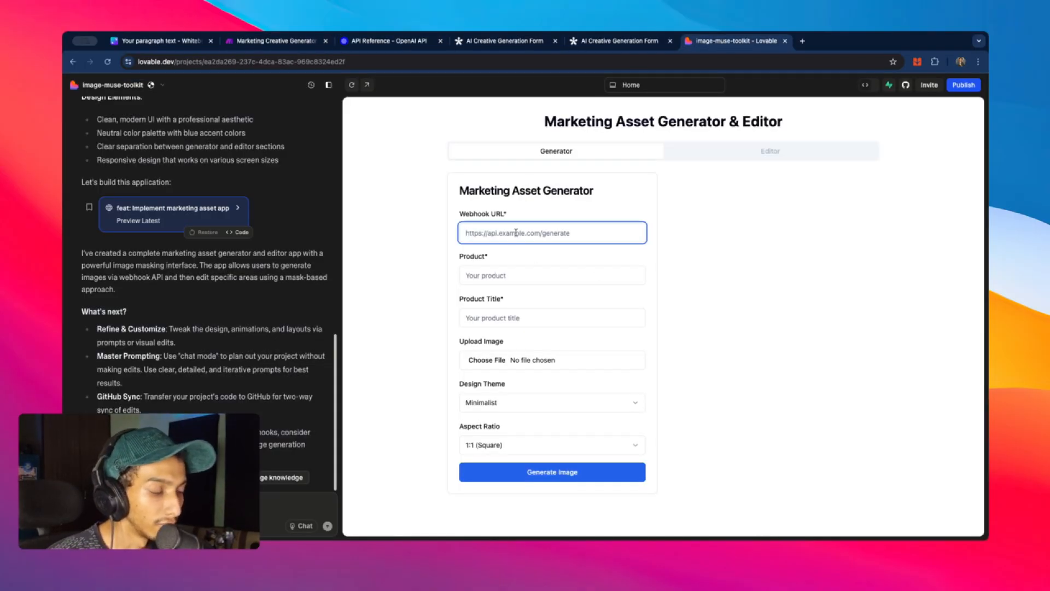
pyautogui.press('super+v')
pyautogui.click(528, 276)
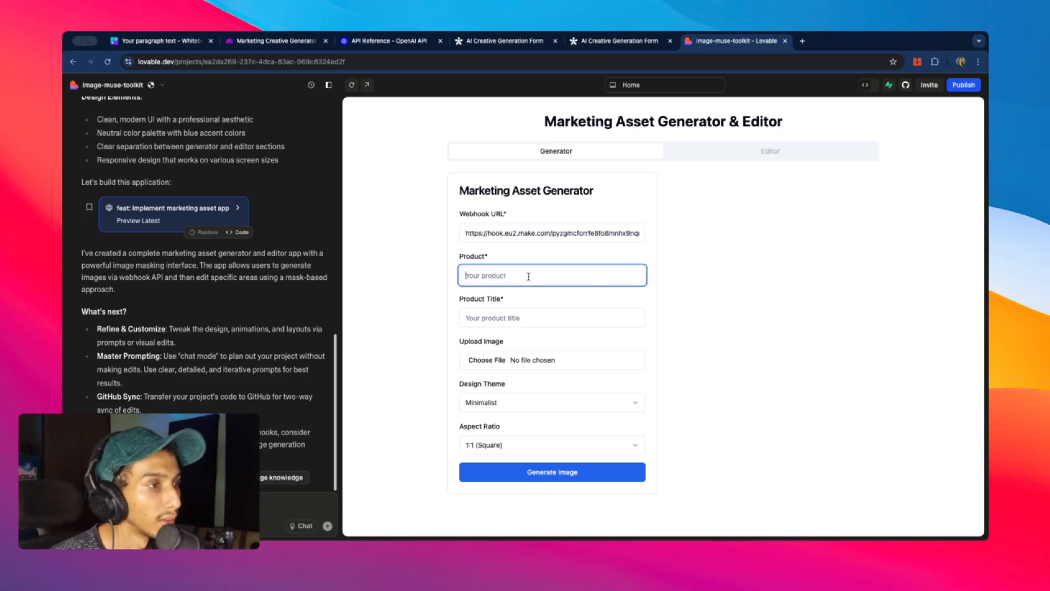
pyautogui.write('perfume')
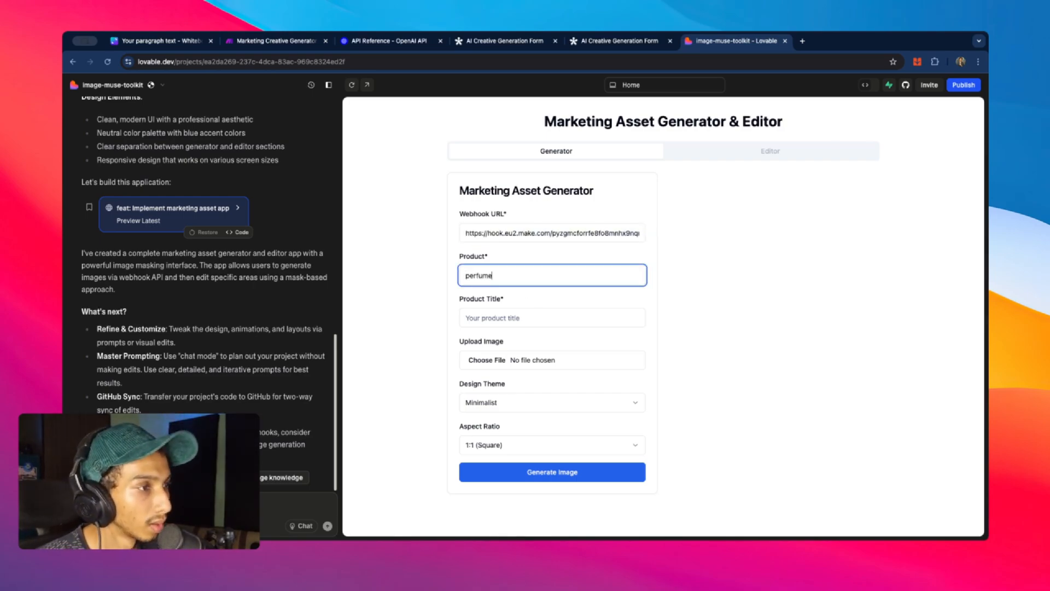
pyautogui.click(509, 318)
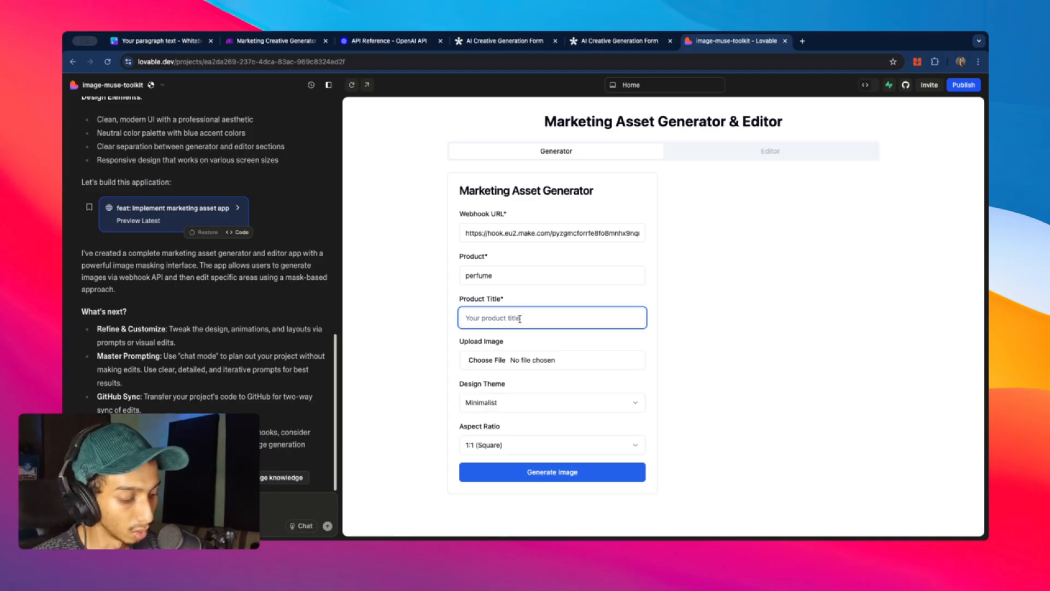
pyautogui.write('mahal')
# - Upload edited-marketing-asset (2).png as the product image
pyautogui.click(494, 361)
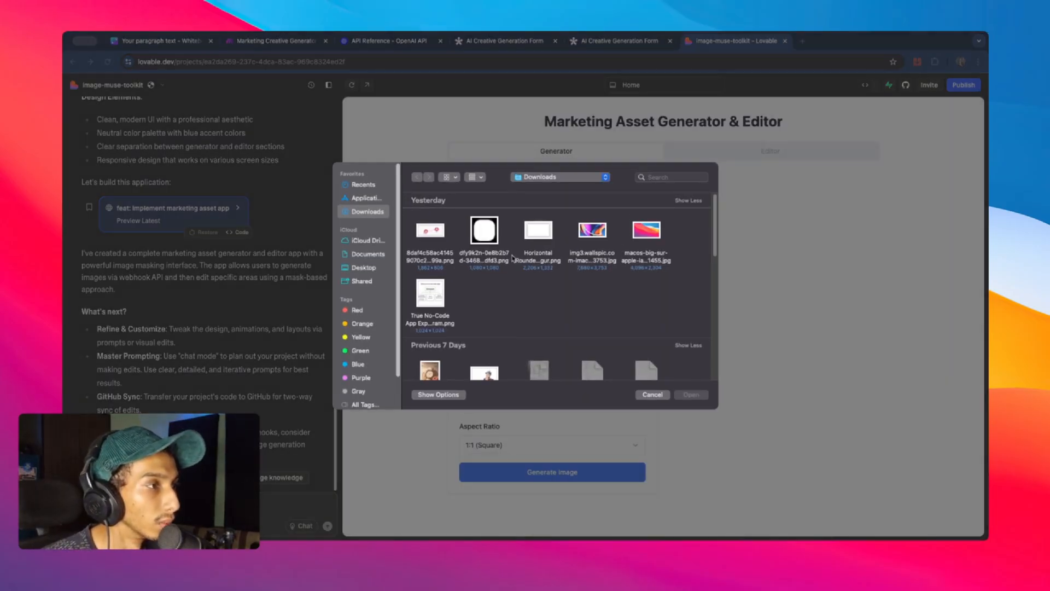
pyautogui.scroll(-10, 512, 257)
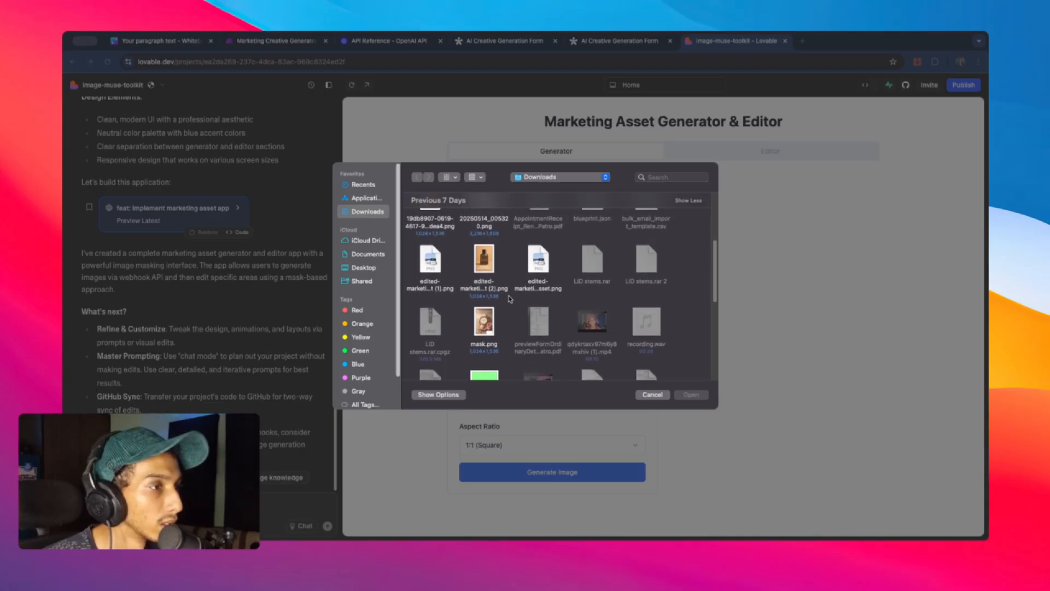
pyautogui.scroll(-3, 509, 298)
pyautogui.click(483, 270)
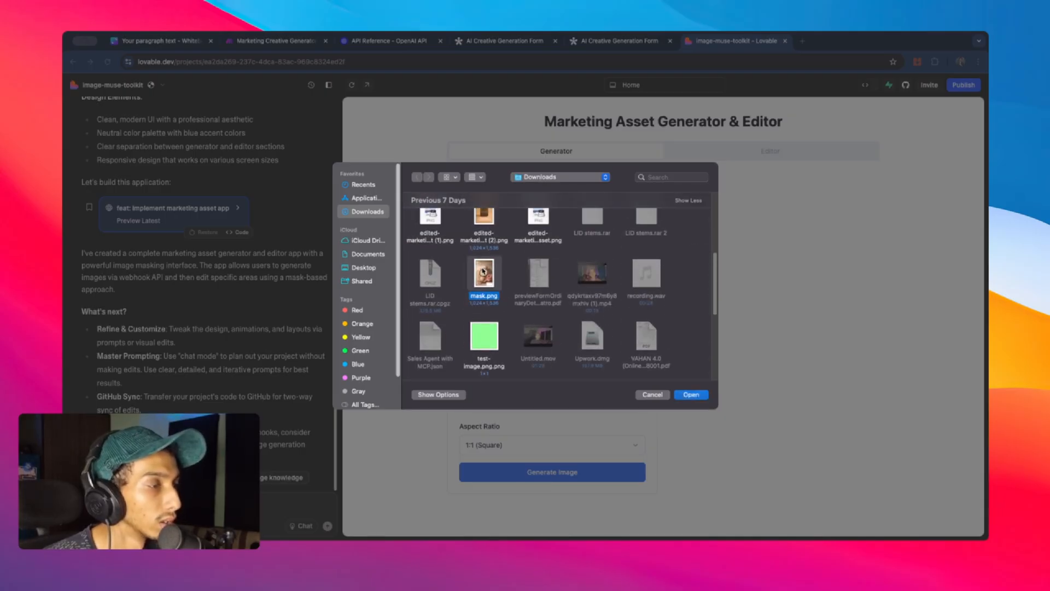
pyautogui.scroll(2, 484, 271)
pyautogui.click(490, 268)
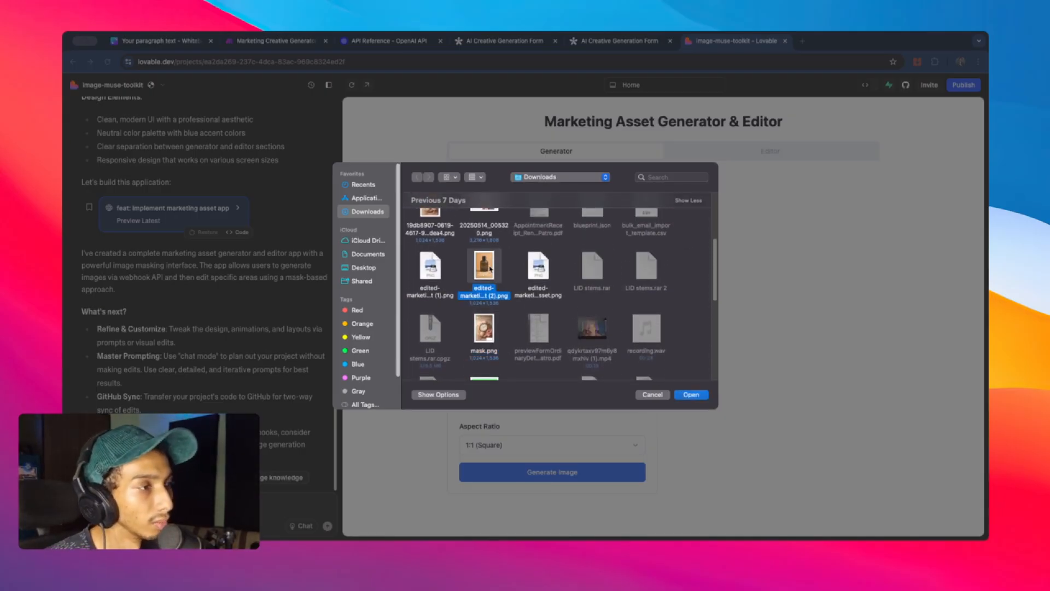
pyautogui.click(692, 393)
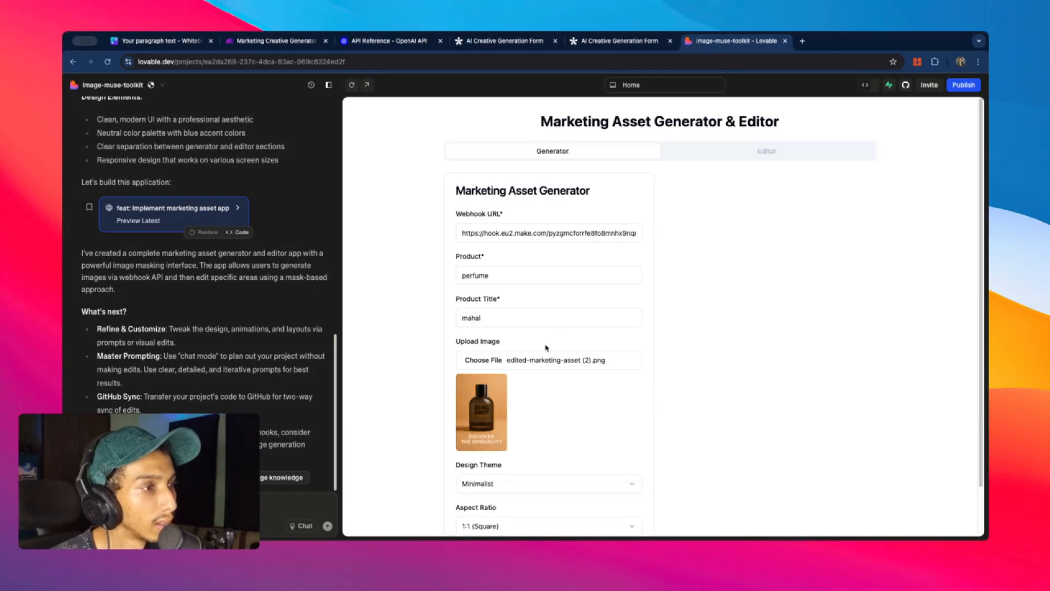
# - Keep the Minimalist theme, choose 16:9 Landscape, and generate the image
pyautogui.scroll(-2, 547, 345)
pyautogui.click(529, 432)
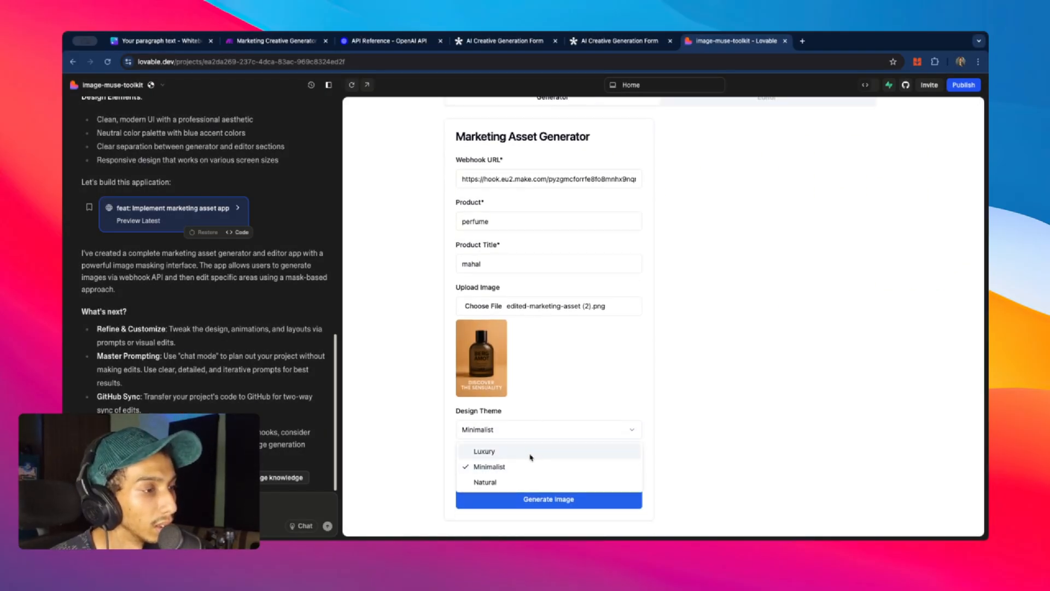
pyautogui.click(532, 464)
pyautogui.click(530, 472)
pyautogui.click(501, 435)
pyautogui.click(548, 499)
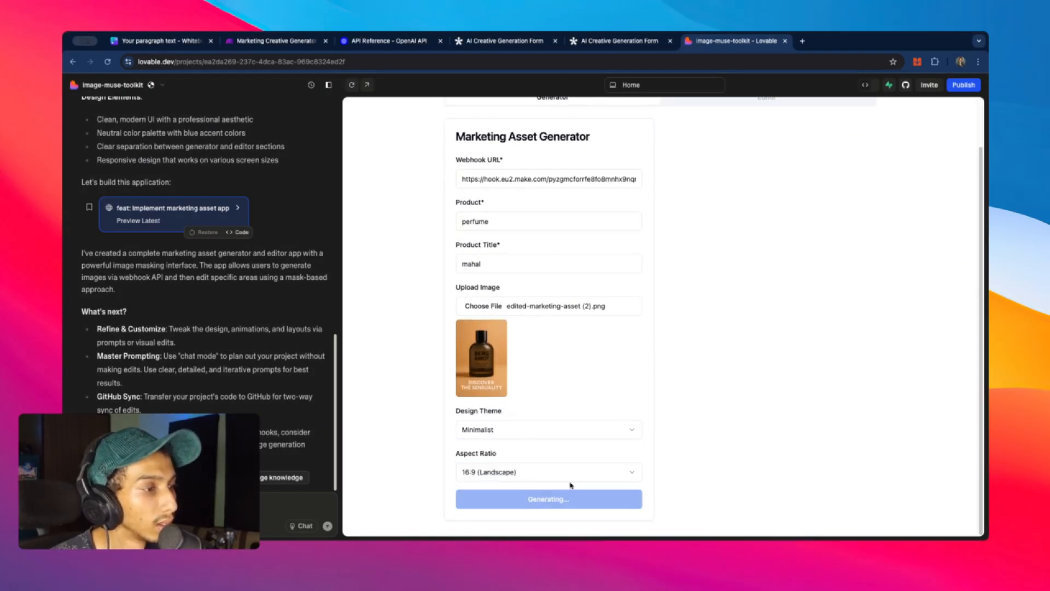
# - Inspect the webhook's received bundle and uploaded PNG data, then open Download Image's settings
pyautogui.click(247, 42)
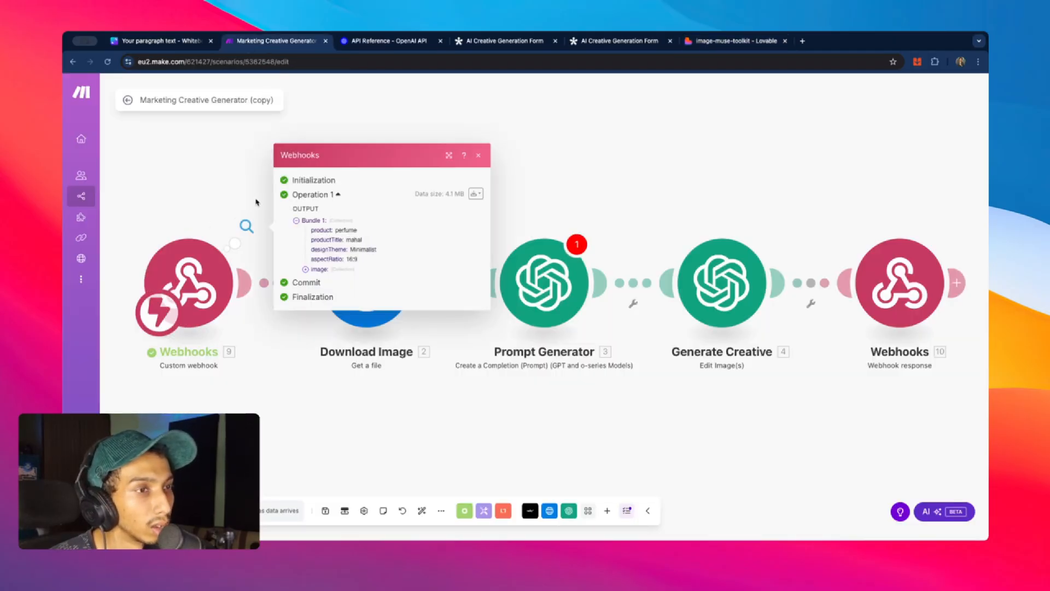
pyautogui.click(307, 270)
pyautogui.click(326, 280)
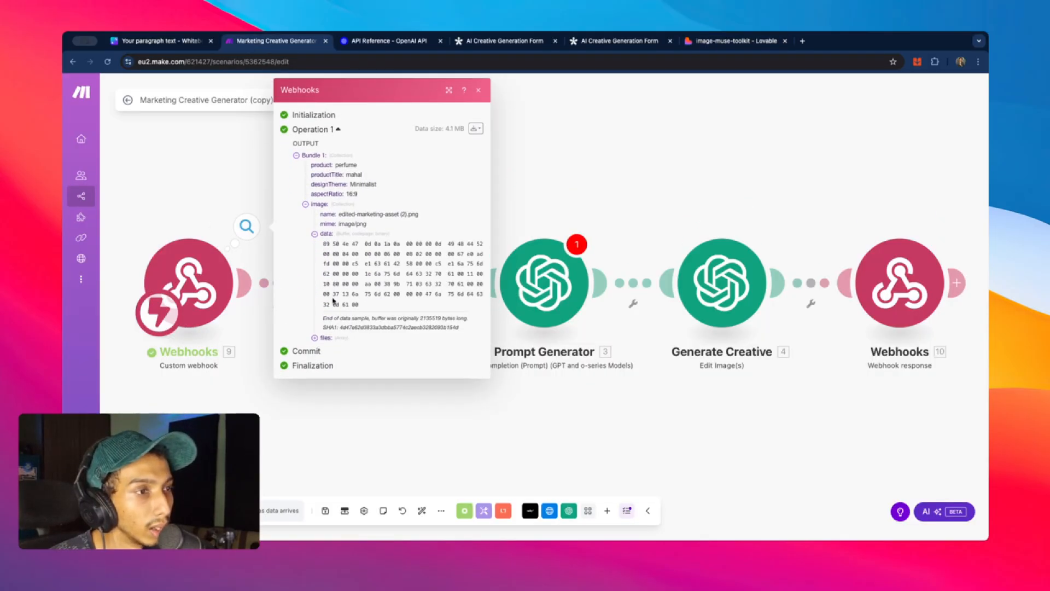
pyautogui.moveTo(320, 249); pyautogui.dragTo(469, 331)
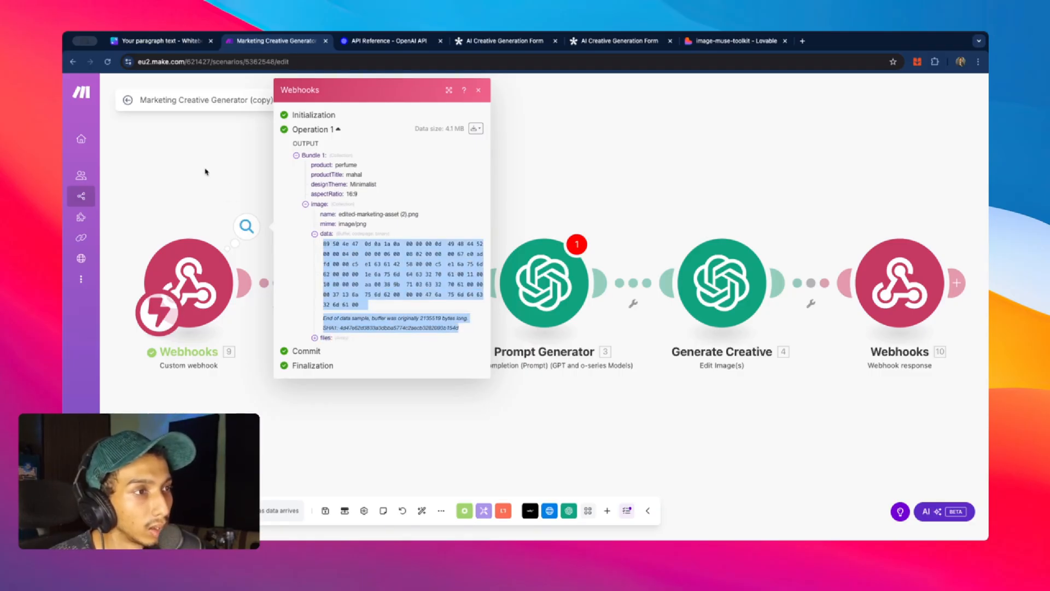
pyautogui.click(380, 266)
pyautogui.click(324, 347)
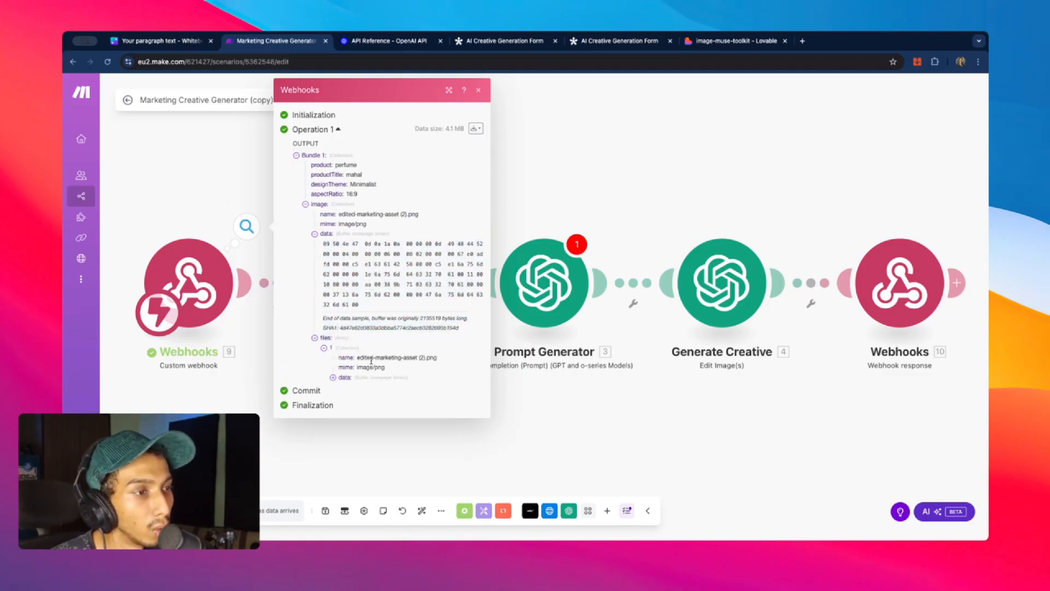
pyautogui.click(333, 371)
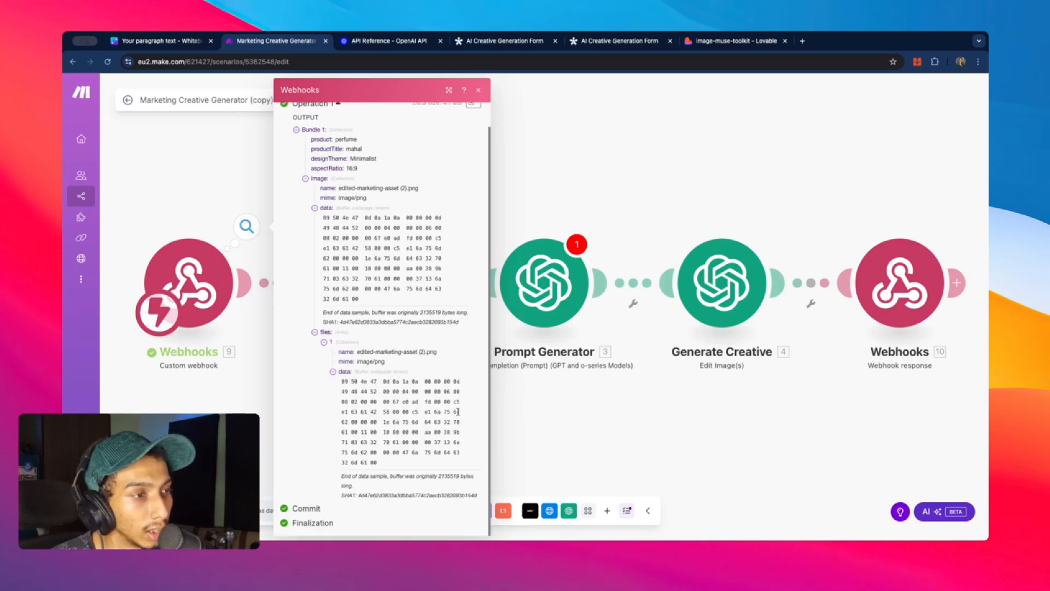
pyautogui.click(203, 200)
pyautogui.scroll(-2, 445, 229)
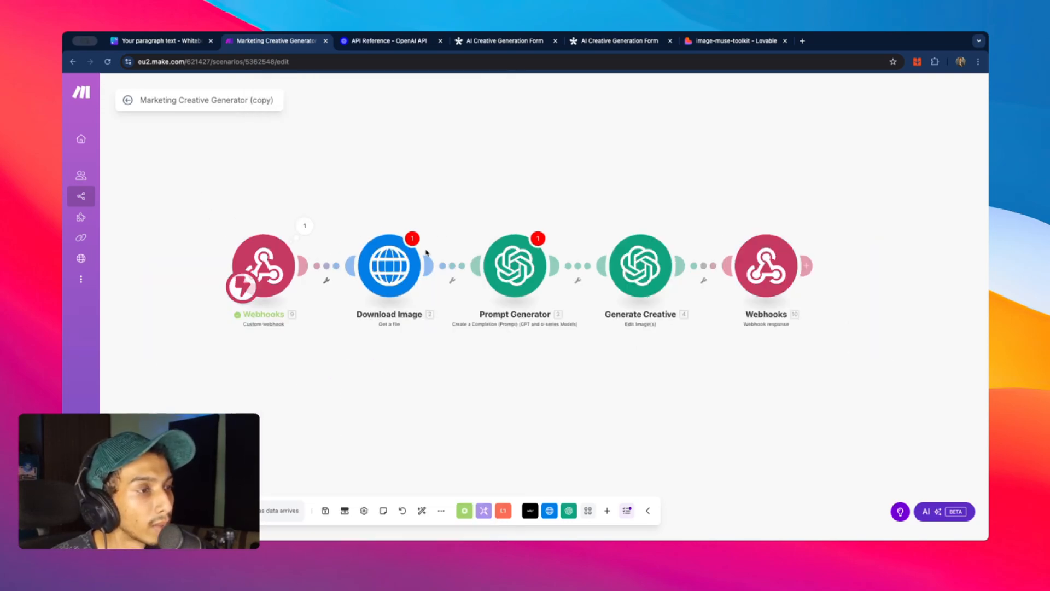
pyautogui.click(386, 265)
# - Clear Download Image's URL and delete the module, confirming with Delete anyway
pyautogui.click(616, 272)
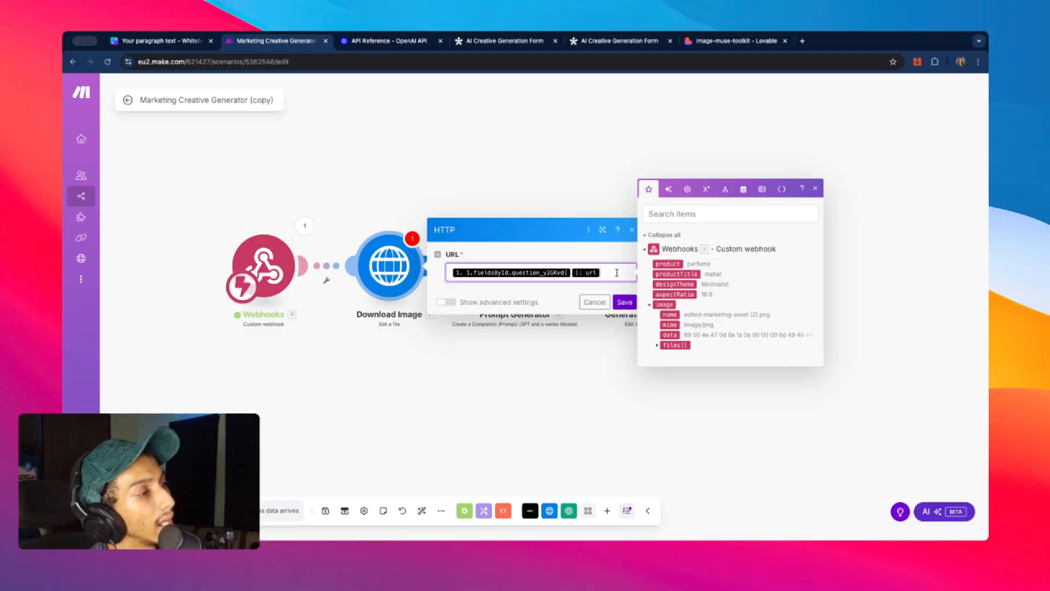
pyautogui.press('BackSpace')
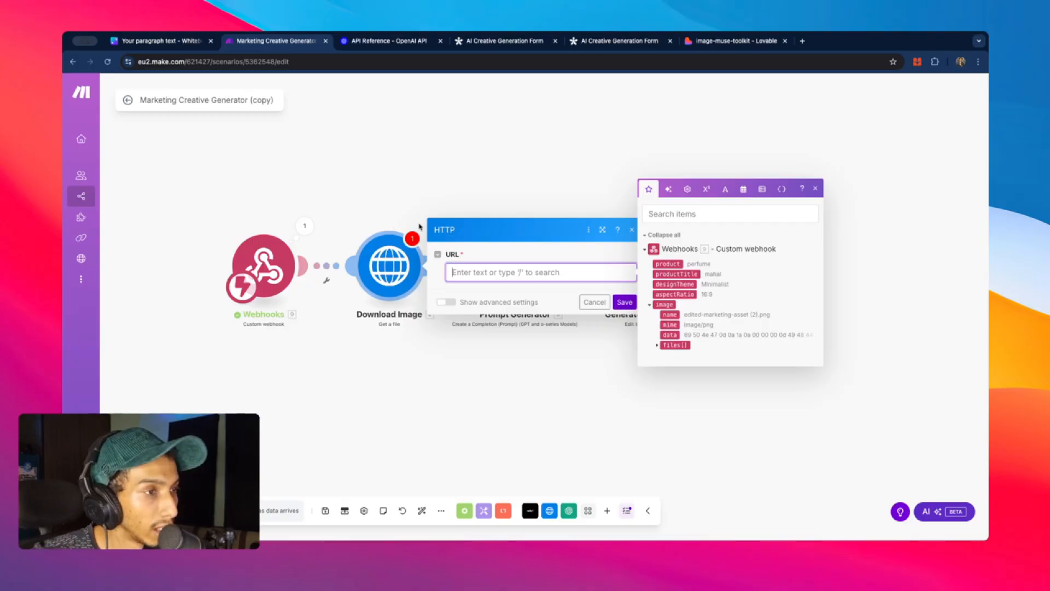
pyautogui.rightClick(401, 278)
pyautogui.click(440, 392)
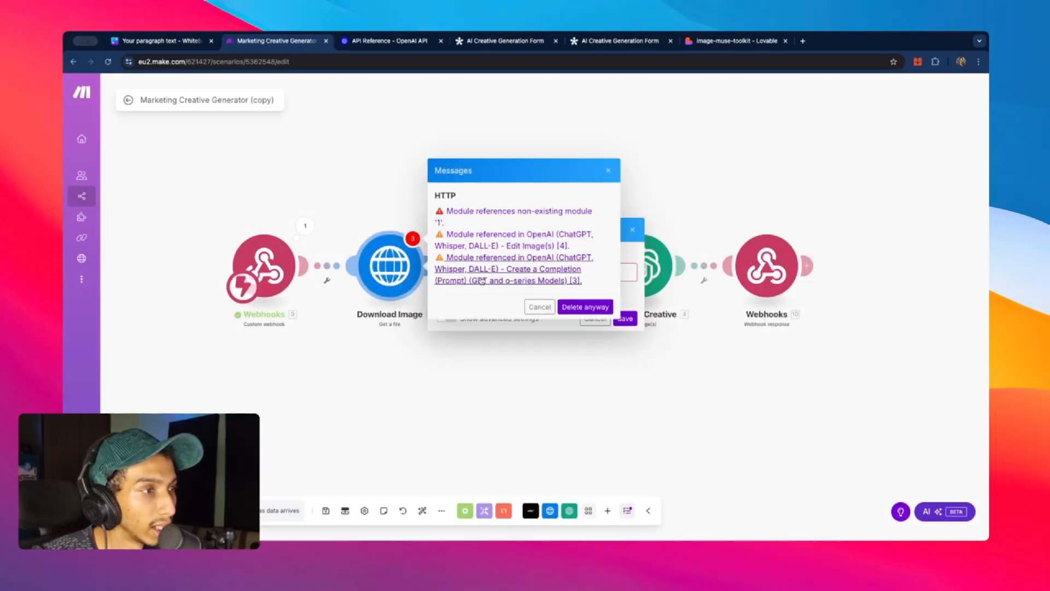
pyautogui.click(608, 170)
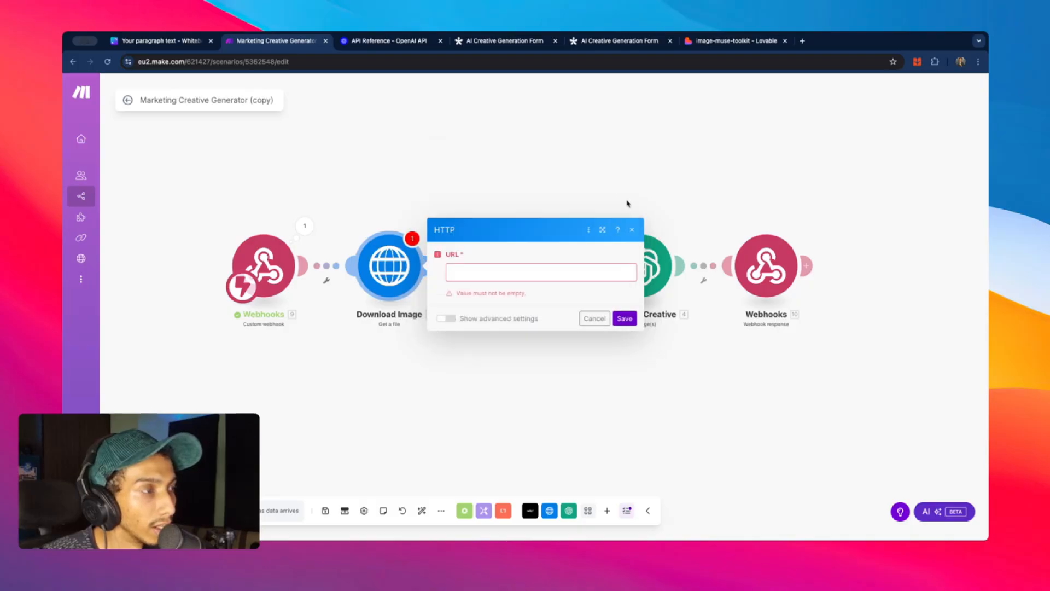
pyautogui.click(631, 229)
pyautogui.rightClick(389, 286)
pyautogui.click(428, 400)
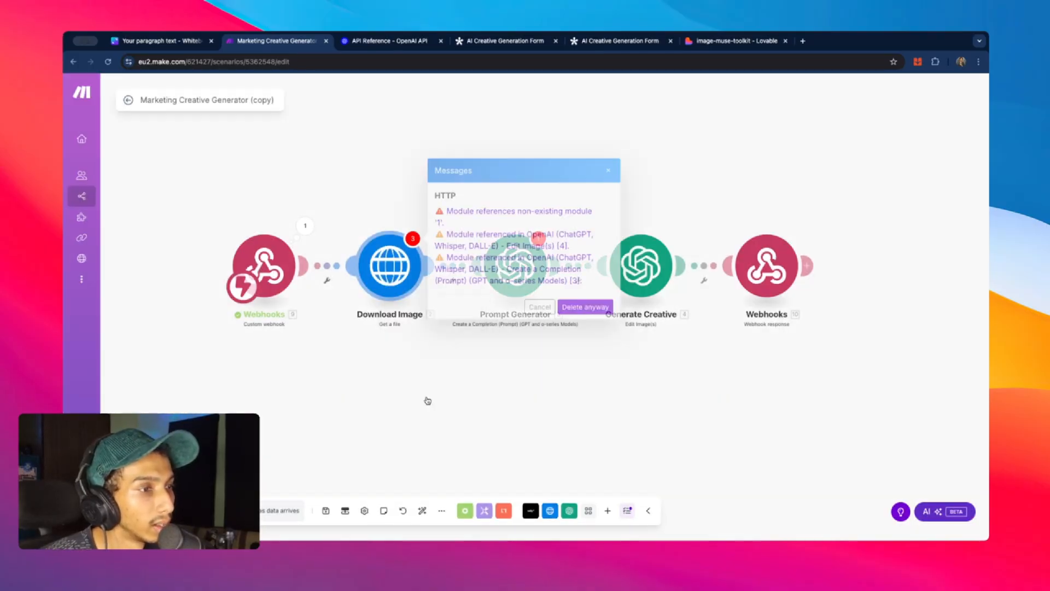
pyautogui.click(584, 306)
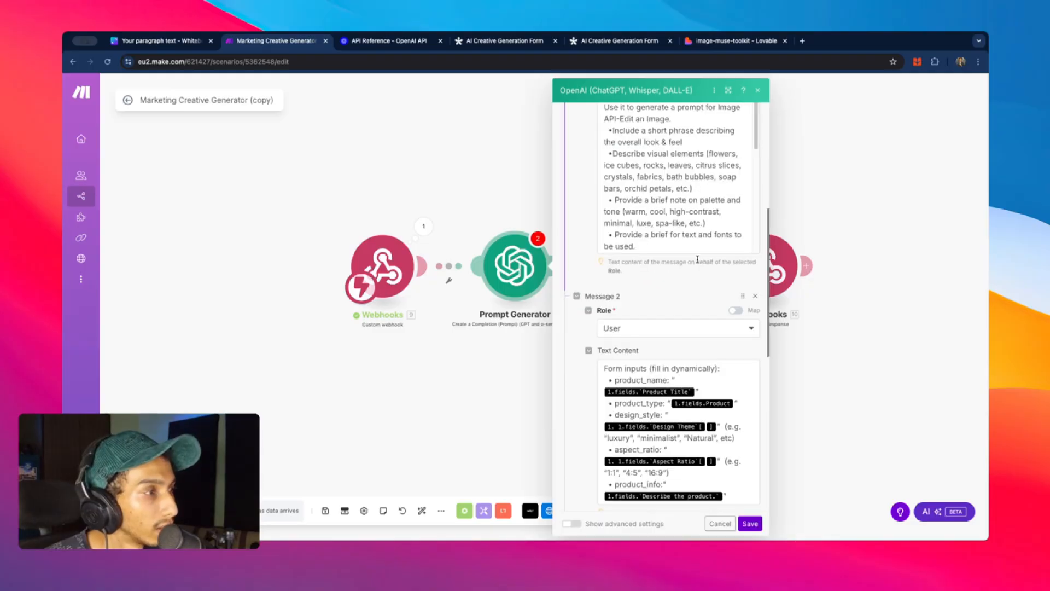
# - Map the message's product_name, product_type, design_style and aspect_ratio to the webhook's matching fields
pyautogui.scroll(-10, 722, 262)
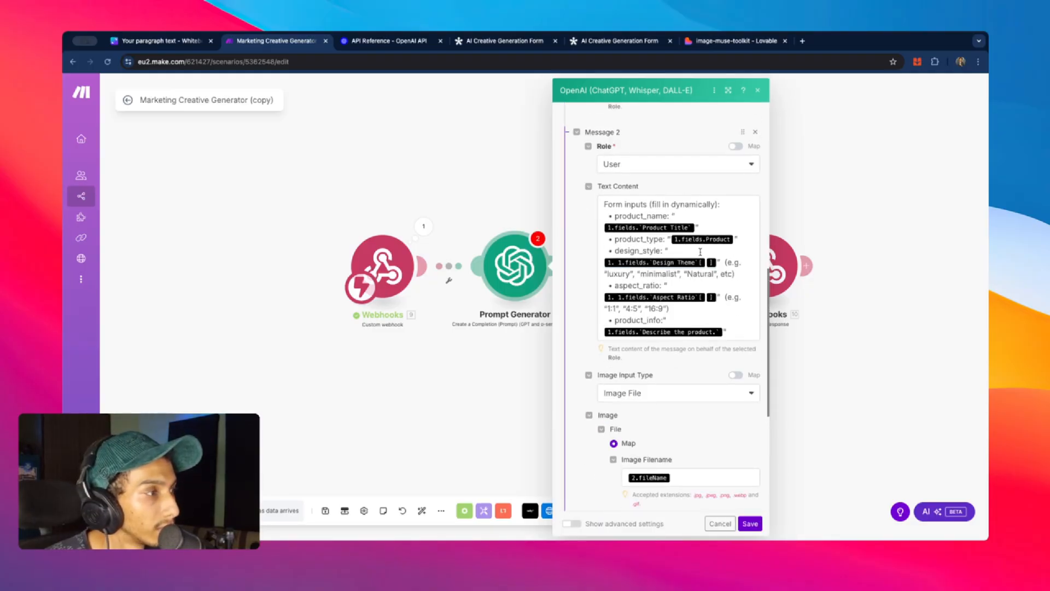
pyautogui.click(704, 229)
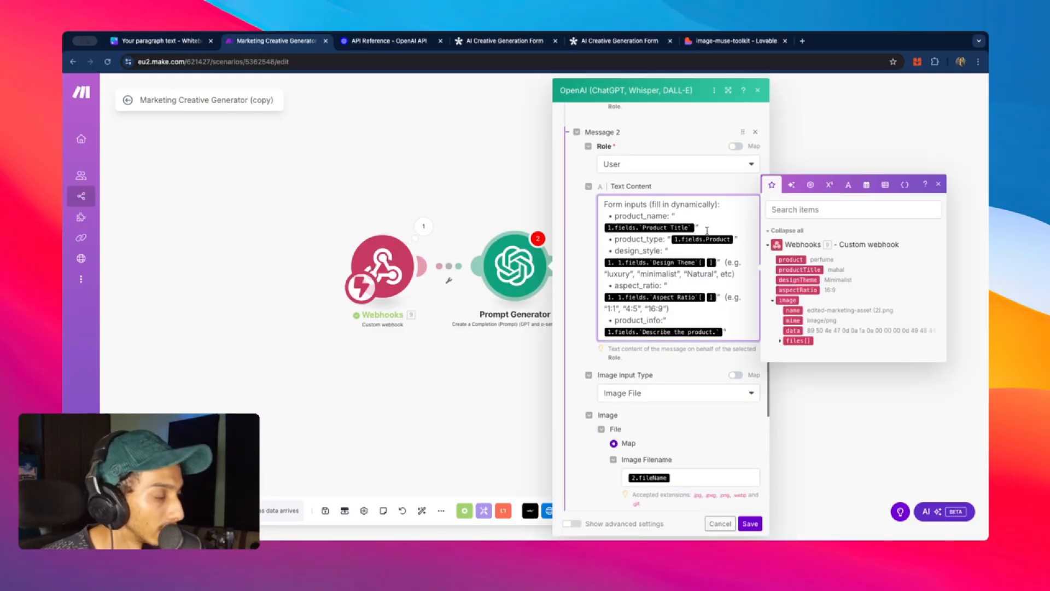
pyautogui.press('BackSpace')
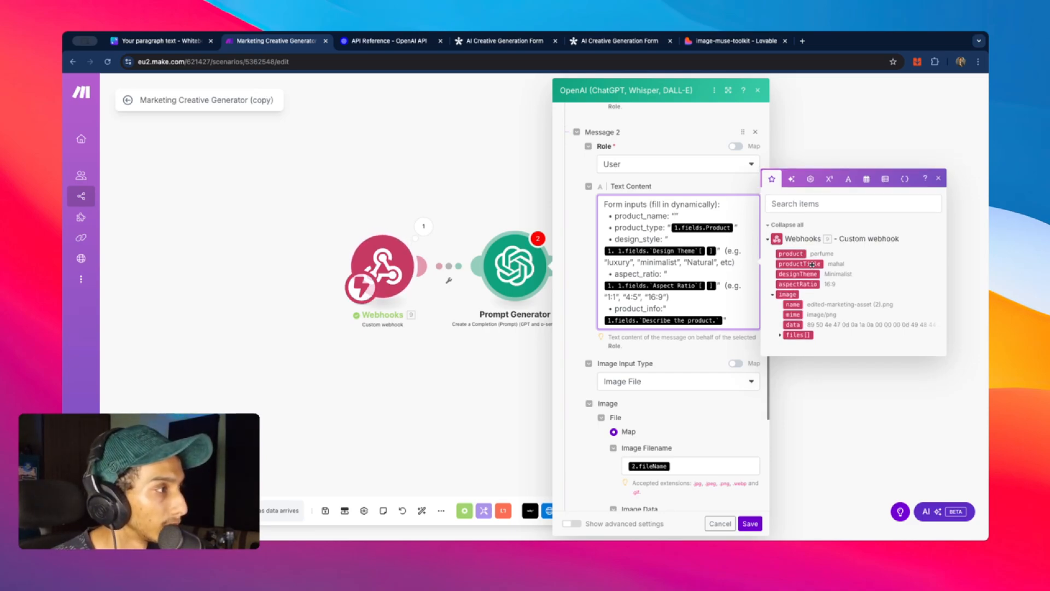
pyautogui.click(798, 261)
pyautogui.click(734, 228)
pyautogui.press('BackSpace')
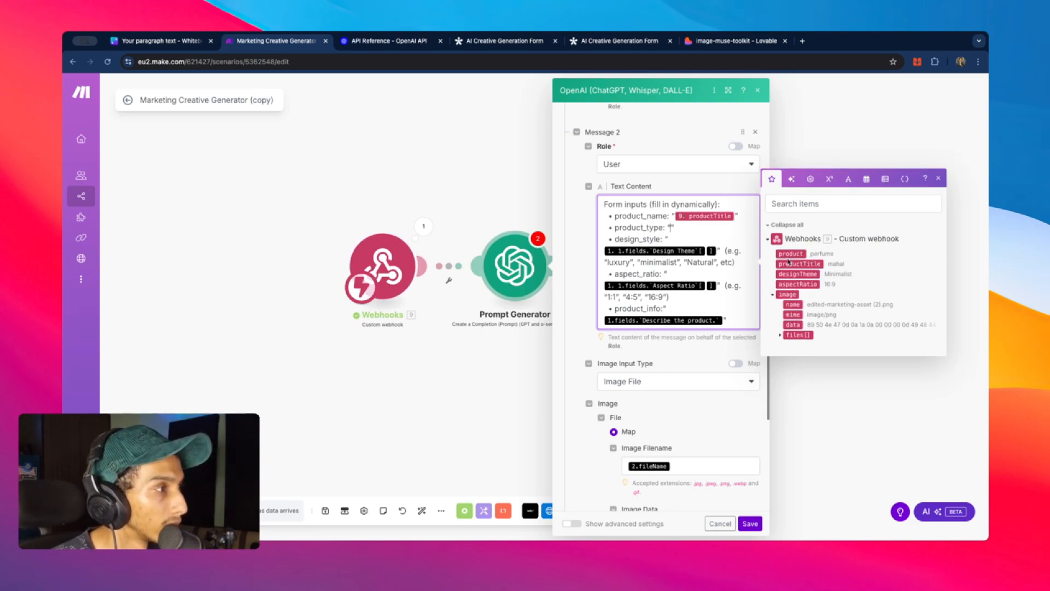
pyautogui.click(797, 254)
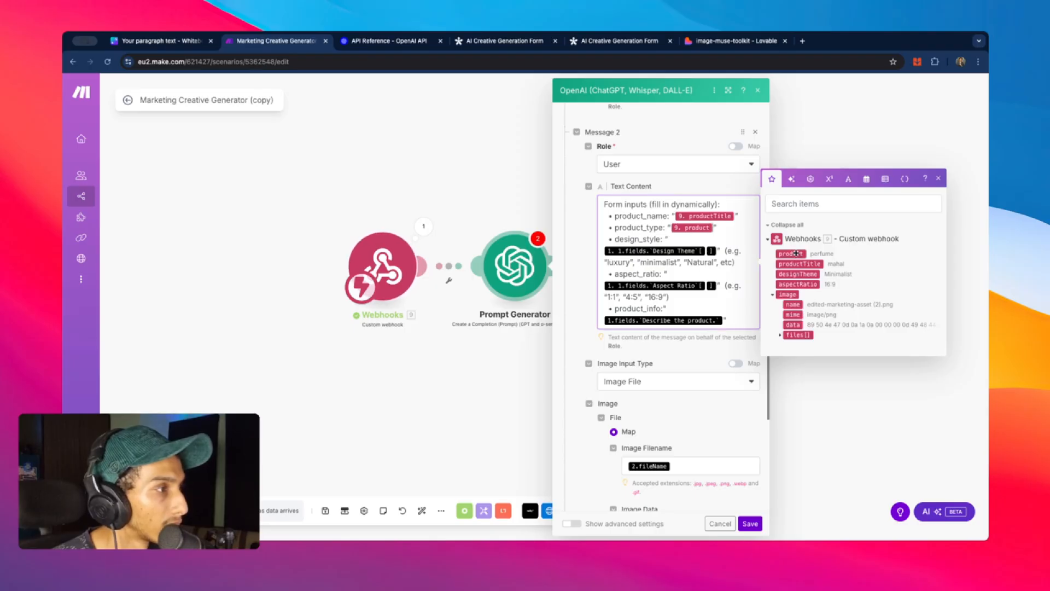
pyautogui.click(716, 251)
pyautogui.press('BackSpace')
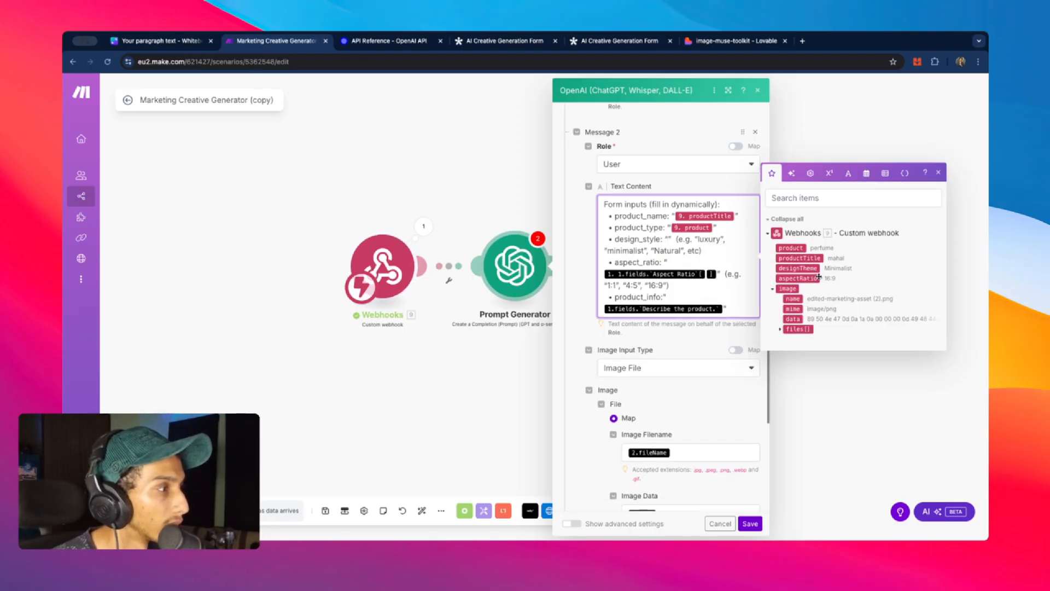
pyautogui.click(799, 268)
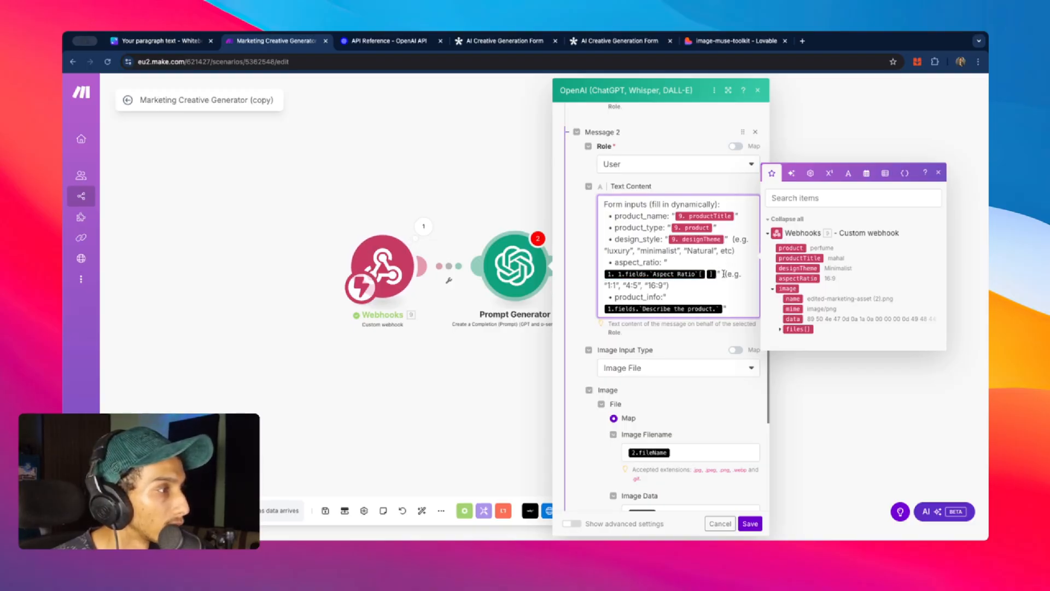
pyautogui.click(723, 274)
pyautogui.press('BackSpace')
pyautogui.click(798, 278)
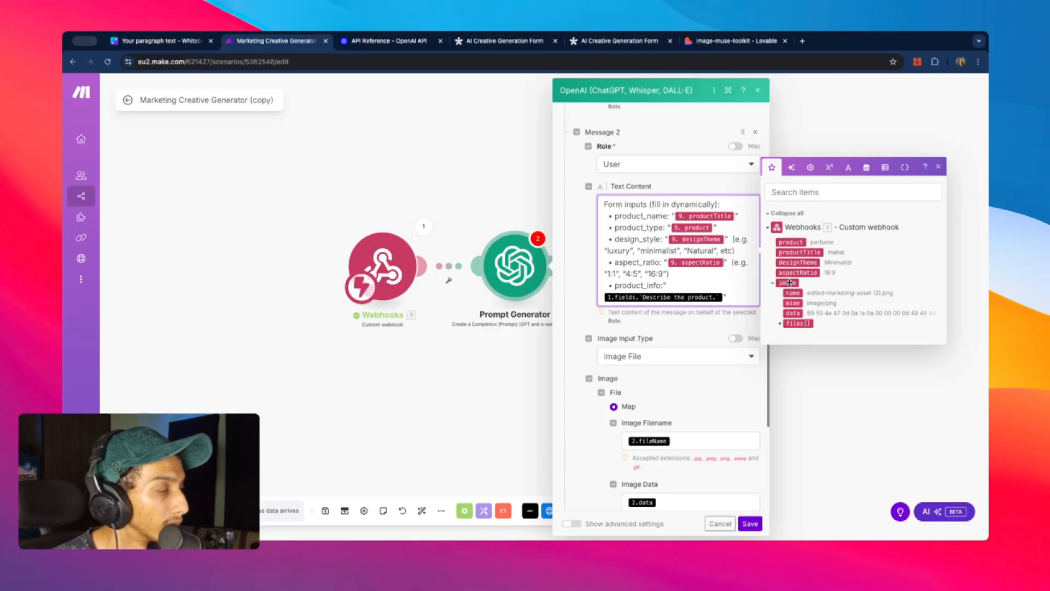
# - Remove the product_info line and its leftover punctuation from the message
pyautogui.press('BackSpace')
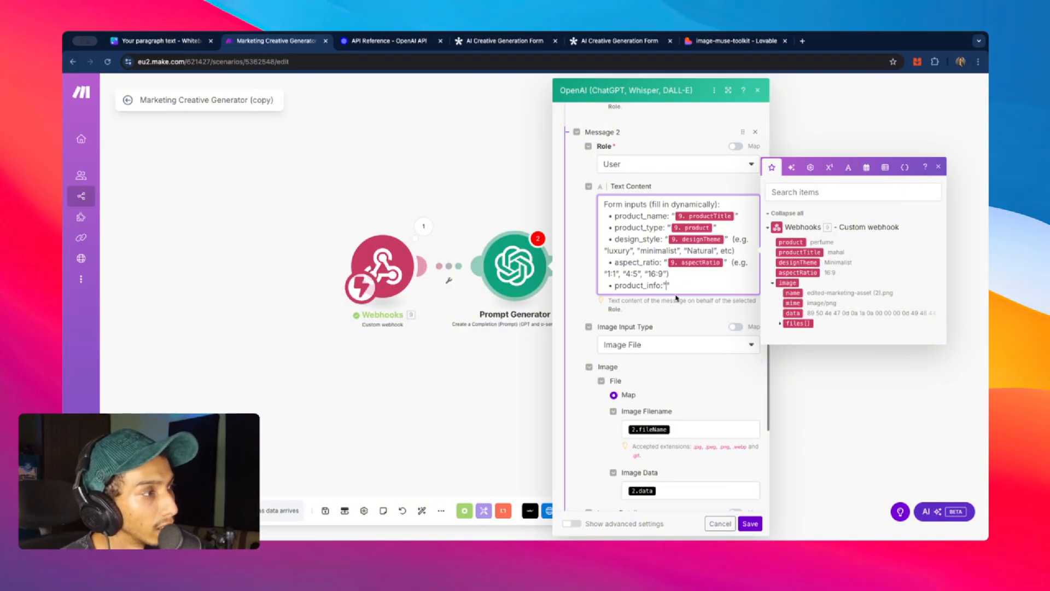
pyautogui.write('"')
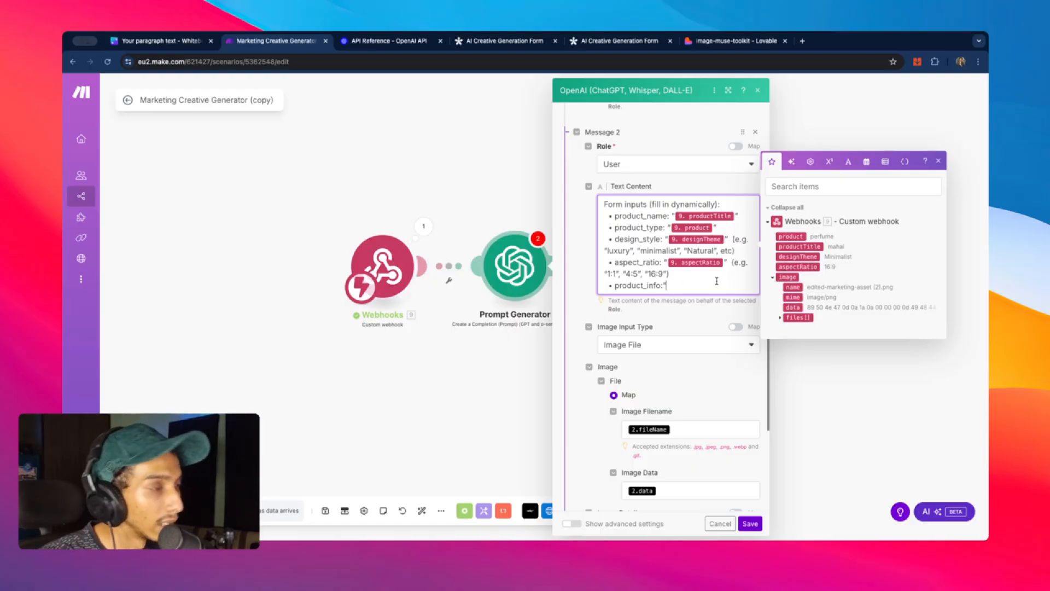
pyautogui.press('BackSpace')
pyautogui.press('BackSpace')
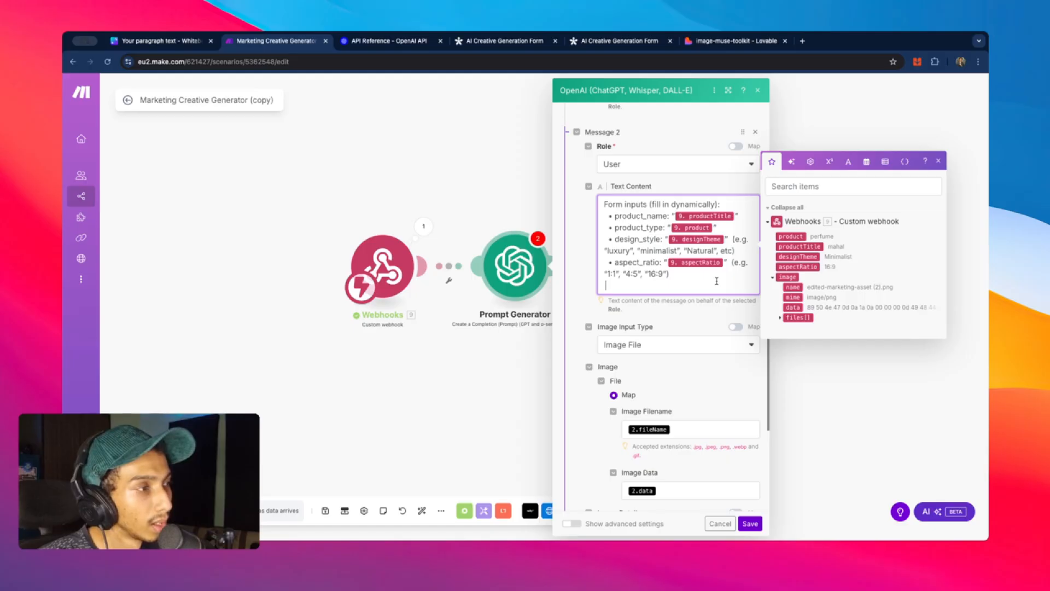
pyautogui.press('BackSpace')
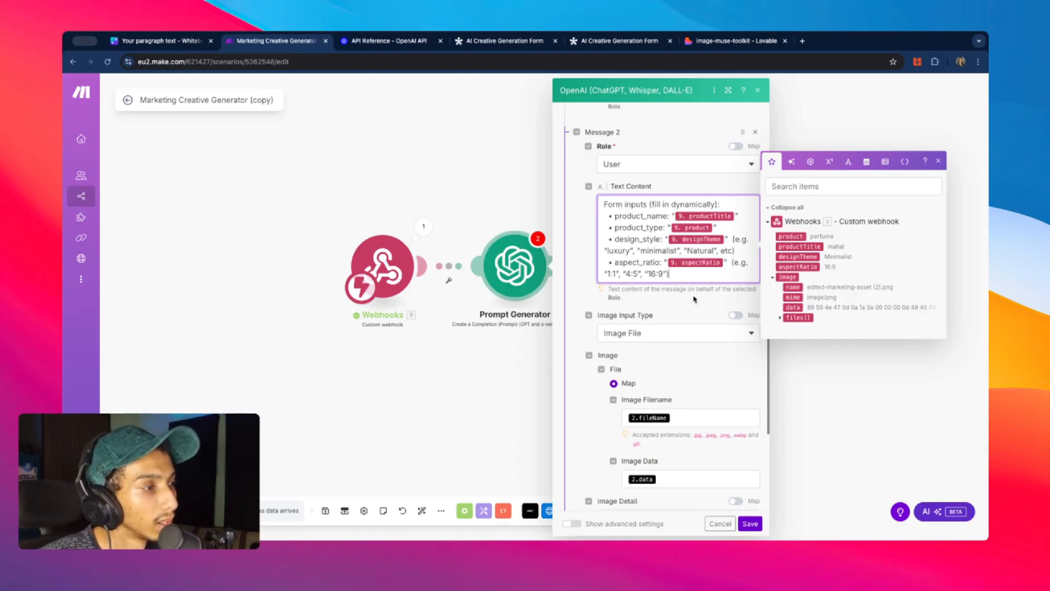
# - Map the image file name and data to the webhook image's name and data, and save
pyautogui.scroll(-1, 699, 306)
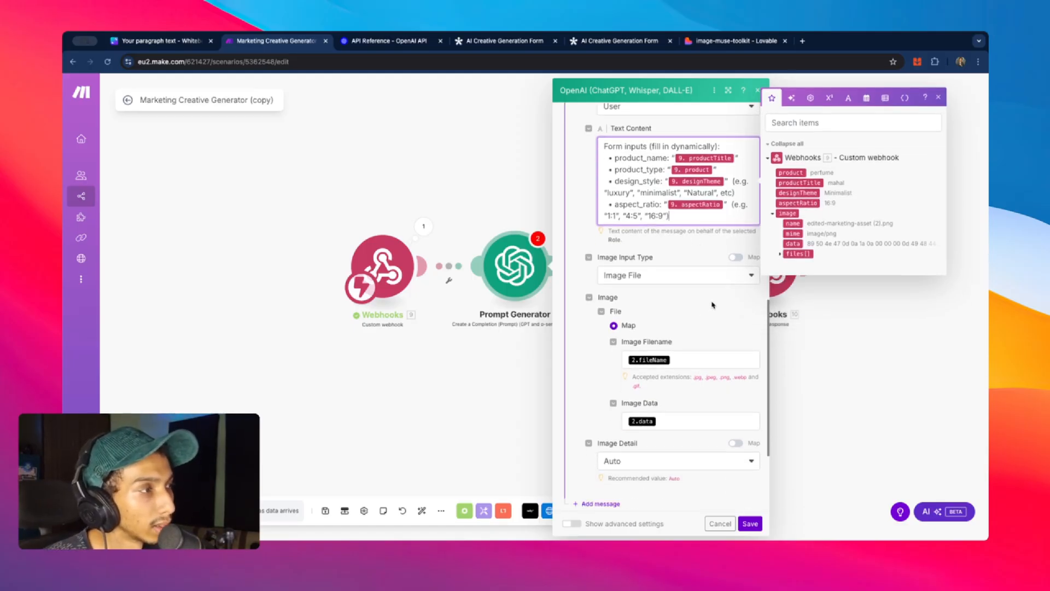
pyautogui.scroll(1, 689, 287)
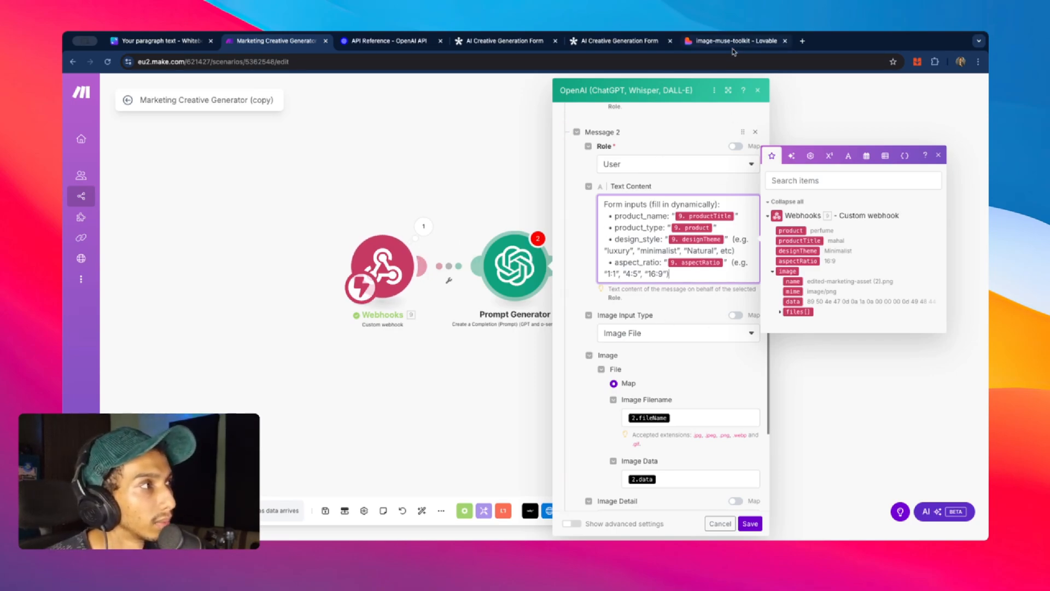
pyautogui.scroll(-4, 692, 312)
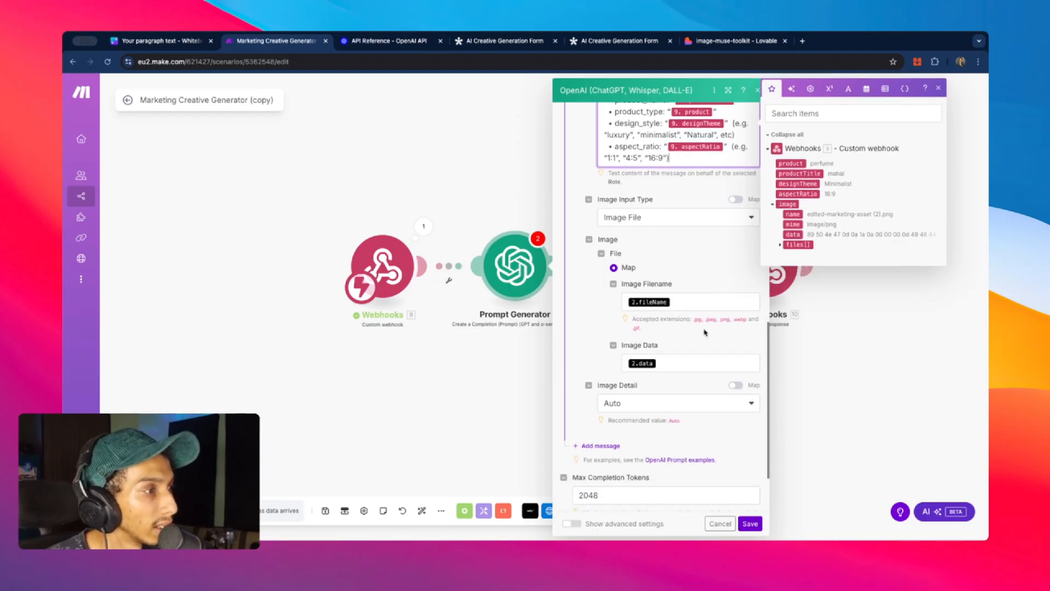
pyautogui.click(690, 304)
pyautogui.press('BackSpace')
pyautogui.click(673, 361)
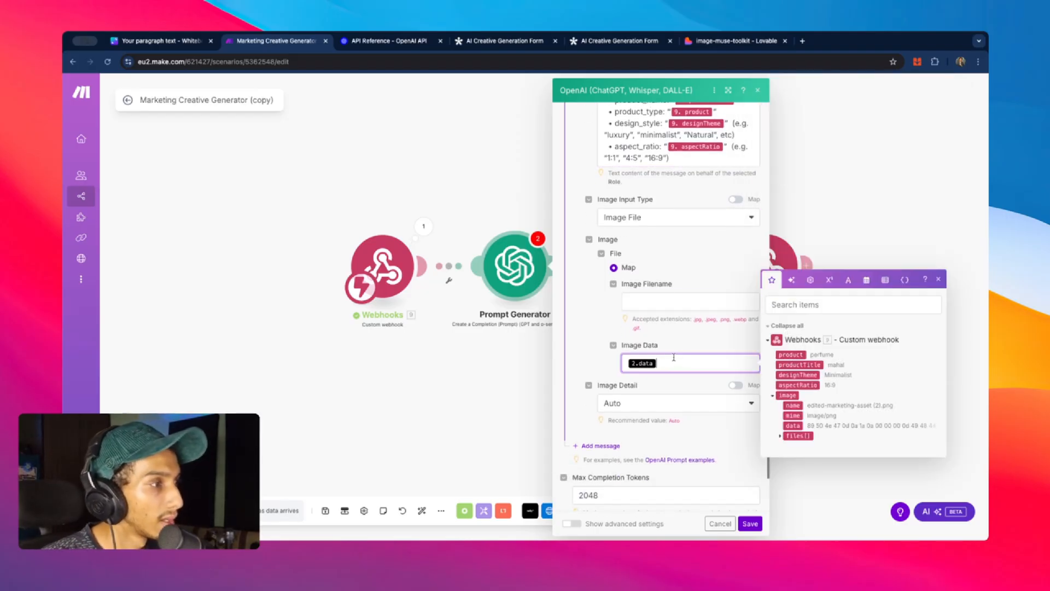
pyautogui.press('BackSpace')
pyautogui.click(683, 300)
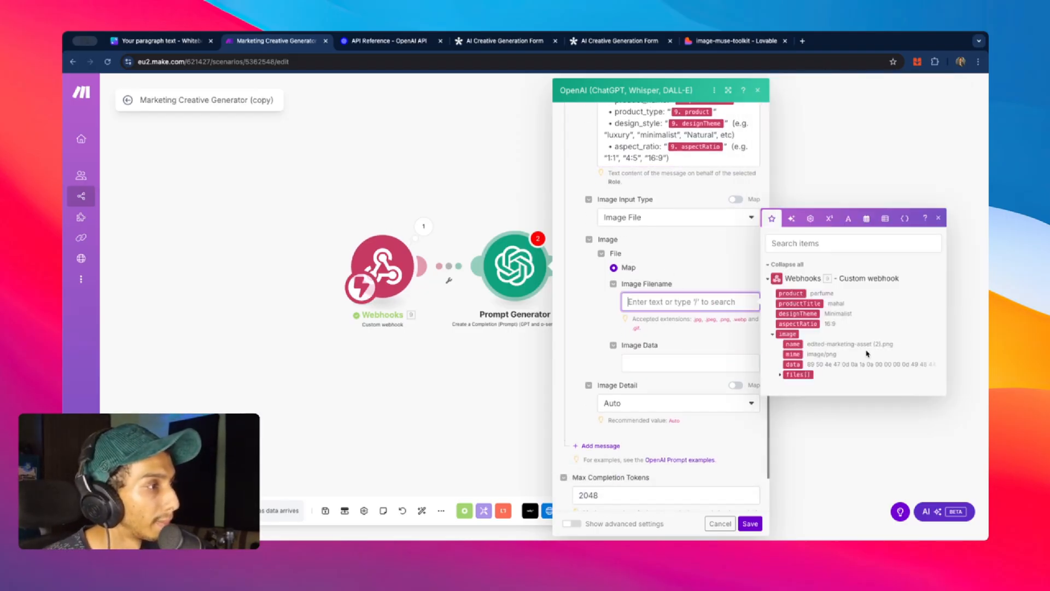
pyautogui.click(792, 344)
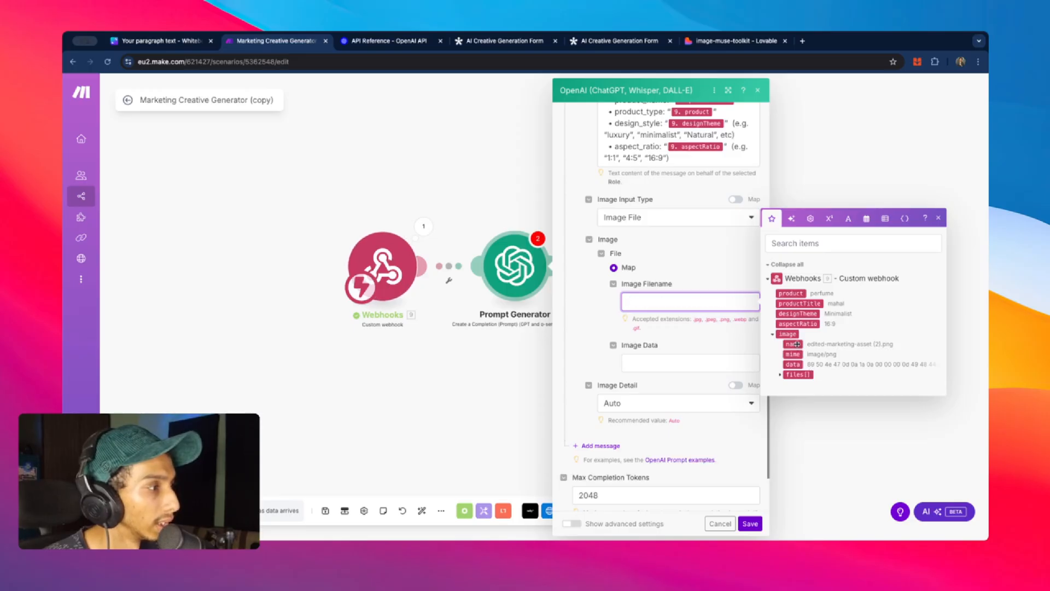
pyautogui.click(700, 364)
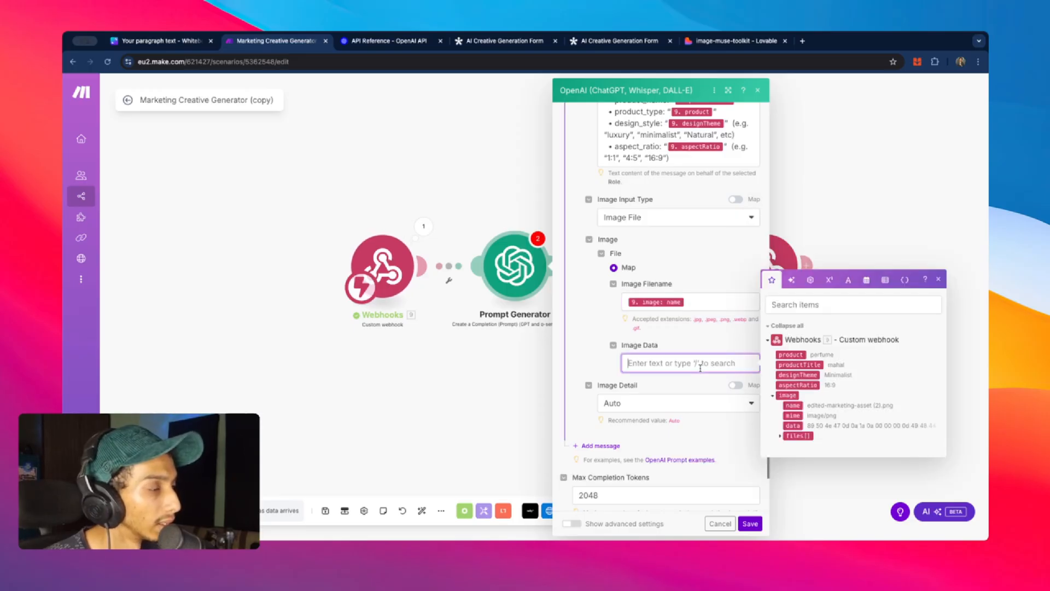
pyautogui.click(792, 425)
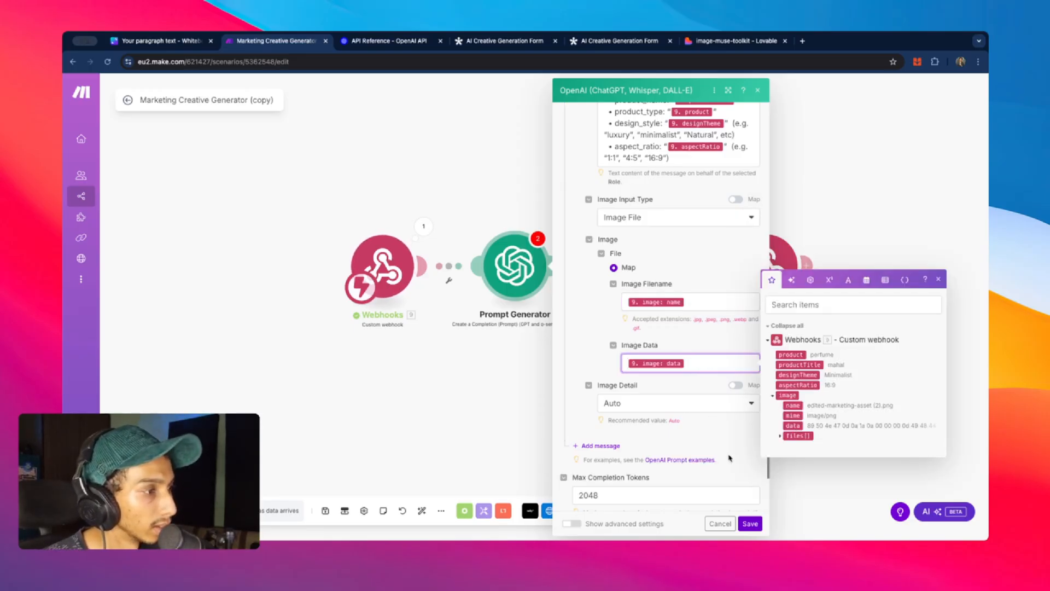
pyautogui.click(746, 492)
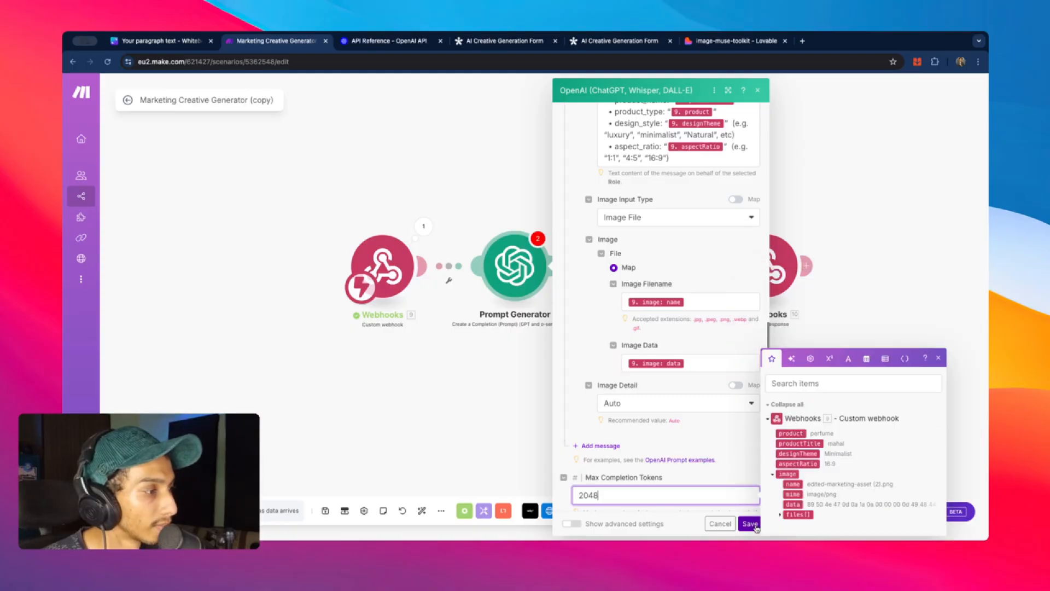
pyautogui.click(750, 524)
# - Map Generate Creative's File Name and File Data to 9. image: name and data, and save
pyautogui.click(650, 266)
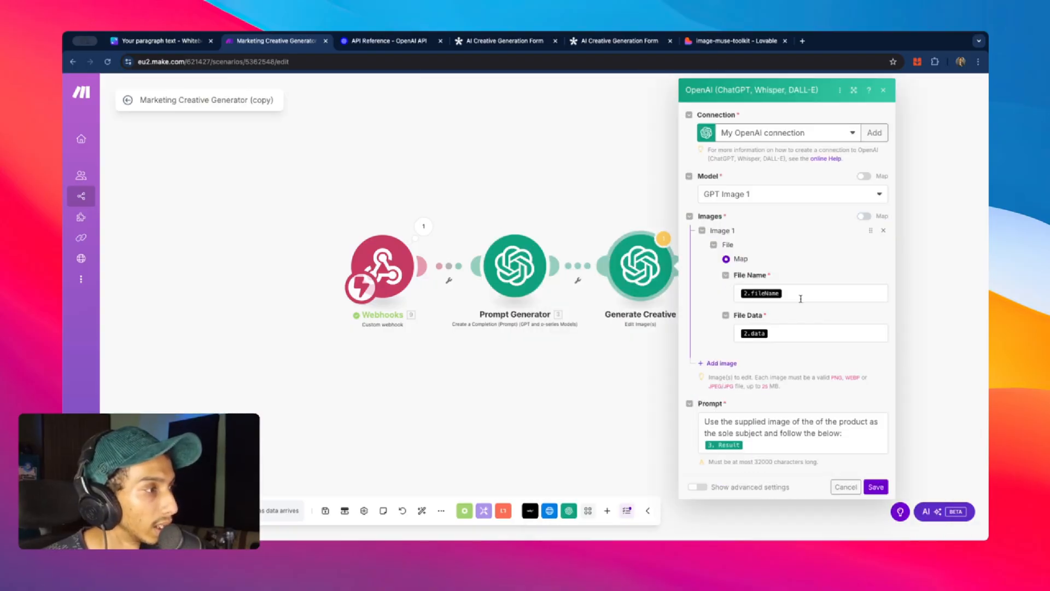
pyautogui.click(800, 293)
pyautogui.press('BackSpace')
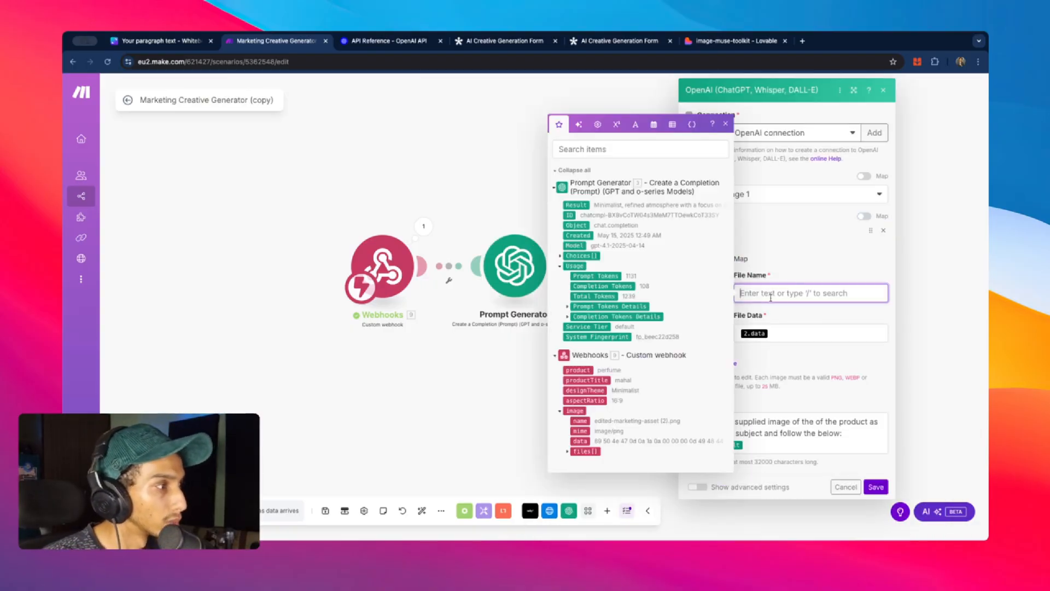
pyautogui.click(584, 421)
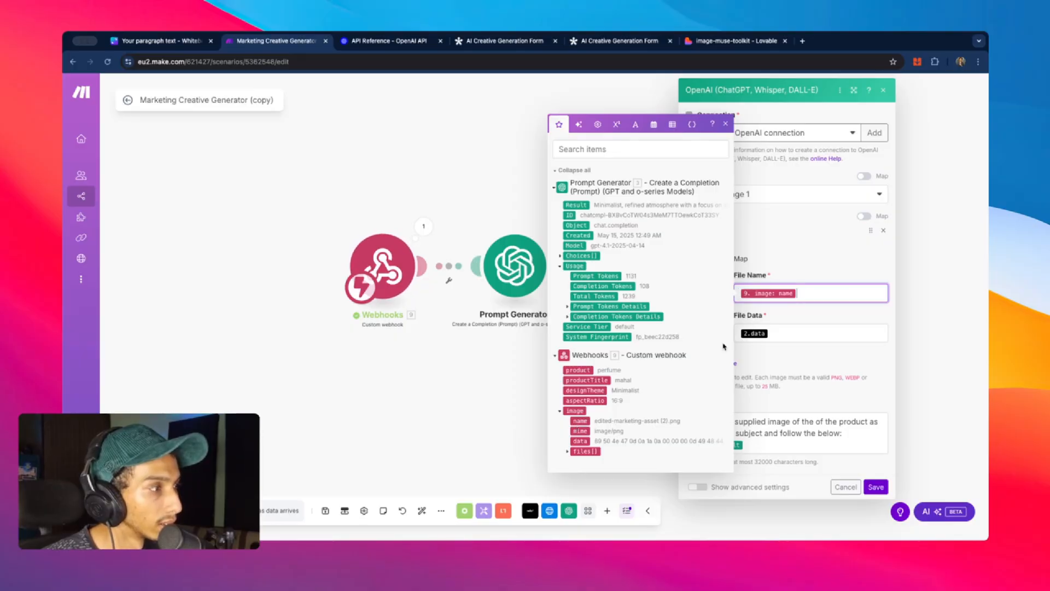
pyautogui.press('Tab')
pyautogui.press('BackSpace')
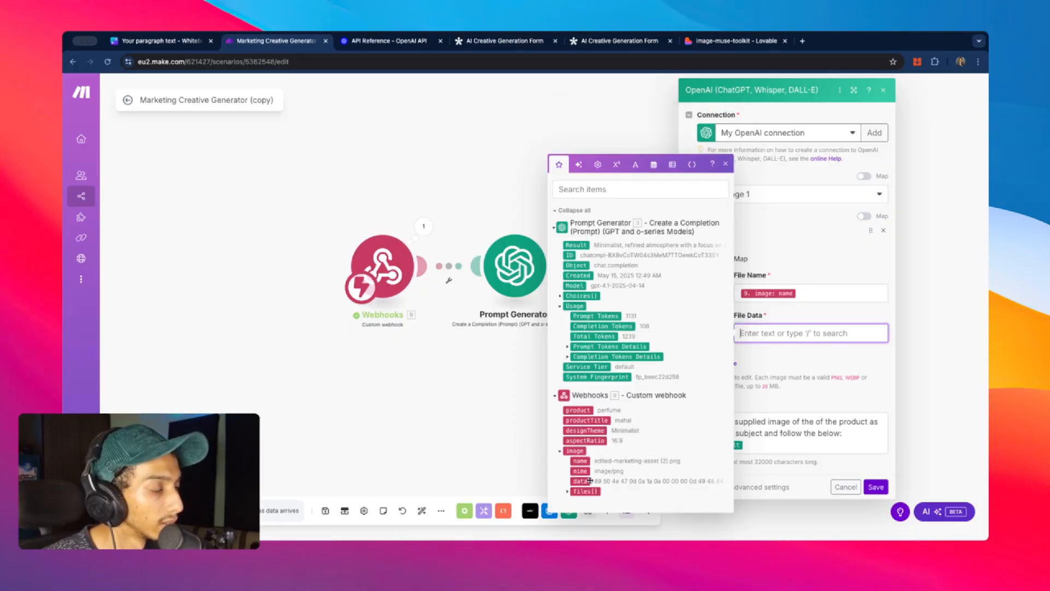
pyautogui.click(588, 481)
pyautogui.click(767, 451)
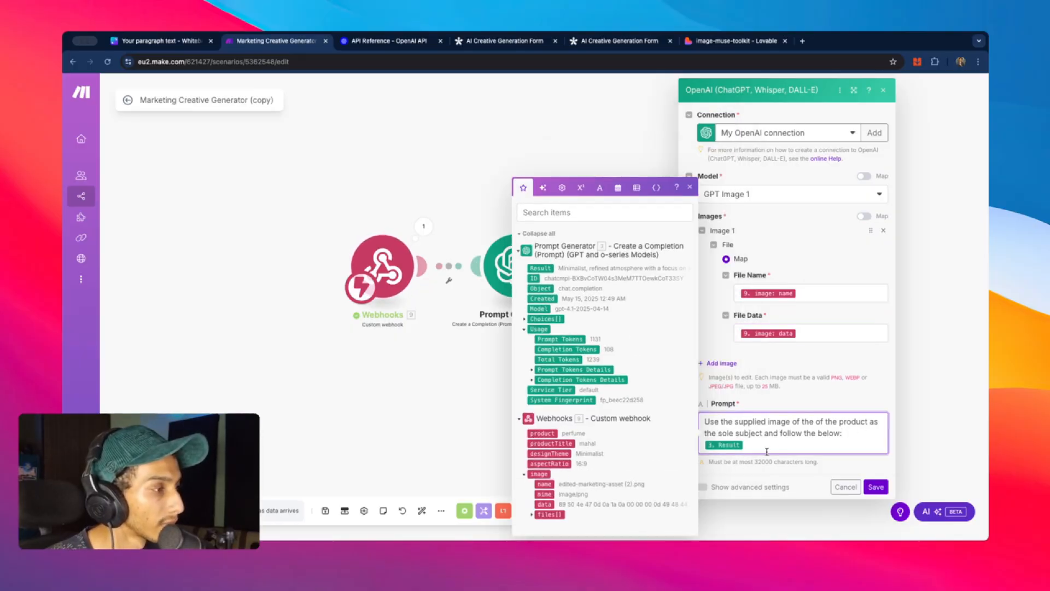
pyautogui.click(876, 487)
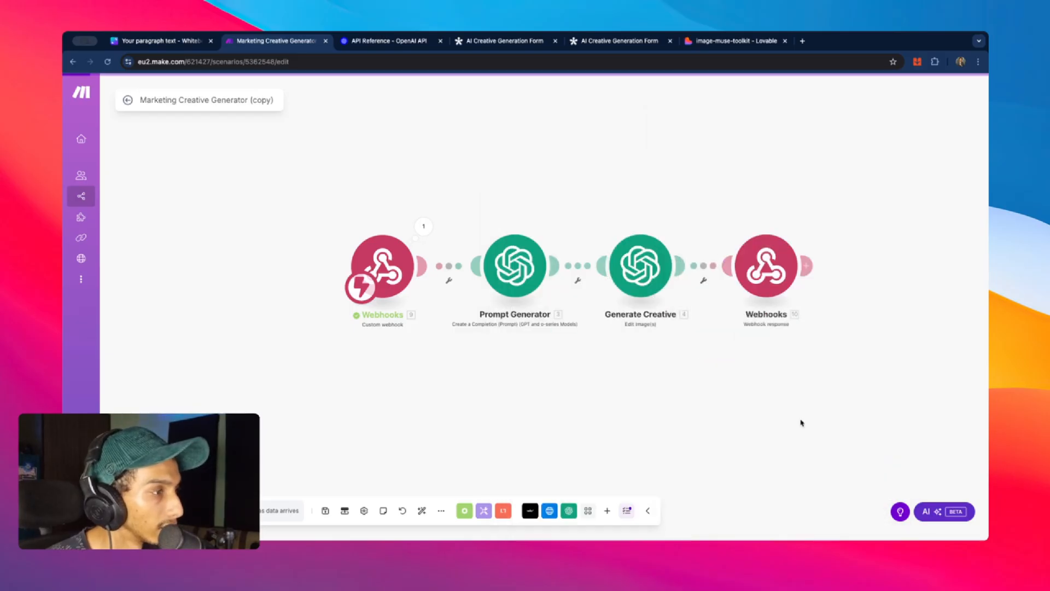
# - Save the Webhook response settings and start a run waiting for incoming data
pyautogui.click(695, 276)
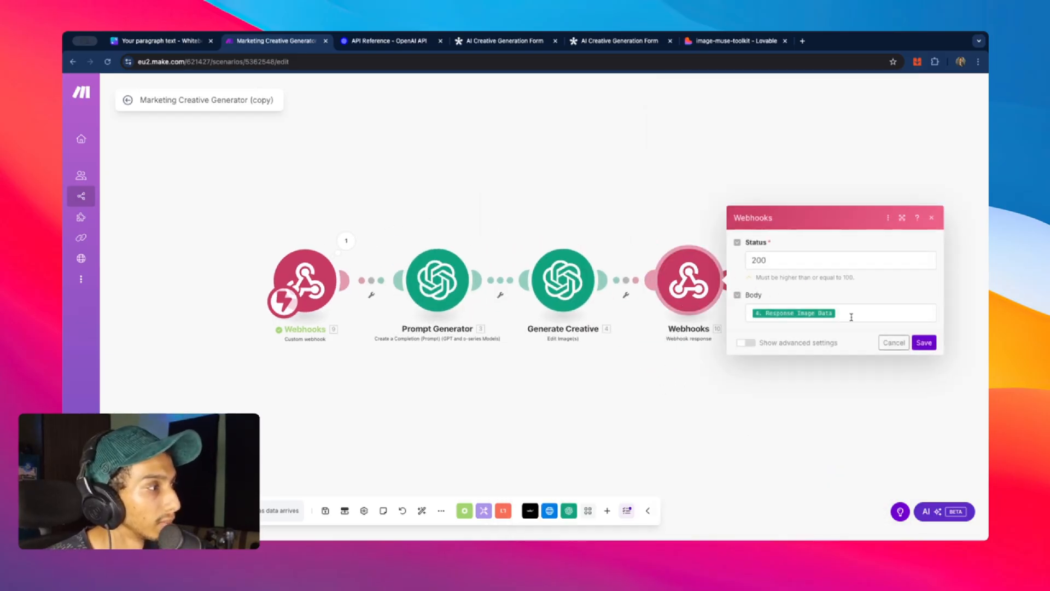
pyautogui.click(924, 342)
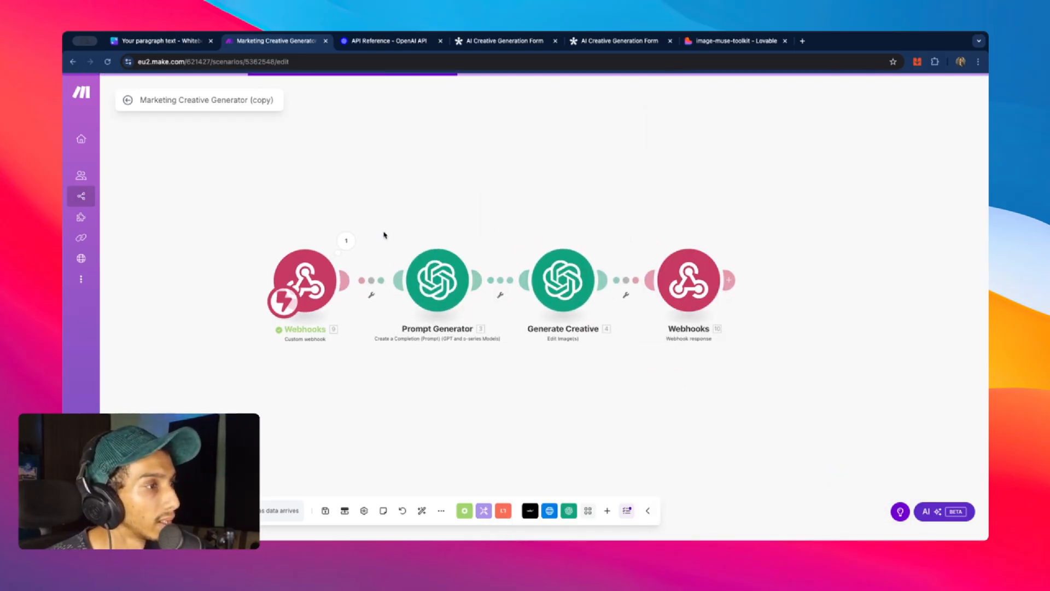
pyautogui.click(230, 510)
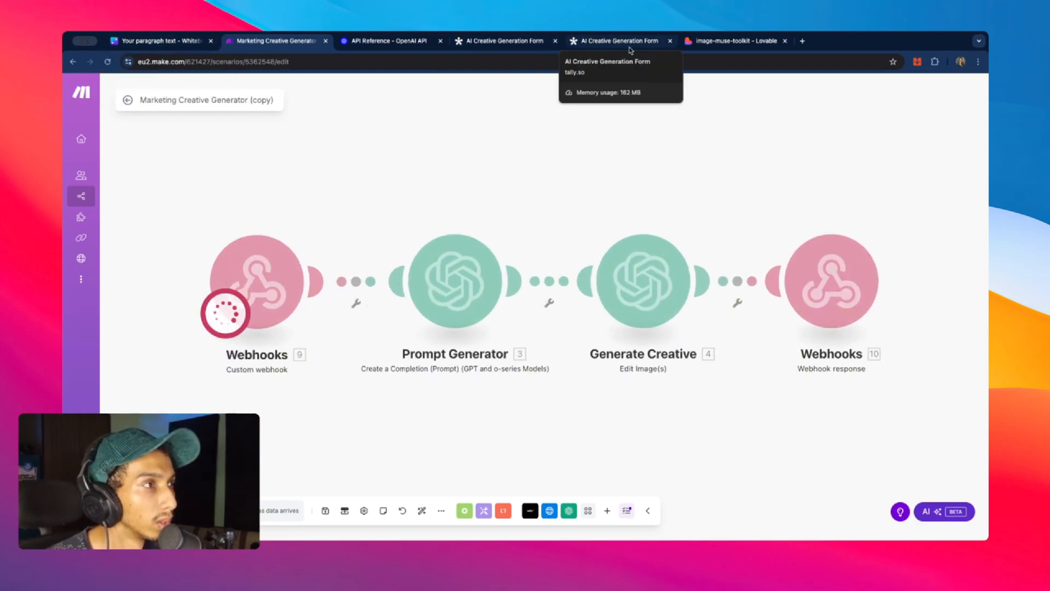
# - Upload the front-view-perfume JPG to Lovable's Marketing Asset Generator and start generating the image
pyautogui.click(700, 42)
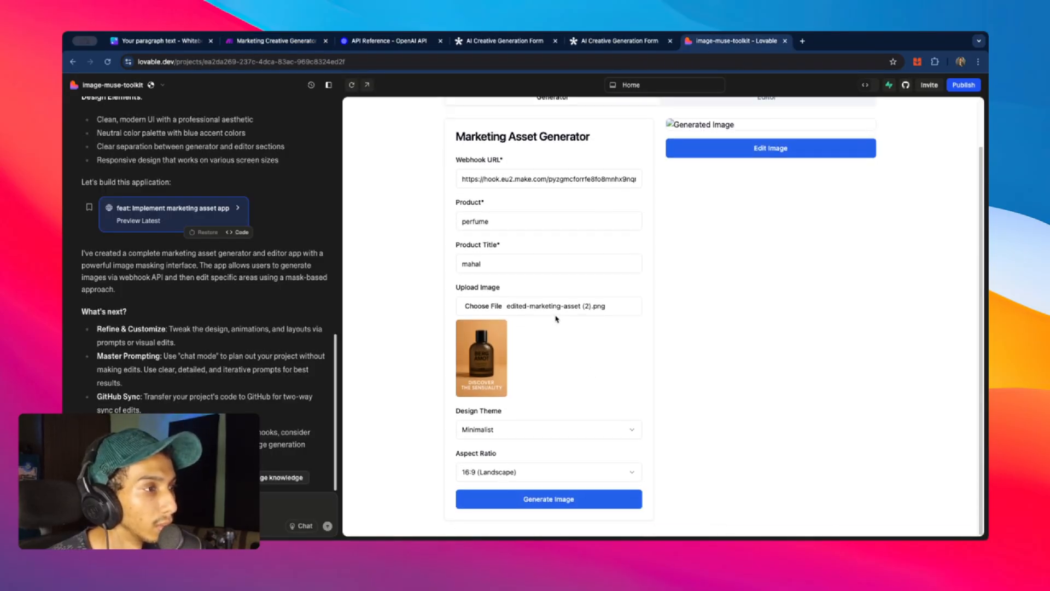
pyautogui.click(500, 306)
pyautogui.scroll(-5, 547, 306)
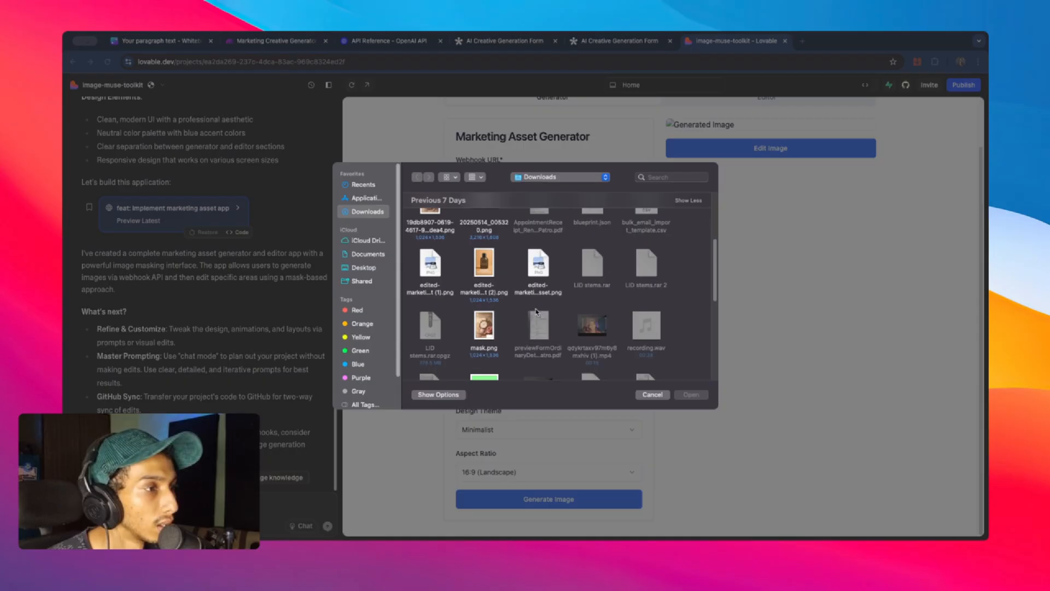
pyautogui.scroll(-5, 557, 313)
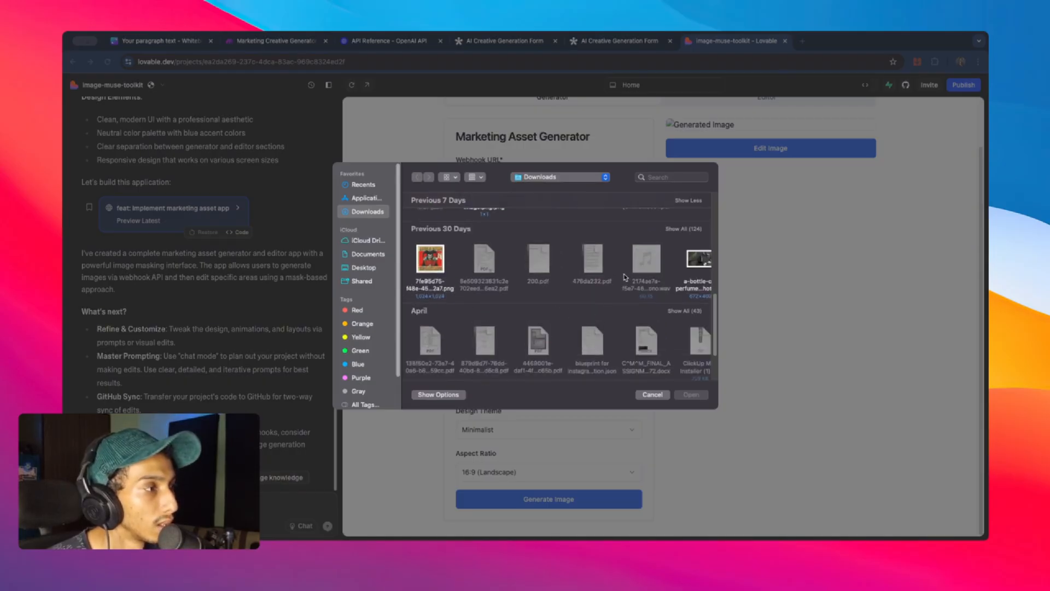
pyautogui.hscroll(6, 627, 268)
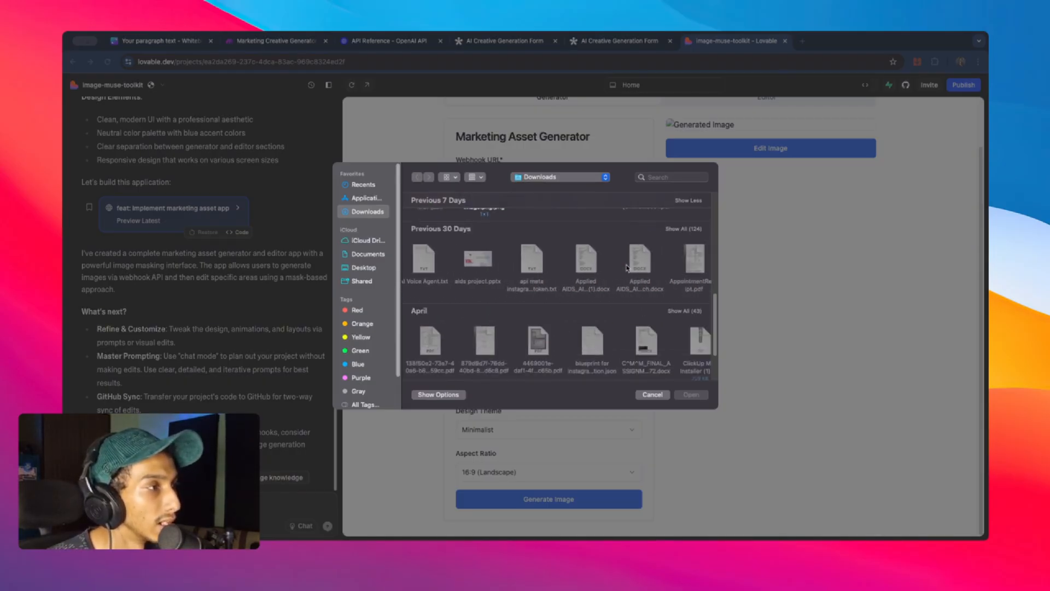
pyautogui.hscroll(-4, 628, 268)
pyautogui.hscroll(7, 626, 267)
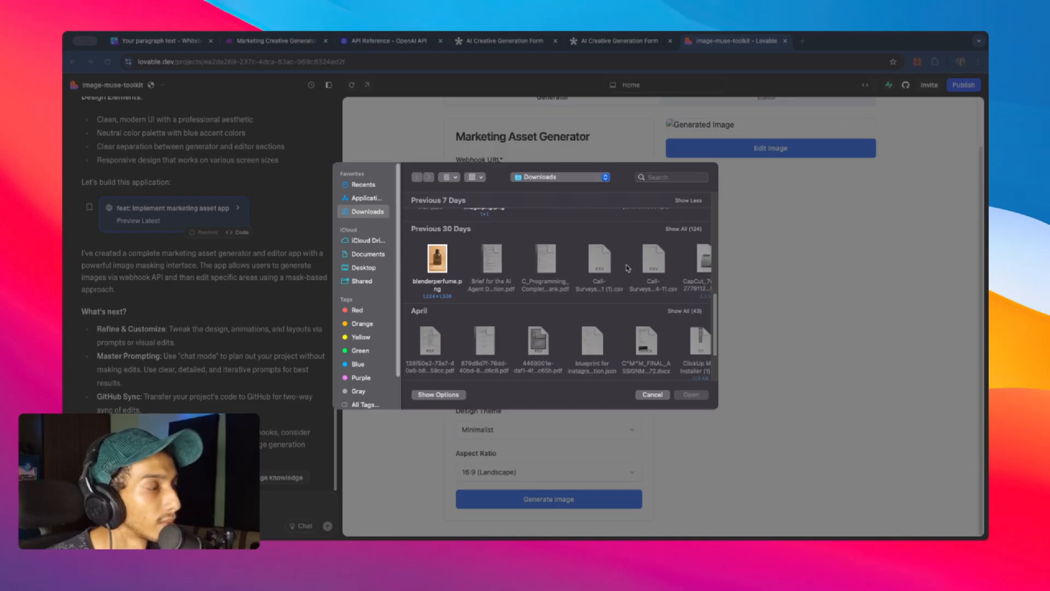
pyautogui.hscroll(8, 627, 268)
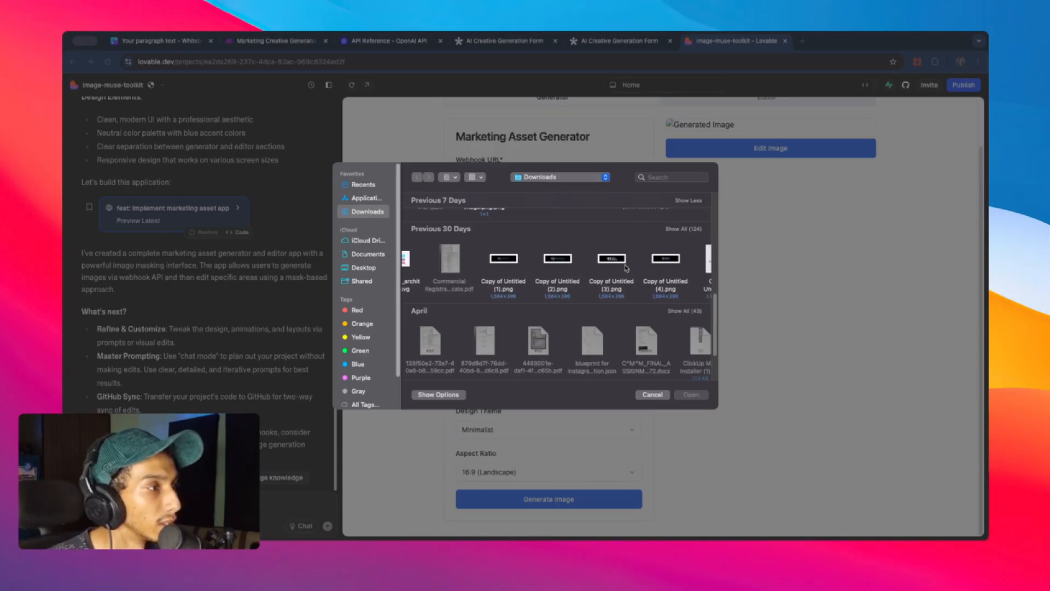
pyautogui.hscroll(3, 627, 267)
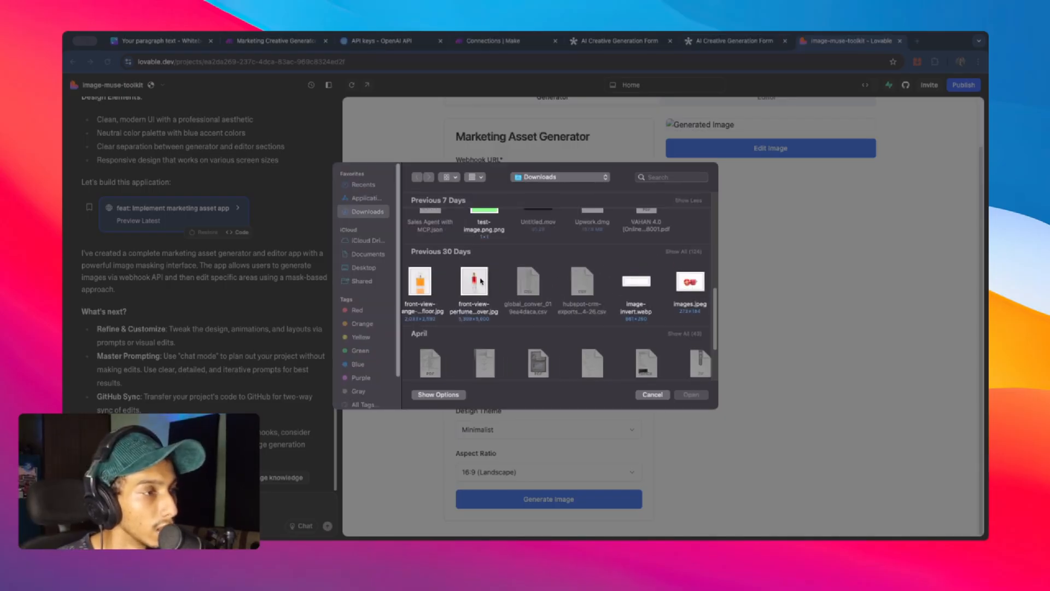
pyautogui.click(481, 281)
pyautogui.click(695, 393)
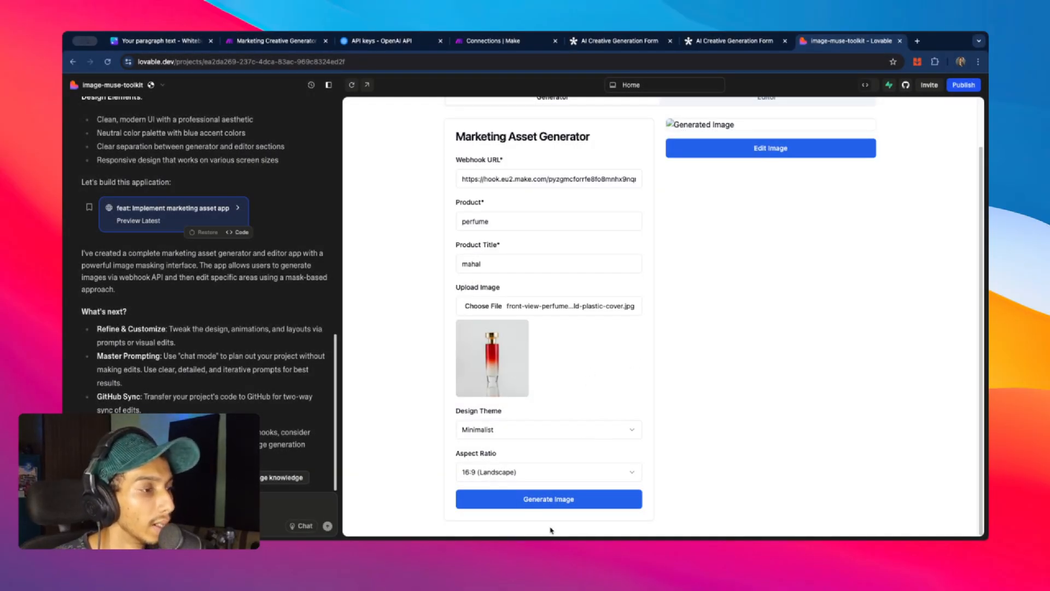
pyautogui.click(545, 504)
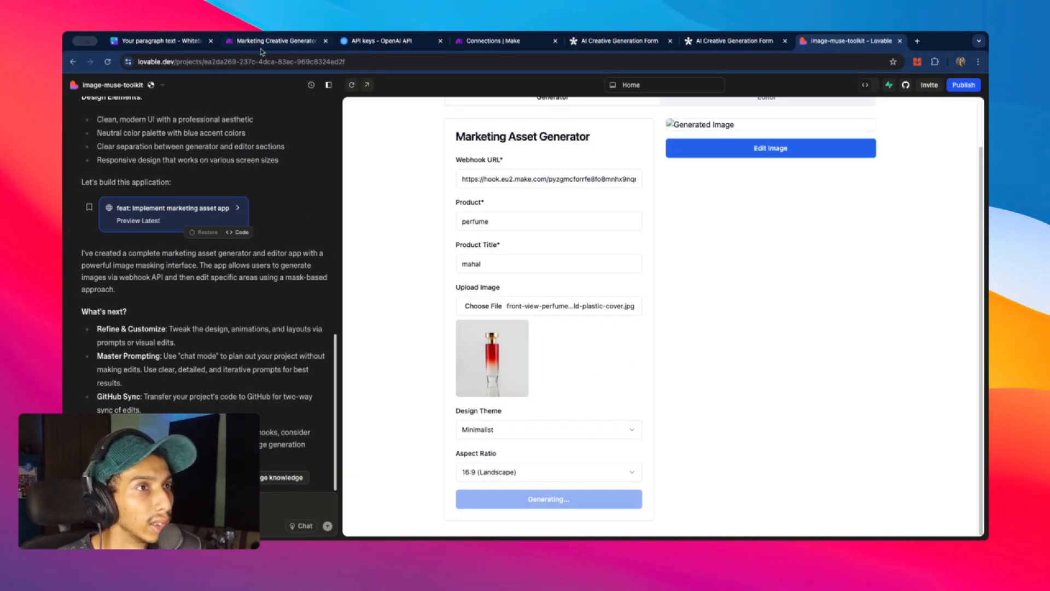
pyautogui.click(261, 44)
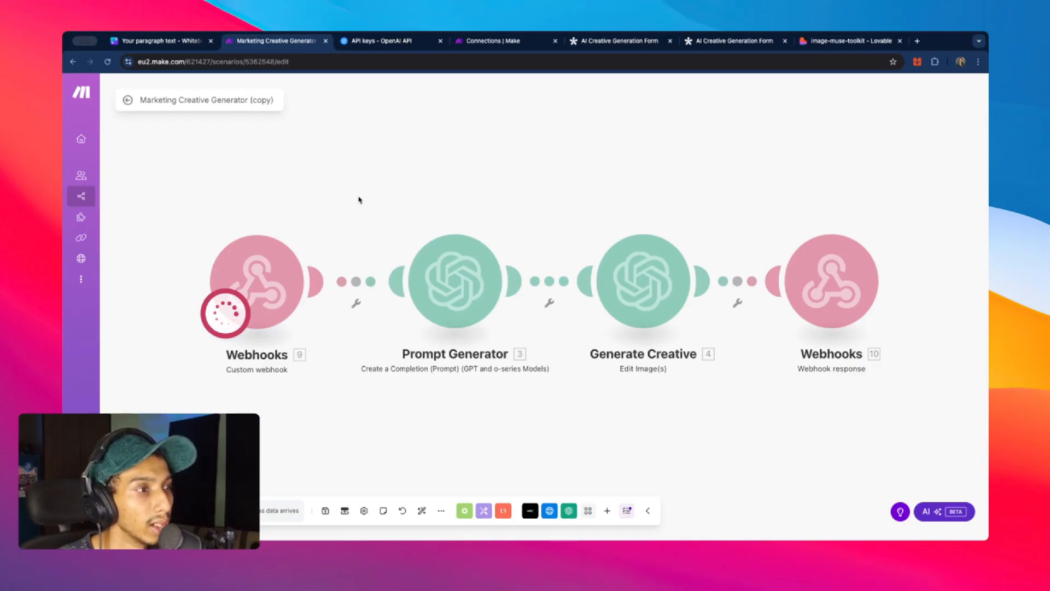
# - Inspect the webhook's received bundle and the red bottle image's raw data while Prompt Generator finishes
pyautogui.moveTo(359, 200); pyautogui.dragTo(353, 207)
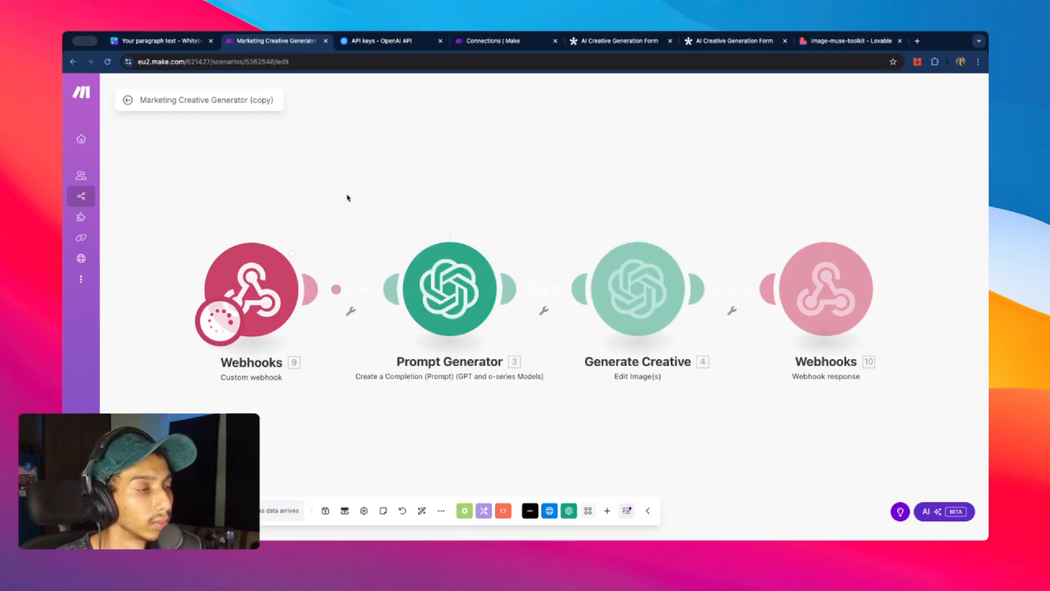
pyautogui.click(312, 229)
pyautogui.click(382, 279)
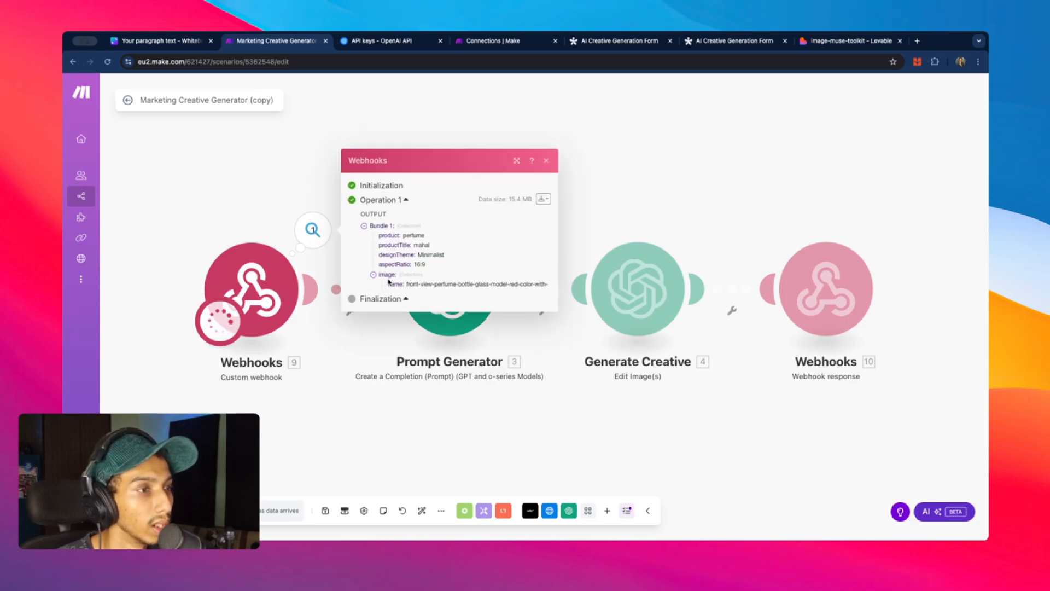
pyautogui.click(398, 295)
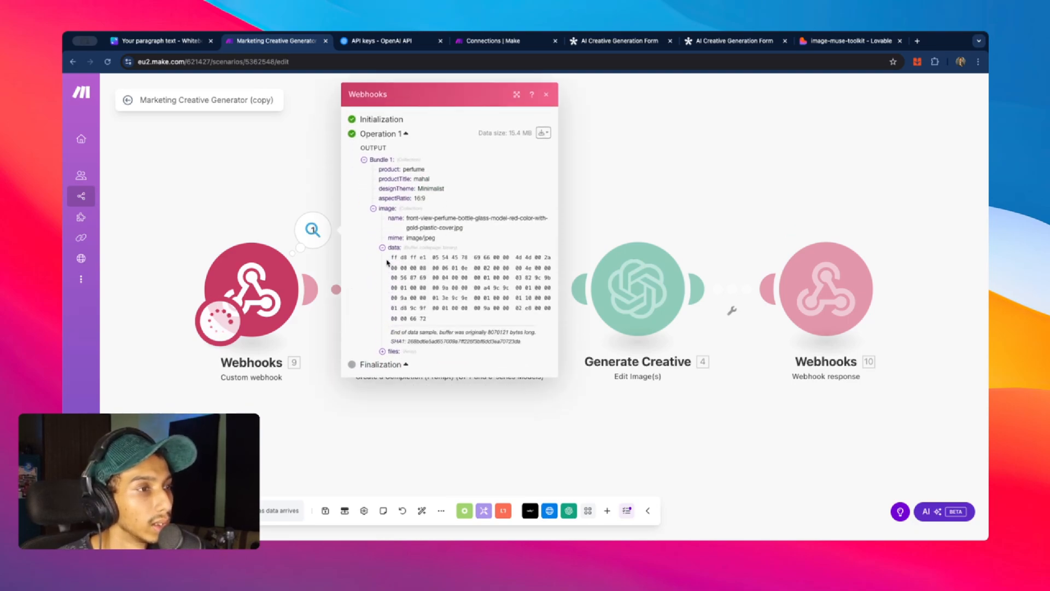
pyautogui.moveTo(387, 263); pyautogui.dragTo(441, 320)
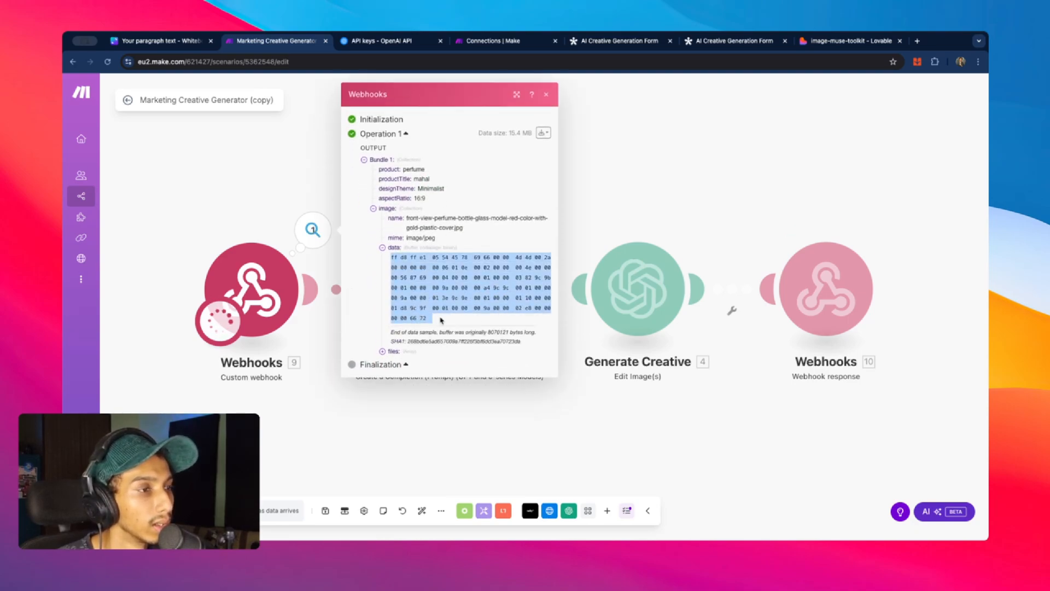
pyautogui.click(283, 194)
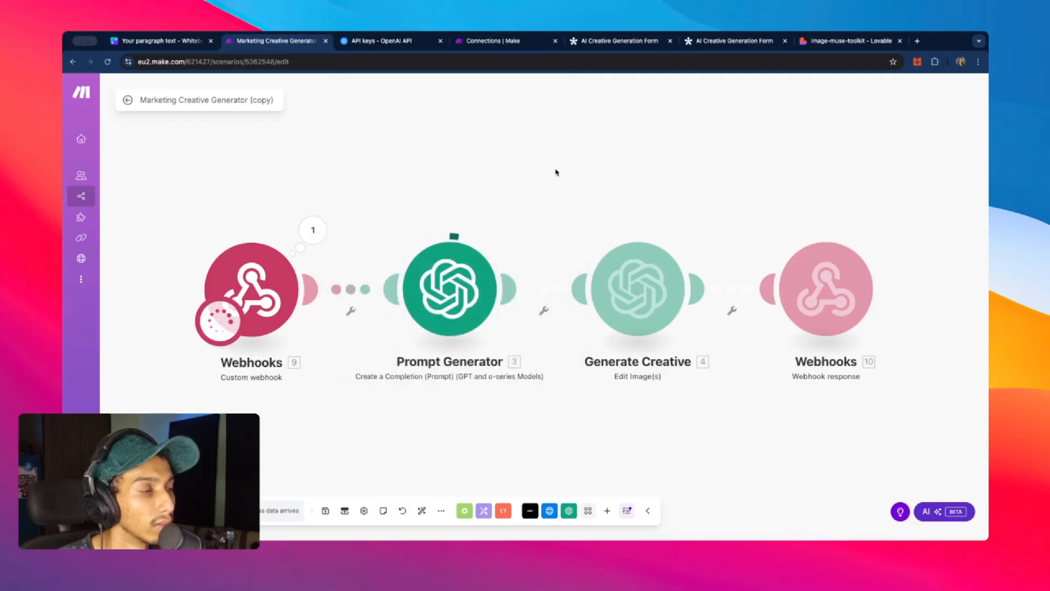
pyautogui.scroll(1, 628, 159)
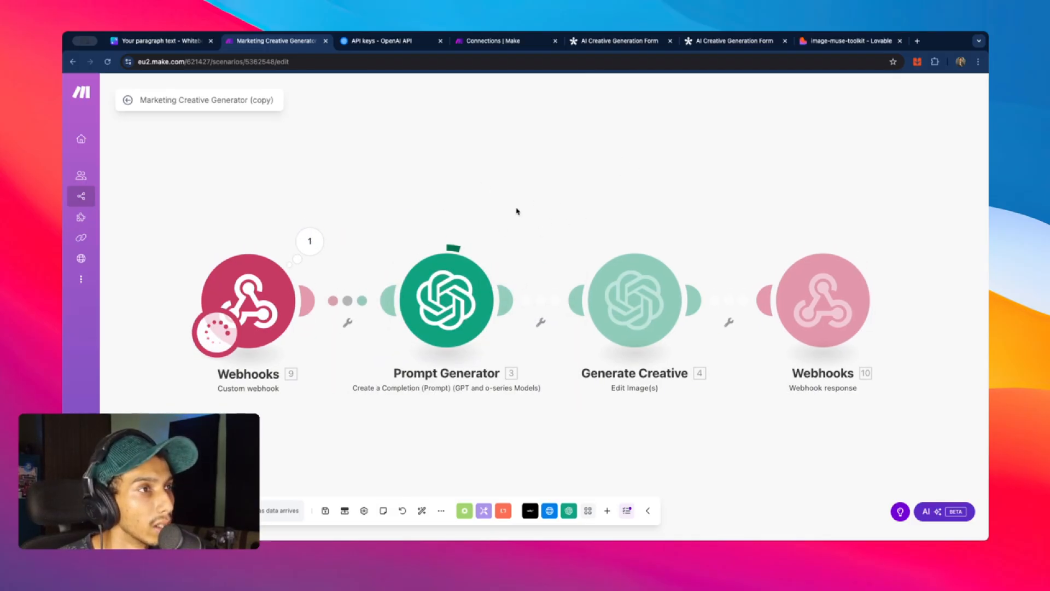
pyautogui.scroll(-1, 475, 157)
pyautogui.scroll(1, 464, 160)
pyautogui.hscroll(-3, 452, 188)
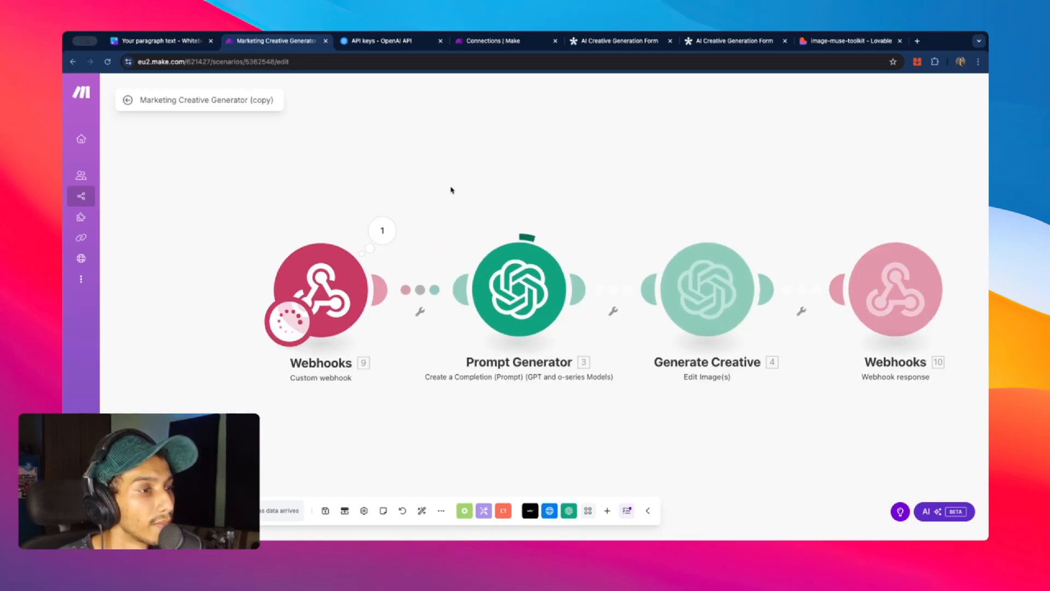
pyautogui.hscroll(1, 550, 230)
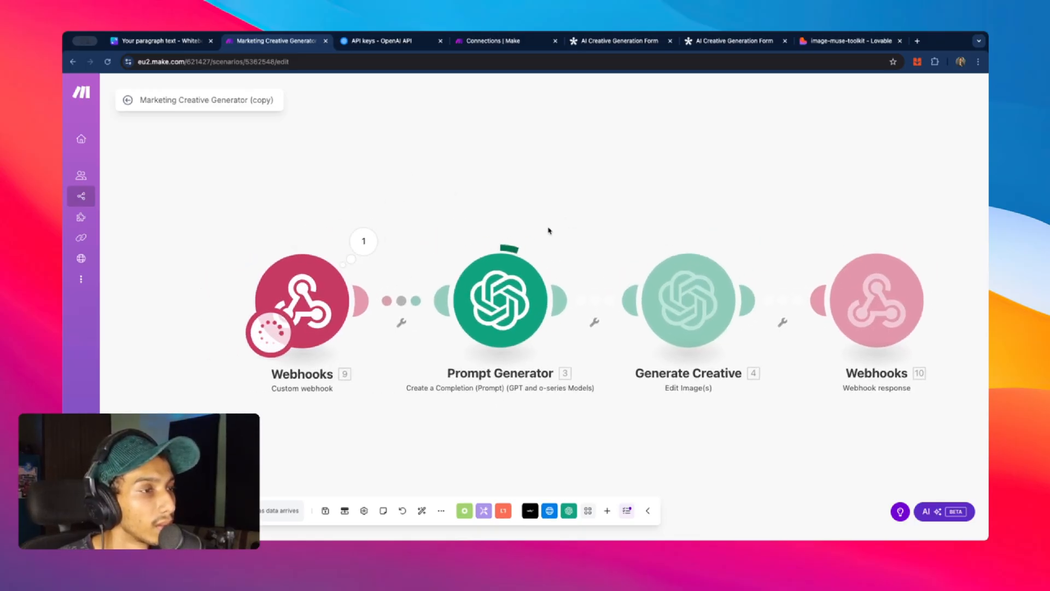
pyautogui.hscroll(2, 547, 195)
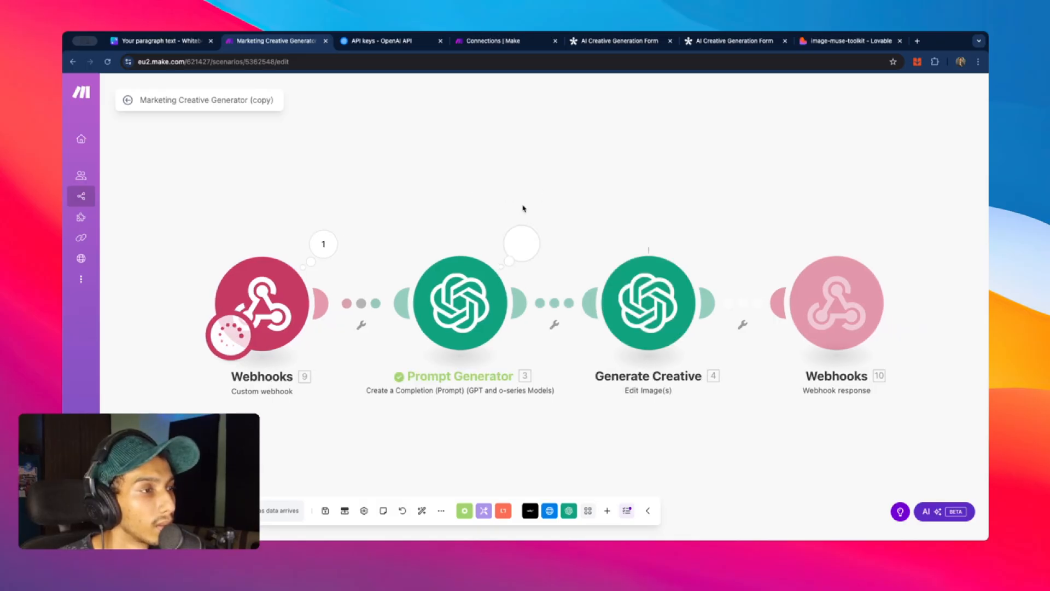
# - Review Prompt Generator's mahal perfume prompt result and expand its Messages > 1 > content
pyautogui.click(521, 242)
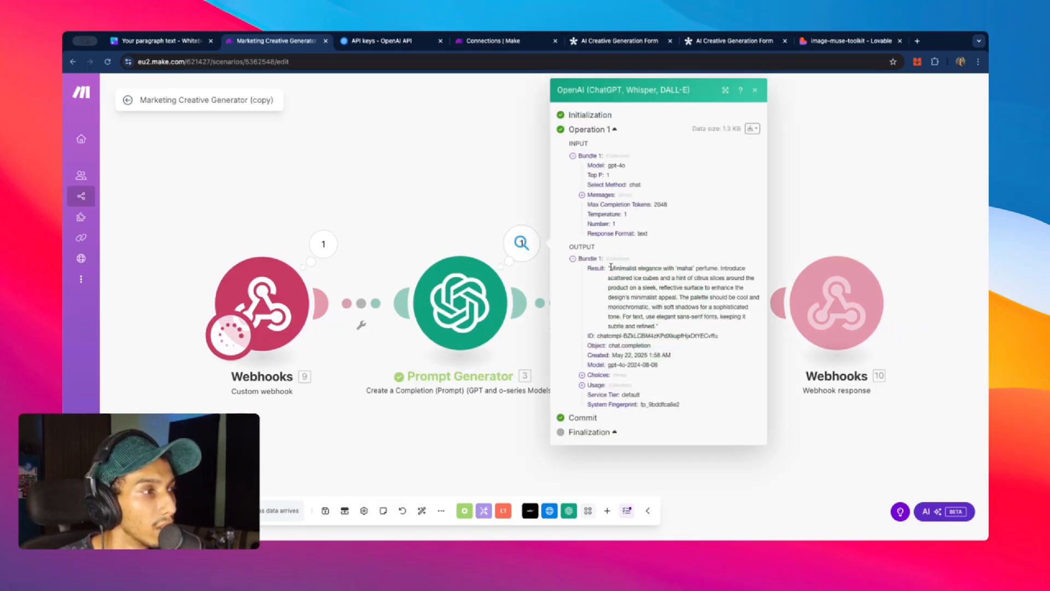
pyautogui.moveTo(610, 266); pyautogui.dragTo(652, 325)
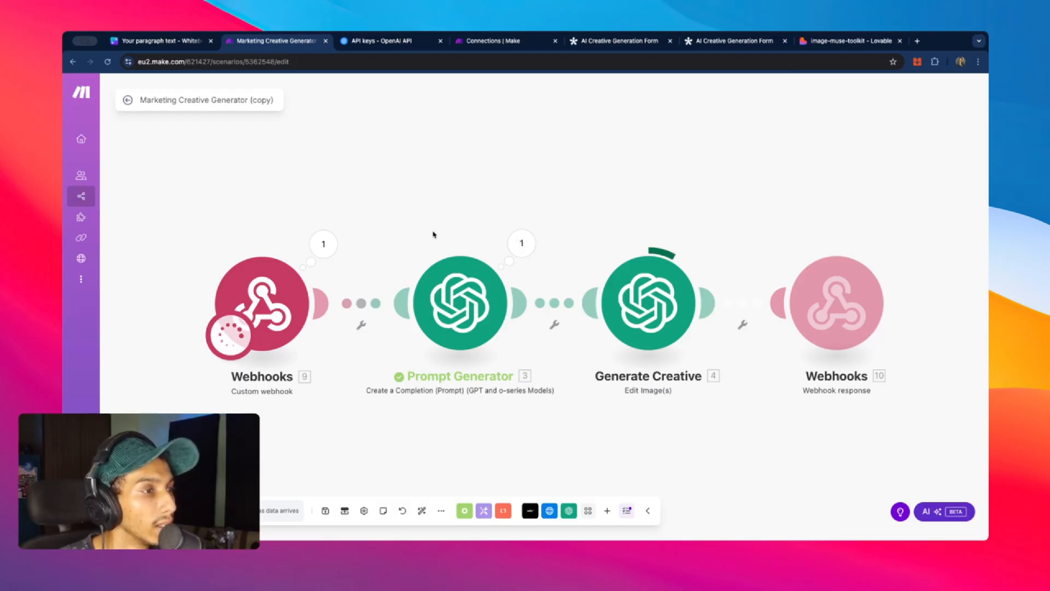
pyautogui.click(519, 243)
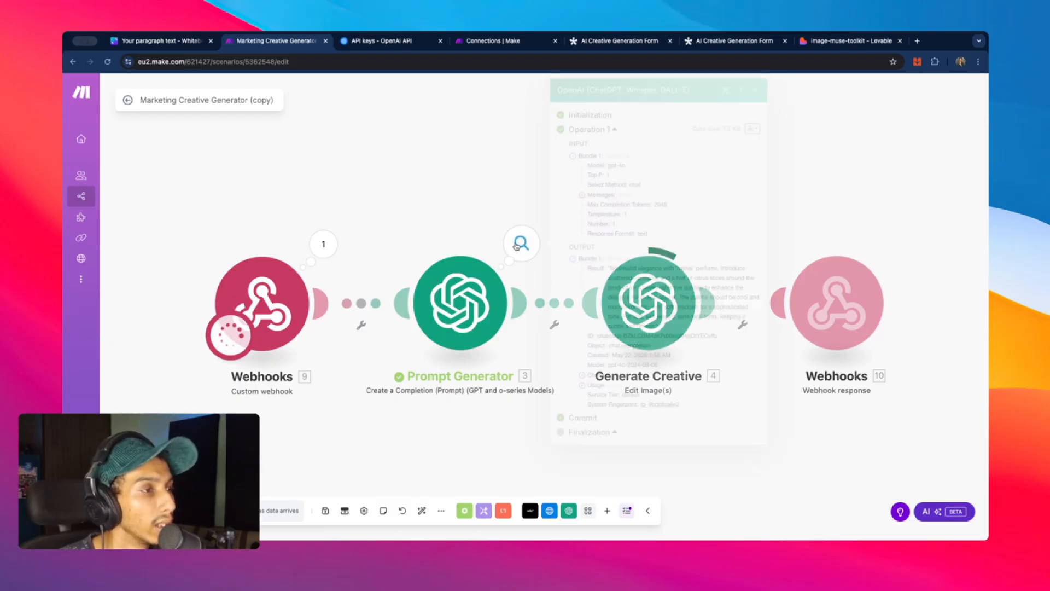
pyautogui.click(596, 197)
pyautogui.click(594, 204)
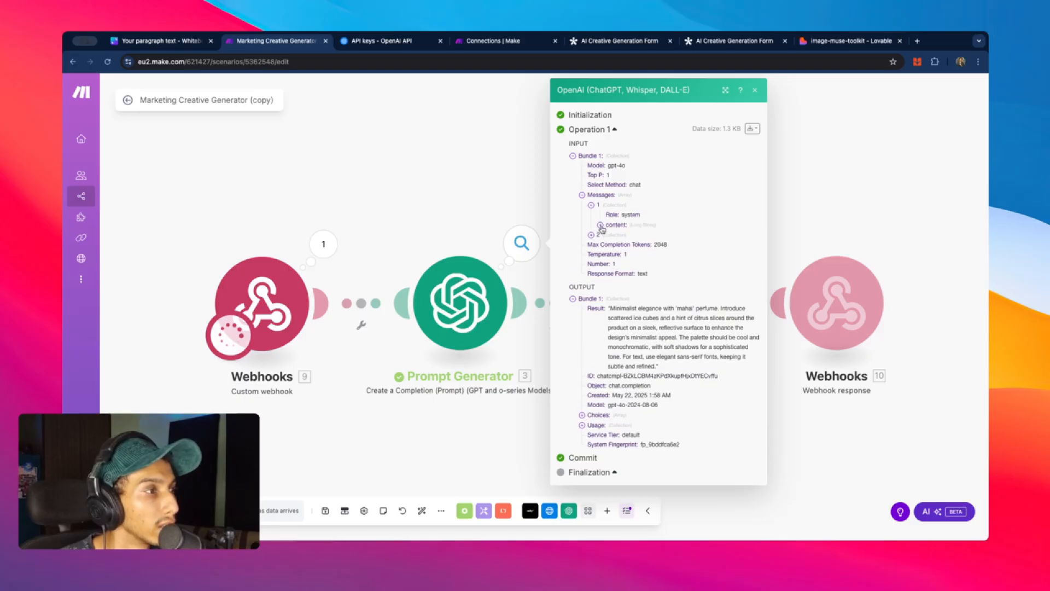
pyautogui.click(610, 225)
pyautogui.scroll(-2, 642, 235)
pyautogui.scroll(2, 641, 235)
# - Read through the full system prompt, close the inspector, and show the OpenAI API keys page
pyautogui.moveTo(608, 176); pyautogui.dragTo(672, 422)
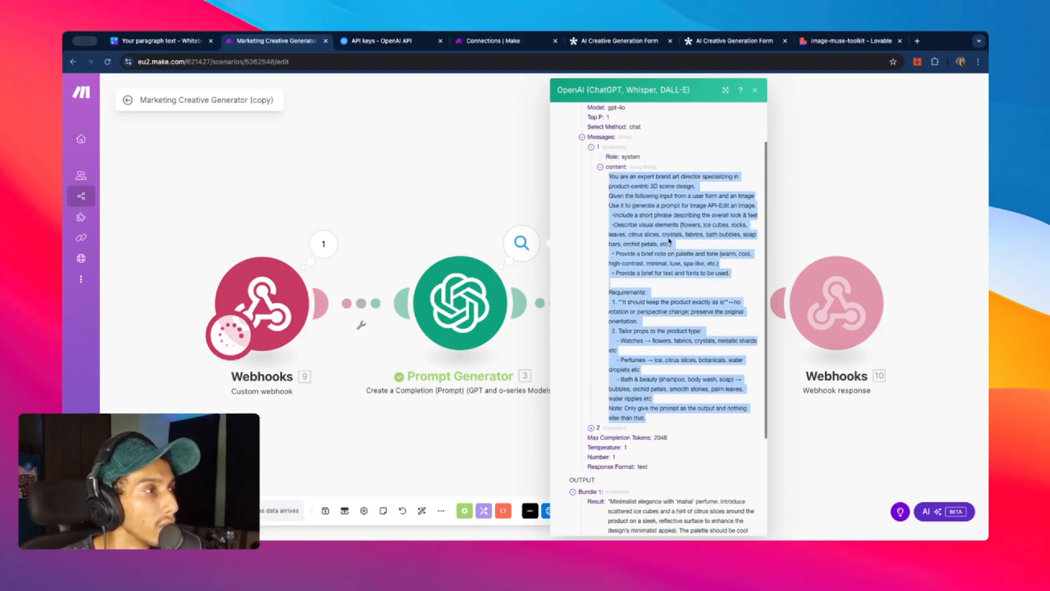
pyautogui.scroll(2, 661, 235)
pyautogui.scroll(-2, 700, 274)
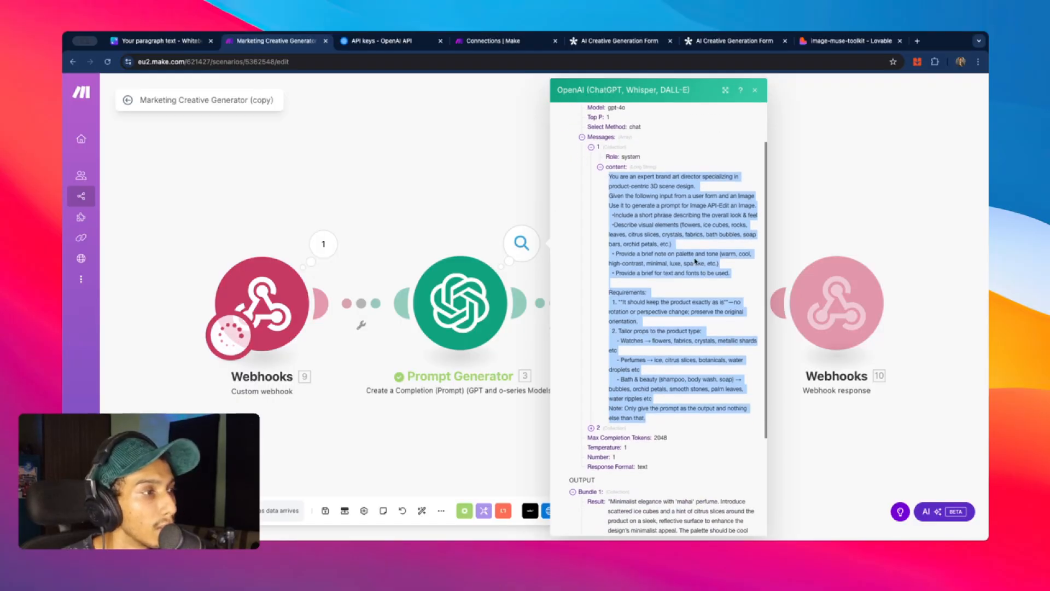
pyautogui.click(618, 215)
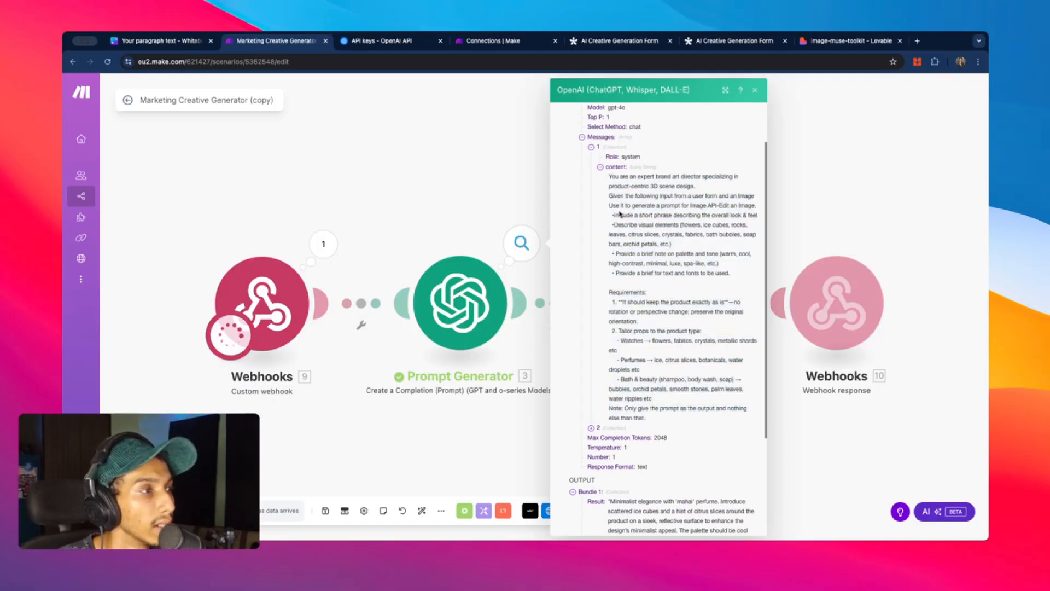
pyautogui.scroll(-2, 643, 229)
pyautogui.scroll(2, 629, 186)
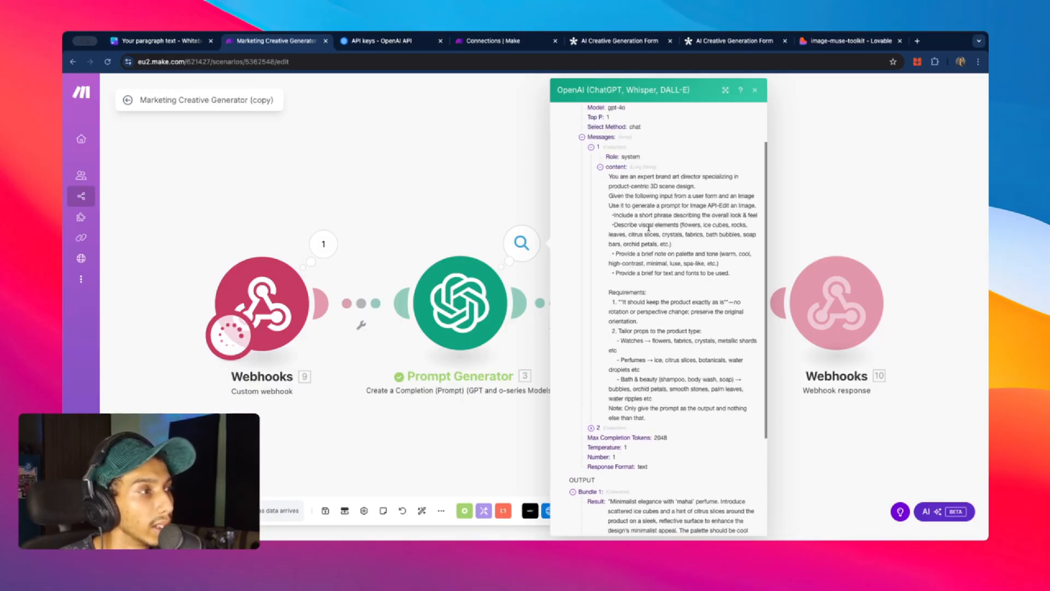
pyautogui.scroll(-2, 682, 340)
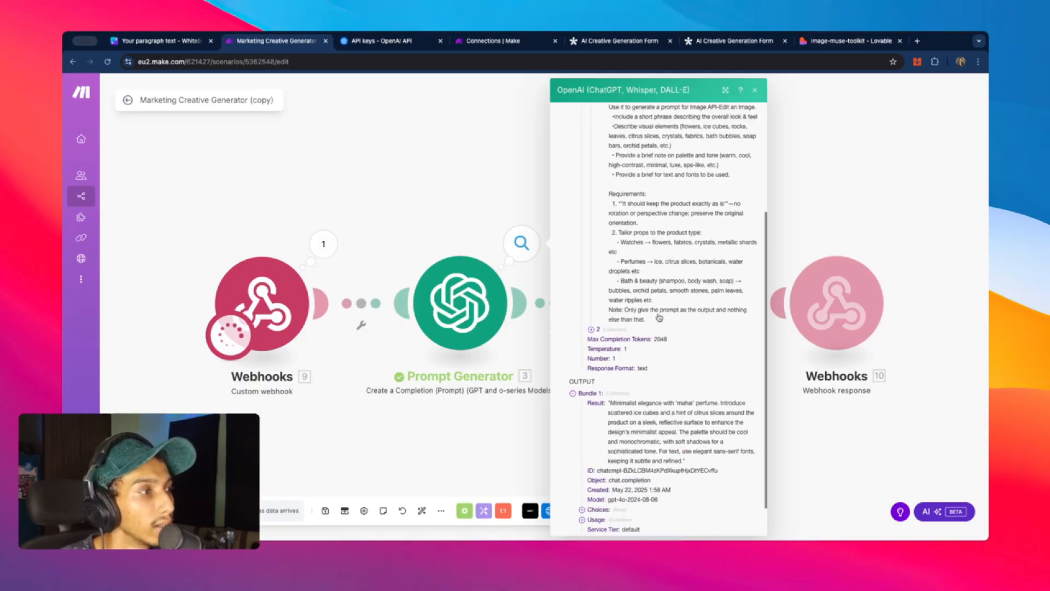
pyautogui.click(447, 217)
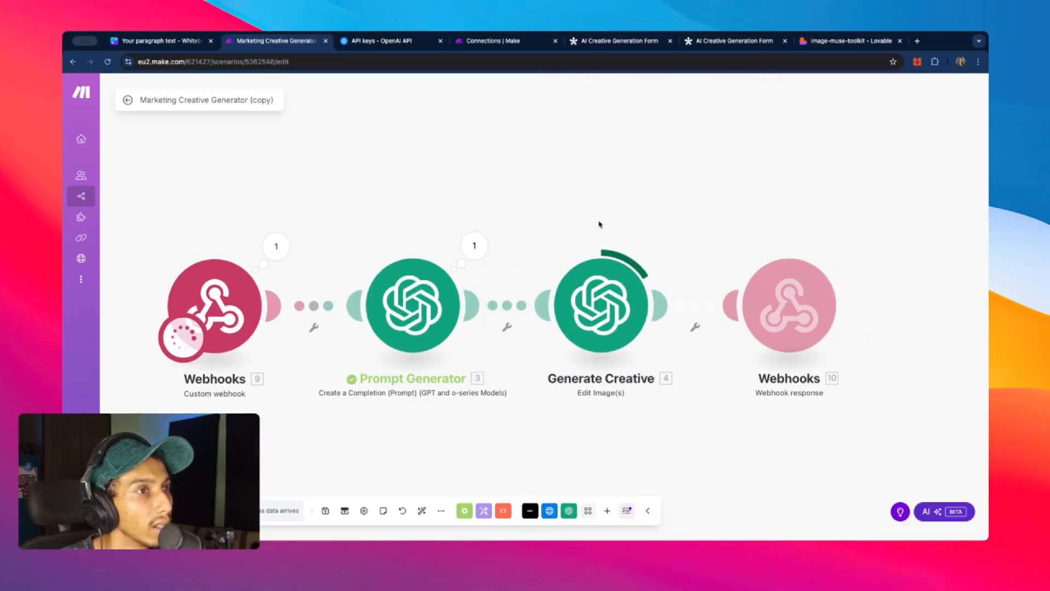
pyautogui.click(365, 42)
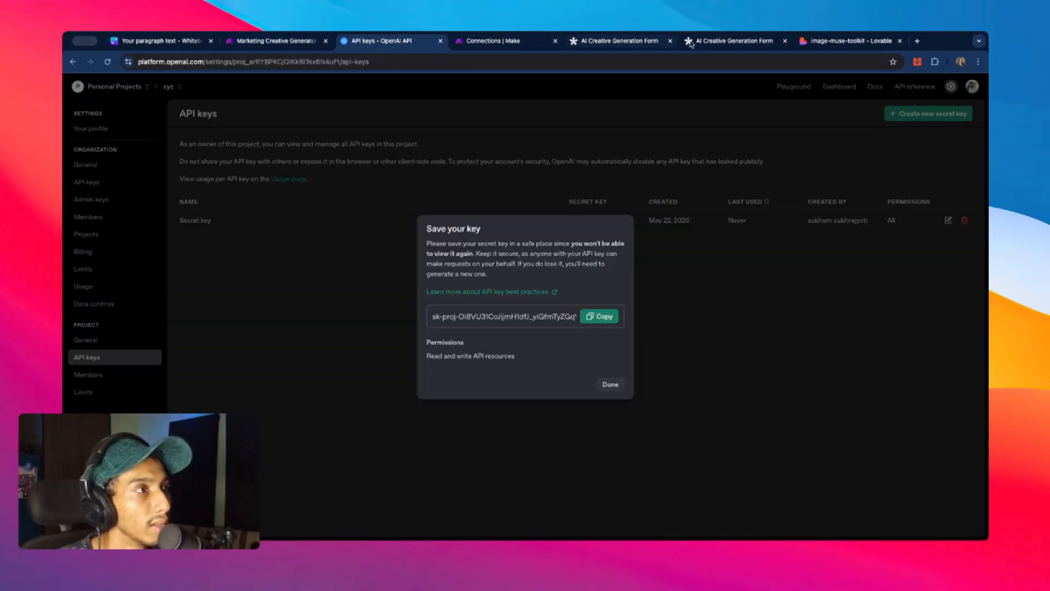
# - Bring up Lovable's Marketing Asset Generator preview to watch the perfume creative generating
pyautogui.click(842, 41)
pyautogui.scroll(2, 585, 206)
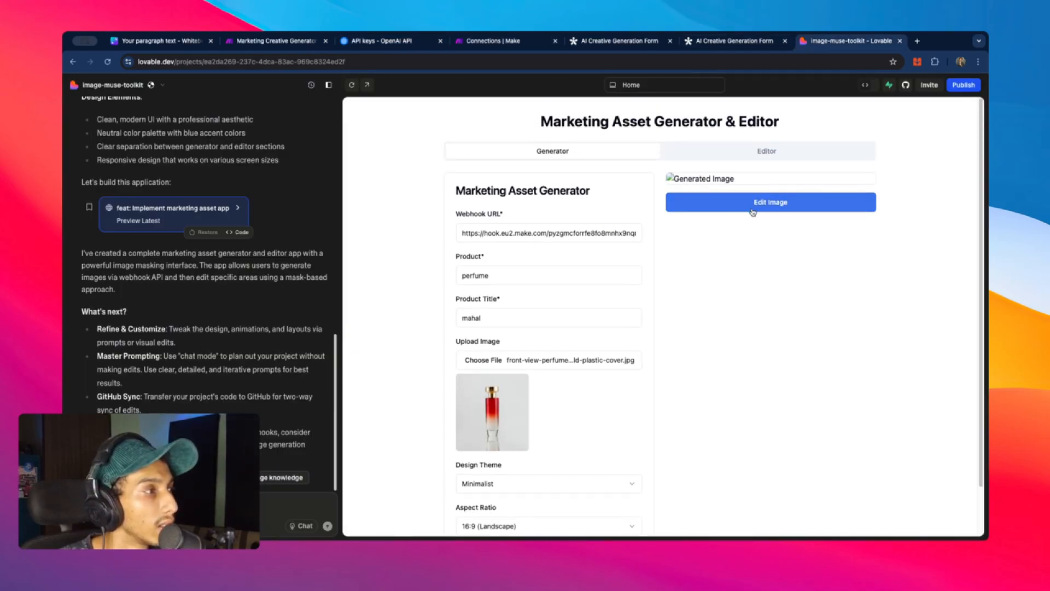
pyautogui.scroll(-2, 771, 210)
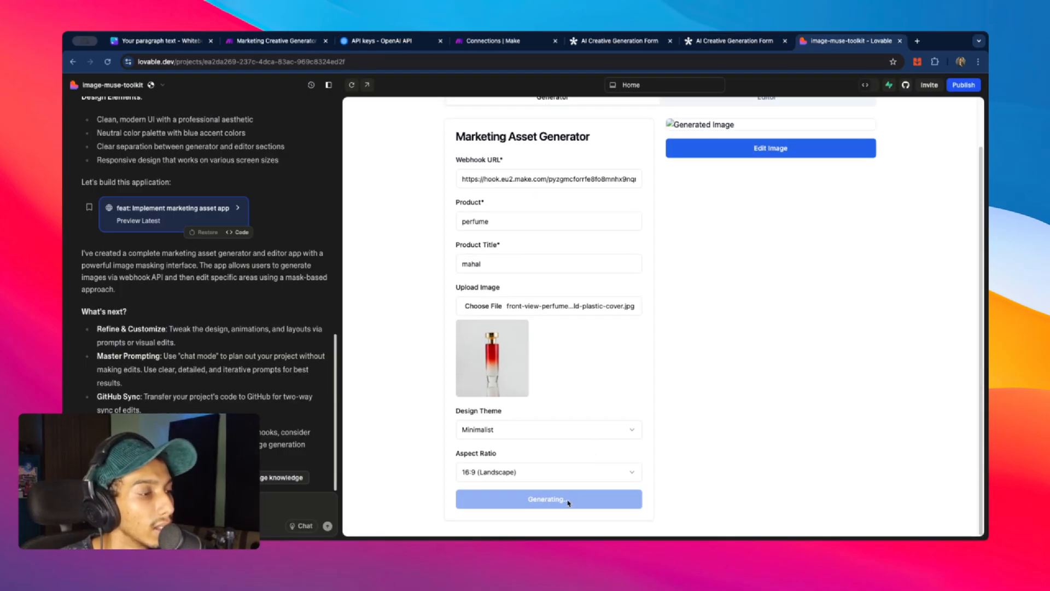
# - Confirm the Make run's webhook response returned status 200, then view the generated creative in Lovable
pyautogui.click(278, 41)
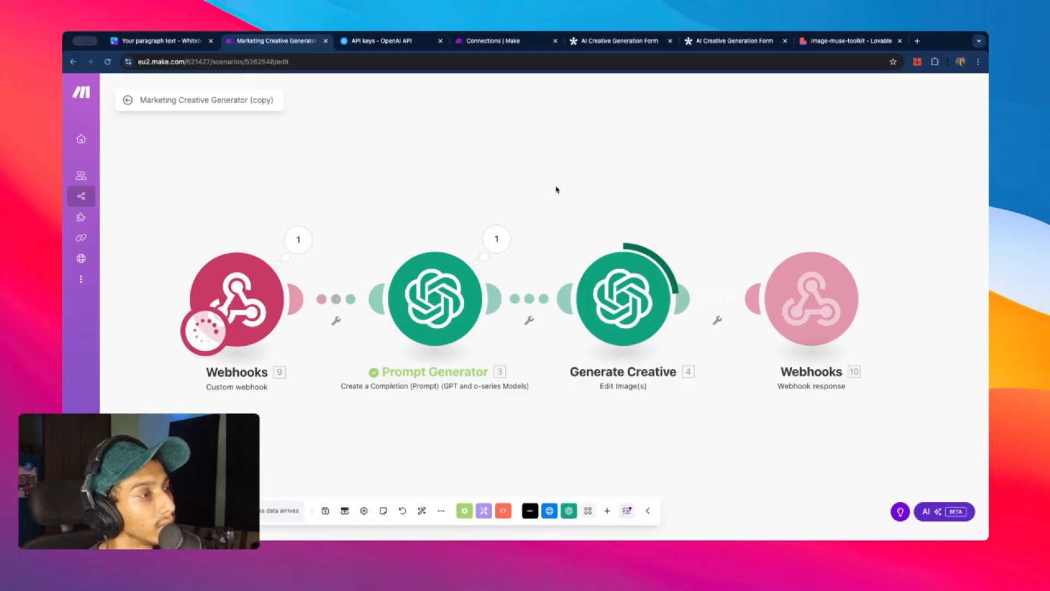
pyautogui.click(872, 239)
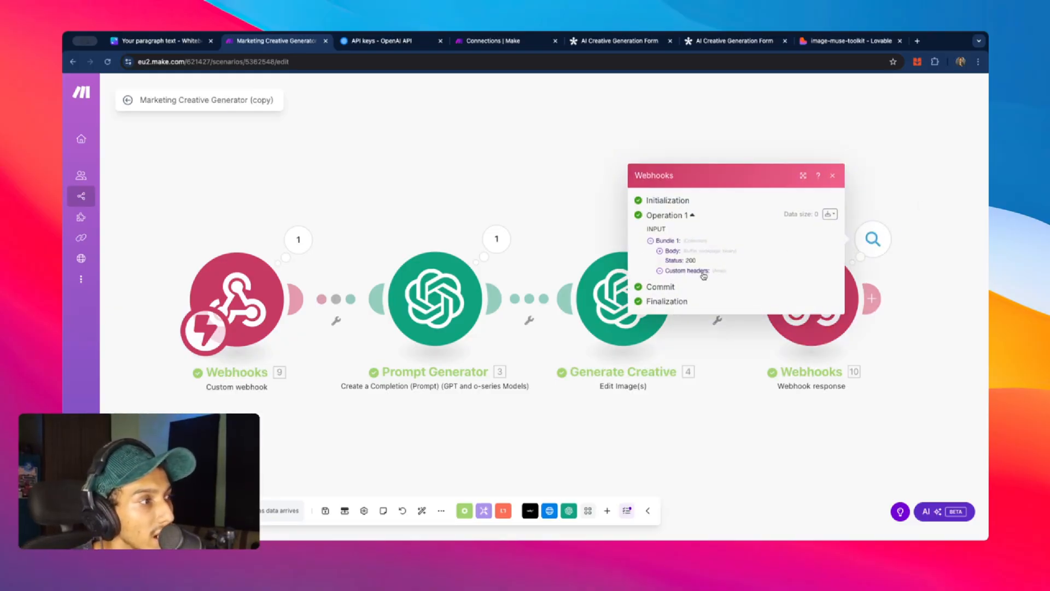
pyautogui.click(586, 205)
pyautogui.click(843, 46)
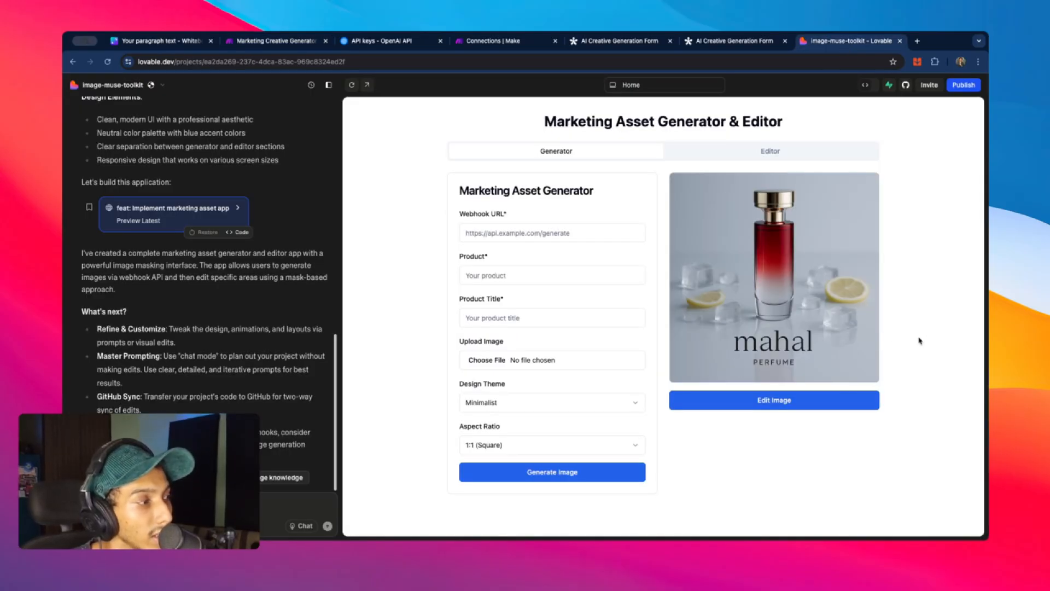
# - Load the mahal creative into the Image Editor and paint mask strokes, enlarging the brush to 64px
pyautogui.click(810, 398)
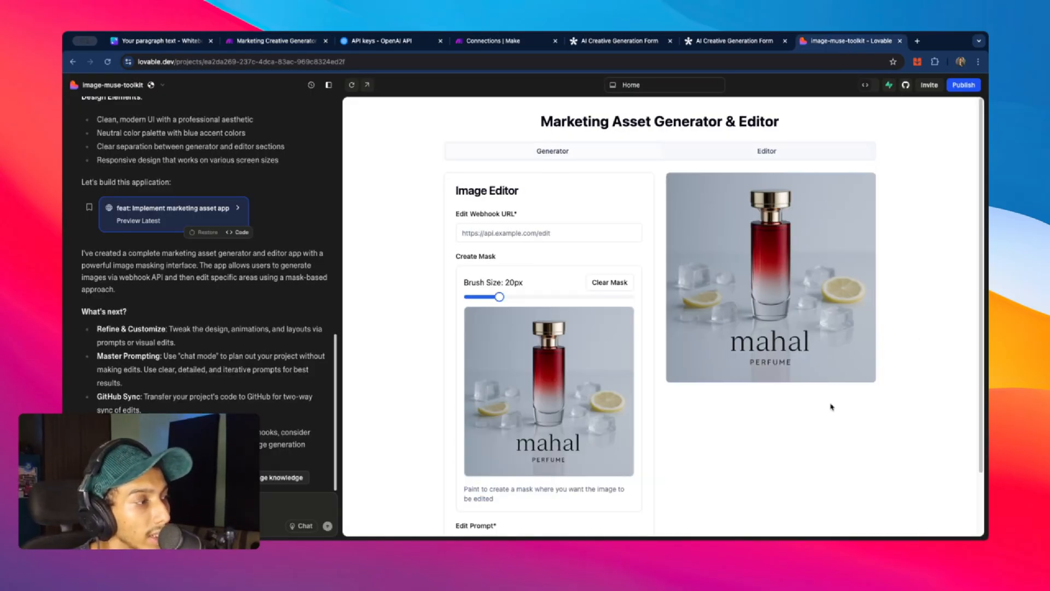
pyautogui.scroll(-3, 783, 379)
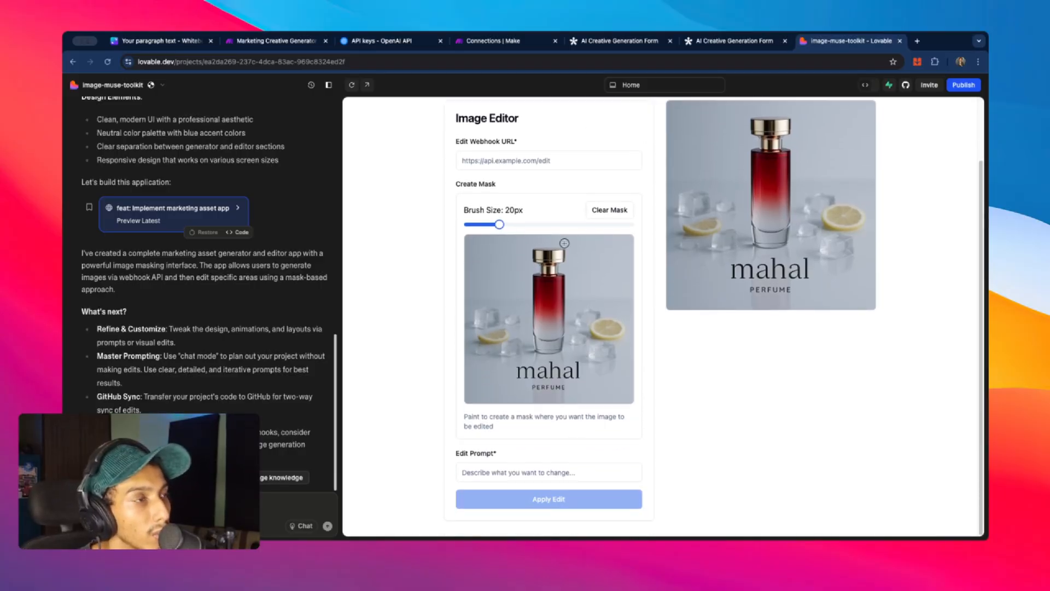
pyautogui.scroll(2, 462, 164)
pyautogui.scroll(-2, 573, 237)
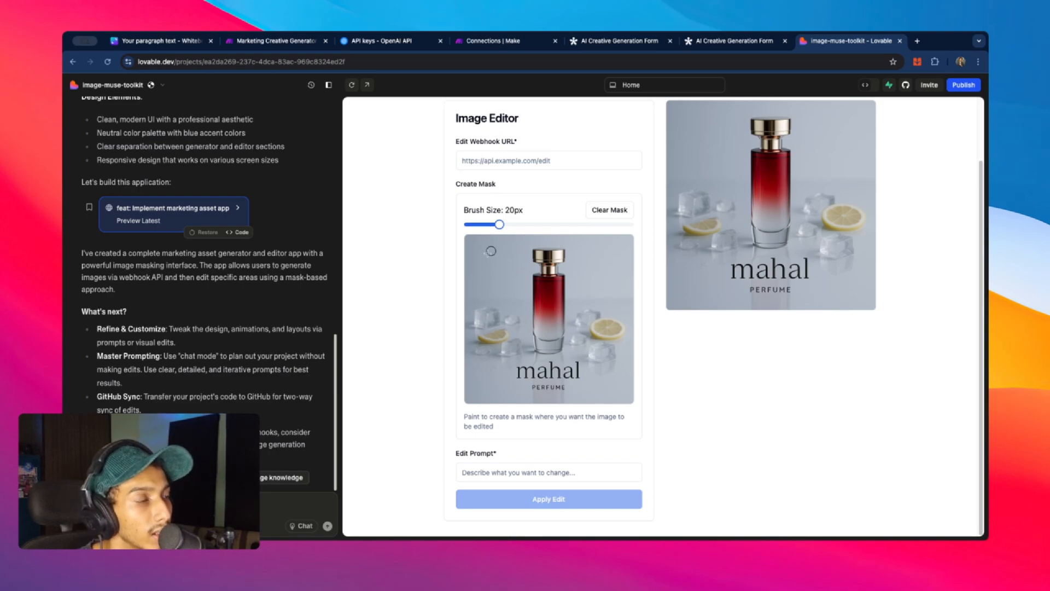
pyautogui.moveTo(468, 237)
pyautogui.mouseDown()
pyautogui.moveTo(495, 260)
pyautogui.moveTo(494, 287)
pyautogui.mouseUp()
pyautogui.moveTo(499, 224); pyautogui.dragTo(570, 224)
pyautogui.moveTo(482, 241)
pyautogui.mouseDown()
pyautogui.moveTo(486, 288)
pyautogui.moveTo(505, 306)
pyautogui.moveTo(495, 253)
pyautogui.moveTo(506, 257)
pyautogui.moveTo(517, 322)
pyautogui.moveTo(477, 333)
pyautogui.moveTo(522, 333)
pyautogui.moveTo(479, 359)
pyautogui.mouseUp()
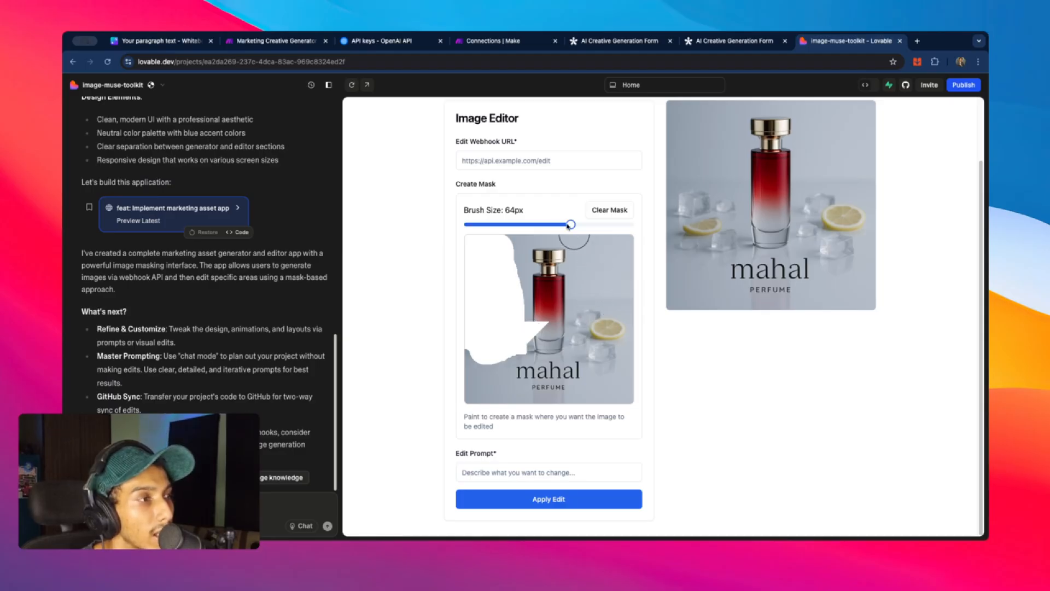
# - Mask around the lemon and ice with a 35px brush, then clear the mask
pyautogui.moveTo(570, 224)
pyautogui.mouseDown()
pyautogui.moveTo(524, 224)
pyautogui.moveTo(495, 328)
pyautogui.moveTo(479, 254)
pyautogui.moveTo(468, 272)
pyautogui.moveTo(476, 328)
pyautogui.mouseUp()
pyautogui.click(609, 209)
pyautogui.moveTo(589, 257)
pyautogui.mouseDown()
pyautogui.moveTo(599, 334)
pyautogui.moveTo(596, 240)
pyautogui.moveTo(618, 317)
pyautogui.moveTo(613, 243)
pyautogui.mouseUp()
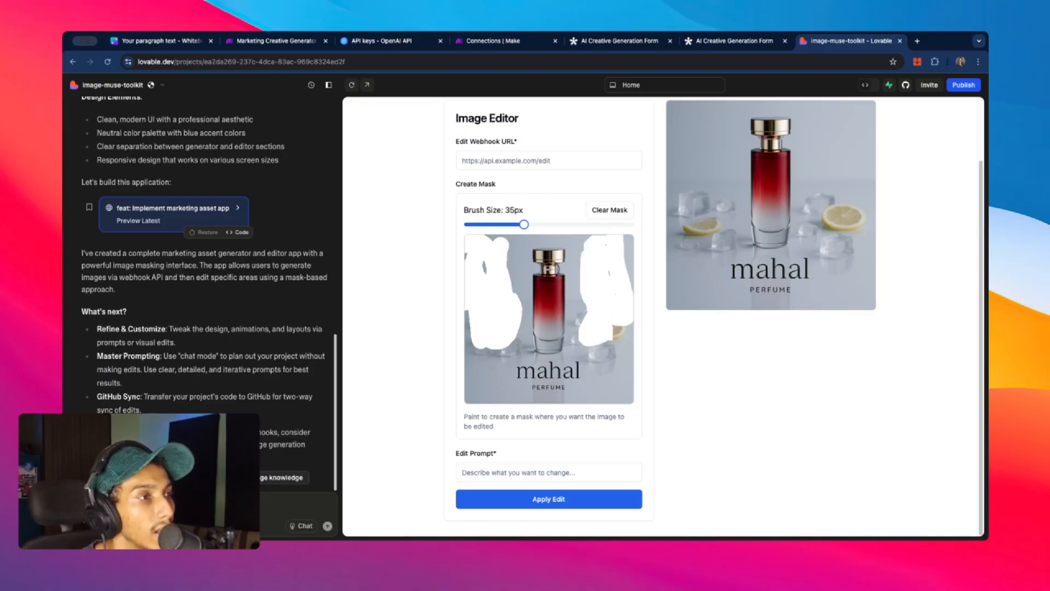
pyautogui.click(606, 213)
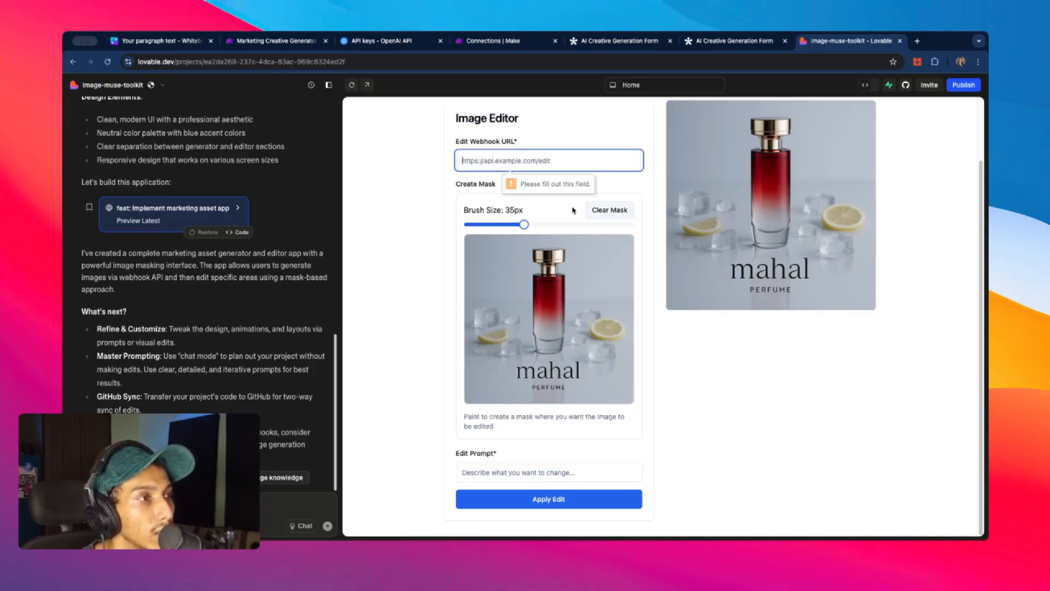
pyautogui.click(459, 120)
pyautogui.scroll(2, 509, 122)
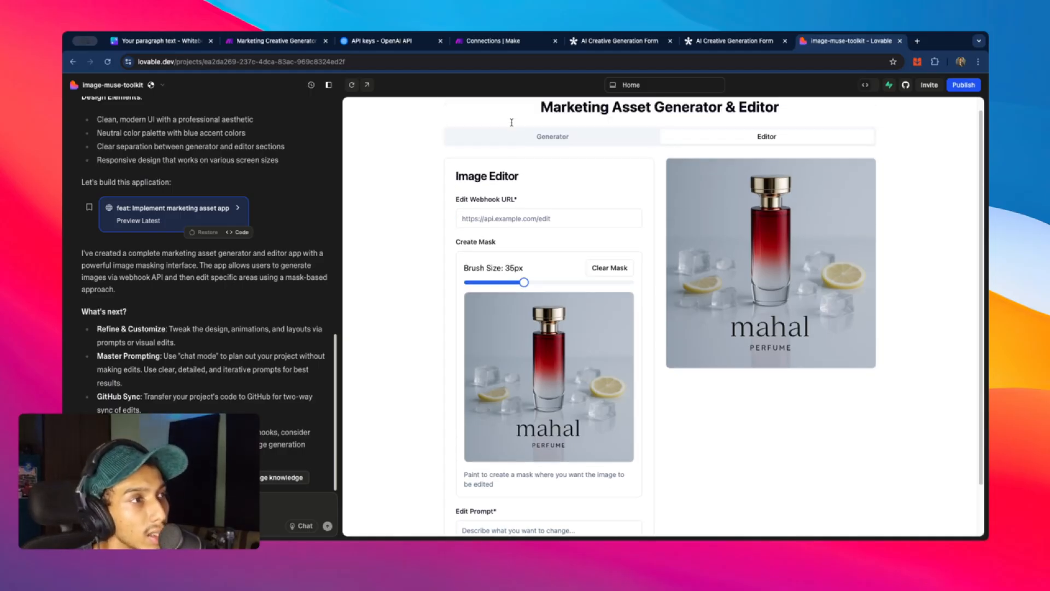
pyautogui.scroll(-2, 509, 121)
pyautogui.click(487, 42)
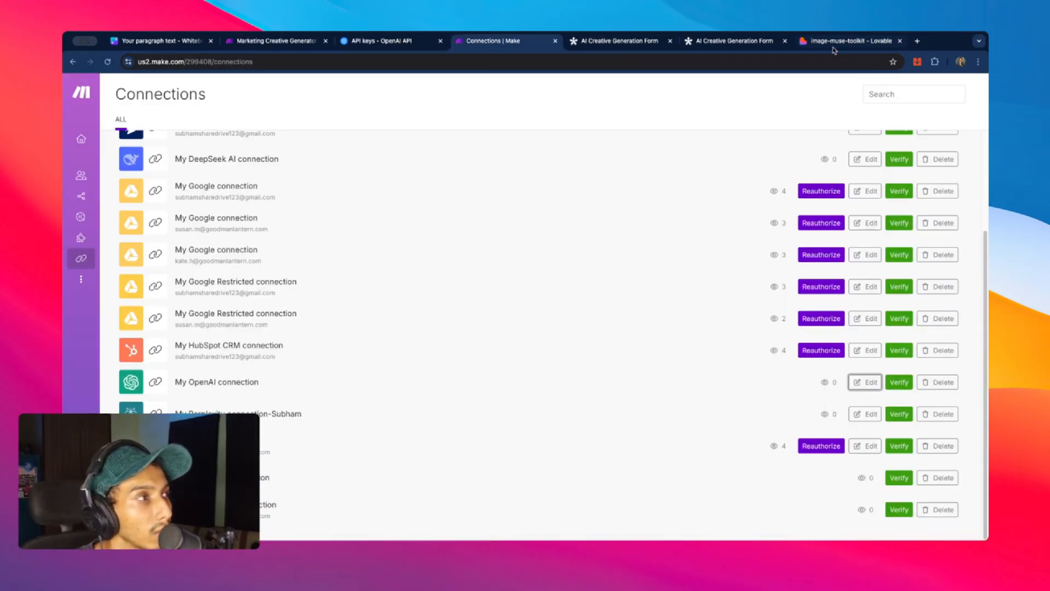
# - Save the Marketing Creative Generator scenario and export its blueprint to Downloads
pyautogui.click(276, 41)
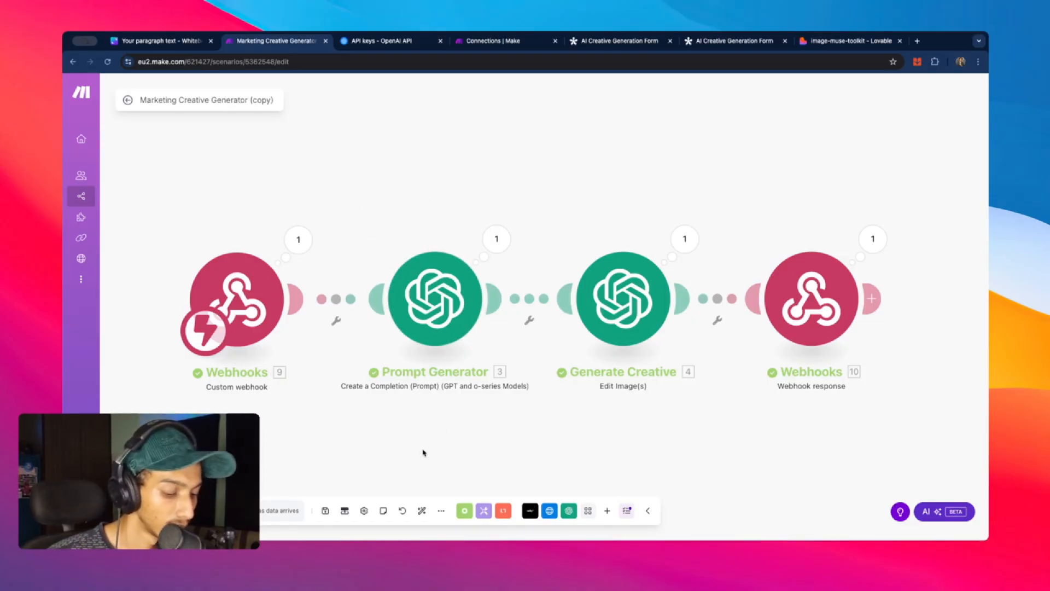
pyautogui.press('super+s')
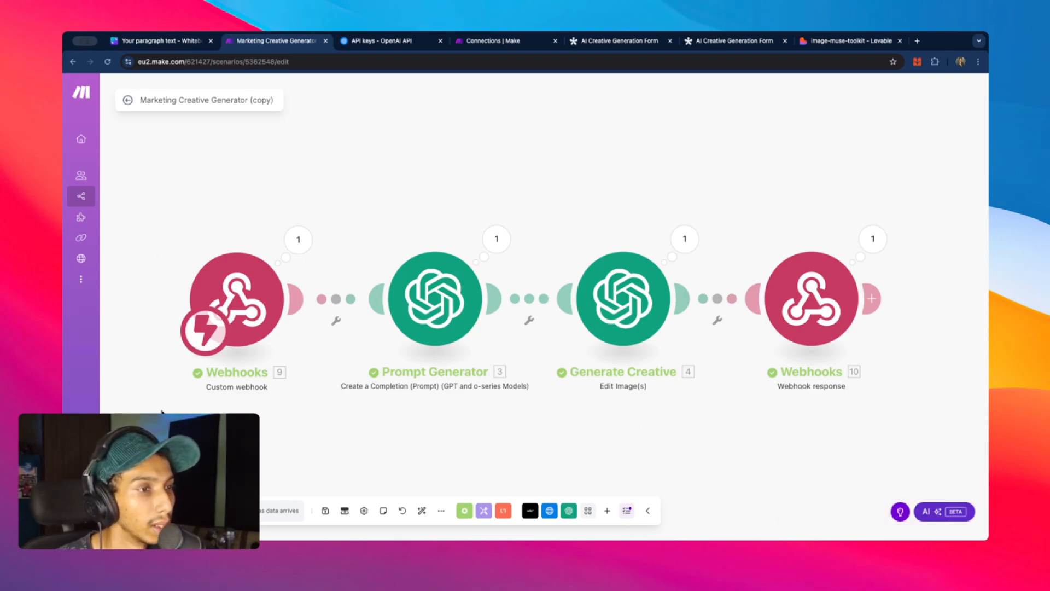
pyautogui.click(441, 510)
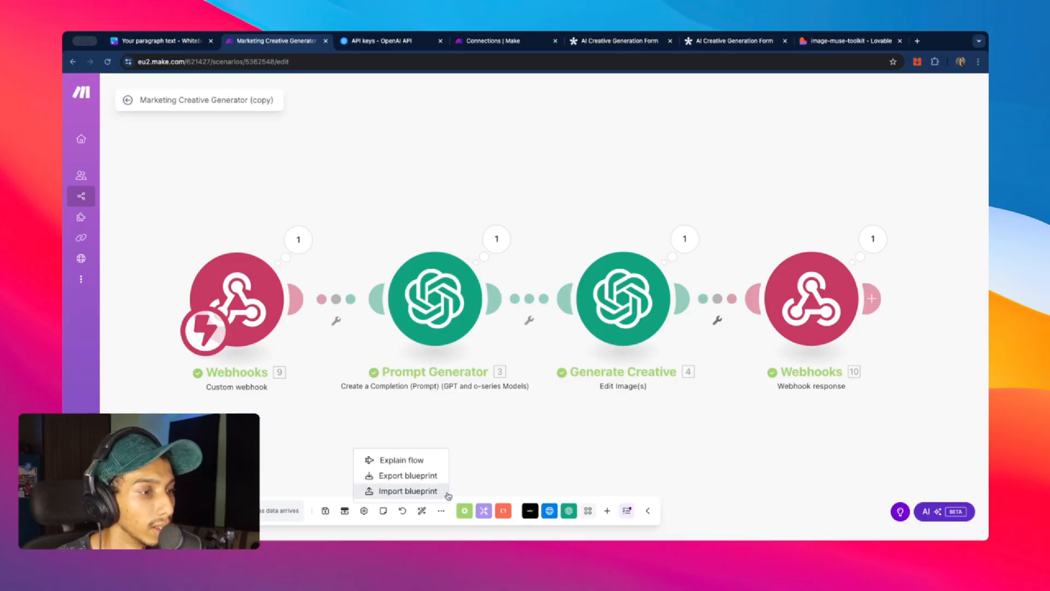
pyautogui.click(444, 475)
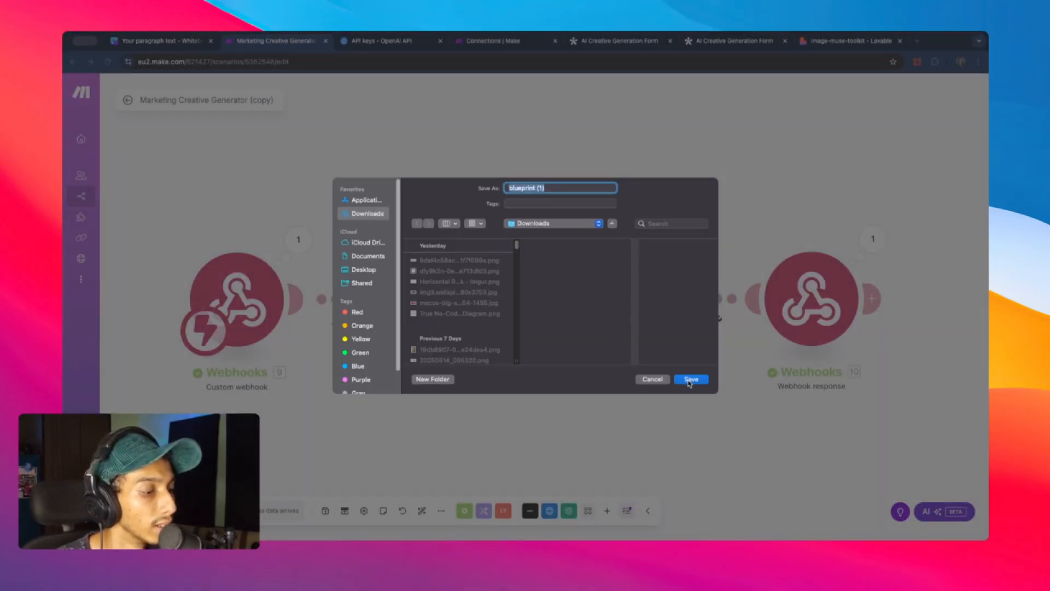
pyautogui.click(690, 379)
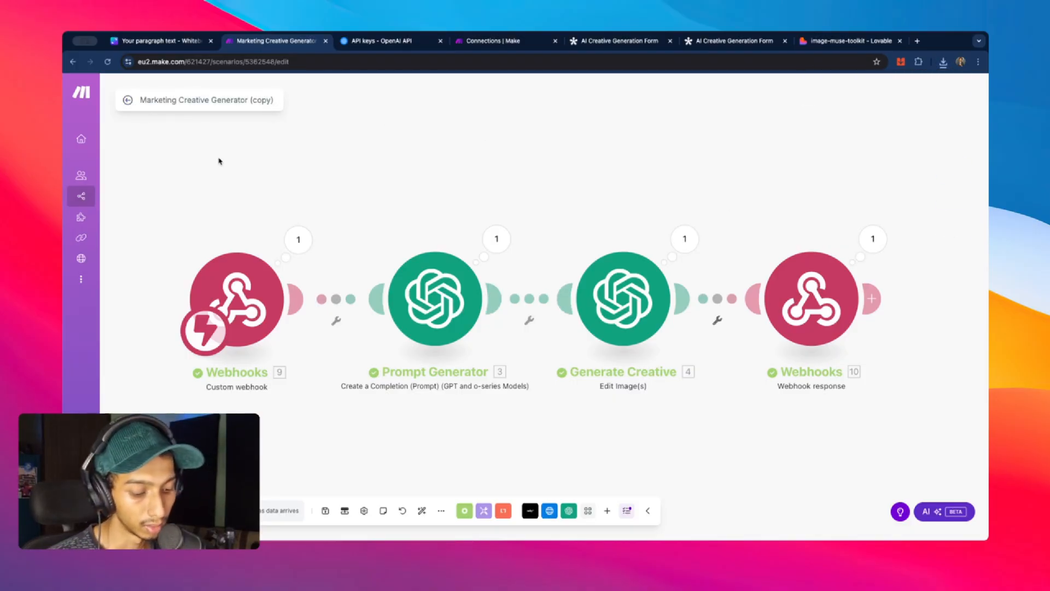
# - Save again, keep the schedule at Immediately, and return to the scenarios list
pyautogui.press('super+s')
pyautogui.click(281, 510)
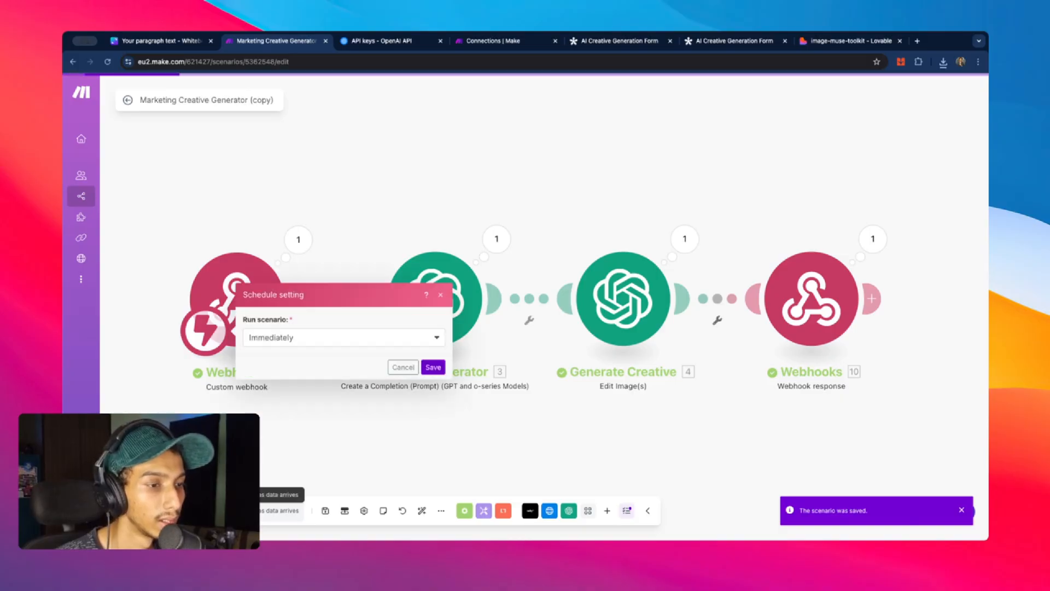
pyautogui.click(433, 367)
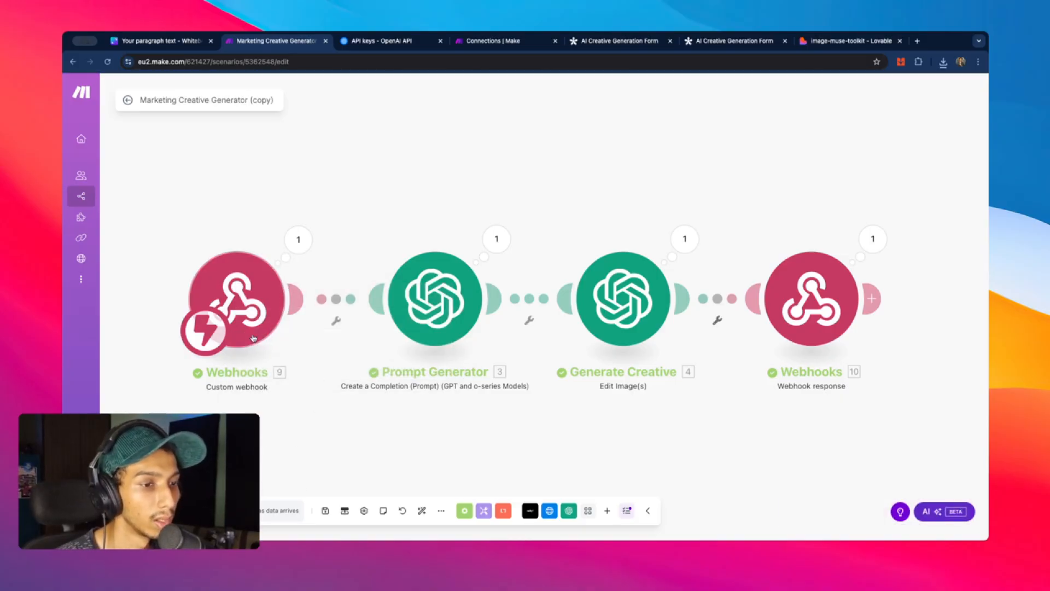
pyautogui.click(127, 100)
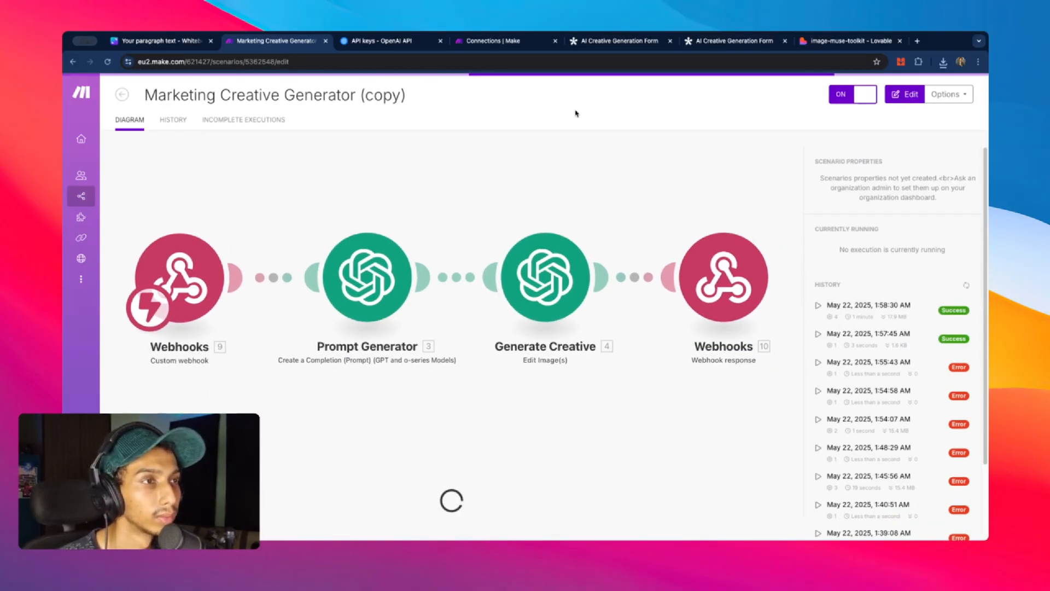
pyautogui.click(129, 197)
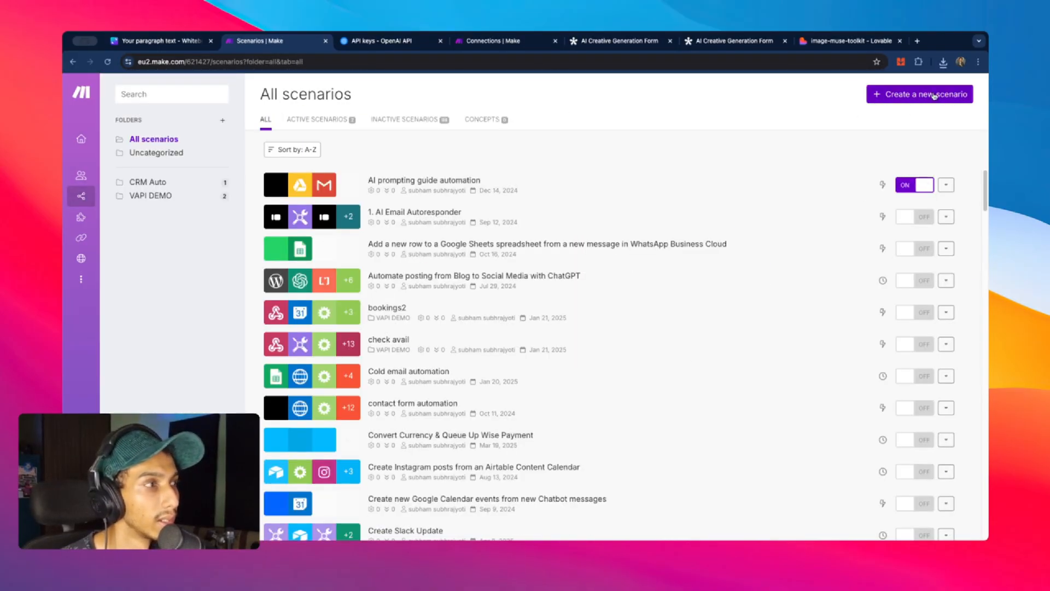
# - Create a new scenario named 'Creative editor'
pyautogui.click(925, 95)
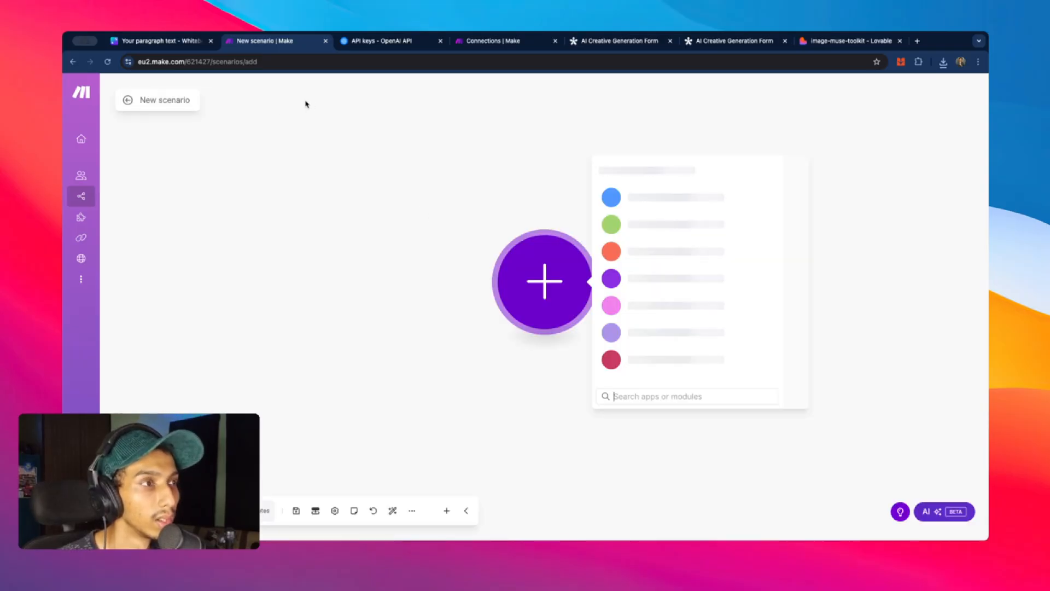
pyautogui.click(157, 103)
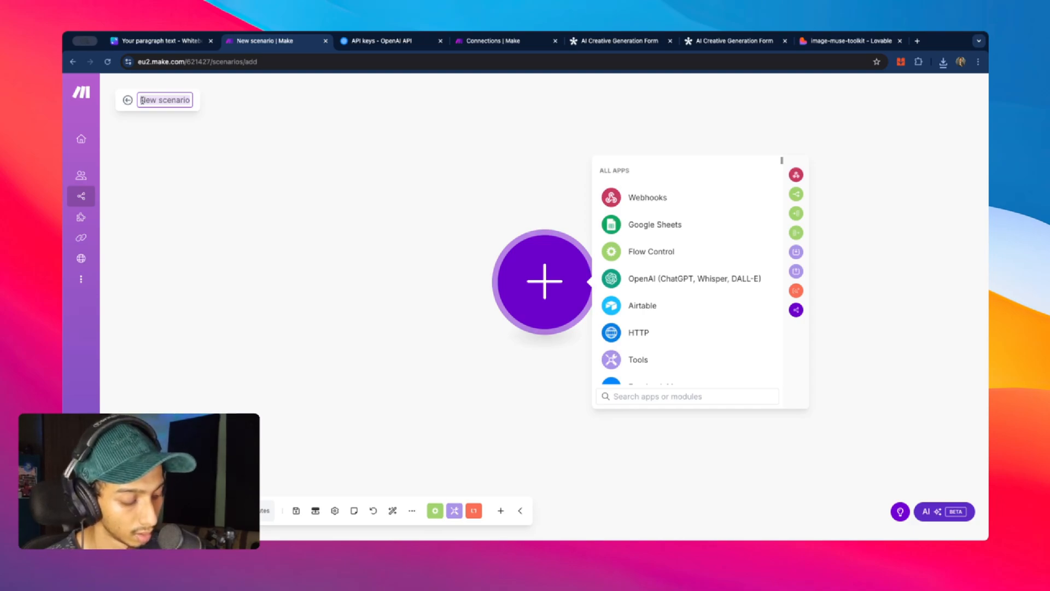
pyautogui.write('C')
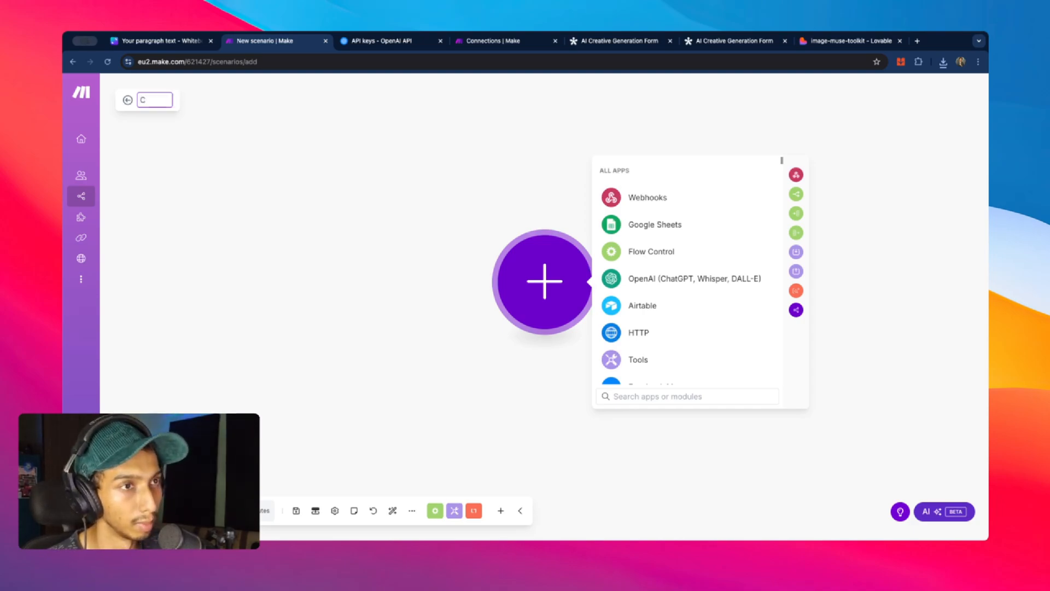
pyautogui.write('reativ')
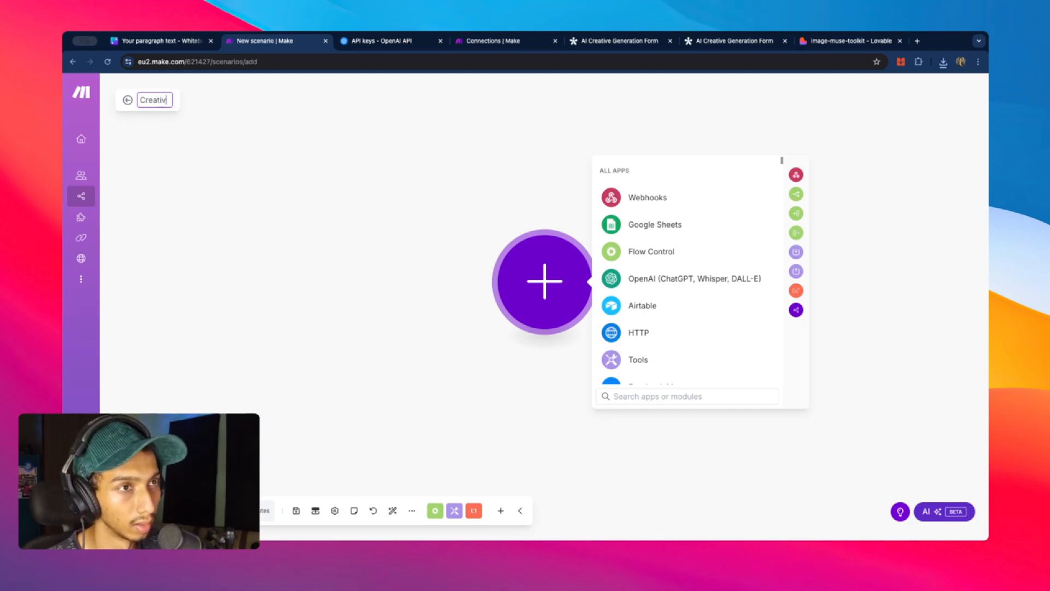
pyautogui.write('e edi')
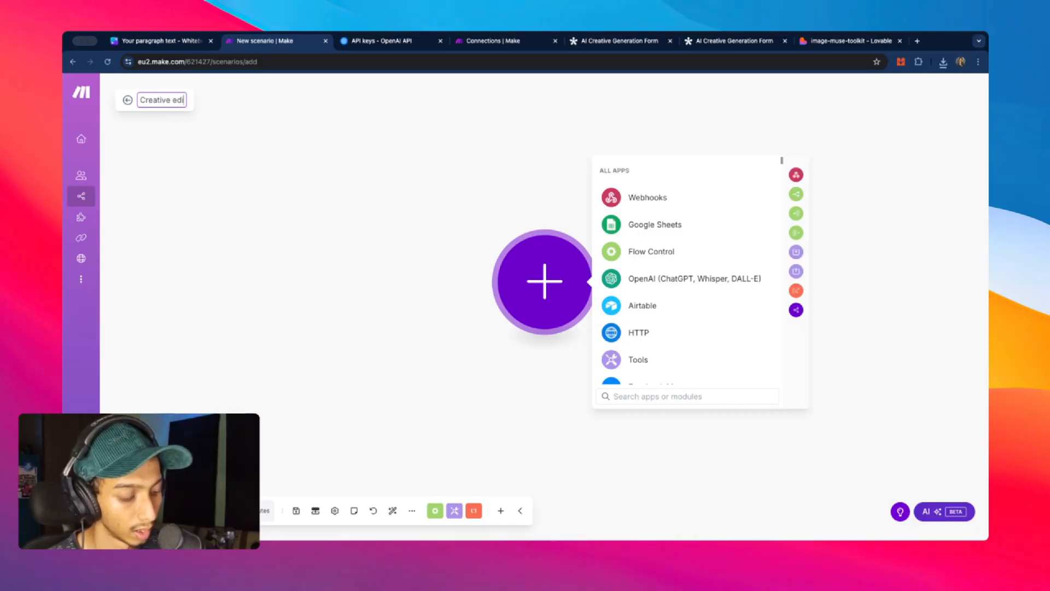
pyautogui.write('tor')
pyautogui.press('Return')
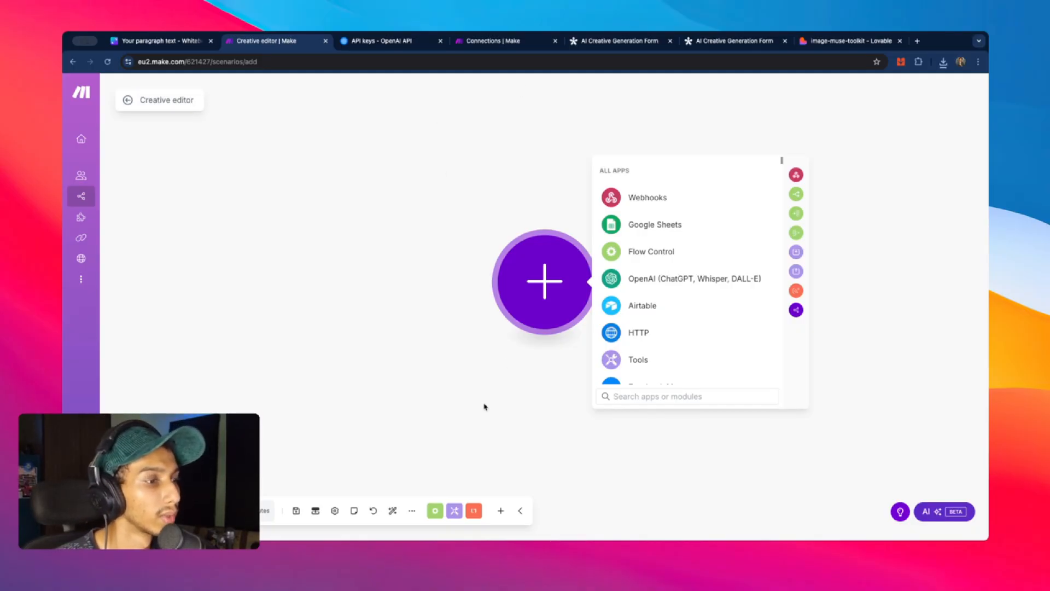
# - Import blueprint (1).json, bringing in the Webhooks, Prompt Generator, Generate Creative and webhook response modules
pyautogui.click(412, 510)
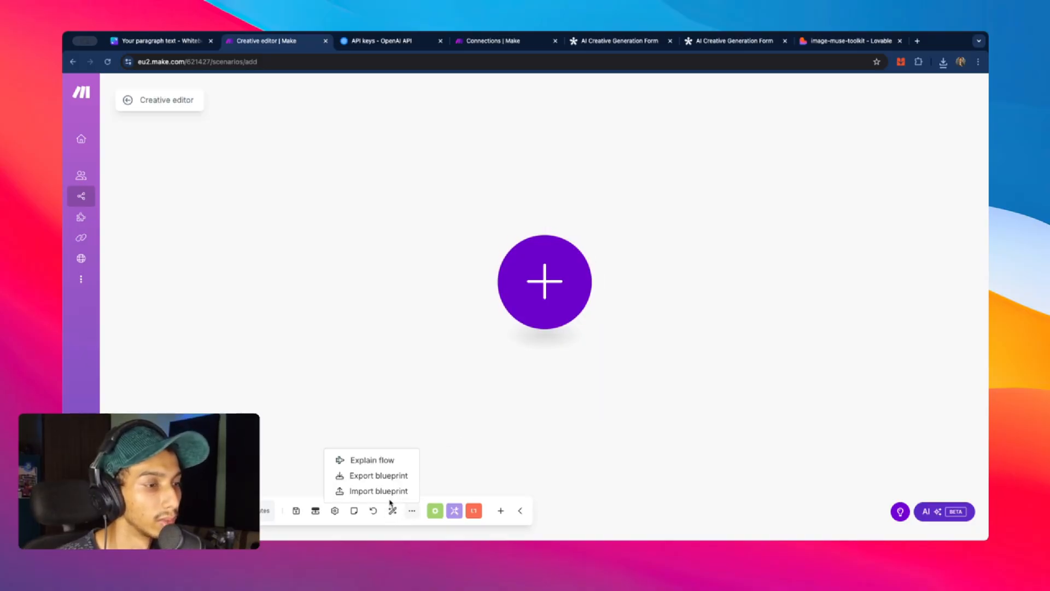
pyautogui.click(401, 490)
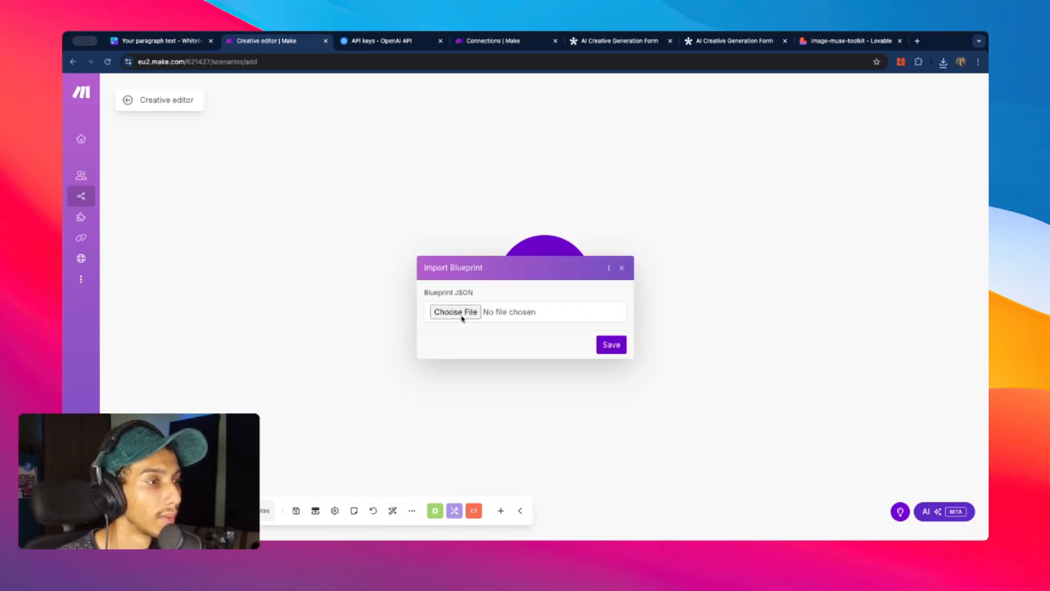
pyautogui.click(462, 313)
pyautogui.click(450, 250)
pyautogui.click(690, 393)
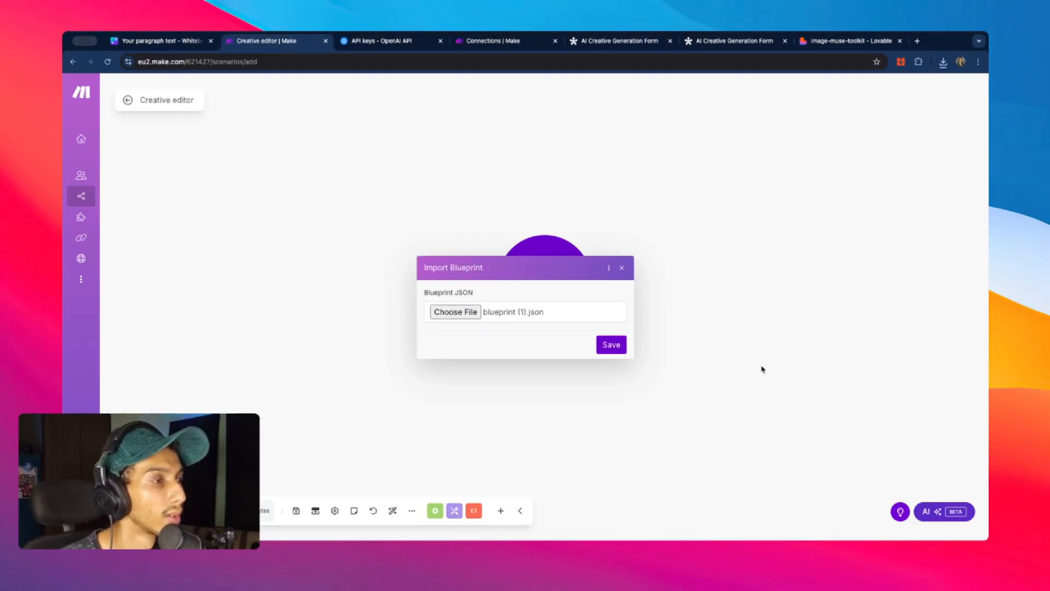
pyautogui.click(611, 345)
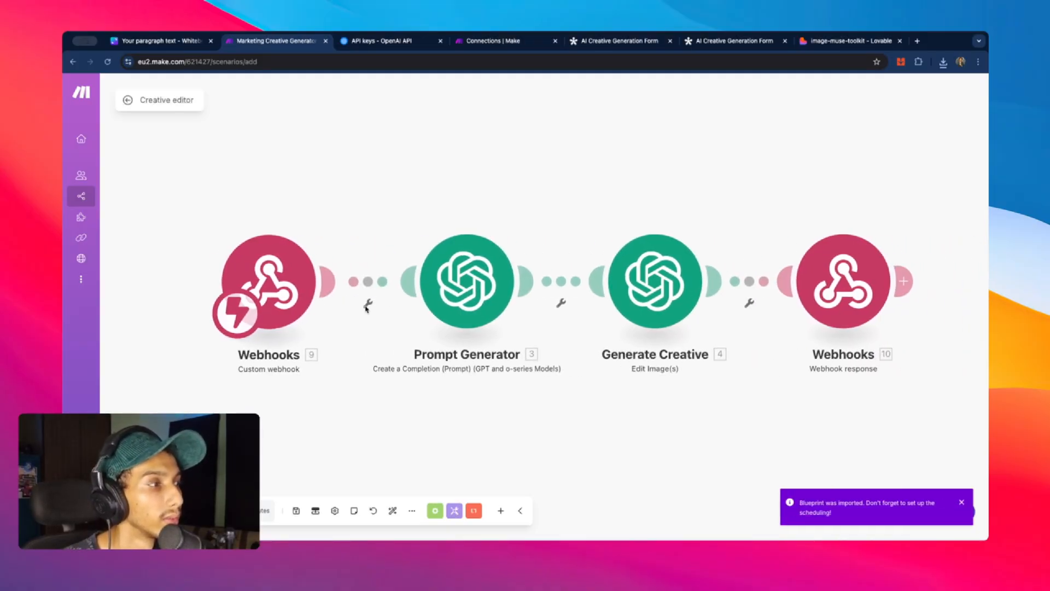
pyautogui.scroll(-3, 596, 186)
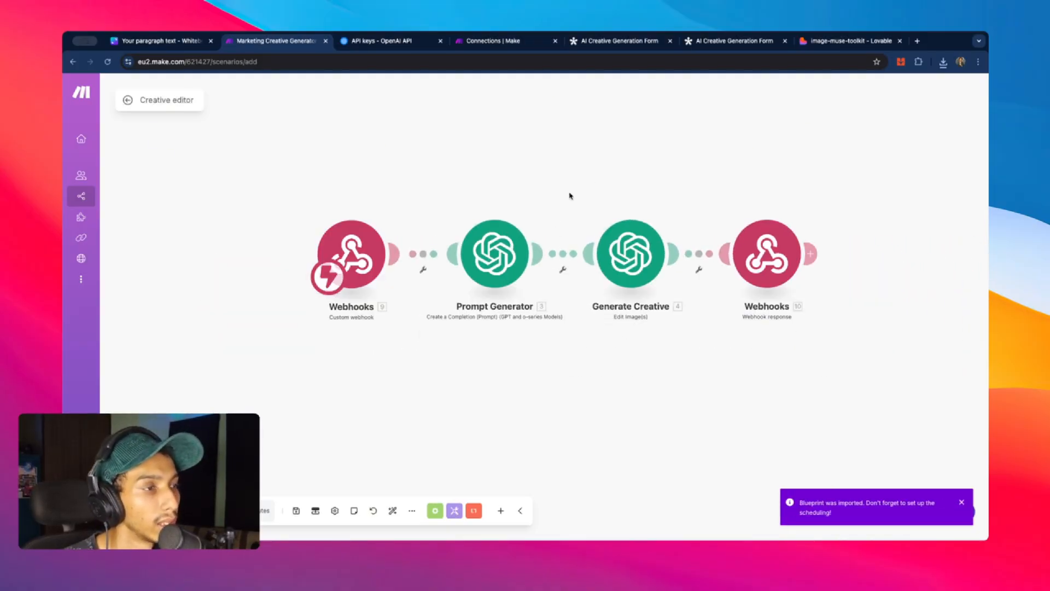
pyautogui.scroll(3, 421, 199)
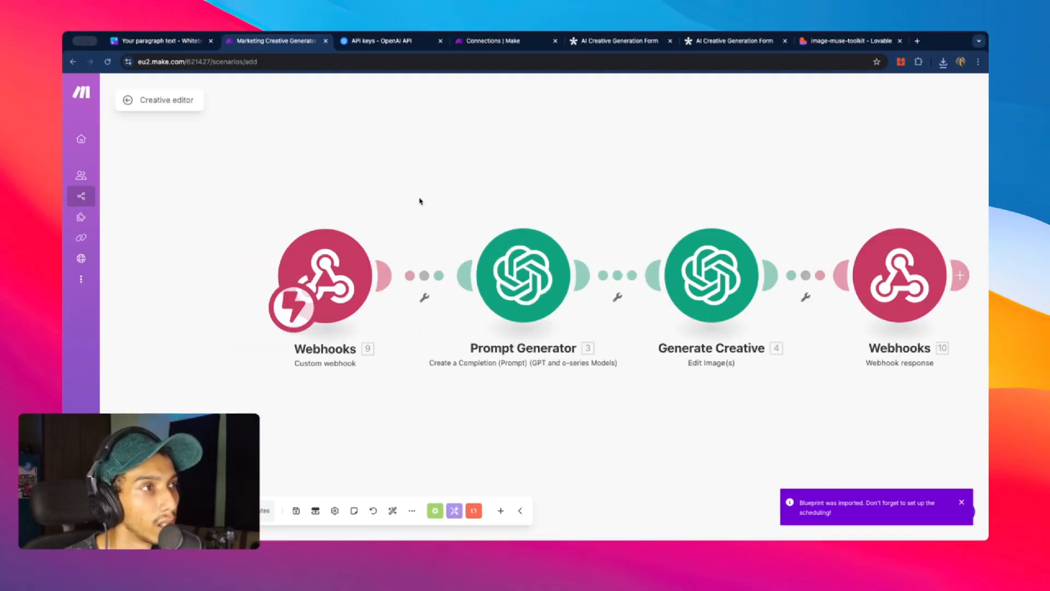
pyautogui.click(396, 267)
pyautogui.click(432, 156)
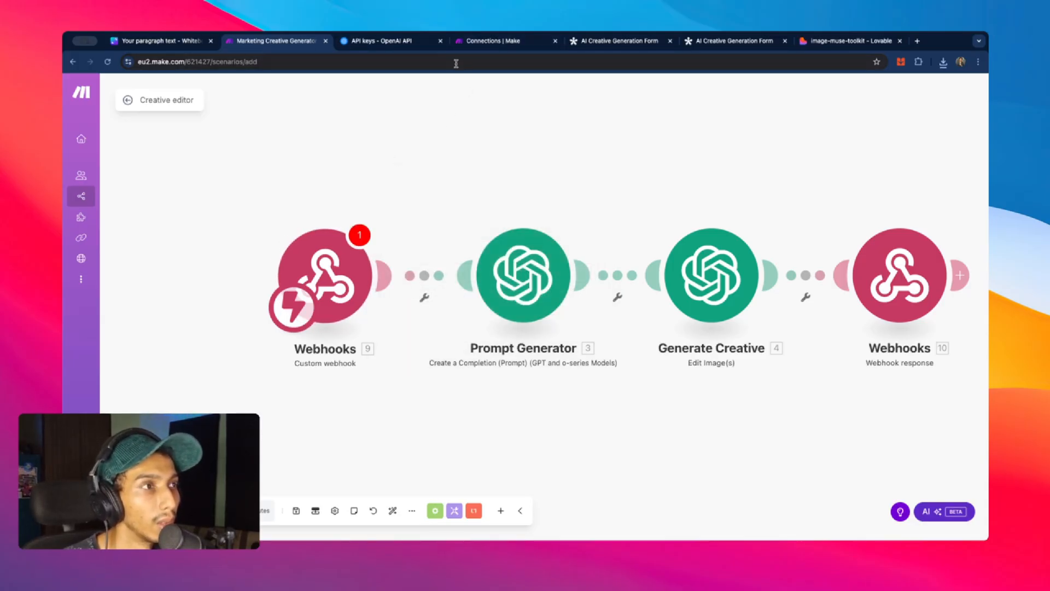
# - Focus Lovable's Edit Webhook URL field and paint a mask along the perfume image's left edge
pyautogui.click(850, 40)
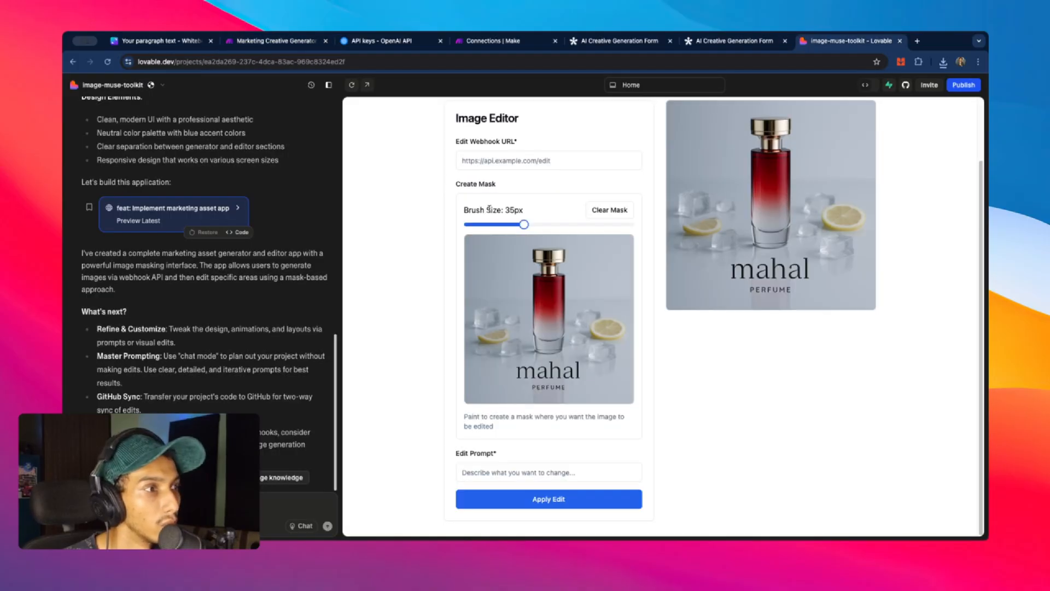
pyautogui.scroll(2, 553, 181)
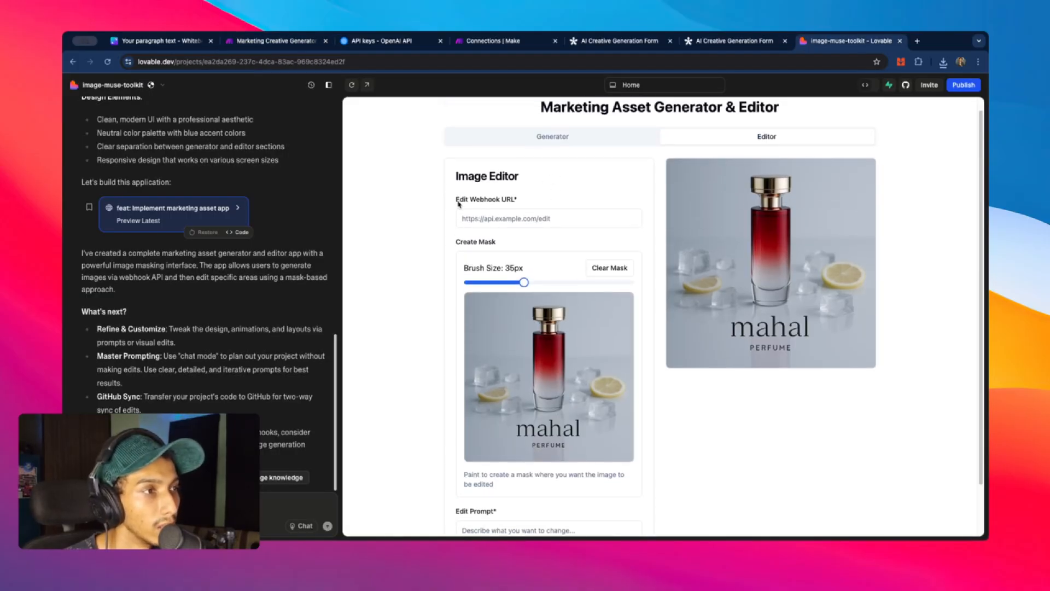
pyautogui.moveTo(458, 203); pyautogui.dragTo(551, 216)
pyautogui.click(551, 217)
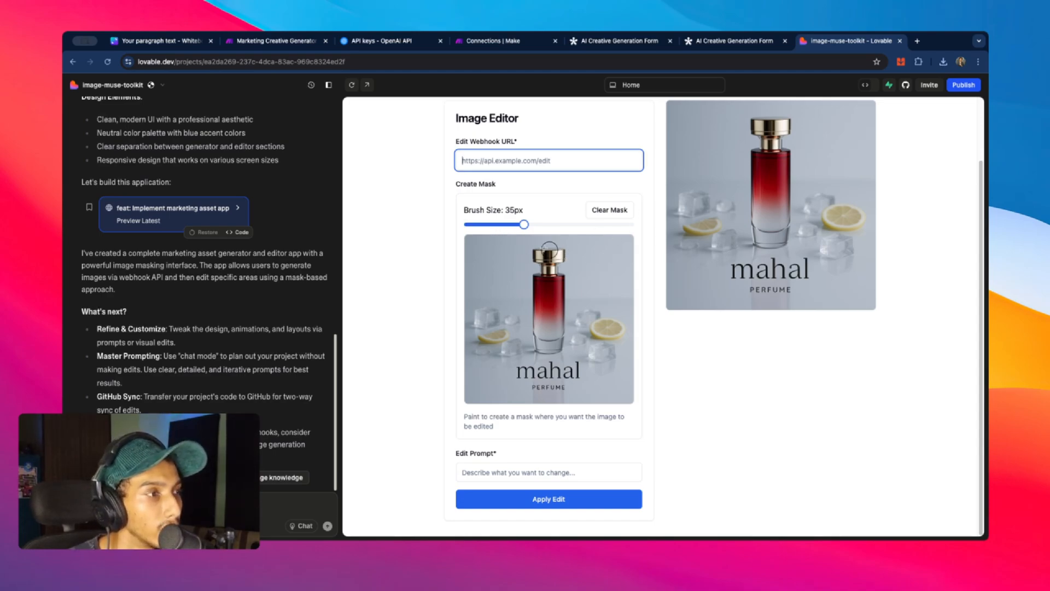
pyautogui.moveTo(475, 242)
pyautogui.mouseDown()
pyautogui.moveTo(486, 243)
pyautogui.moveTo(470, 242)
pyautogui.moveTo(474, 287)
pyautogui.moveTo(491, 258)
pyautogui.moveTo(474, 354)
pyautogui.moveTo(489, 305)
pyautogui.mouseUp()
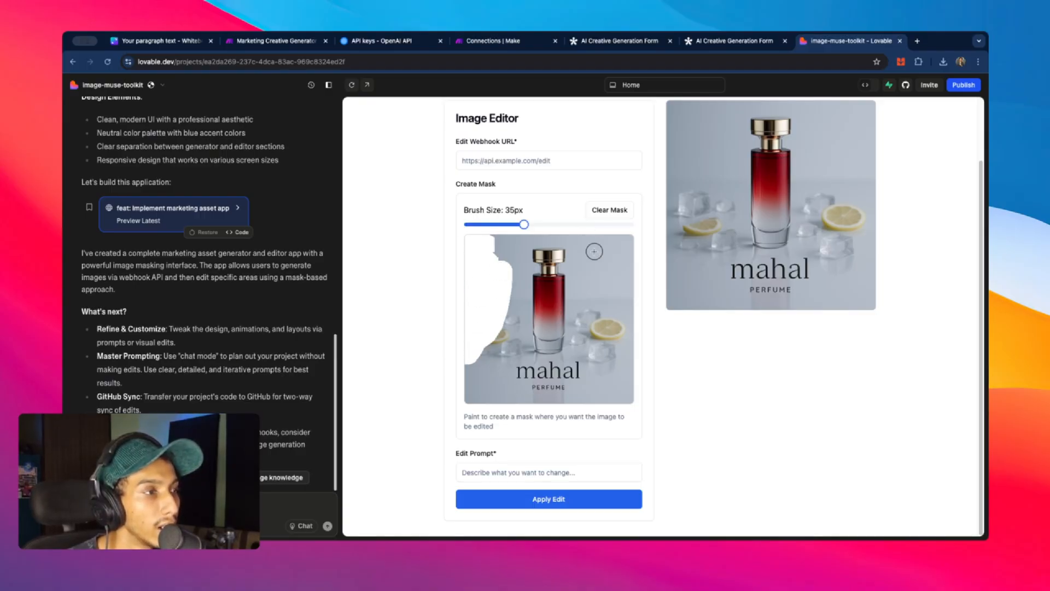
pyautogui.scroll(3, 571, 240)
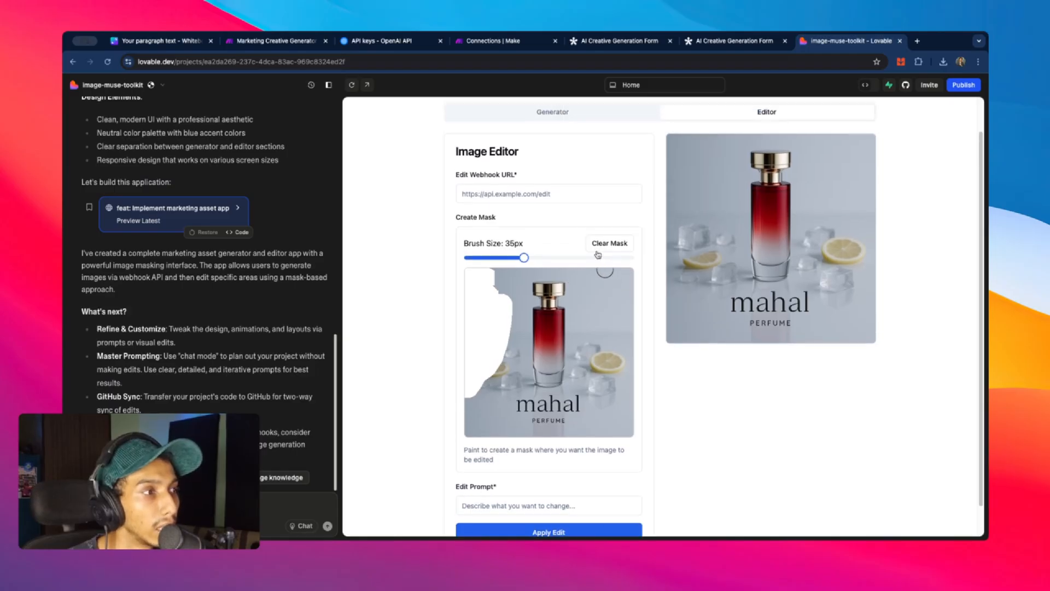
pyautogui.scroll(-3, 541, 295)
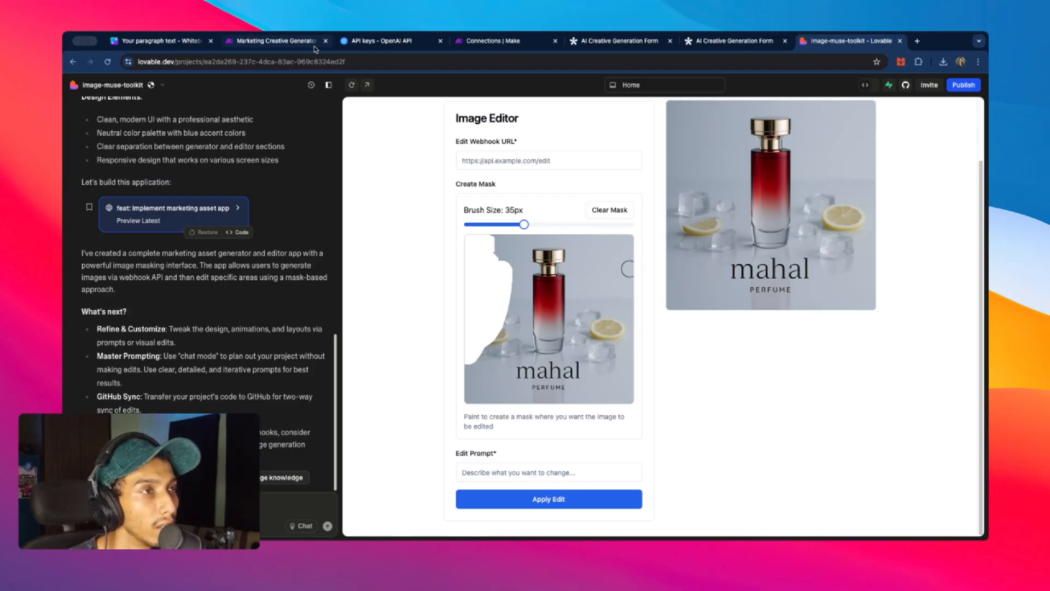
pyautogui.click(266, 44)
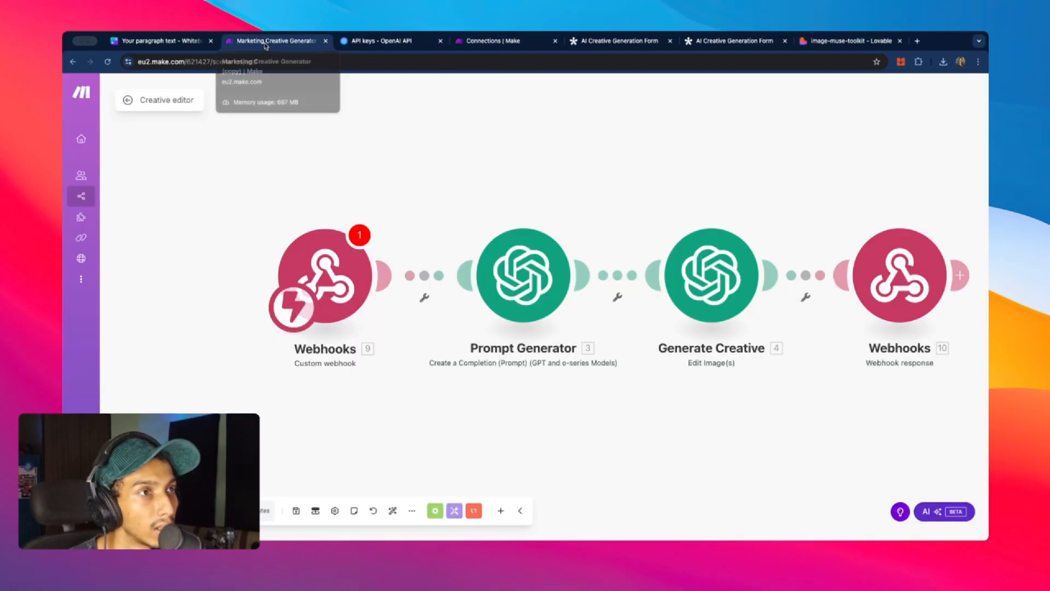
# - Add a new webhook named 'def' to the first Webhooks module and save its settings
pyautogui.click(334, 277)
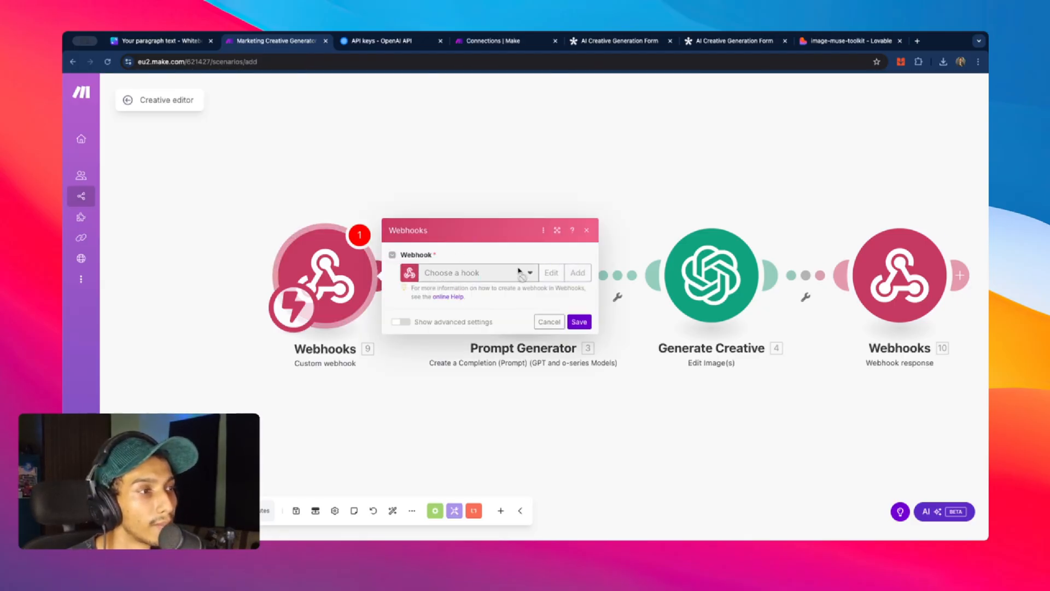
pyautogui.click(578, 273)
pyautogui.click(738, 234)
pyautogui.moveTo(739, 234); pyautogui.dragTo(556, 241)
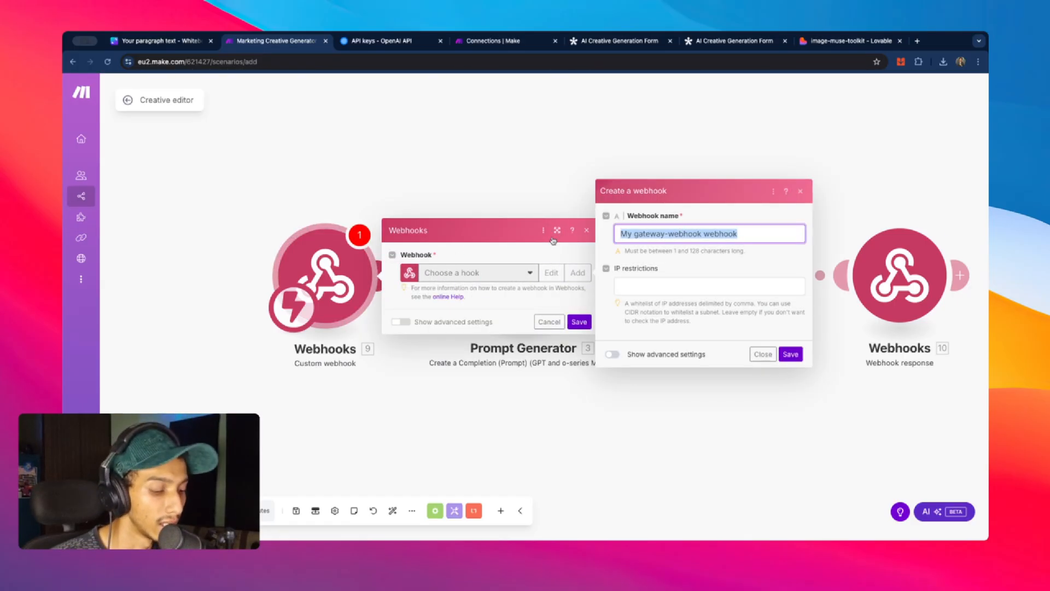
pyautogui.write('def')
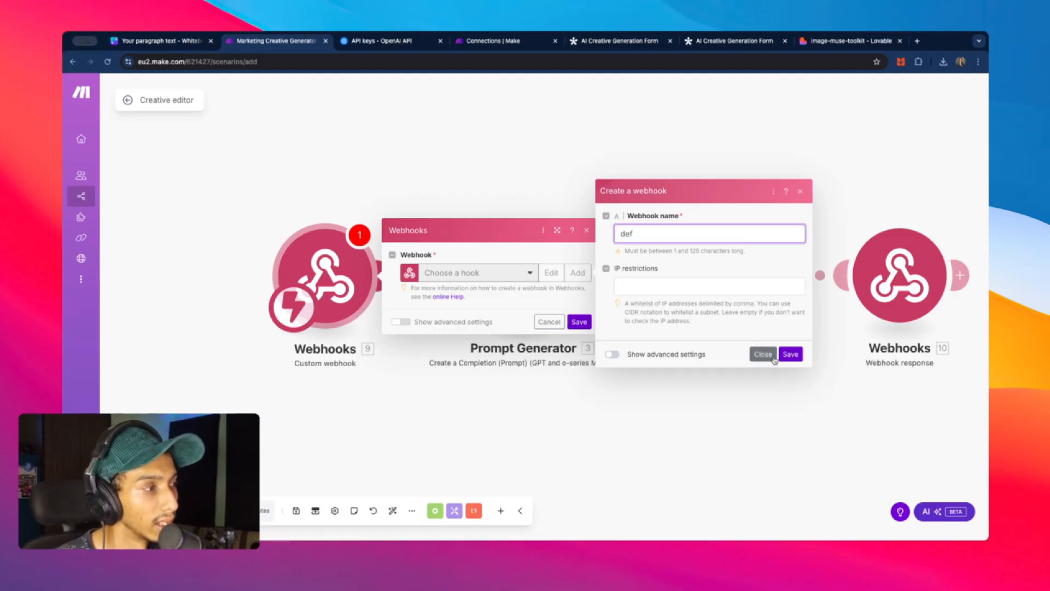
pyautogui.click(790, 354)
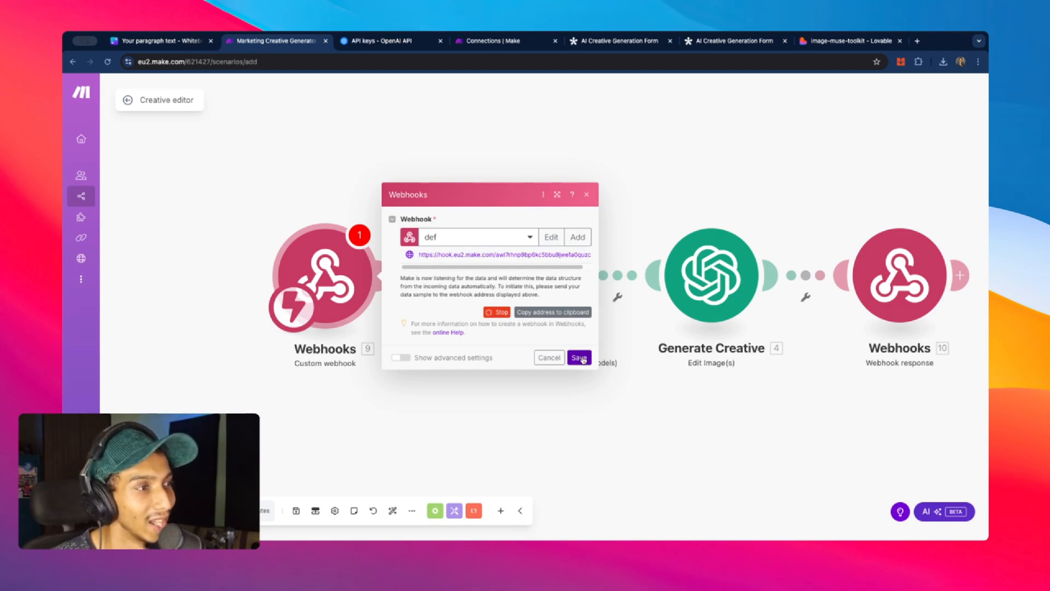
pyautogui.click(579, 357)
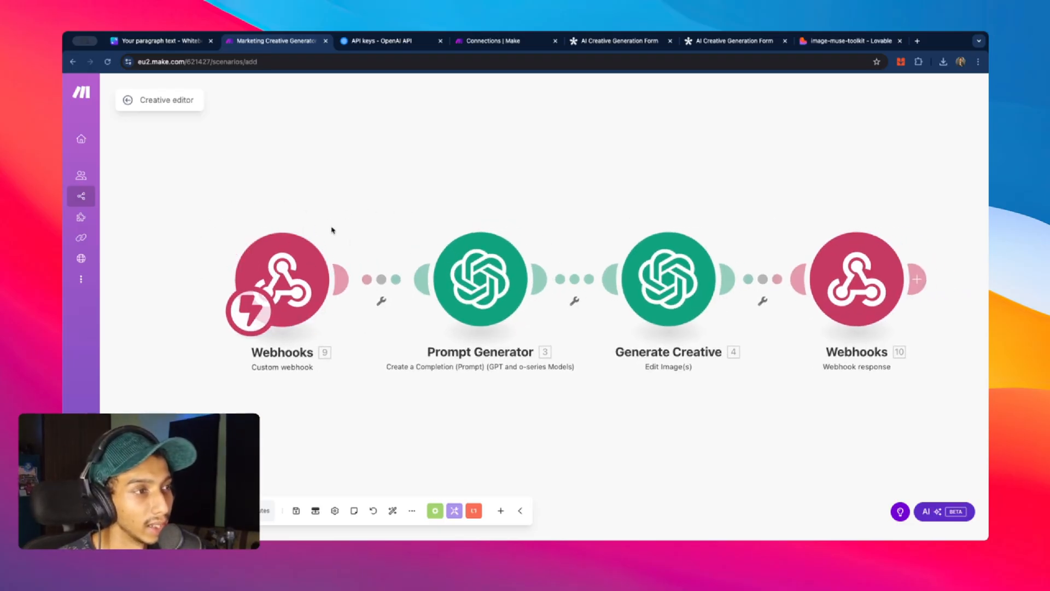
pyautogui.rightClick(262, 277)
# - Copy the Webhooks module's address and run the scenario once so it waits for incoming data
pyautogui.click(300, 298)
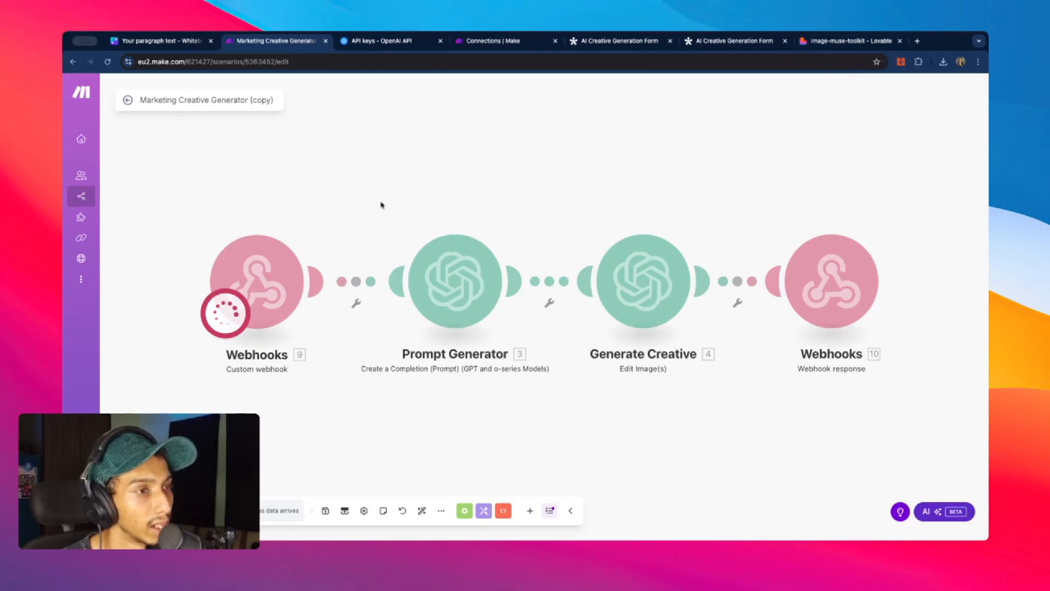
pyautogui.click(268, 290)
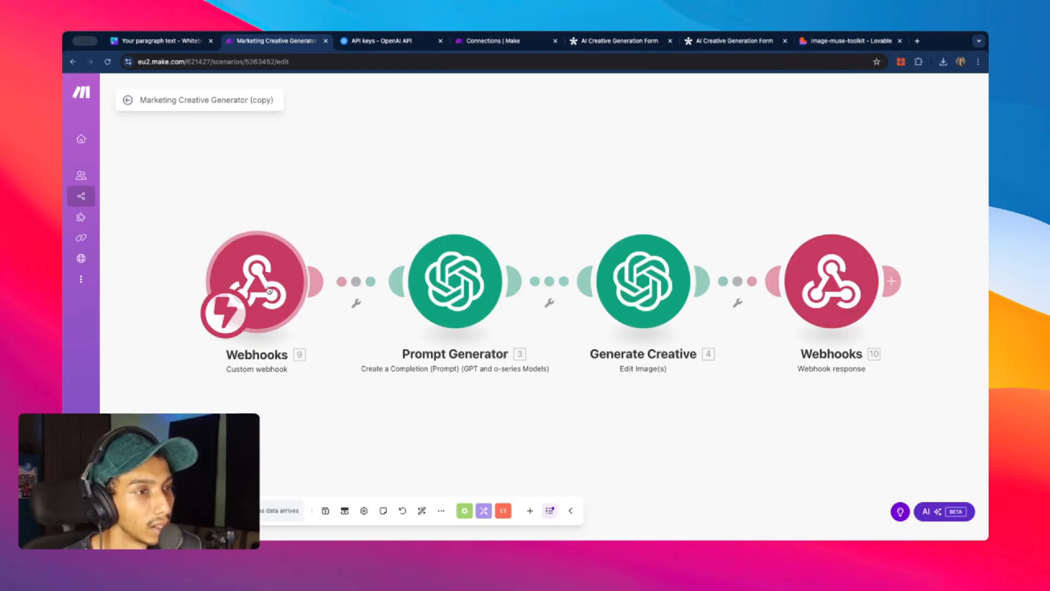
pyautogui.click(497, 302)
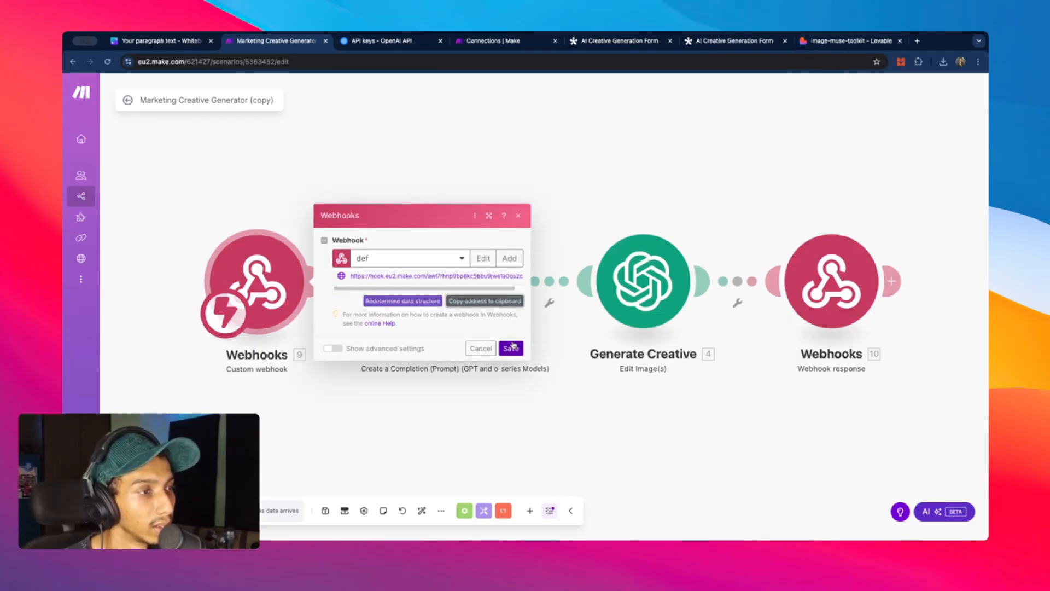
pyautogui.rightClick(255, 309)
pyautogui.click(294, 335)
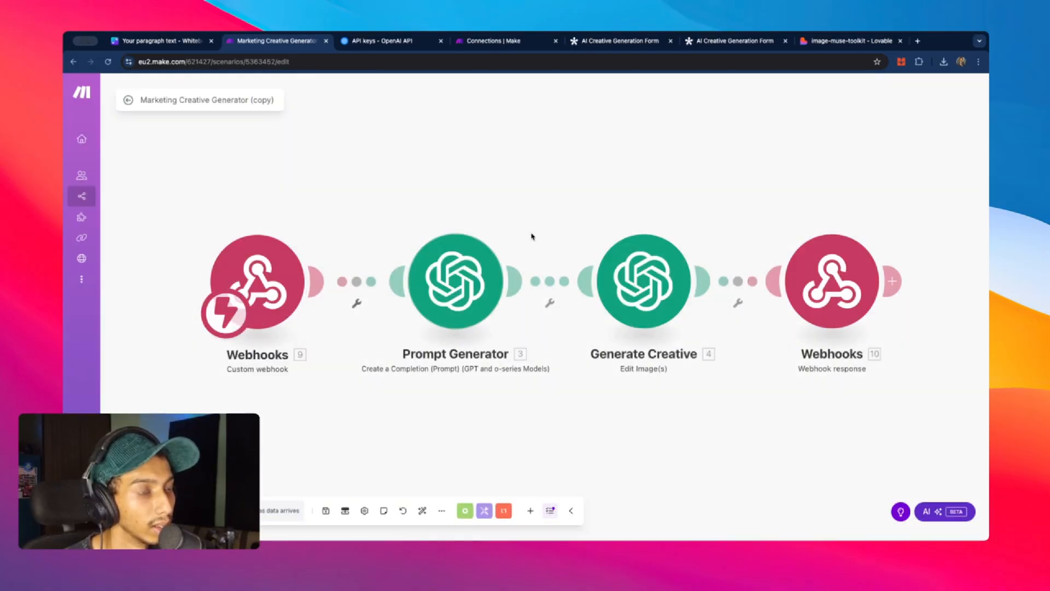
pyautogui.click(863, 44)
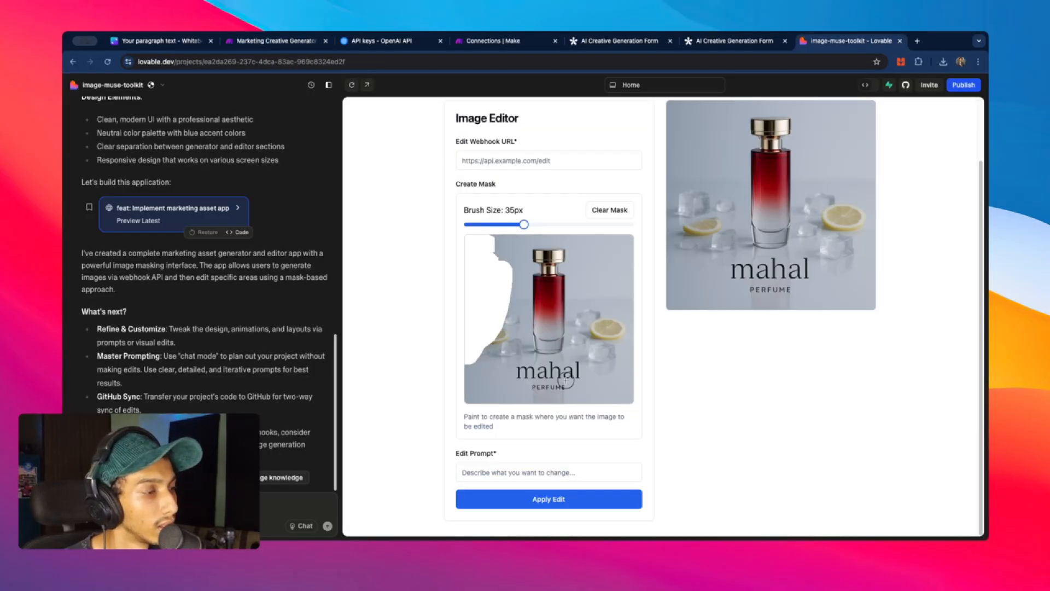
# - Paint a mask over the perfume image's right side and enter the edit prompt 'abc'
pyautogui.moveTo(615, 245)
pyautogui.mouseDown()
pyautogui.moveTo(602, 310)
pyautogui.moveTo(622, 265)
pyautogui.moveTo(597, 321)
pyautogui.moveTo(624, 338)
pyautogui.mouseUp()
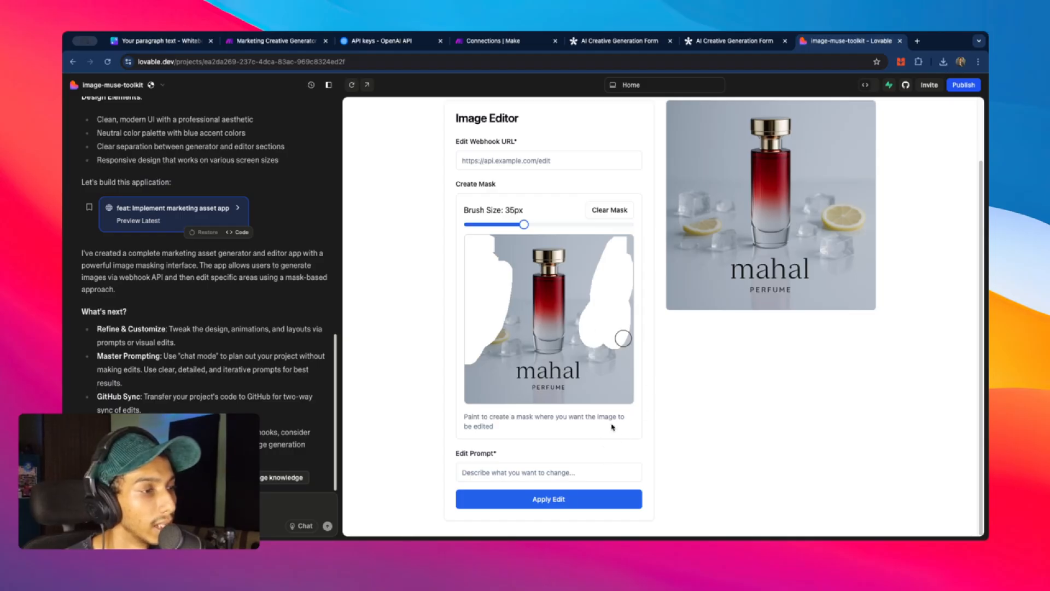
pyautogui.click(544, 473)
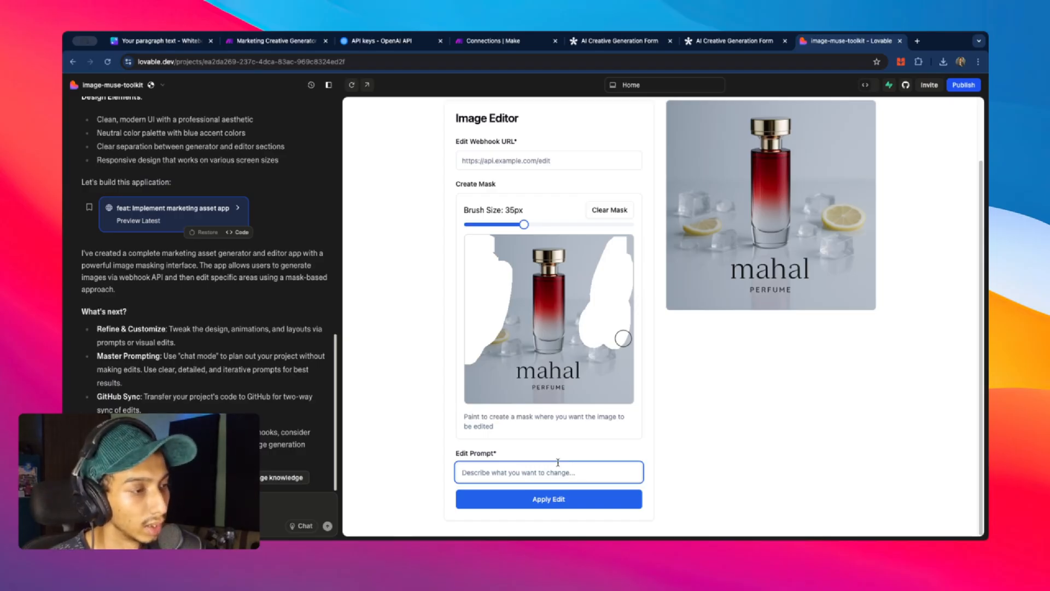
pyautogui.write('ab')
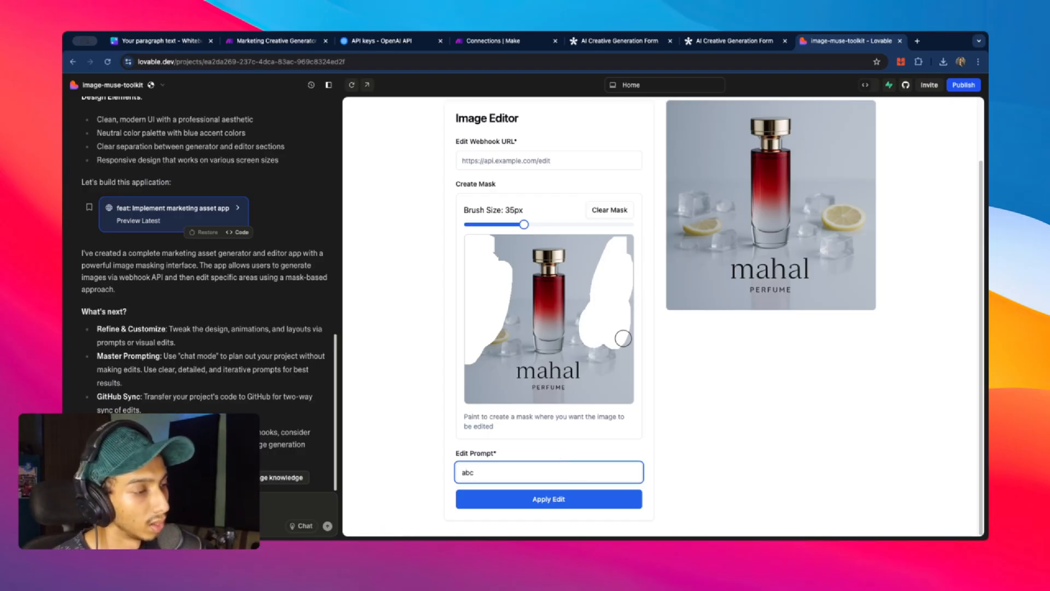
pyautogui.write('c')
# - Paste the Make webhook URL into the editor and submit the edit with Apply Edit
pyautogui.click(605, 499)
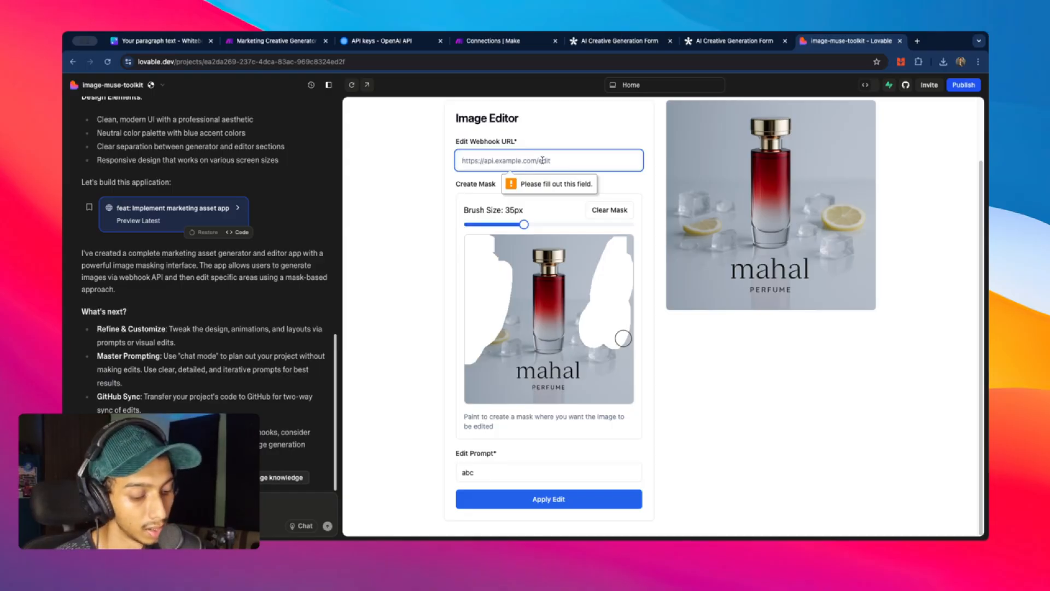
pyautogui.press('super+v')
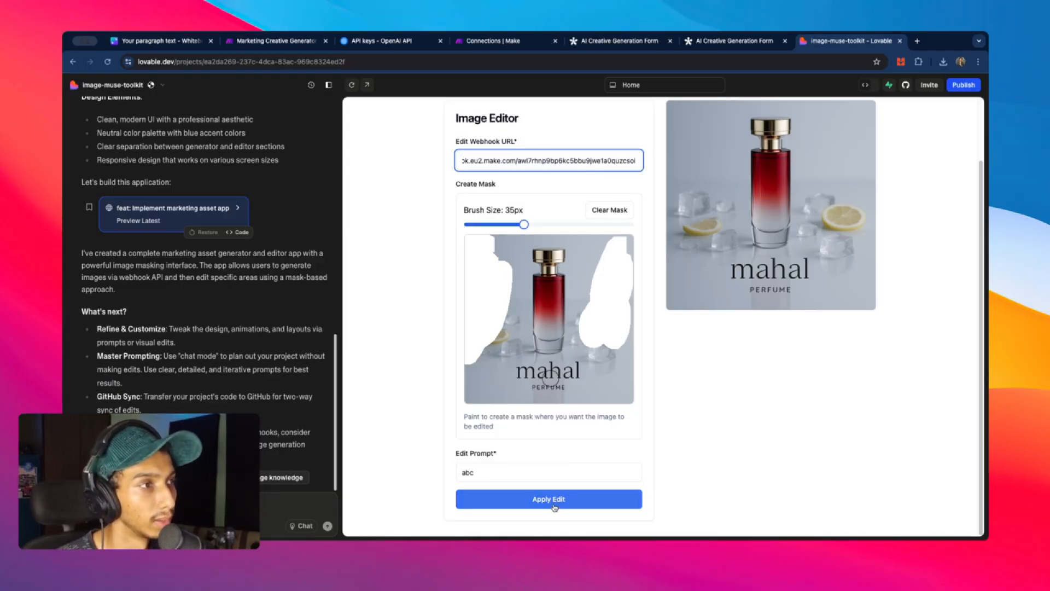
pyautogui.click(554, 507)
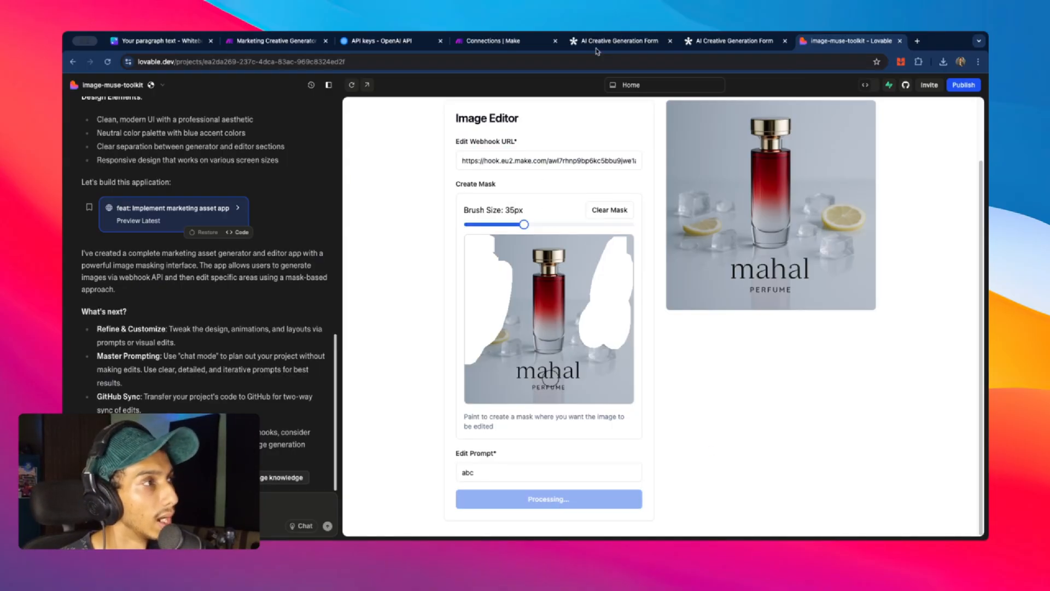
pyautogui.click(304, 41)
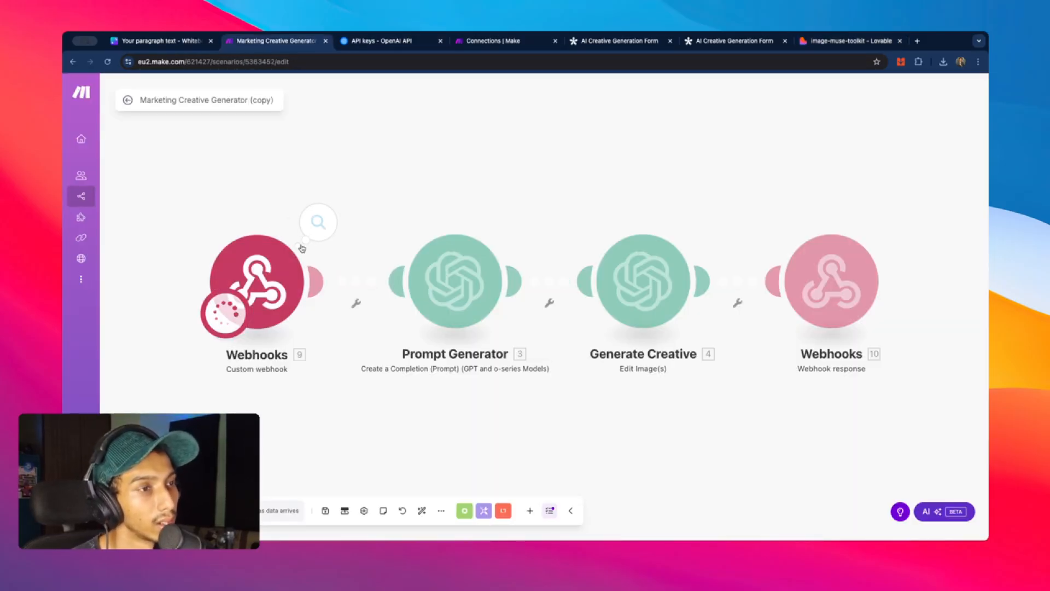
# - Open the webhook's received bundle, expand the mask entry and select its full data string
pyautogui.click(318, 221)
pyautogui.click(380, 245)
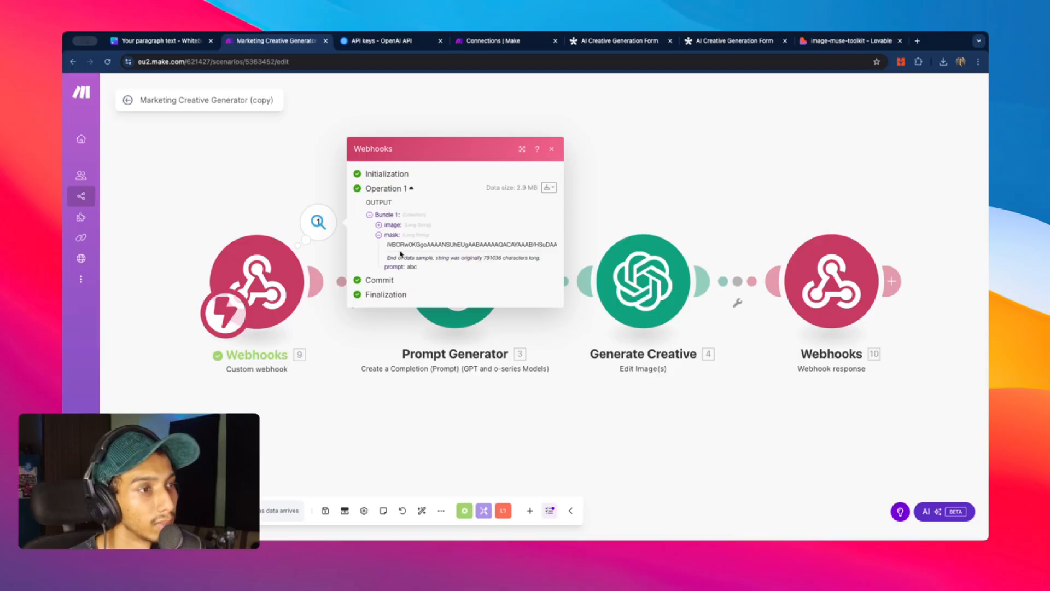
pyautogui.moveTo(392, 243); pyautogui.dragTo(546, 243)
pyautogui.doubleClick(539, 244)
pyautogui.click(538, 244)
pyautogui.click(460, 250)
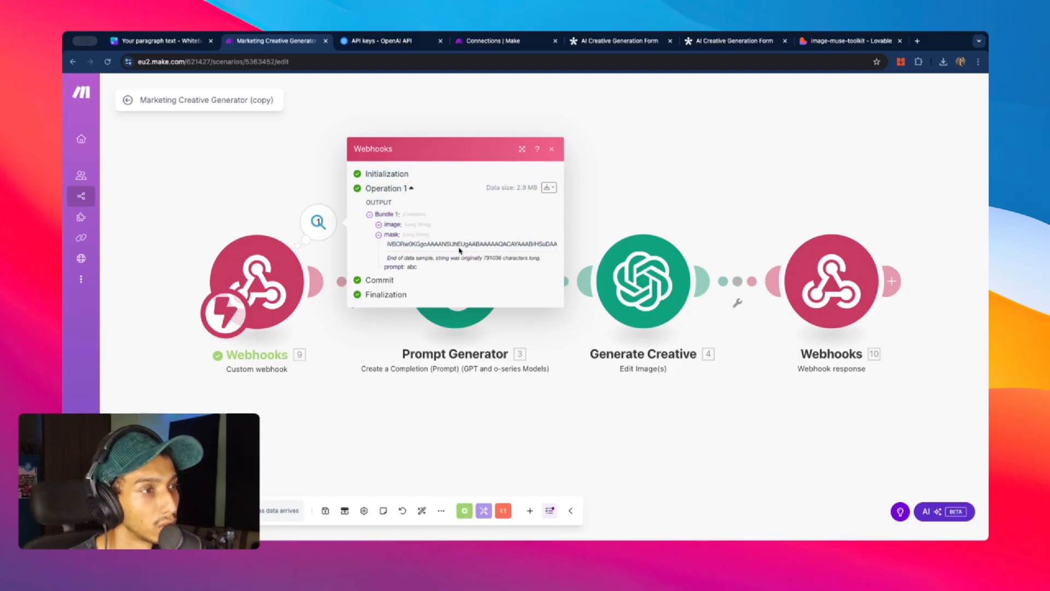
pyautogui.tripleClick(459, 244)
# - Search Google for the selected mask string, then return to Make and close the output view
pyautogui.rightClick(460, 243)
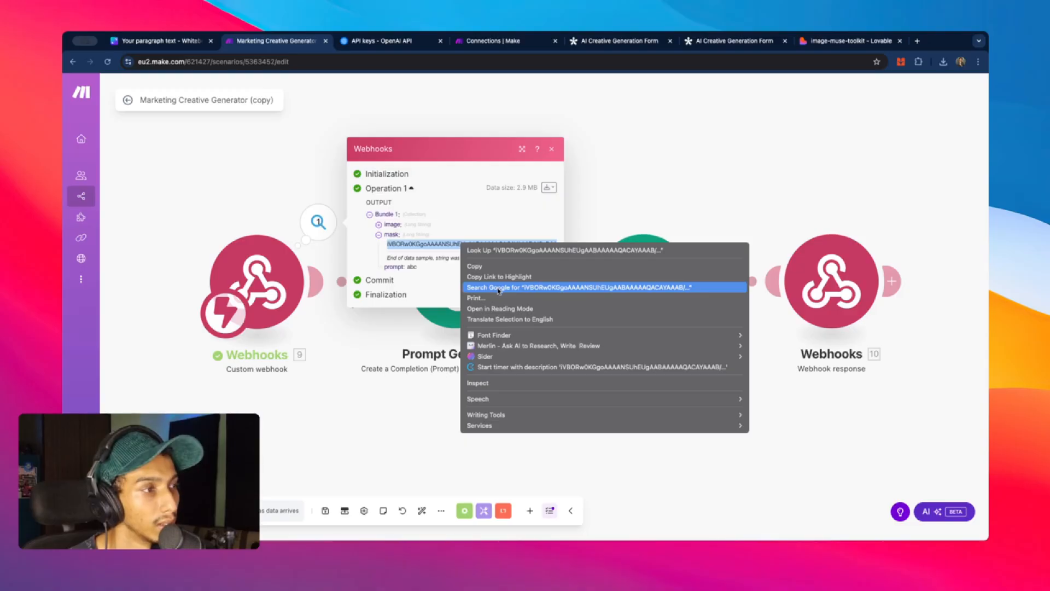
pyautogui.click(498, 288)
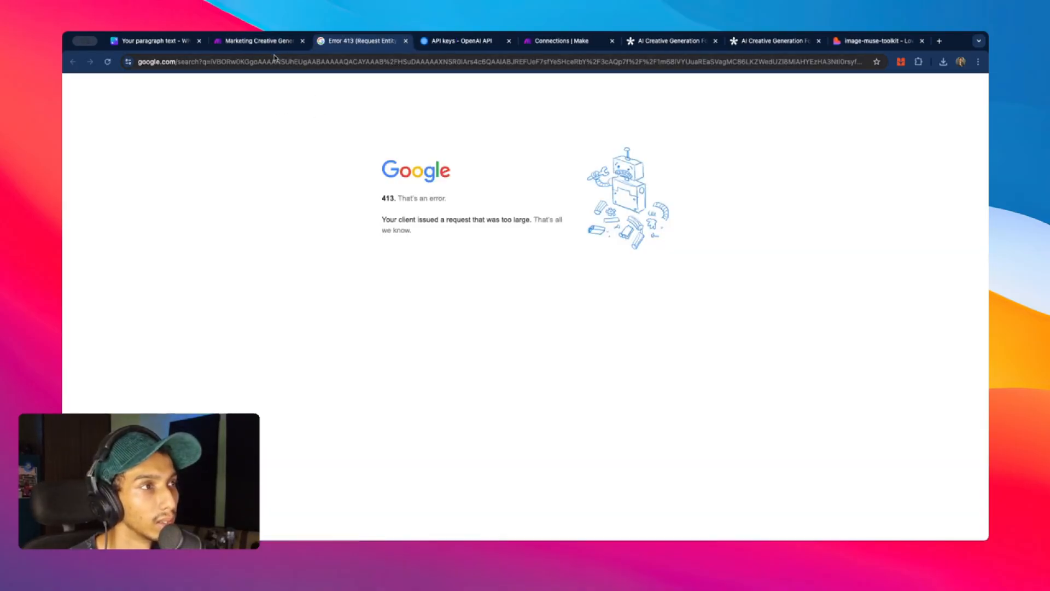
pyautogui.click(254, 62)
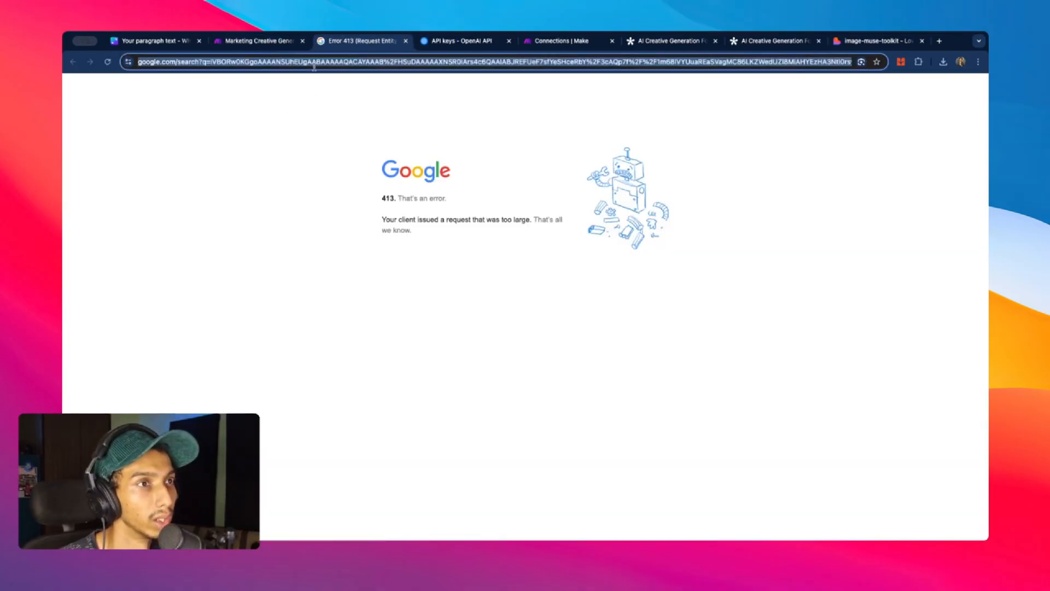
pyautogui.click(231, 43)
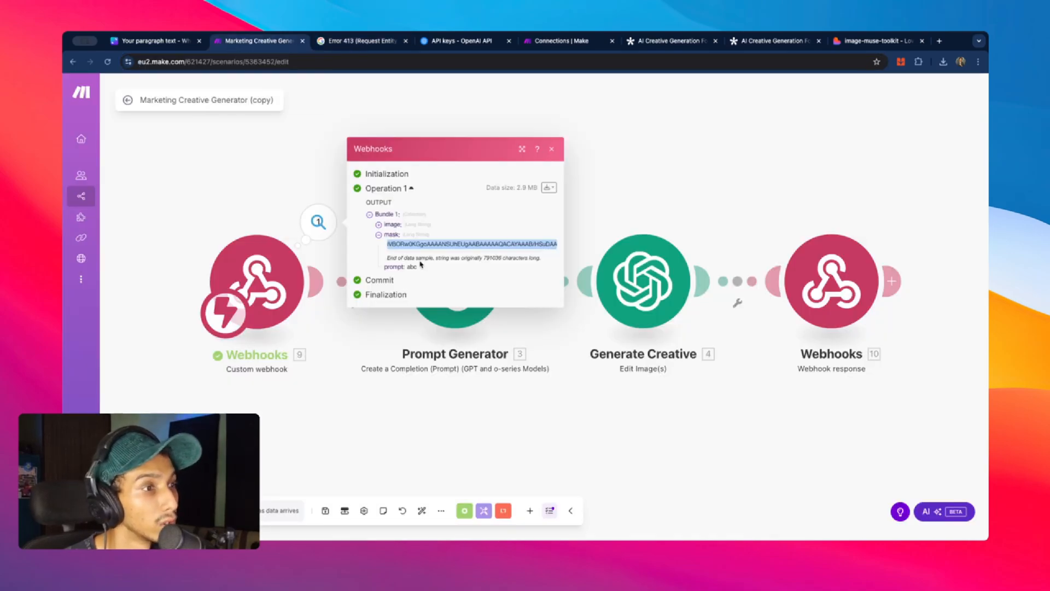
pyautogui.click(620, 219)
# - Delete the Prompt Generator module, confirming removal despite its references
pyautogui.click(454, 281)
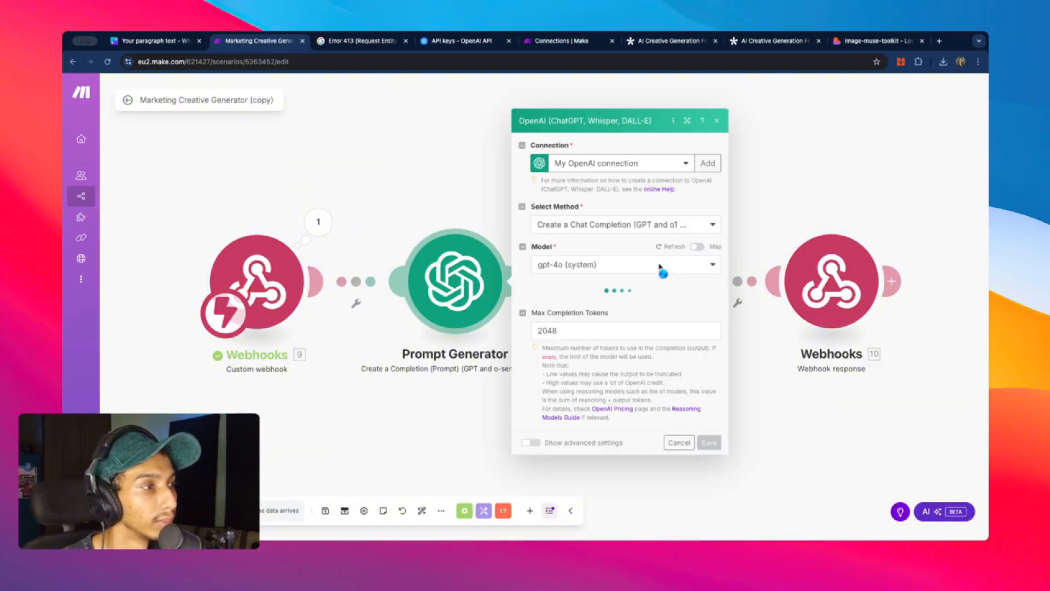
pyautogui.click(443, 218)
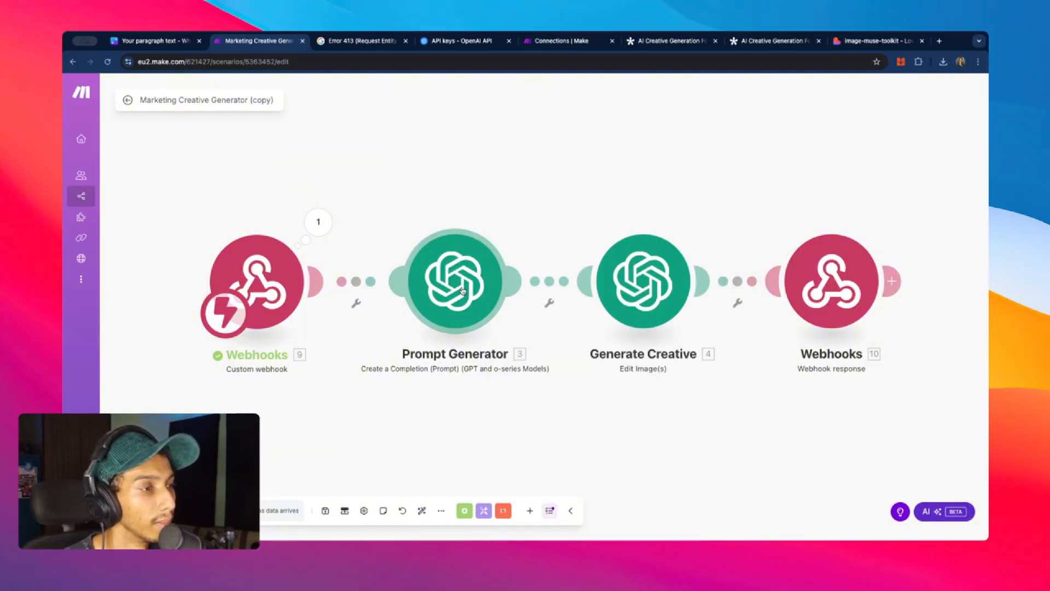
pyautogui.rightClick(462, 289)
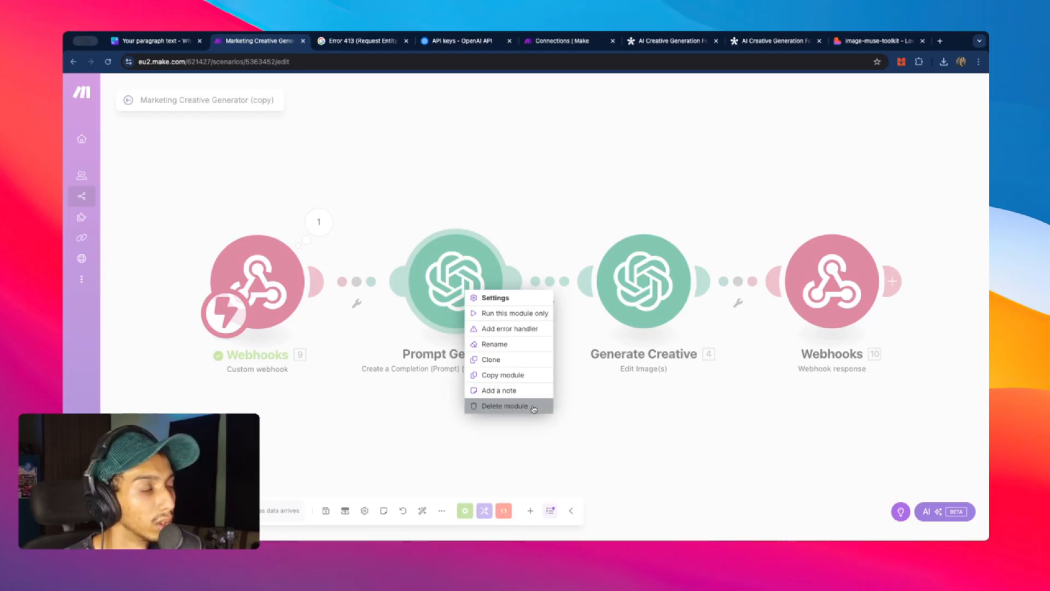
pyautogui.click(533, 408)
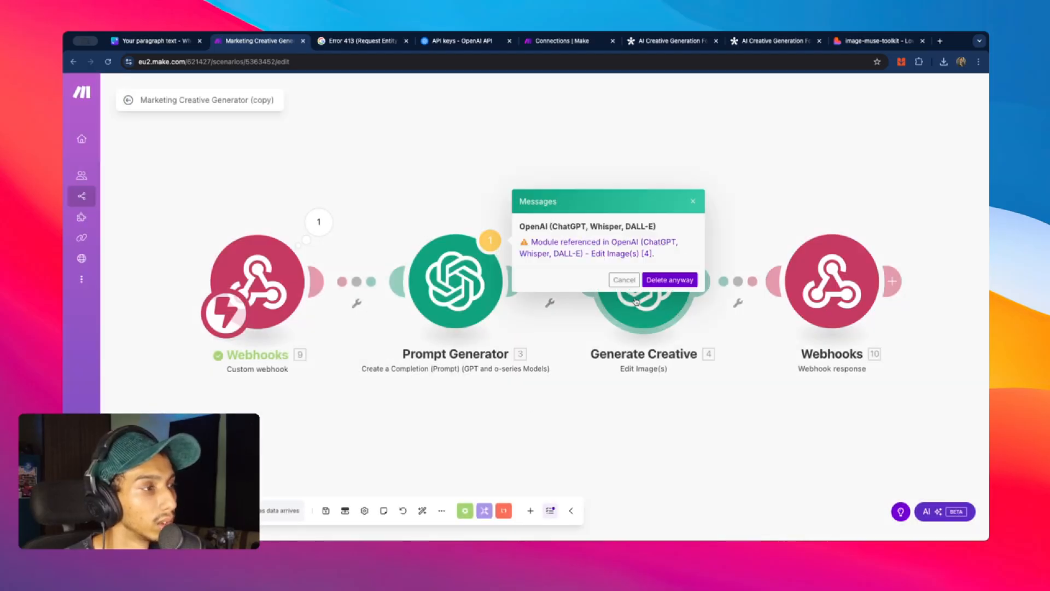
pyautogui.click(670, 280)
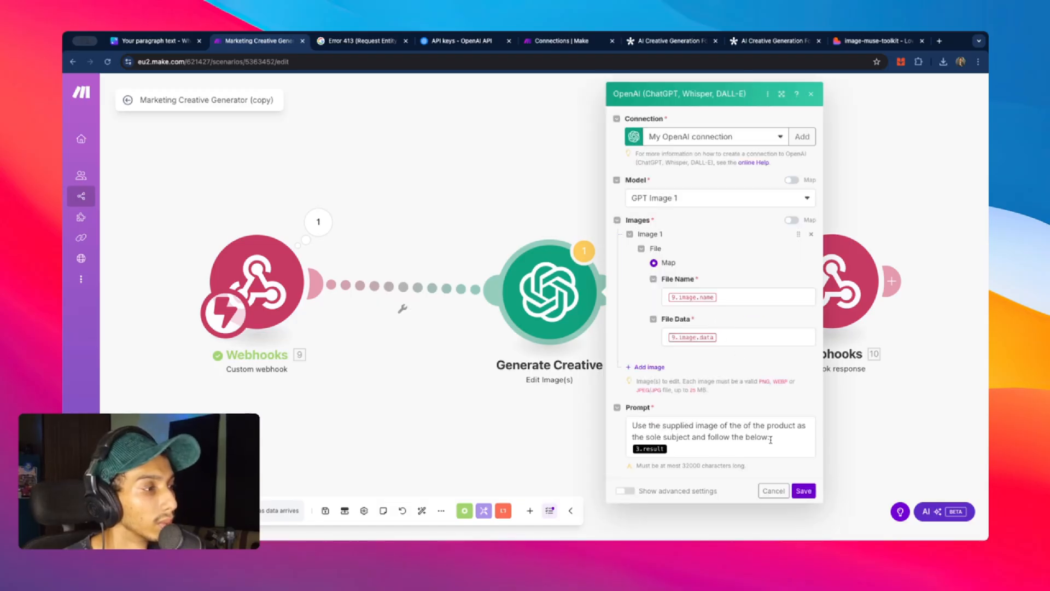
# - Remove the 3.result, 9.image.name and 9.image.data mappings from the Generate Creative module
pyautogui.moveTo(771, 437); pyautogui.dragTo(639, 425)
pyautogui.click(688, 446)
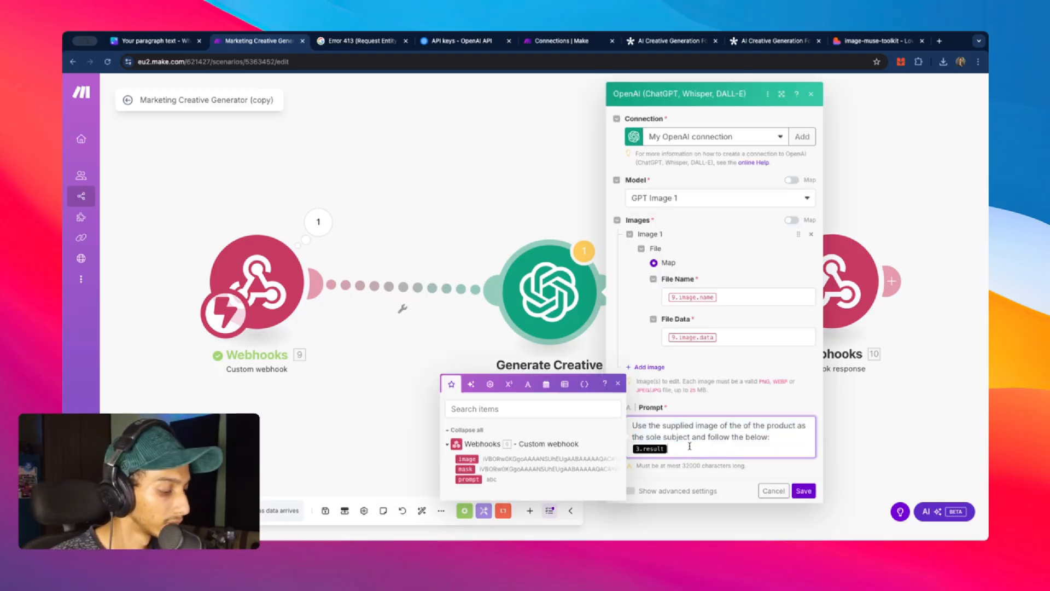
pyautogui.press('BackSpace')
pyautogui.click(732, 300)
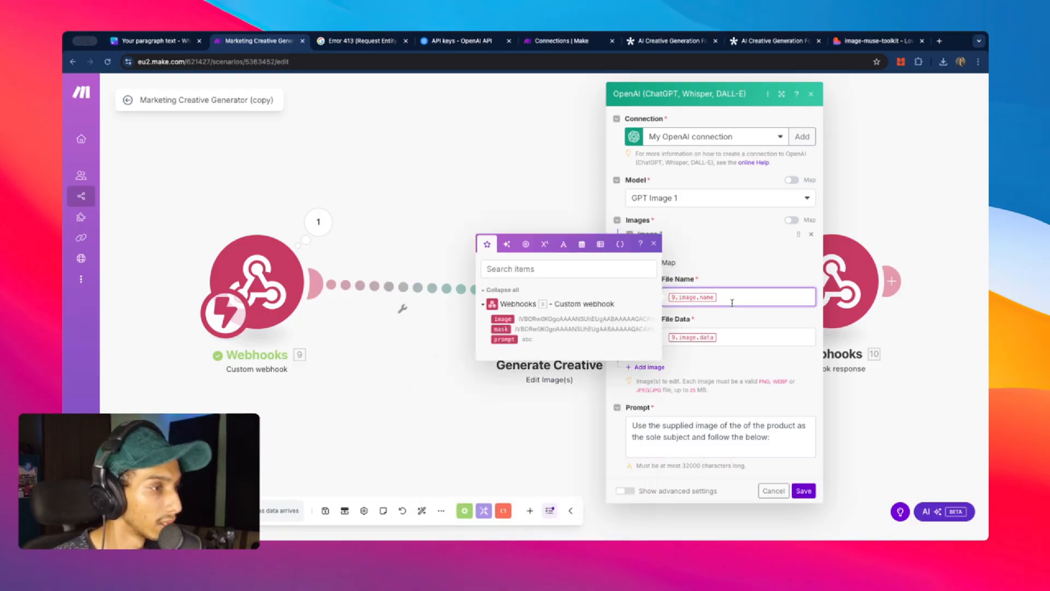
pyautogui.press('BackSpace')
pyautogui.click(753, 329)
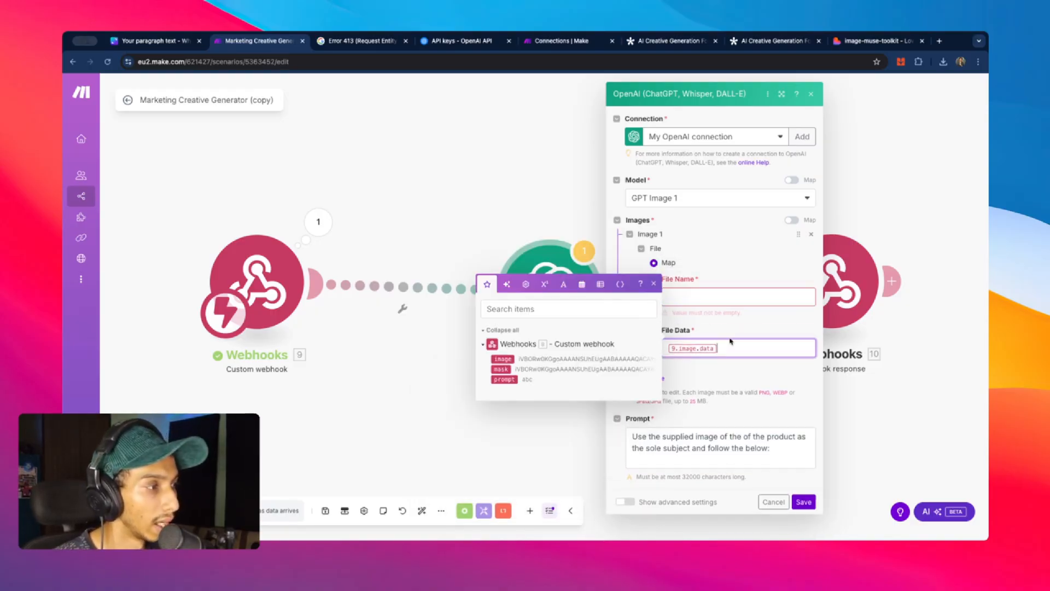
pyautogui.press('BackSpace')
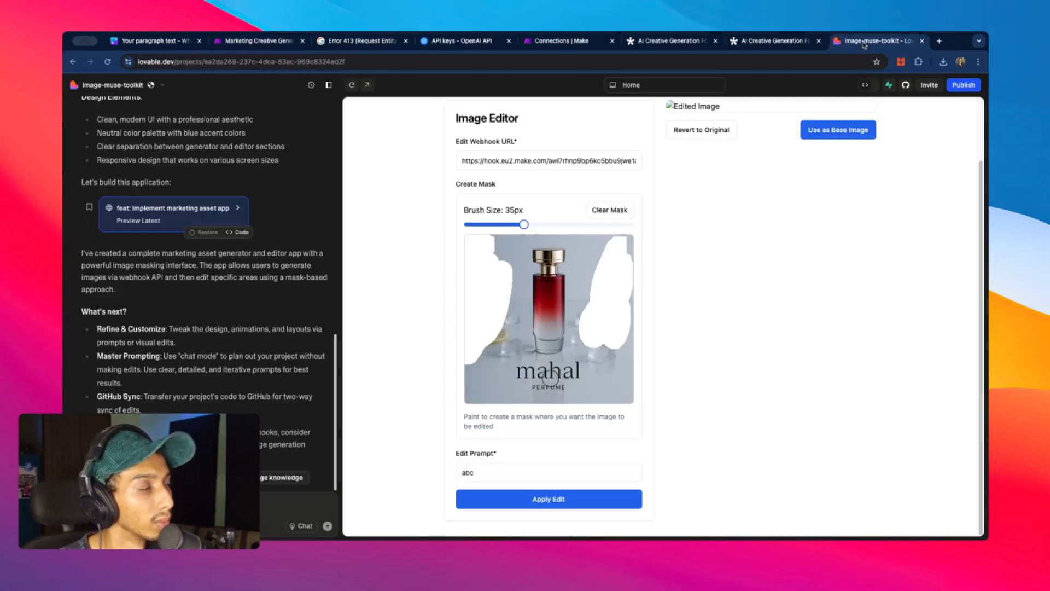
pyautogui.click(875, 41)
# - Add 'd the image in the webhook' to the request in Lovable's chat box
pyautogui.scroll(3, 761, 218)
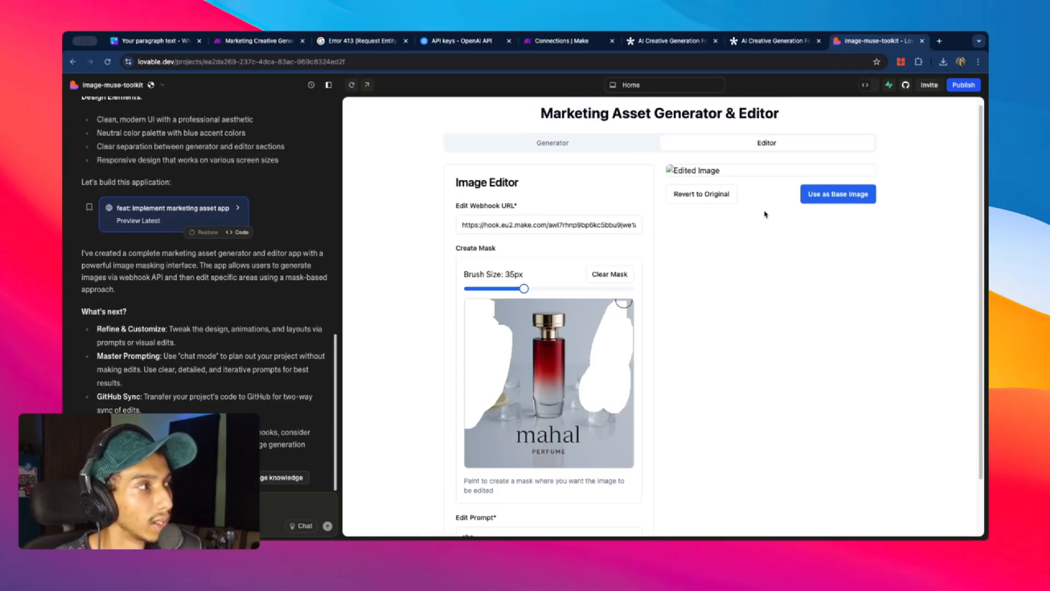
pyautogui.scroll(-3, 481, 257)
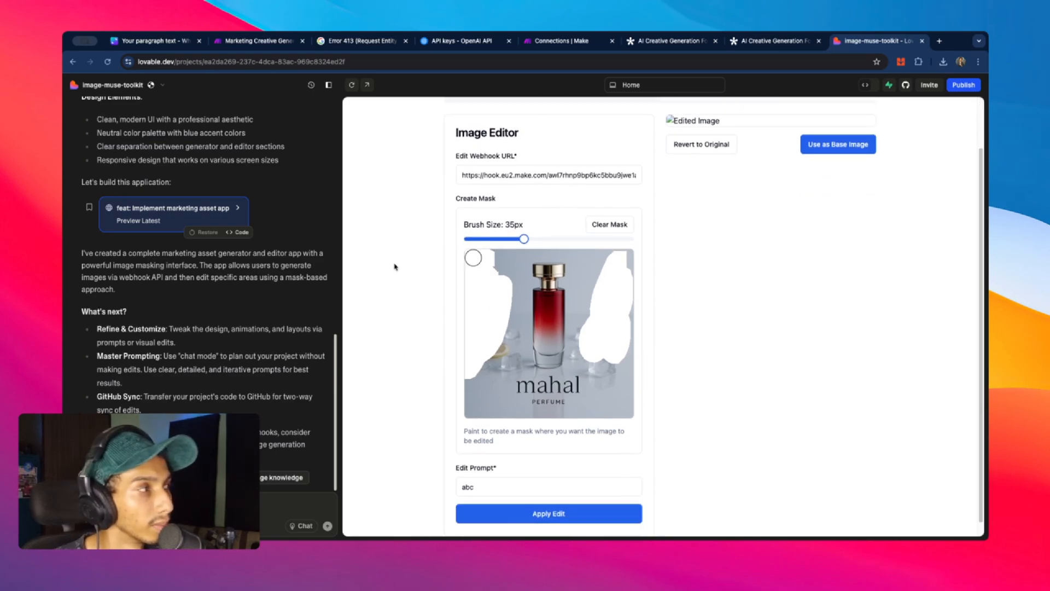
pyautogui.scroll(5, 270, 264)
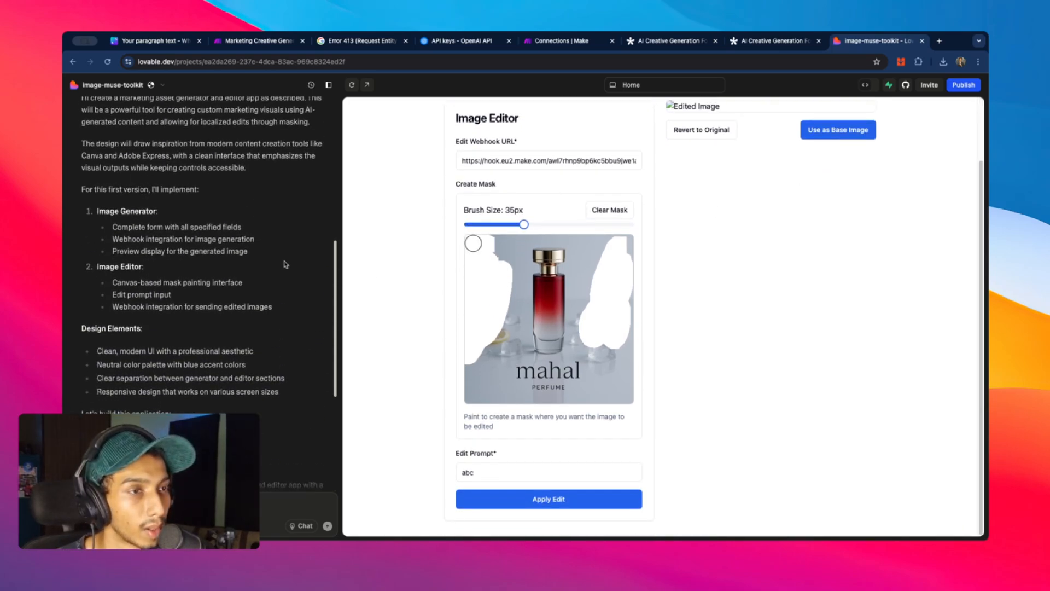
pyautogui.scroll(-5, 270, 265)
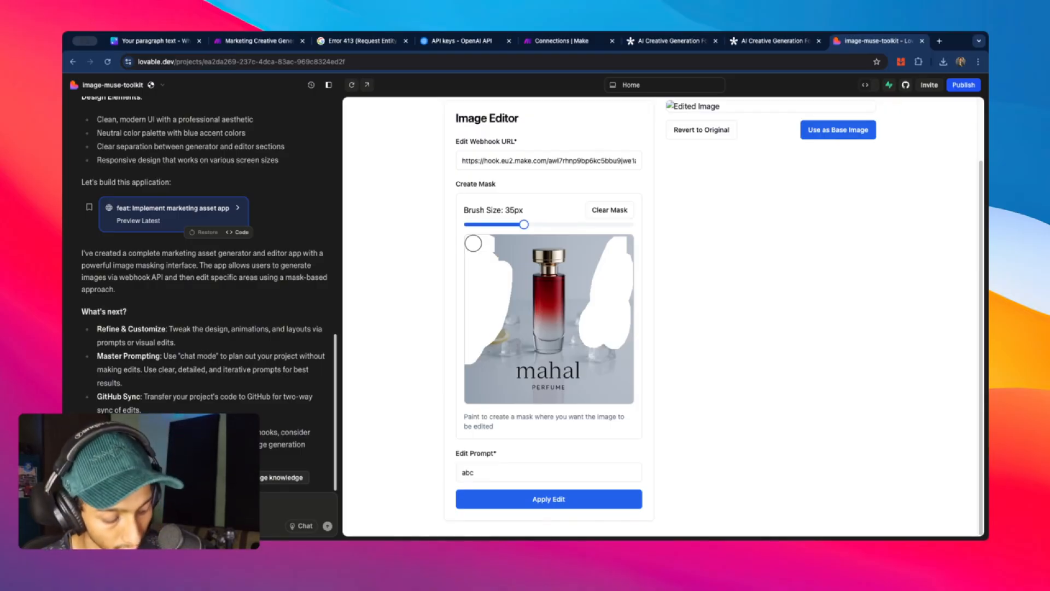
pyautogui.write('d the image in the webhook')
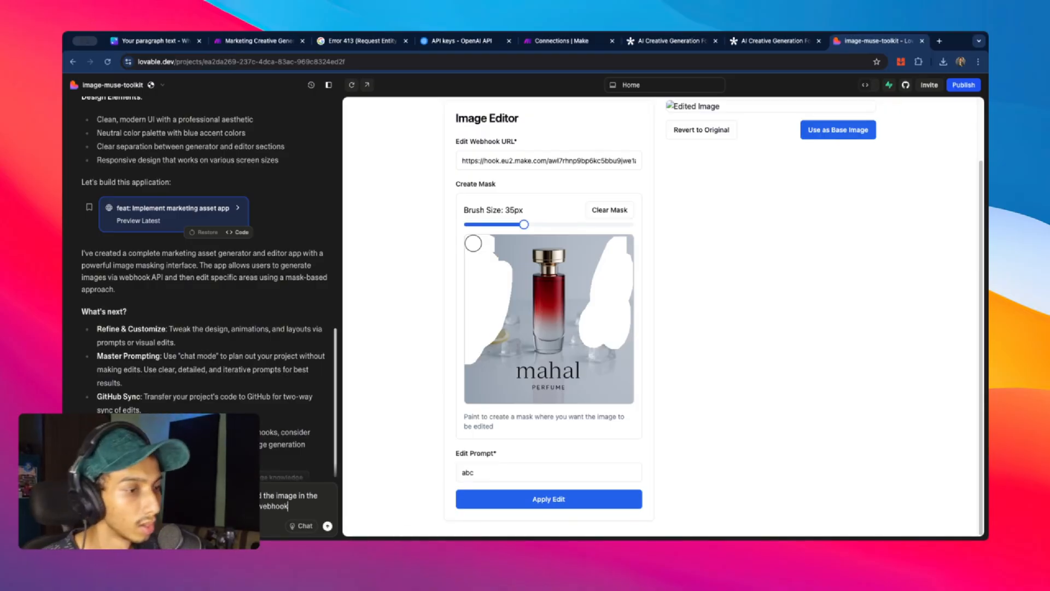
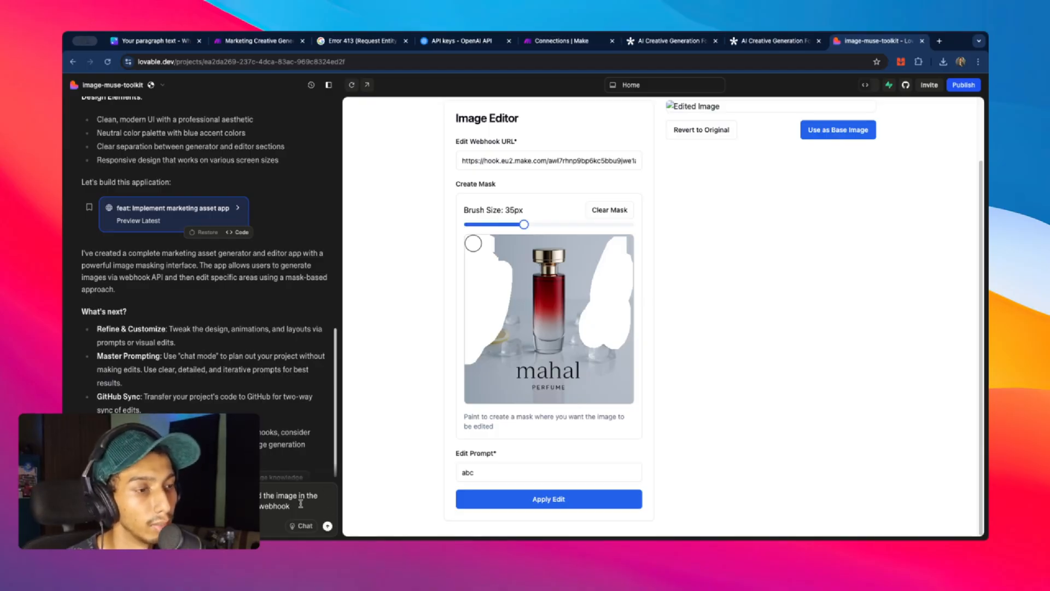
# - Ask Lovable to make Apply Edit post the image and mask to the webhook, like Generate does
pyautogui.scroll(-1, 301, 504)
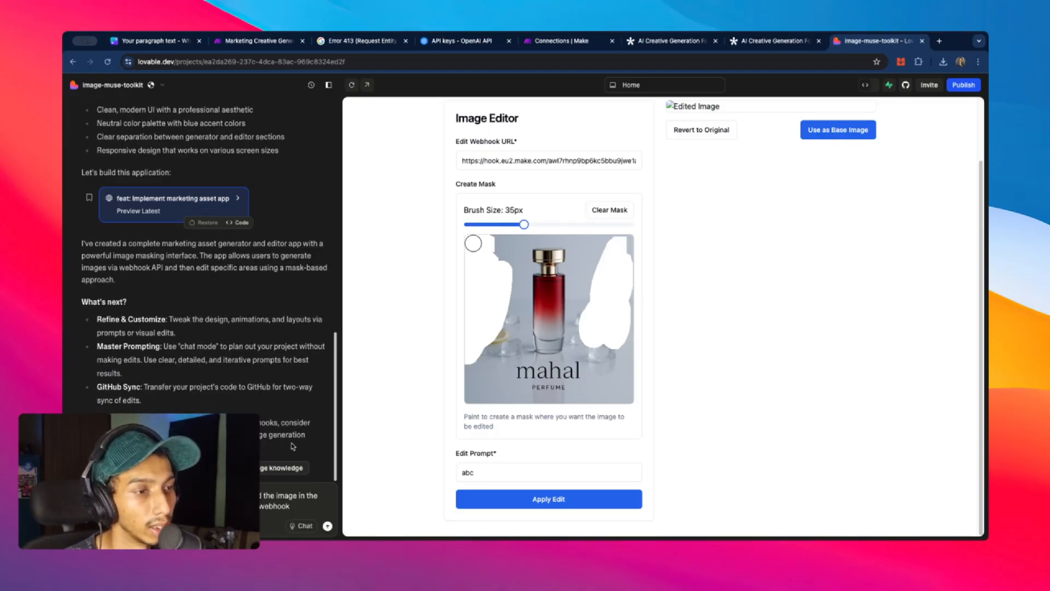
pyautogui.click(328, 526)
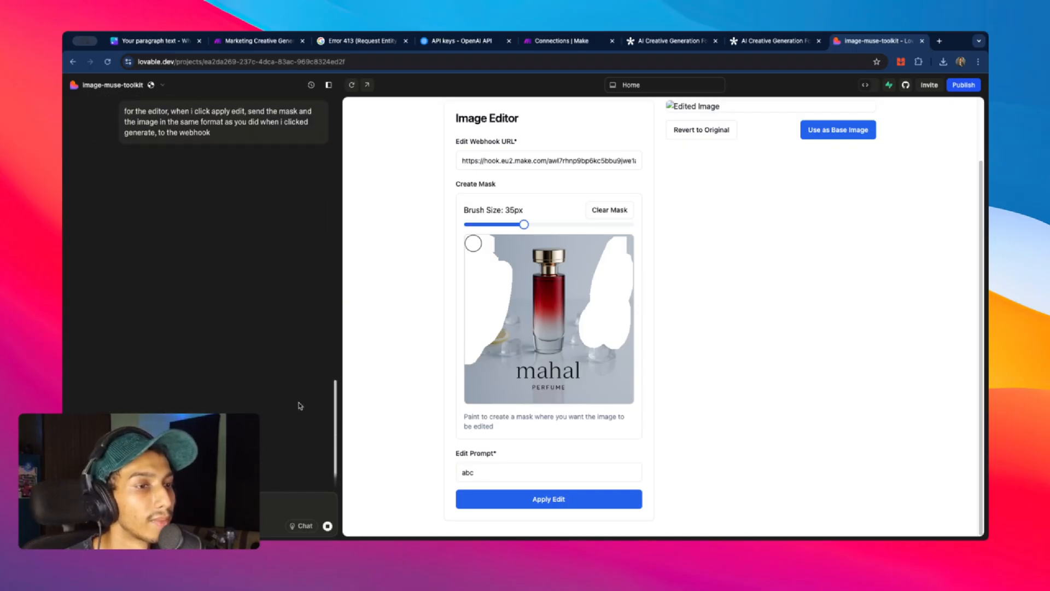
pyautogui.scroll(2, 700, 420)
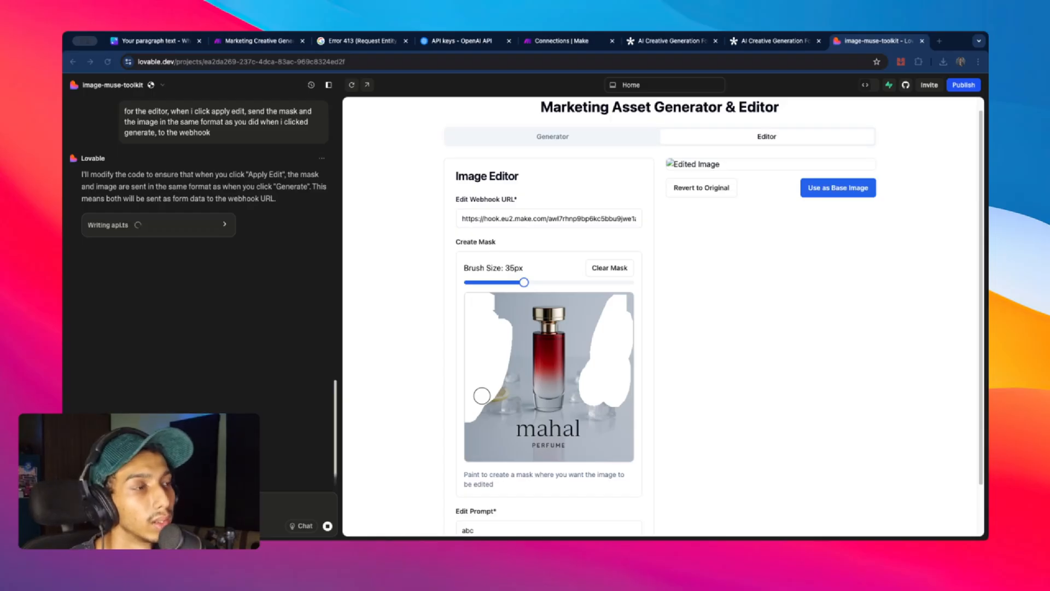
# - Review the api.ts code Lovable writes that sends the edit as FormData
pyautogui.click(229, 227)
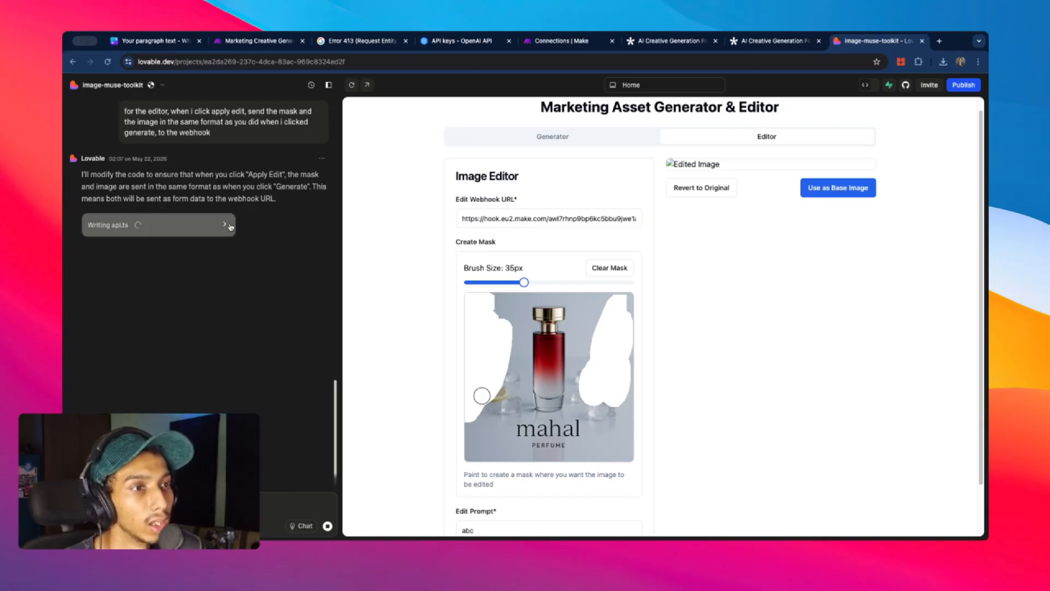
pyautogui.click(227, 227)
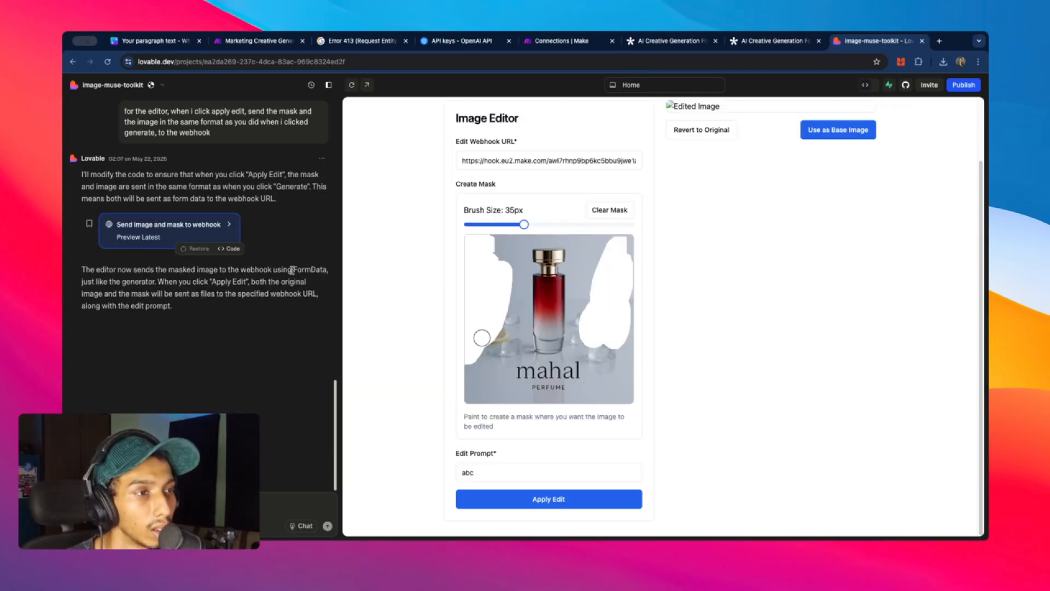
pyautogui.doubleClick(325, 270)
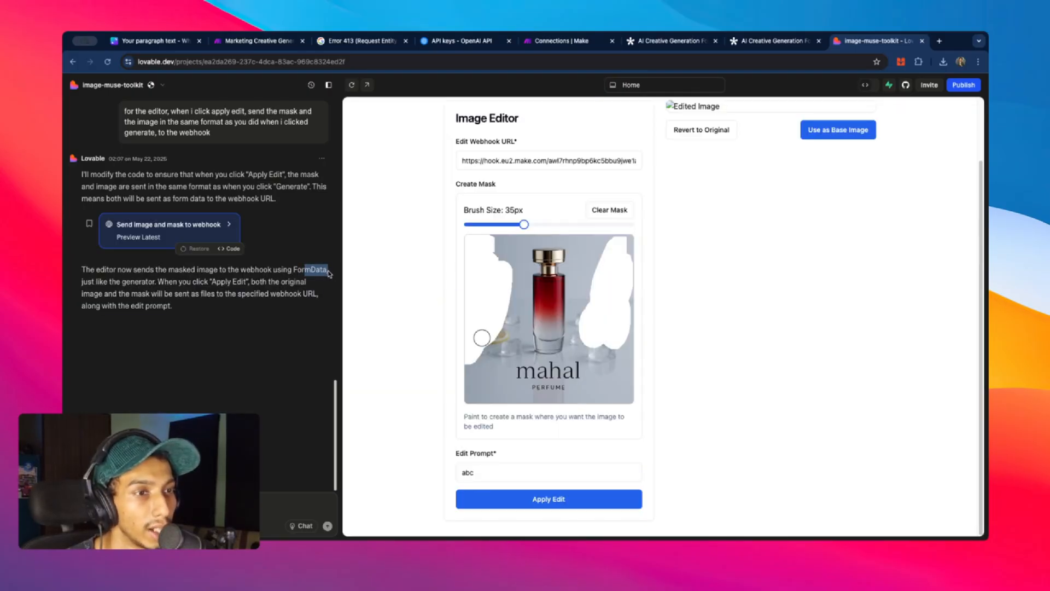
pyautogui.click(281, 270)
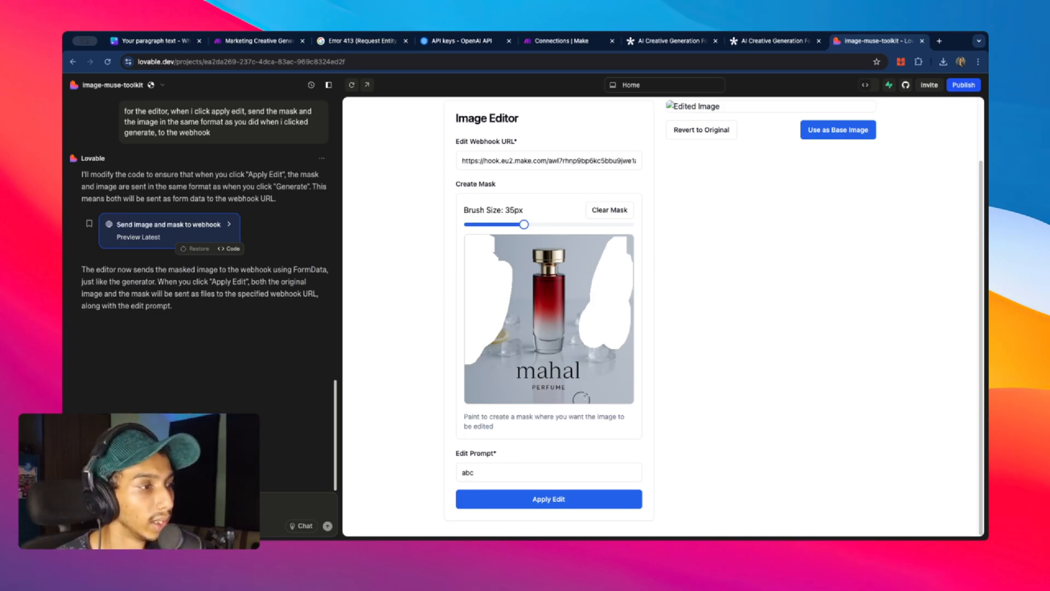
# - Run only the Webhooks module in Marketing Creative Generator and send a test edit from Lovable
pyautogui.click(561, 41)
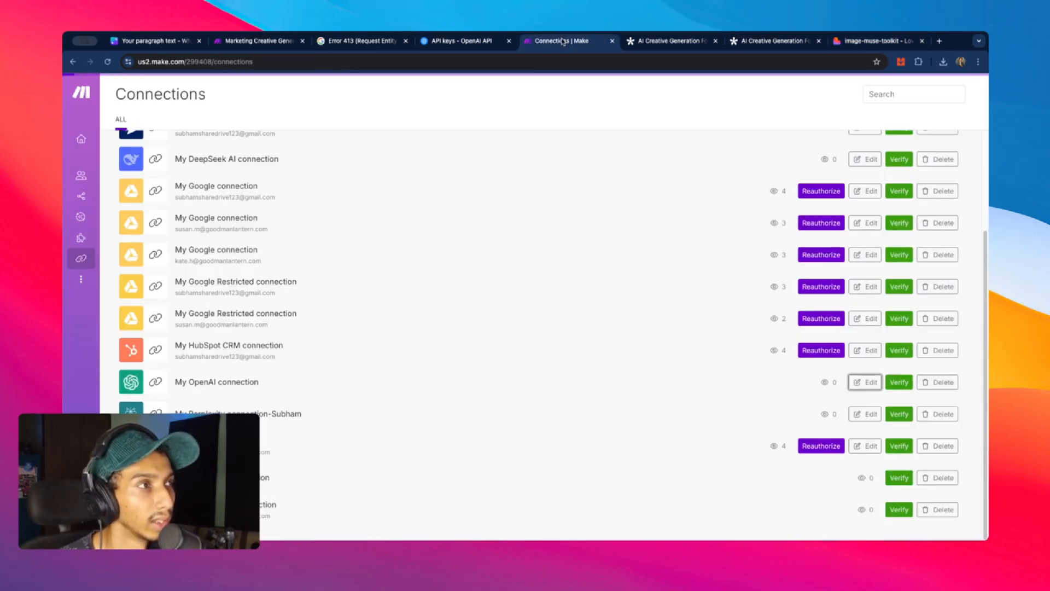
pyautogui.click(257, 40)
pyautogui.rightClick(298, 293)
pyautogui.click(309, 309)
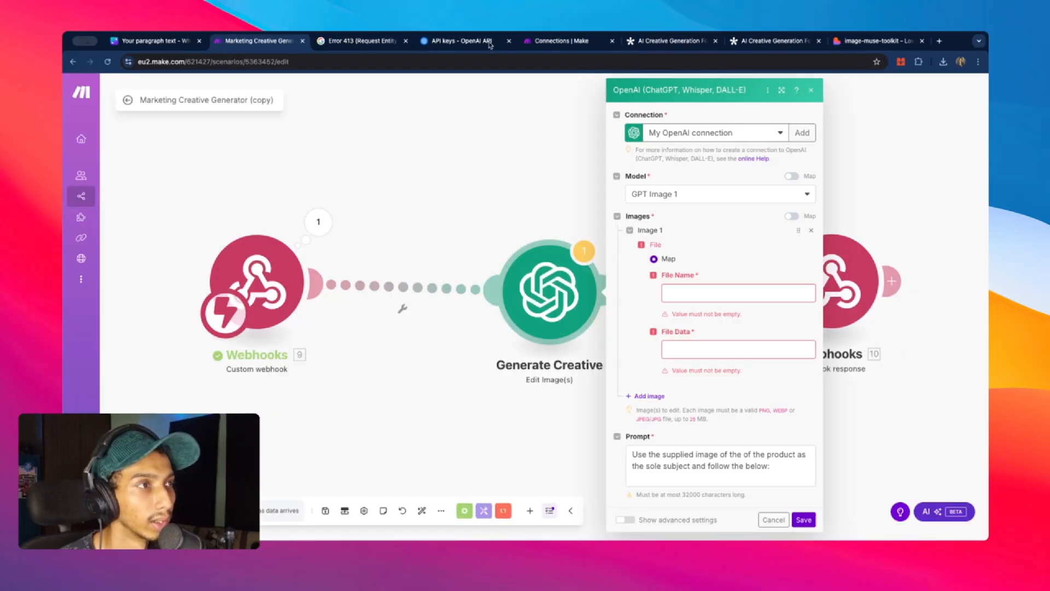
pyautogui.click(870, 42)
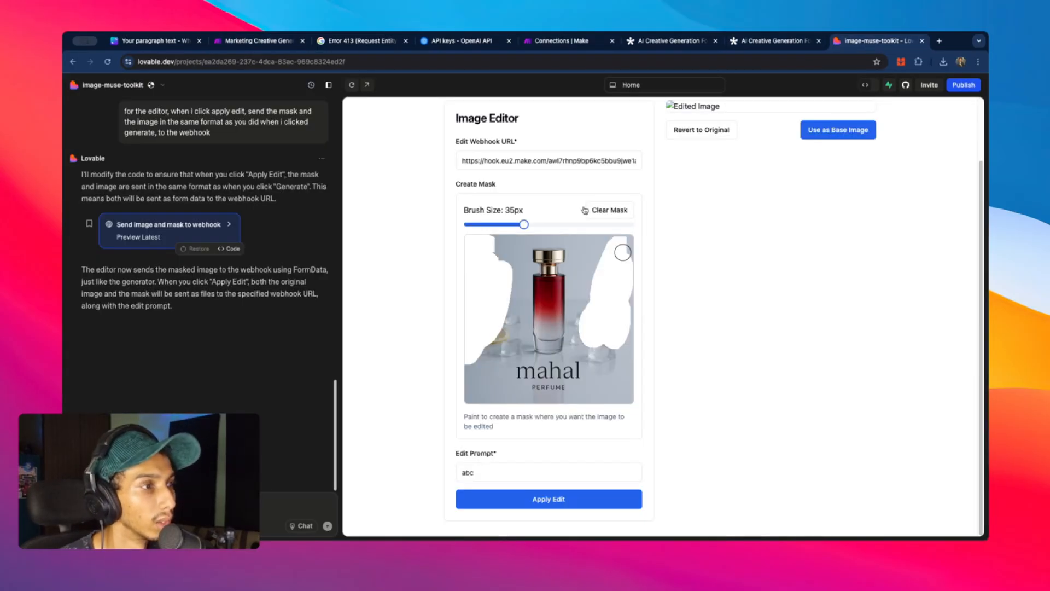
pyautogui.click(587, 507)
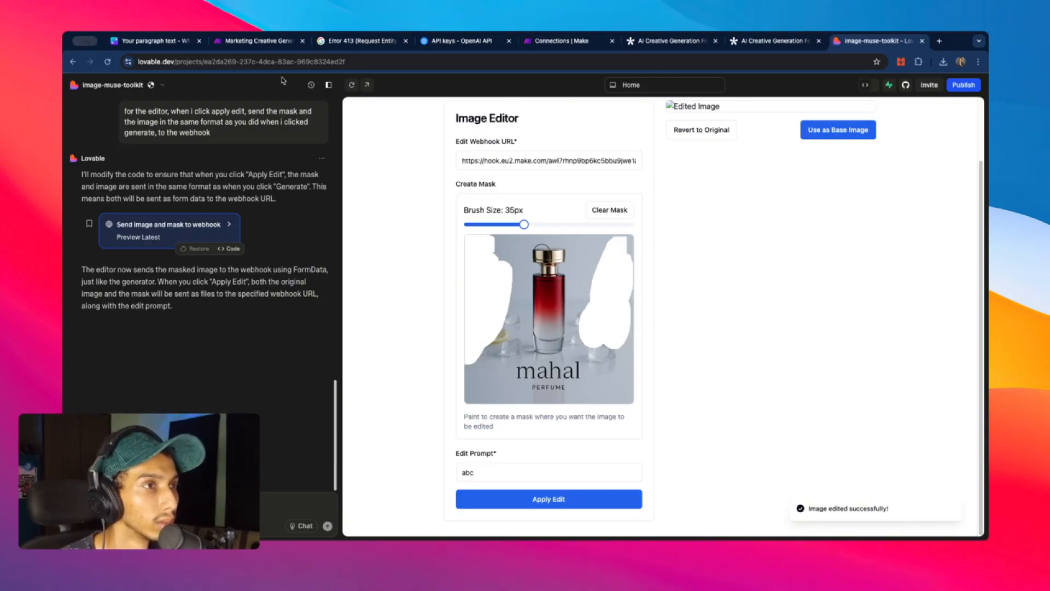
# - Inspect the webhook bundle to confirm it received the image, mask.png and prompt 'abc'
pyautogui.click(239, 43)
pyautogui.click(390, 249)
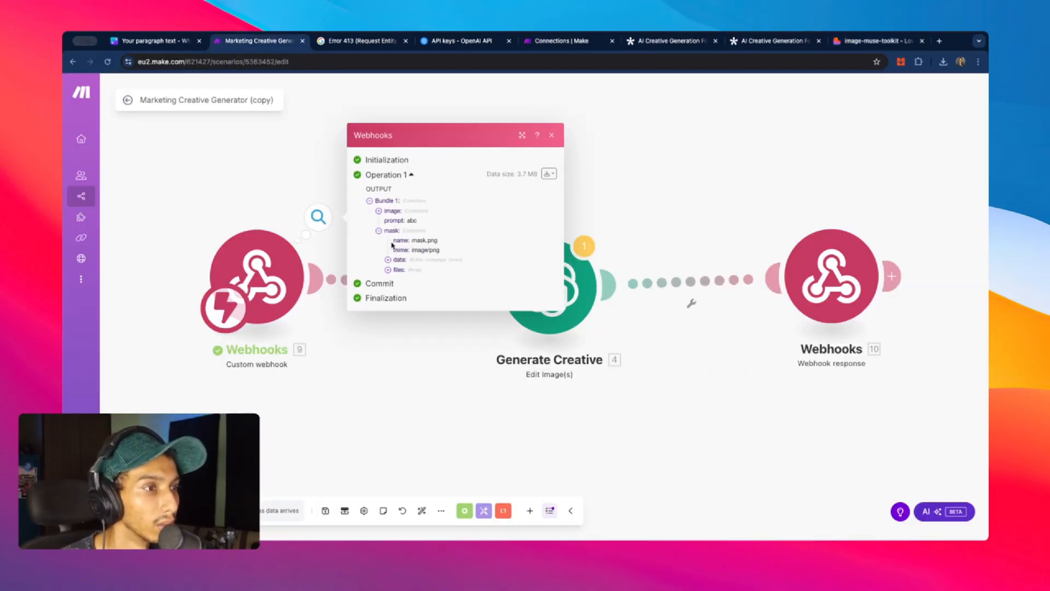
pyautogui.click(398, 261)
pyautogui.click(392, 166)
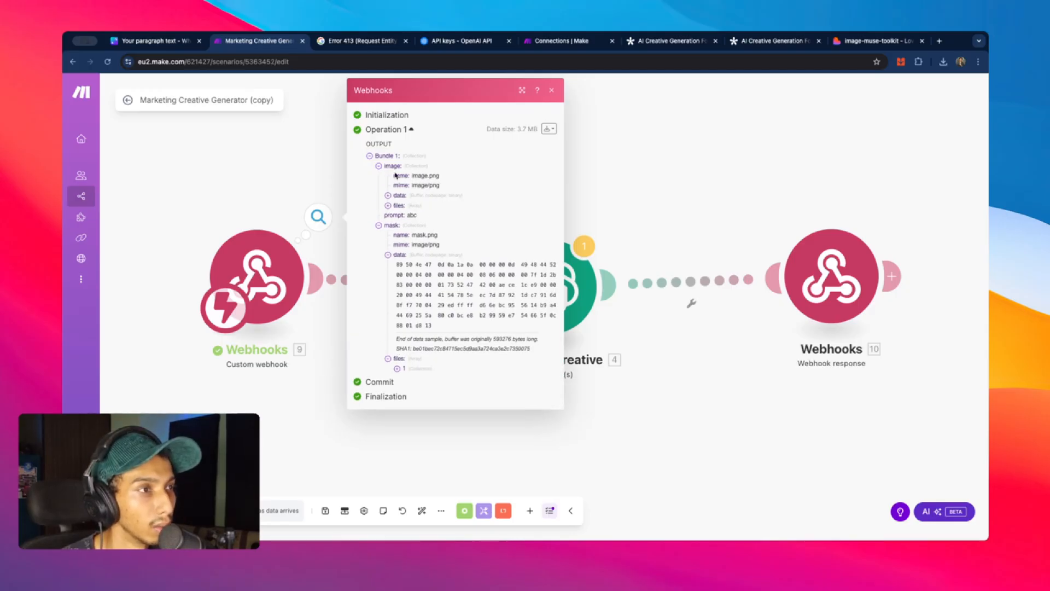
pyautogui.click(397, 197)
pyautogui.click(230, 156)
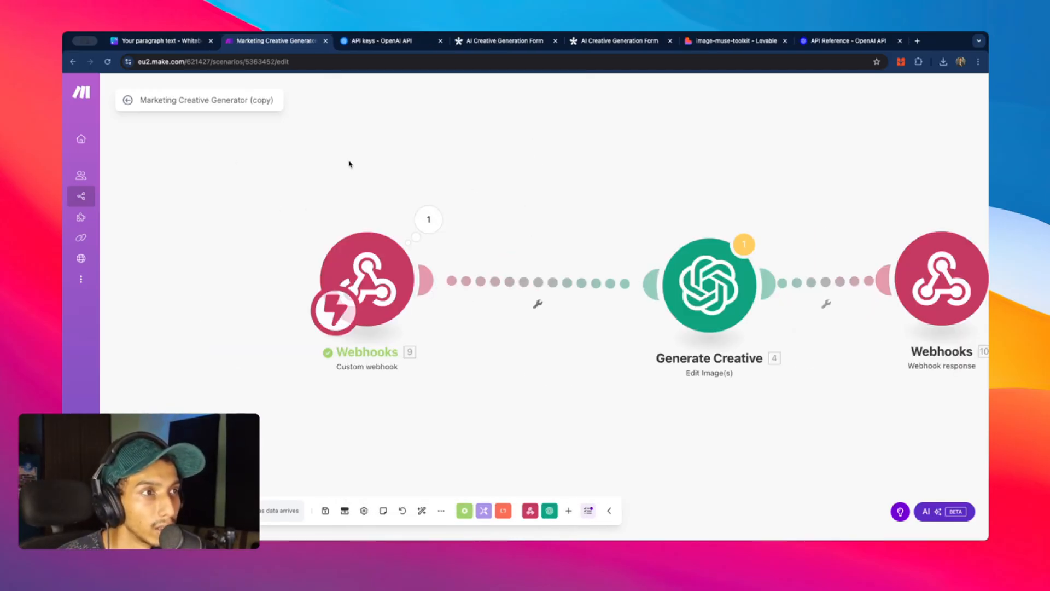
pyautogui.scroll(1, 413, 190)
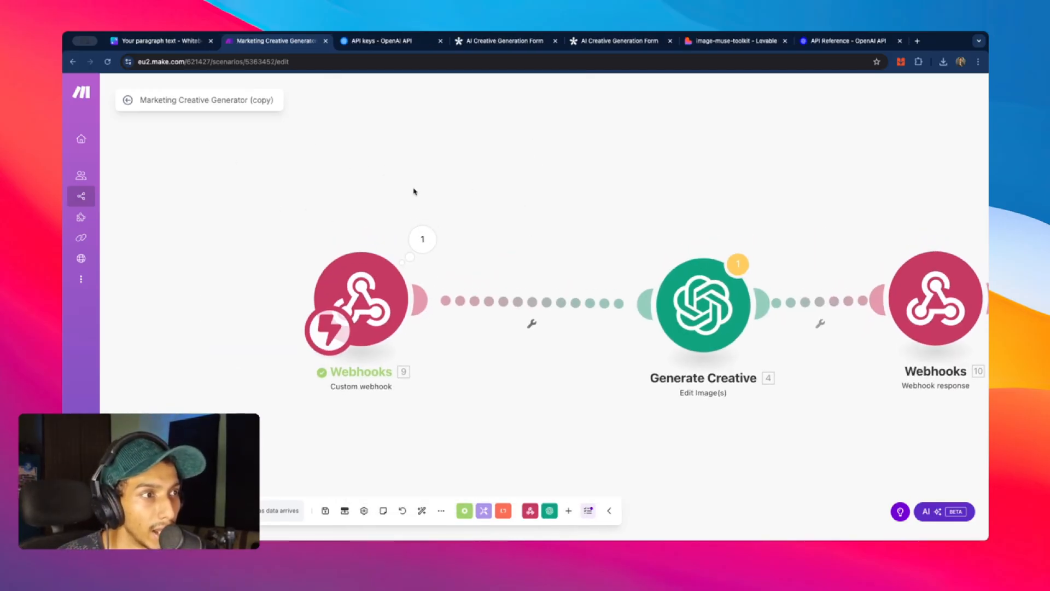
pyautogui.click(421, 241)
pyautogui.click(370, 180)
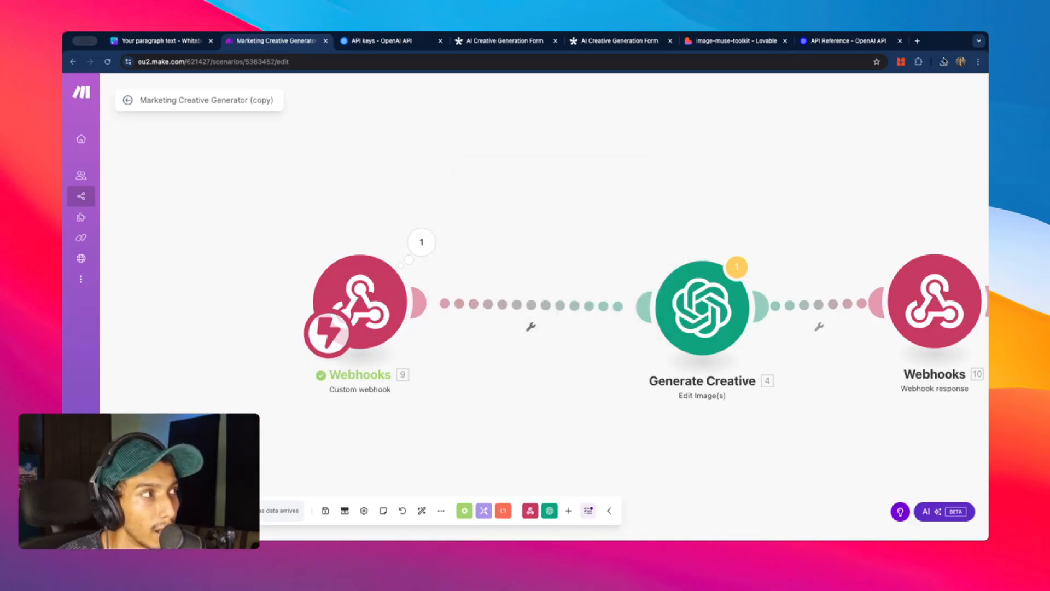
pyautogui.click(842, 40)
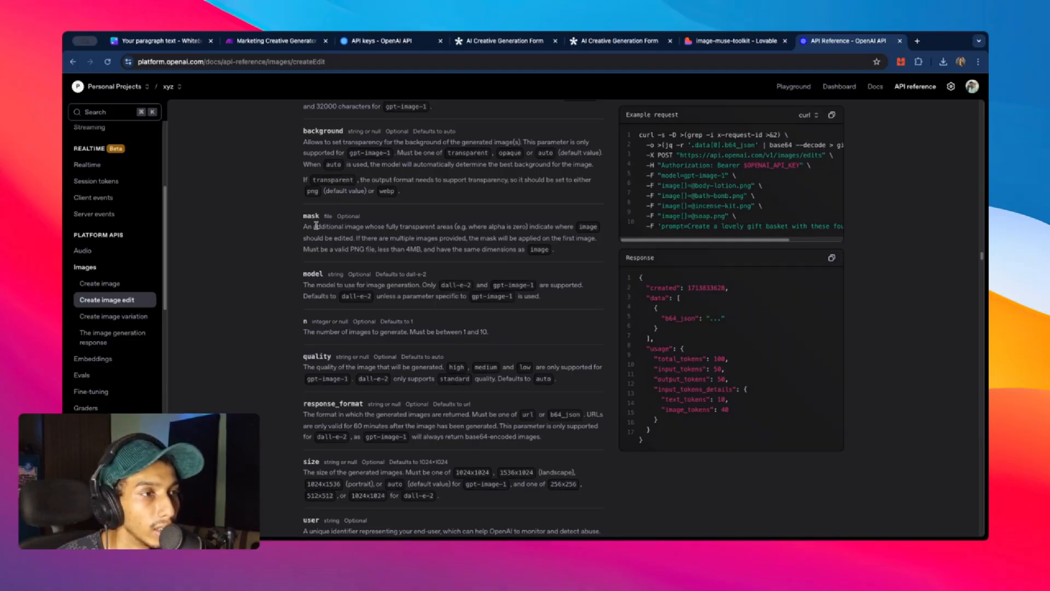
# - Read the Create image edit mask parameter, highlighting where it marks the areas to edit
pyautogui.moveTo(302, 228); pyautogui.dragTo(527, 227)
pyautogui.click(410, 230)
pyautogui.scroll(-2, 469, 218)
pyautogui.scroll(2, 470, 218)
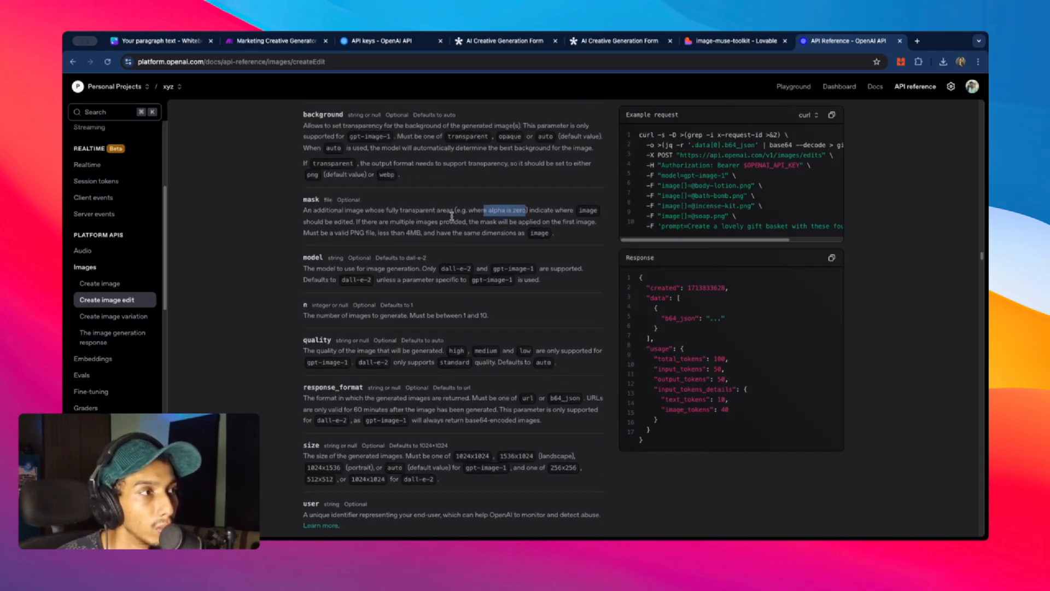
pyautogui.moveTo(304, 238); pyautogui.dragTo(348, 239)
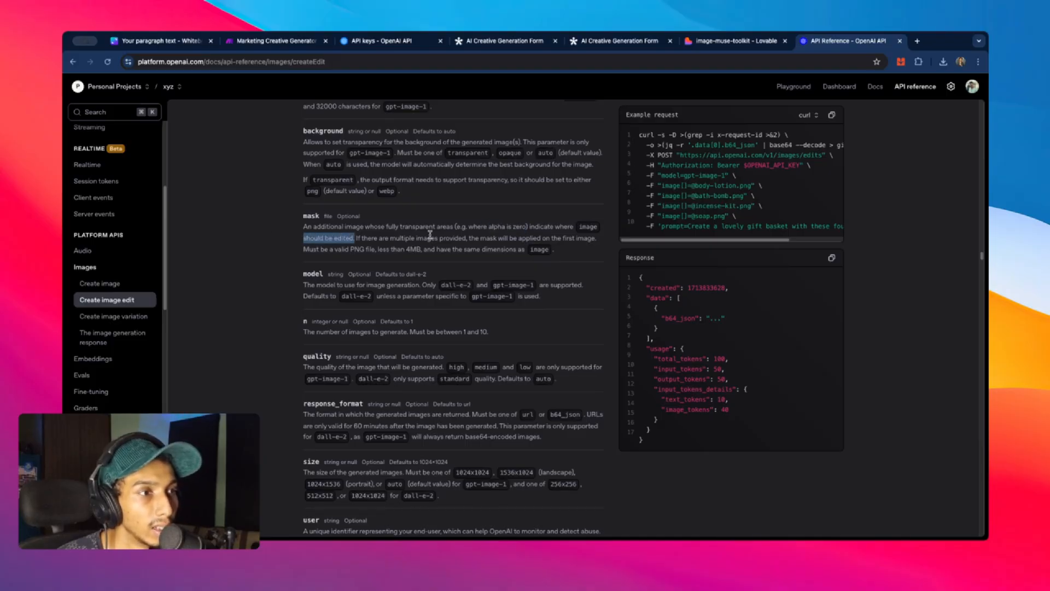
pyautogui.scroll(1, 440, 227)
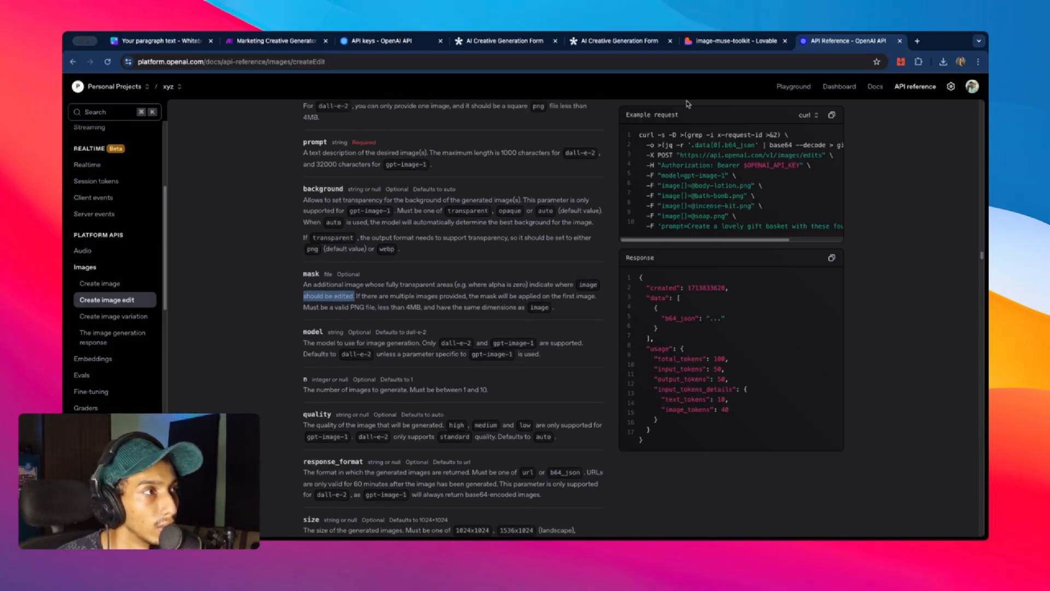
pyautogui.click(708, 44)
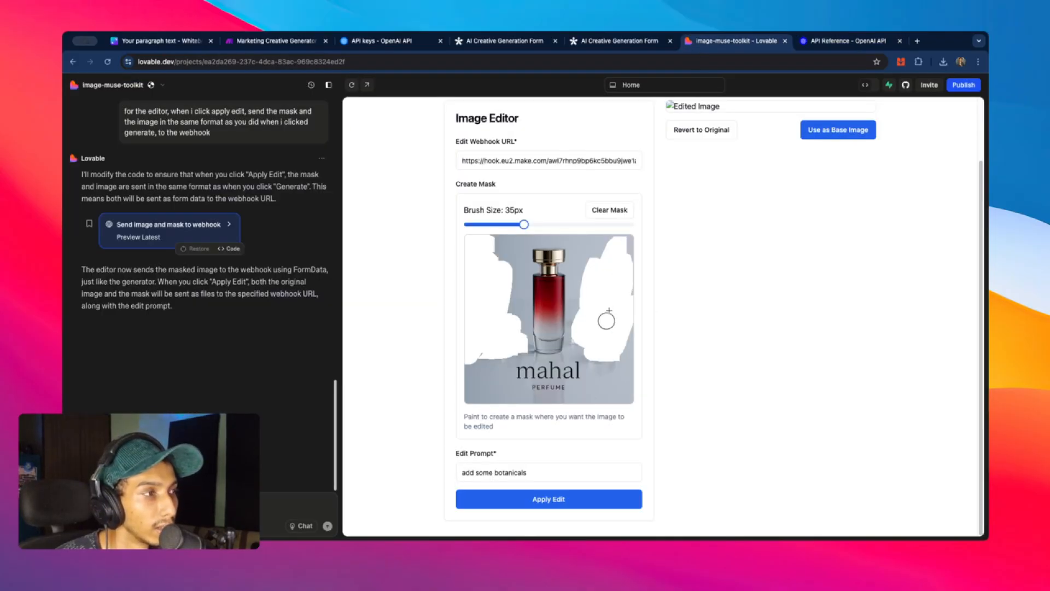
# - Extend the painted mask down the left edge of the perfume image
pyautogui.moveTo(499, 282)
pyautogui.mouseDown()
pyautogui.moveTo(467, 284)
pyautogui.moveTo(476, 248)
pyautogui.moveTo(491, 355)
pyautogui.mouseUp()
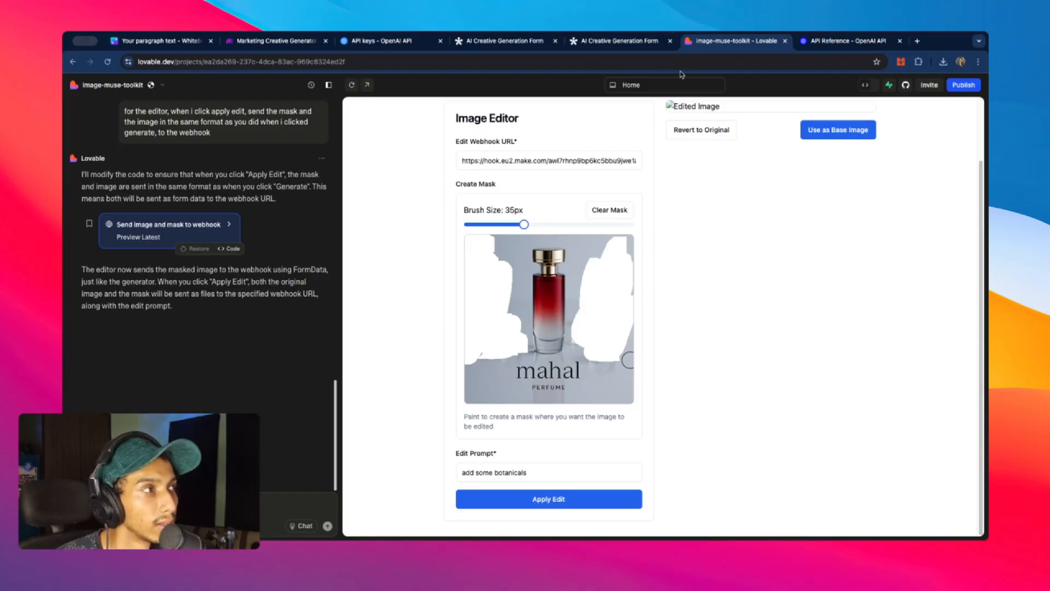
pyautogui.click(276, 41)
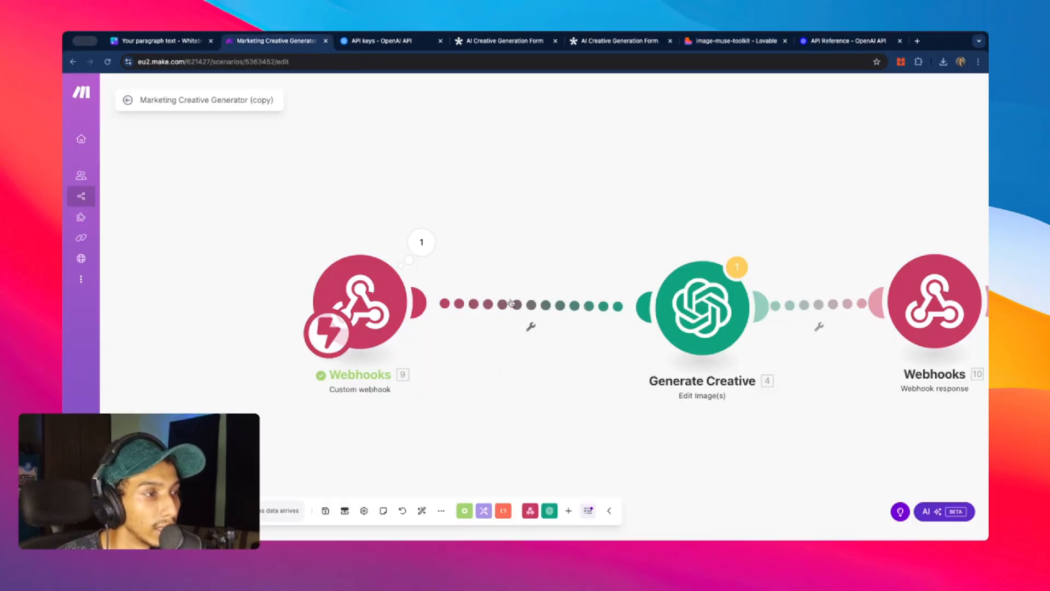
# - Insert a Google Drive Upload a File module after the webhook with a new Google connection
pyautogui.rightClick(511, 302)
pyautogui.click(539, 370)
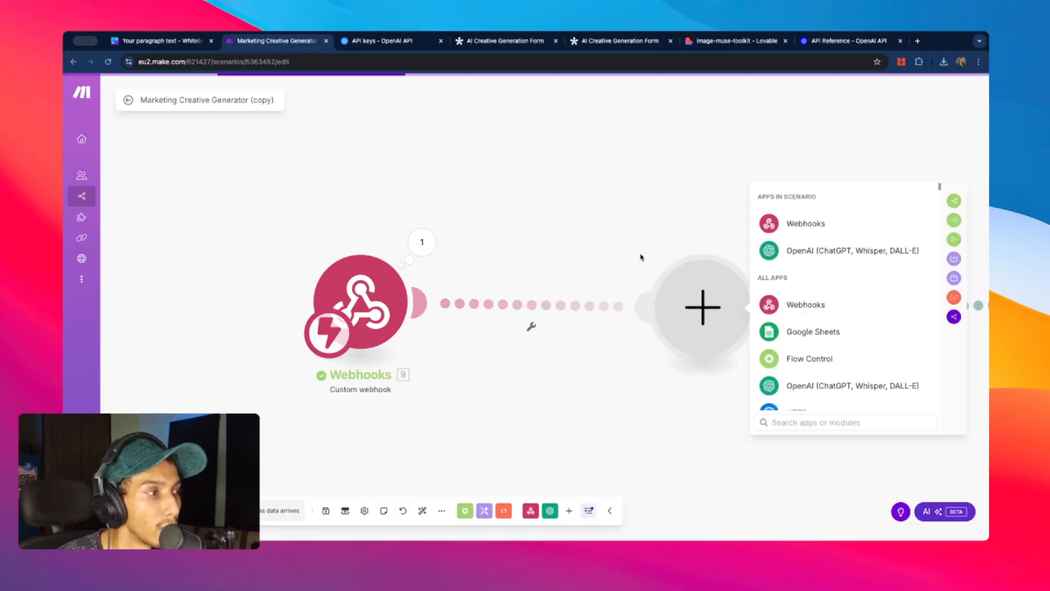
pyautogui.scroll(-5, 799, 328)
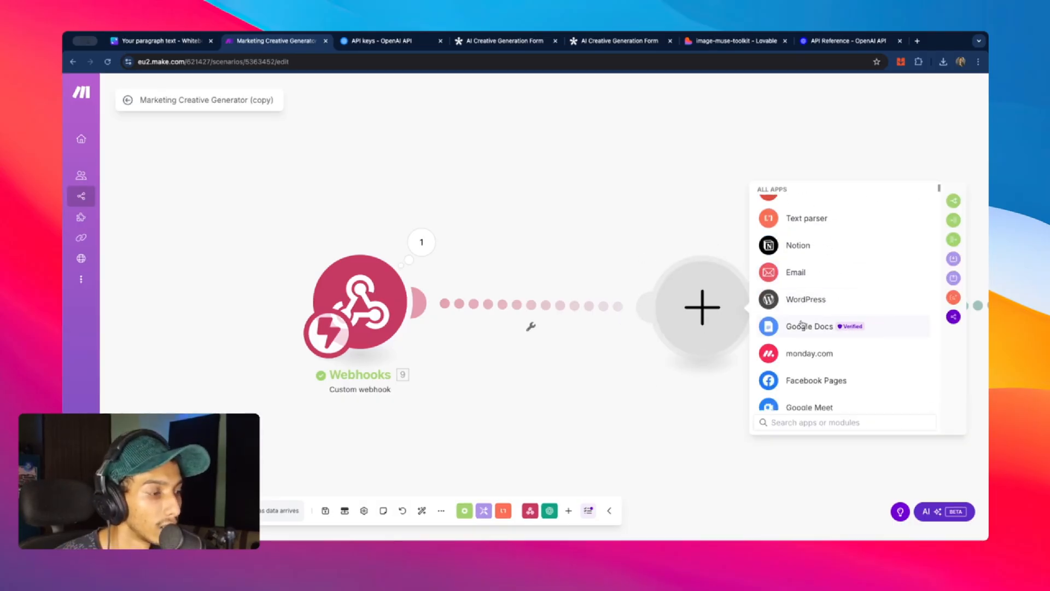
pyautogui.write('dr')
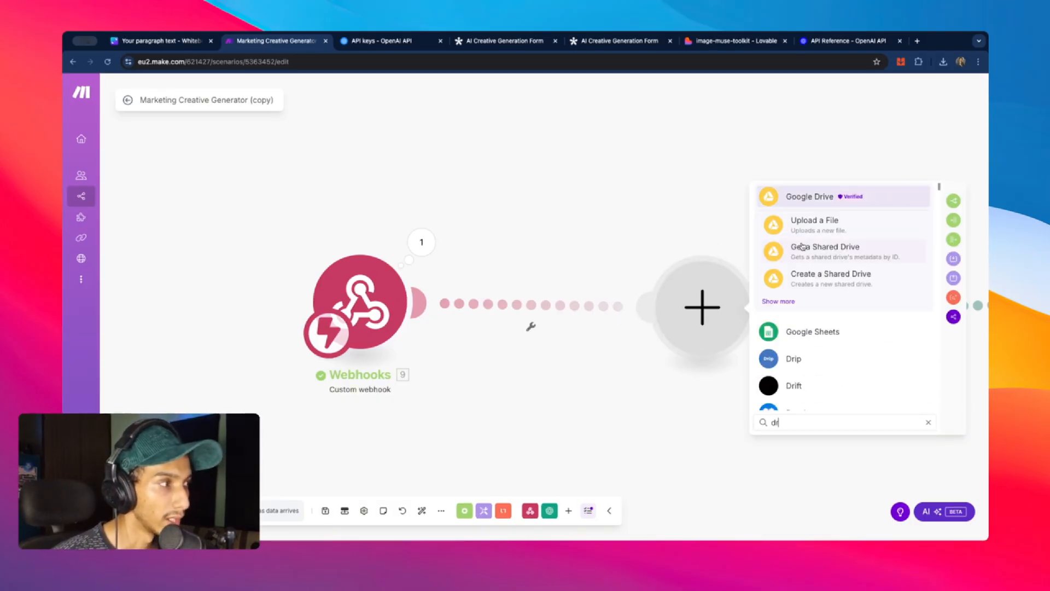
pyautogui.click(813, 223)
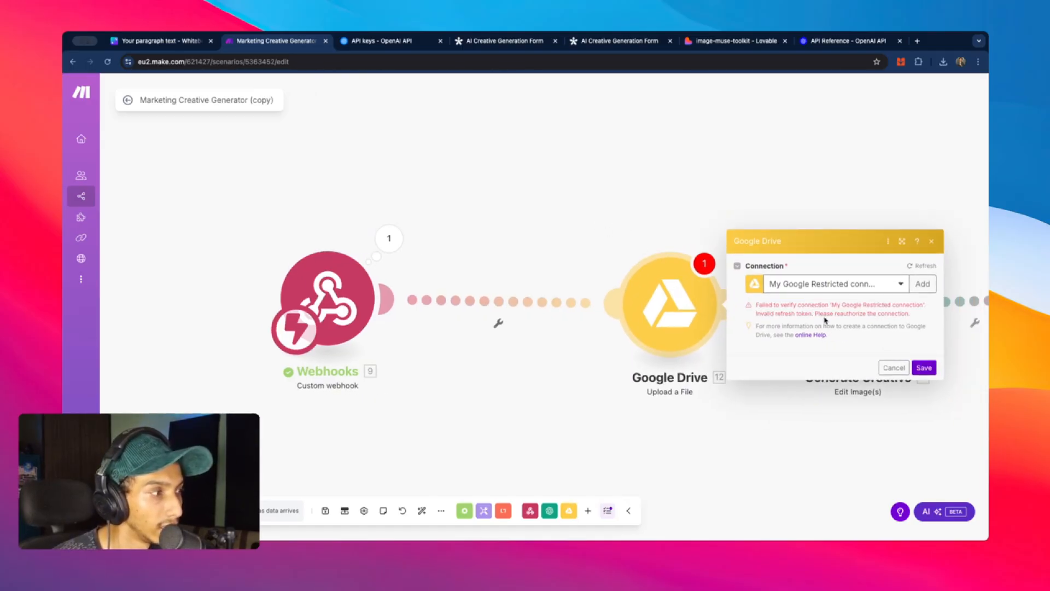
pyautogui.click(886, 293)
pyautogui.click(870, 406)
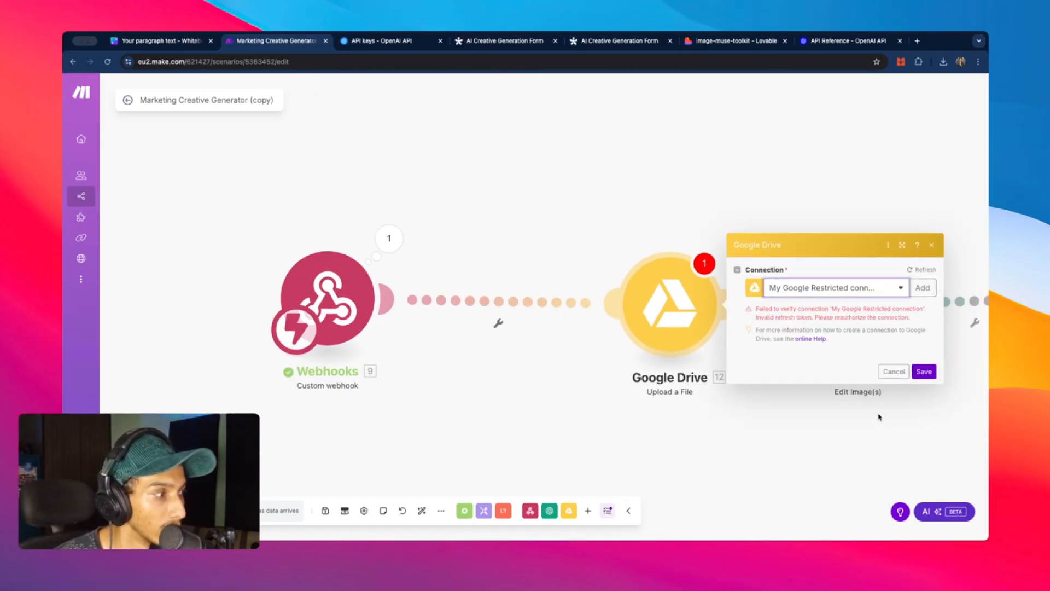
pyautogui.click(922, 287)
pyautogui.click(870, 401)
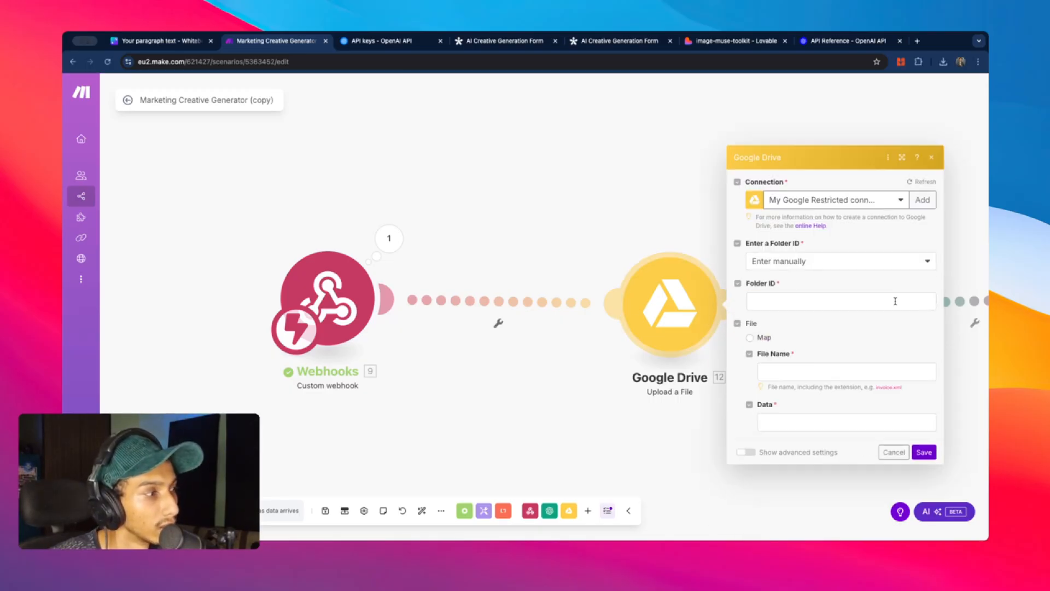
# - Upload to the Marketing Creatives folder, mapping the mask's name and data as the file
pyautogui.click(829, 263)
pyautogui.click(787, 293)
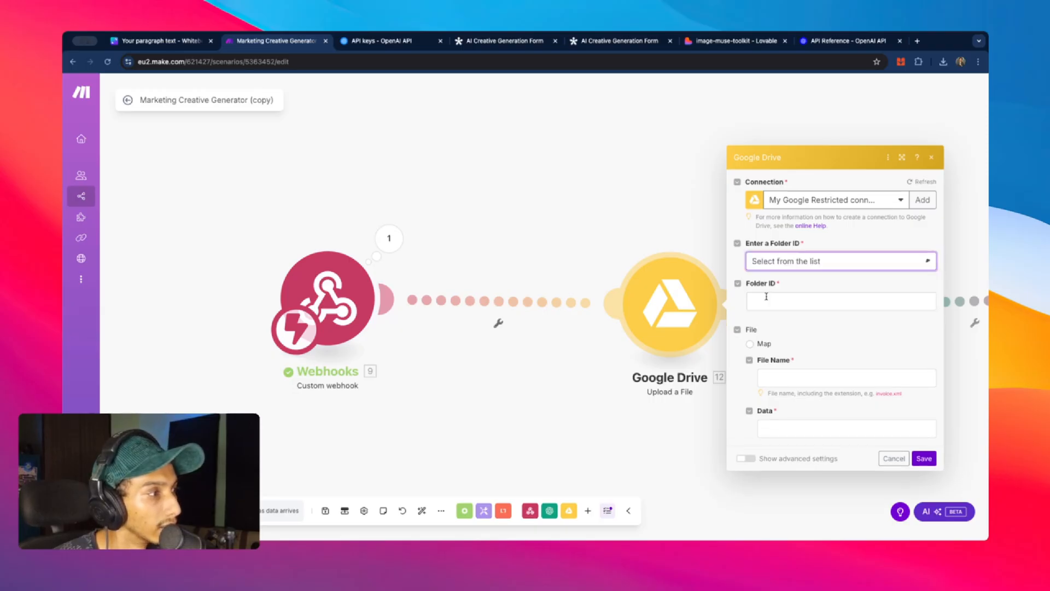
pyautogui.click(792, 322)
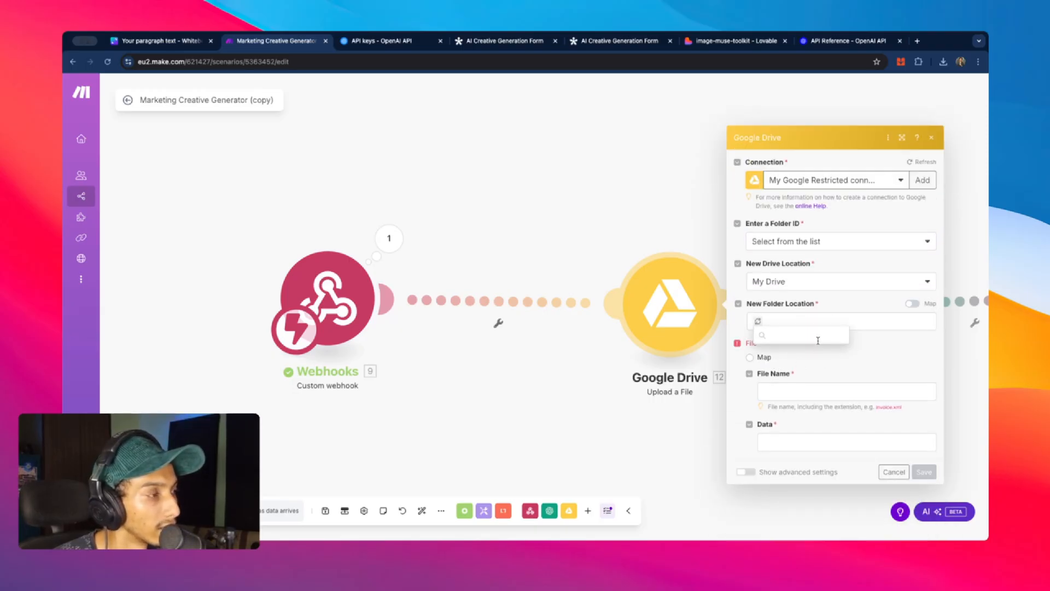
pyautogui.click(809, 350)
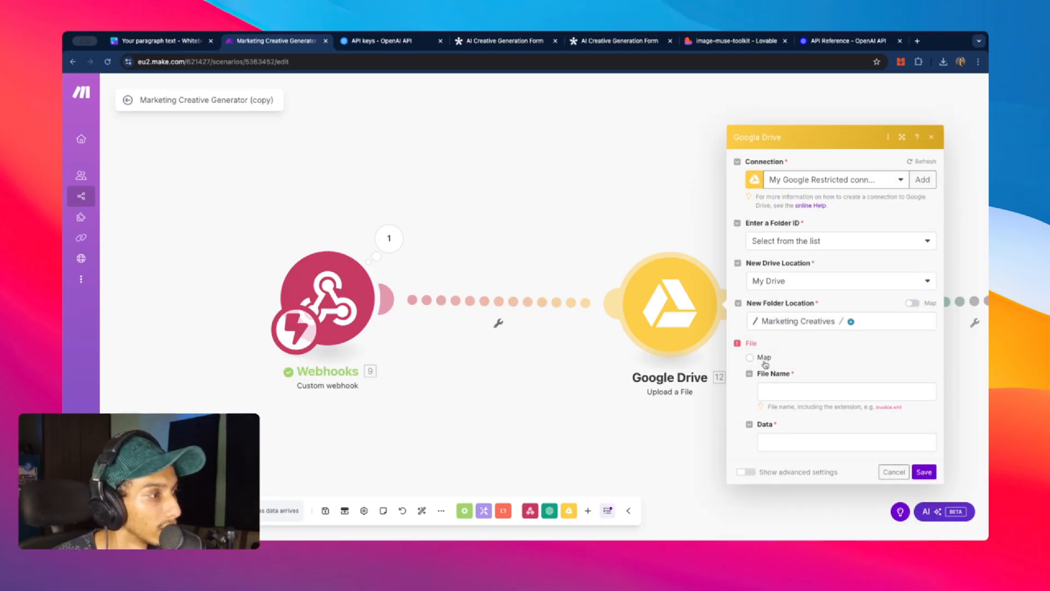
pyautogui.click(762, 359)
pyautogui.click(809, 397)
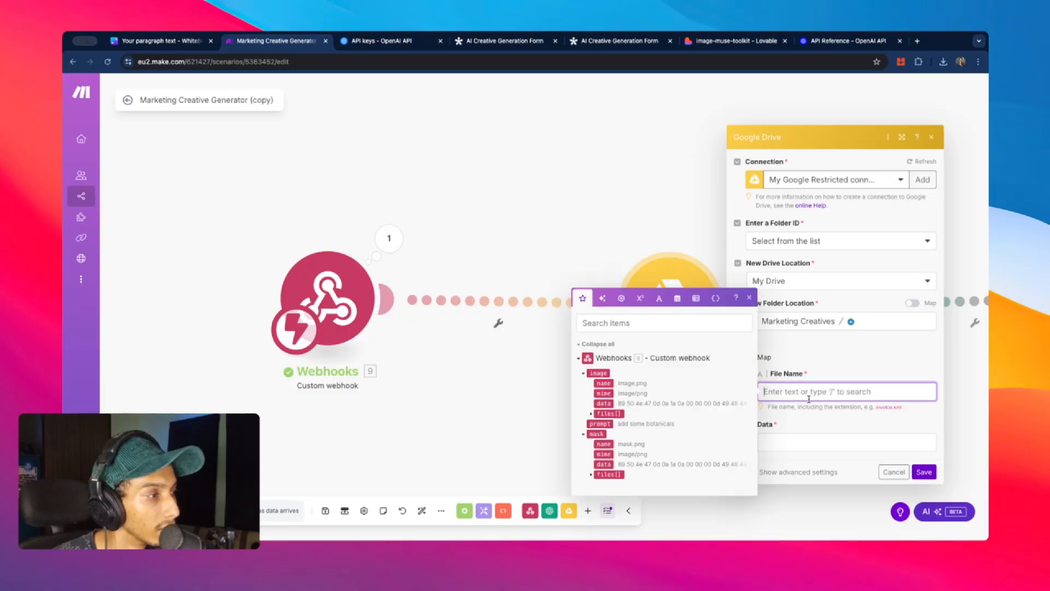
pyautogui.click(603, 443)
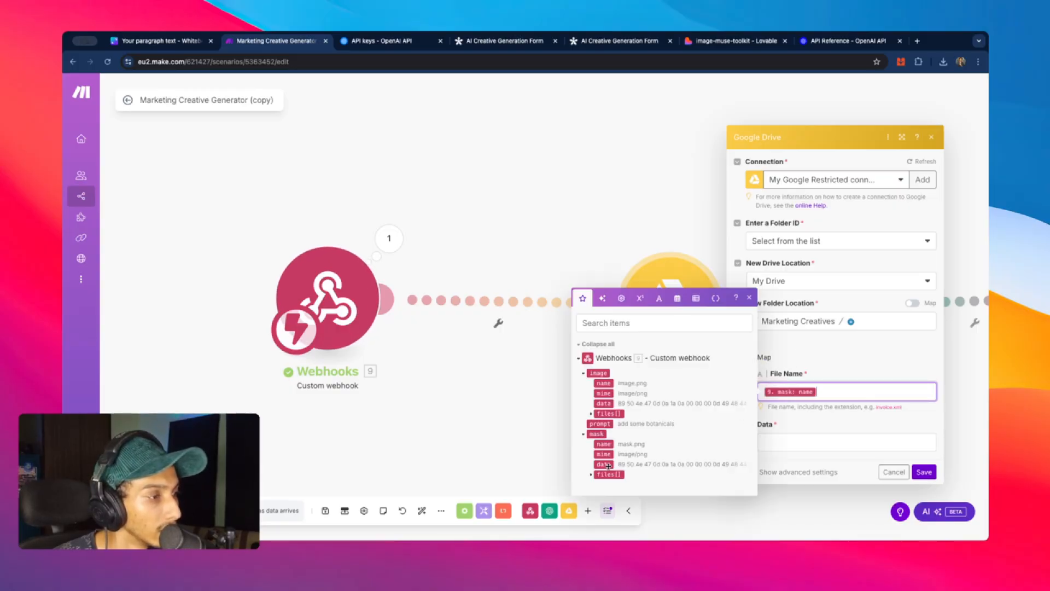
pyautogui.click(603, 464)
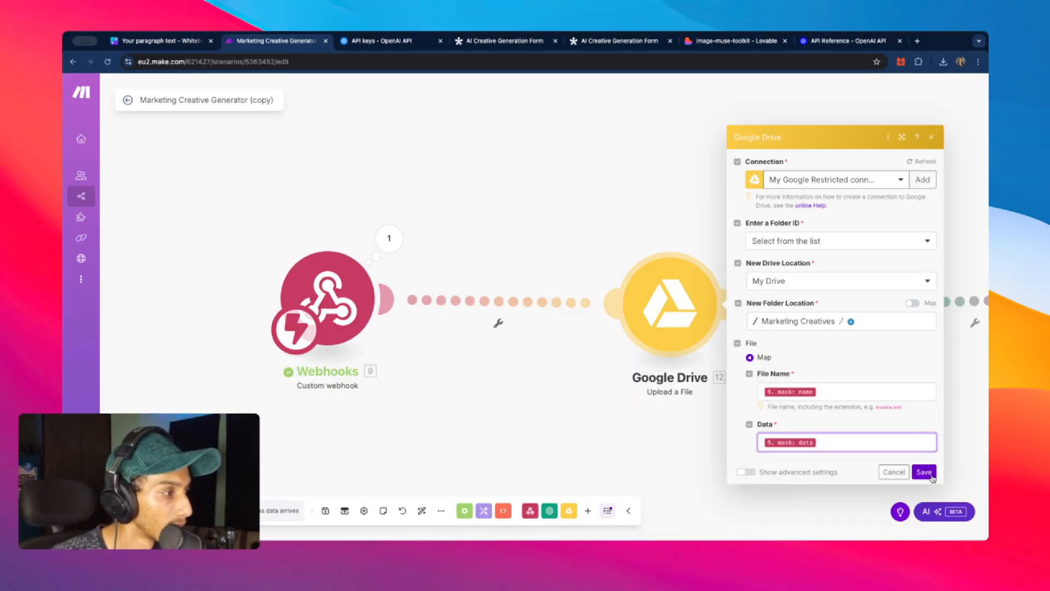
pyautogui.click(924, 472)
# - Unlink Google Drive from the Generate Creative module
pyautogui.moveTo(732, 272); pyautogui.dragTo(639, 260)
pyautogui.rightClick(662, 292)
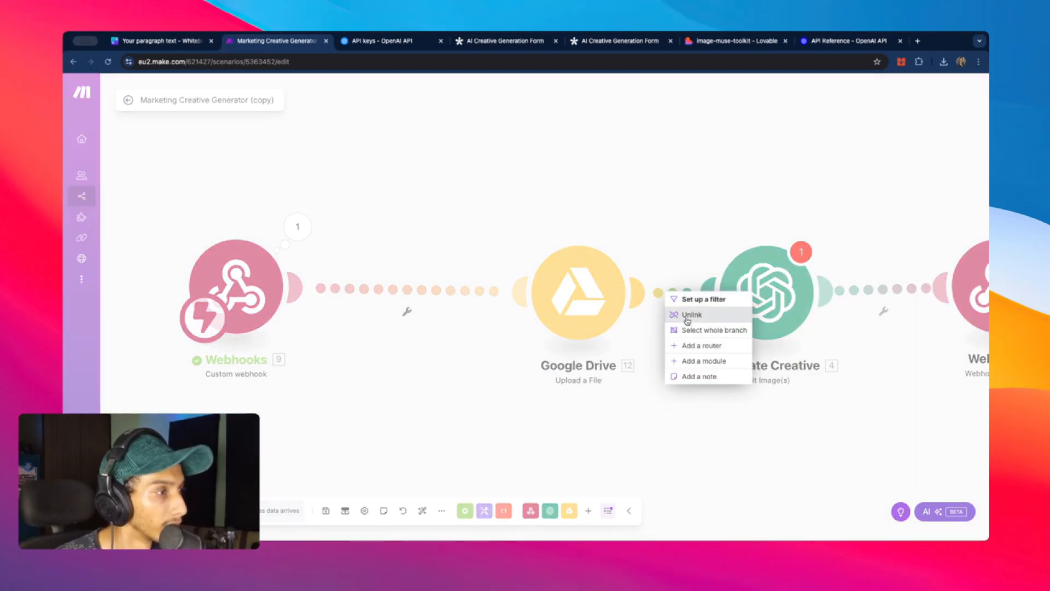
pyautogui.click(689, 315)
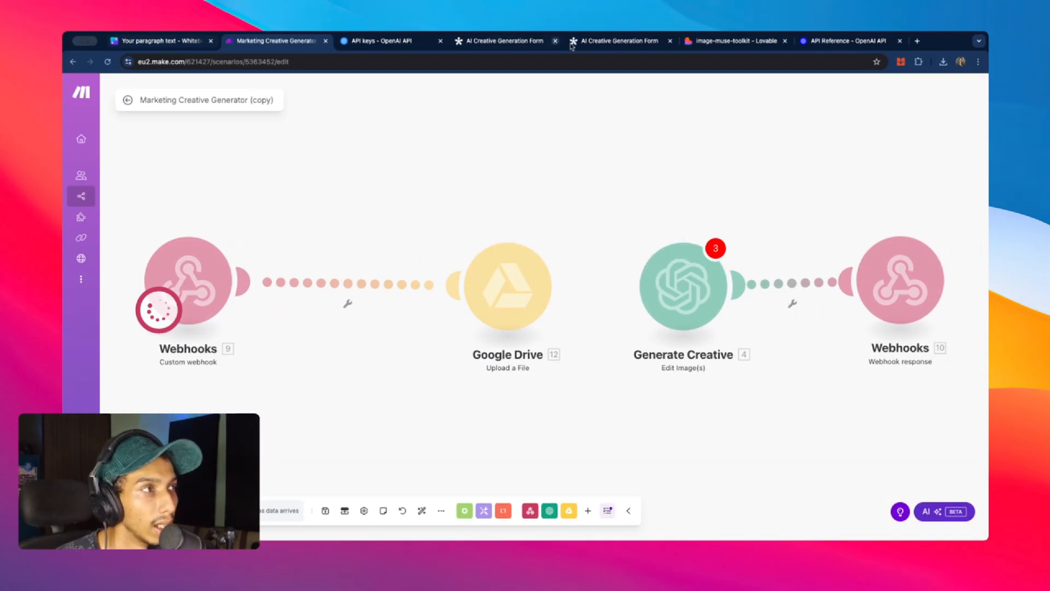
# - Run the scenario once and send an edit from the Lovable editor
pyautogui.click(726, 42)
pyautogui.click(595, 500)
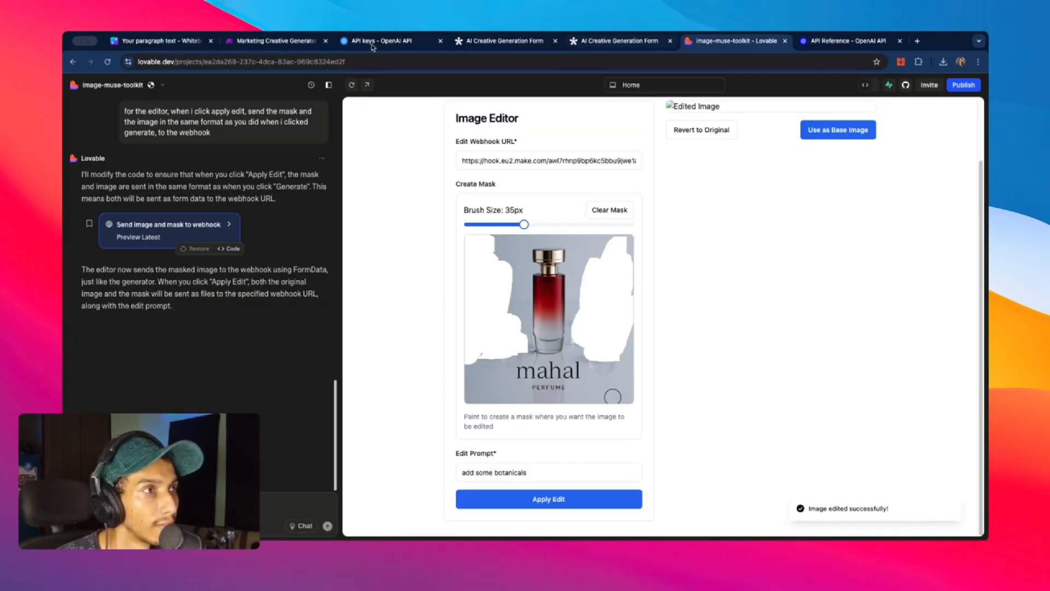
pyautogui.click(276, 41)
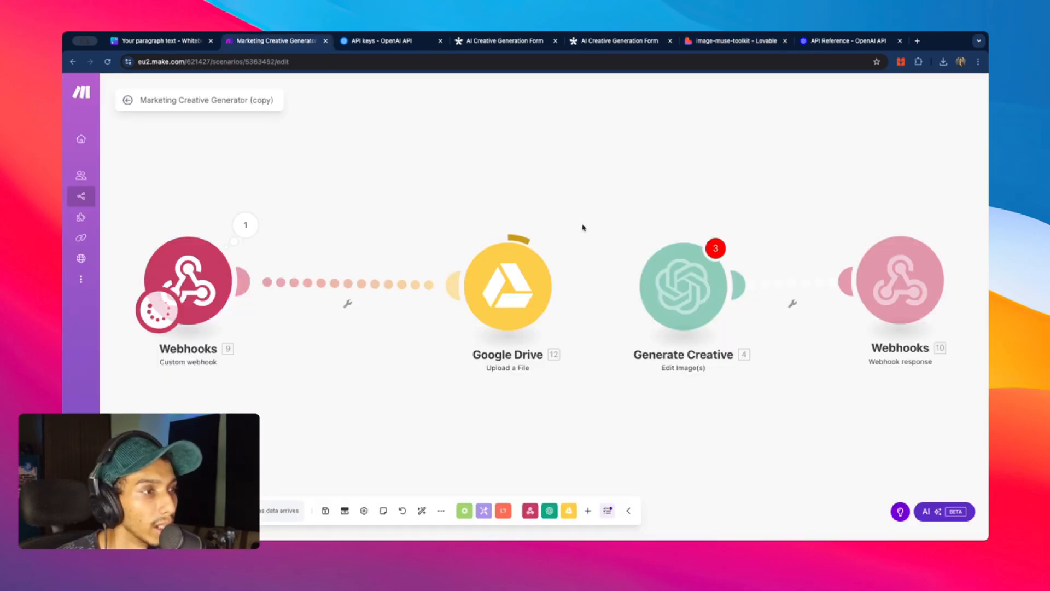
# - Open the uploaded mask.png's web view link from the Google Drive output in a new tab
pyautogui.click(565, 230)
pyautogui.scroll(-3, 673, 317)
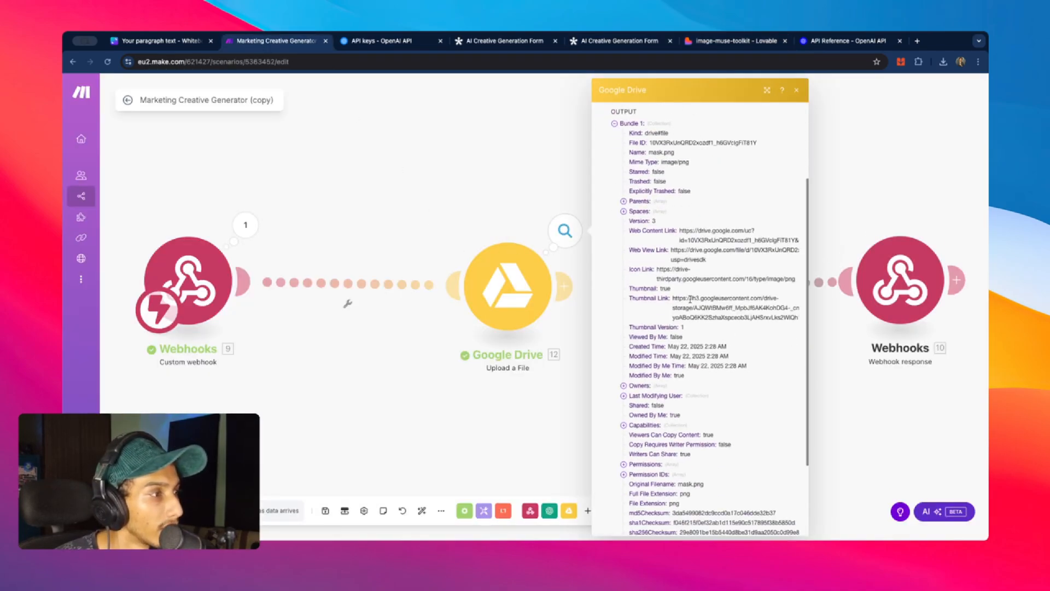
pyautogui.tripleClick(688, 251)
pyautogui.rightClick(688, 250)
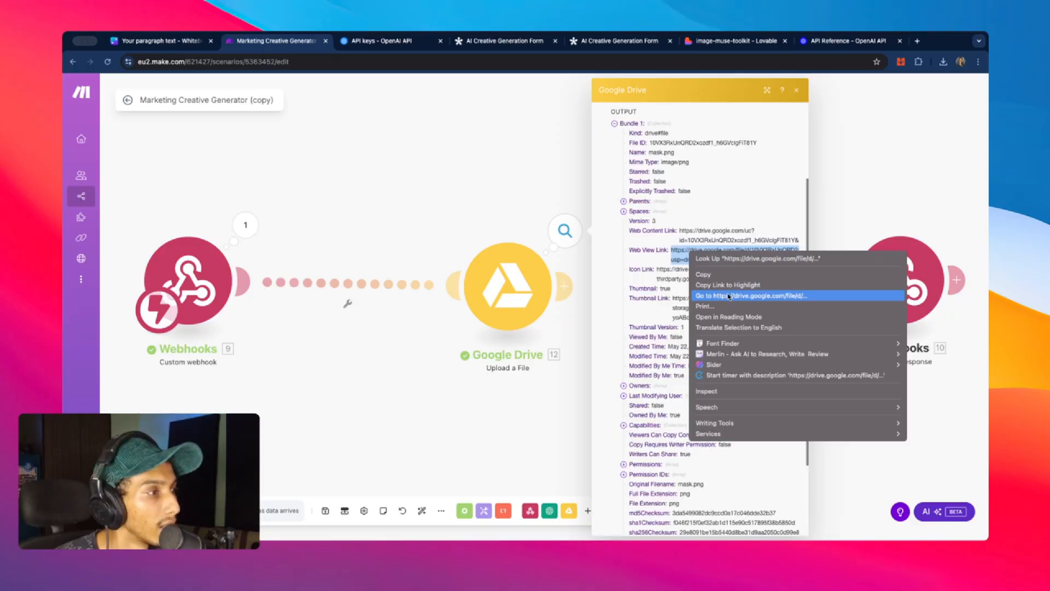
pyautogui.click(732, 291)
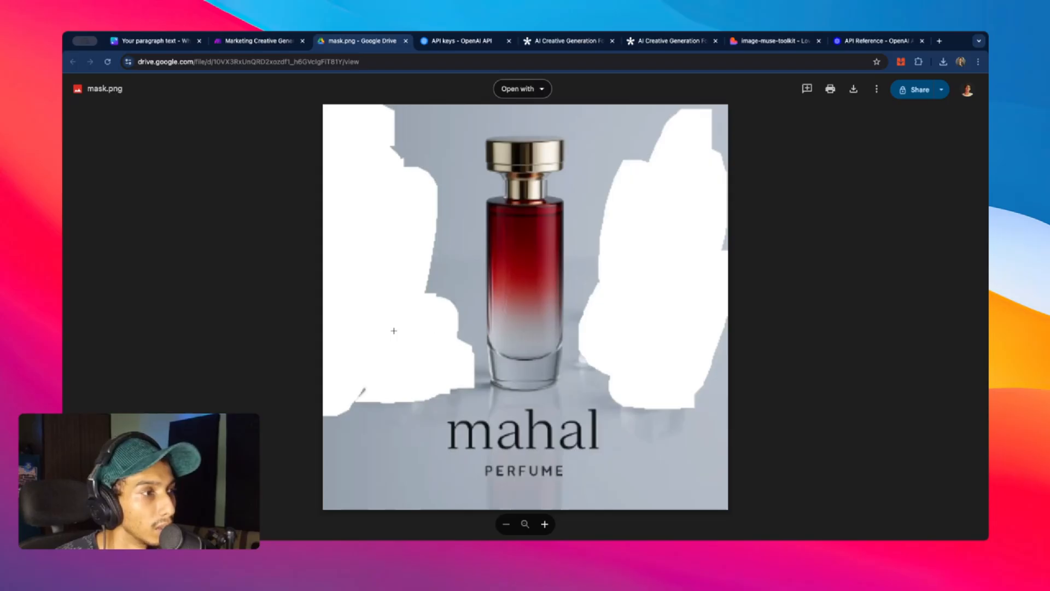
# - Download mask.png from the Google Drive viewer and save it to the computer
pyautogui.click(853, 89)
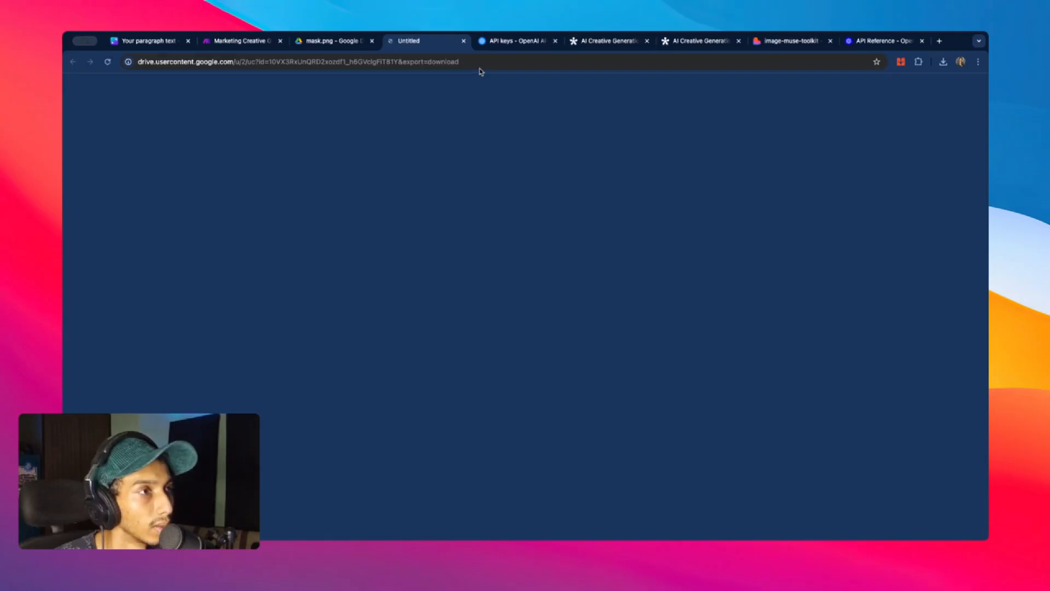
pyautogui.click(702, 379)
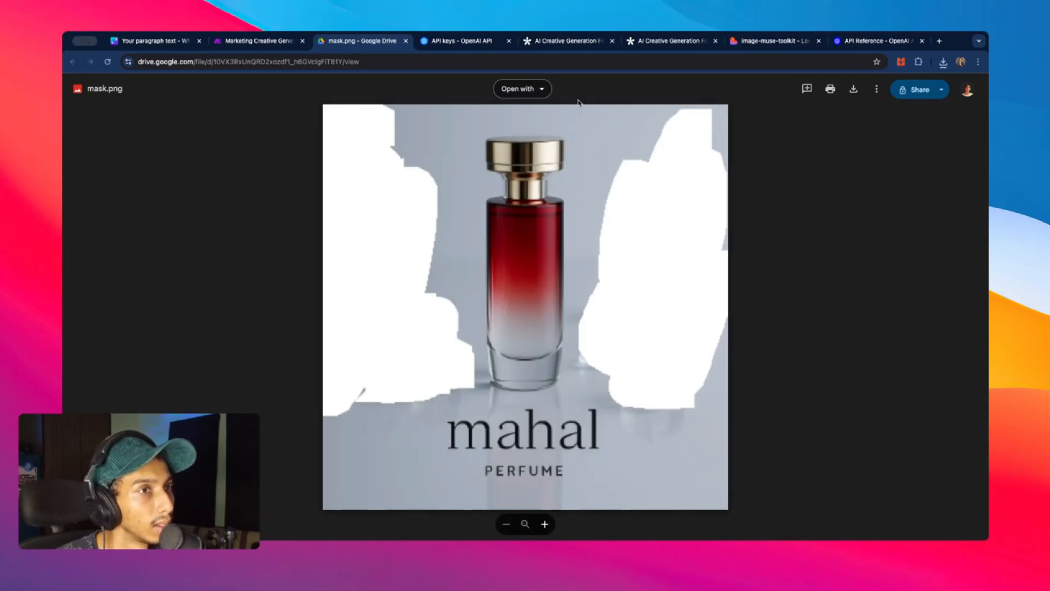
pyautogui.click(143, 41)
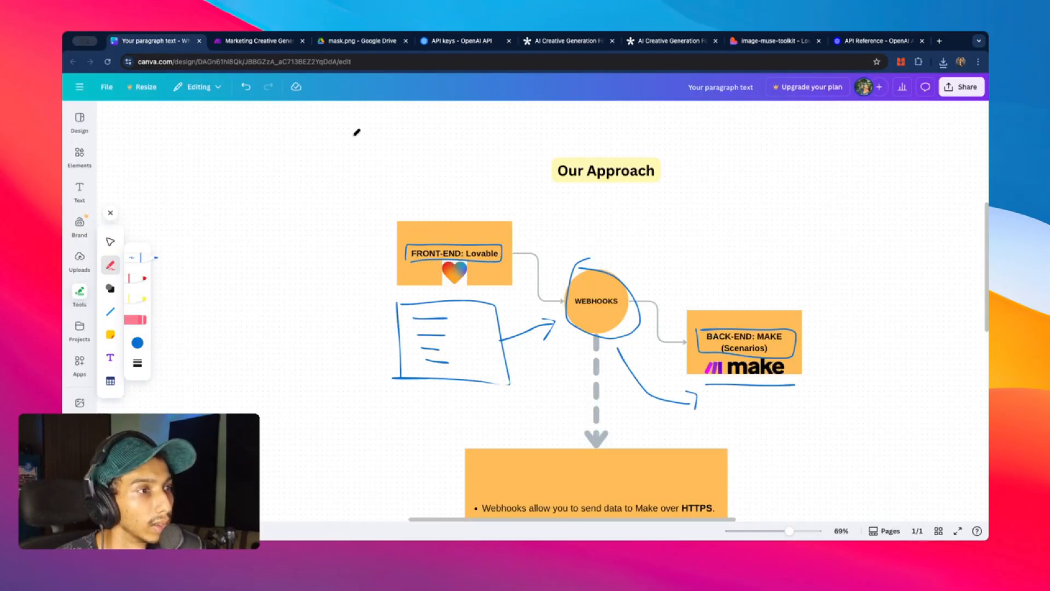
# - Drop the downloaded mask (1).png onto the Canva page to inspect it, then delete it
pyautogui.click(943, 61)
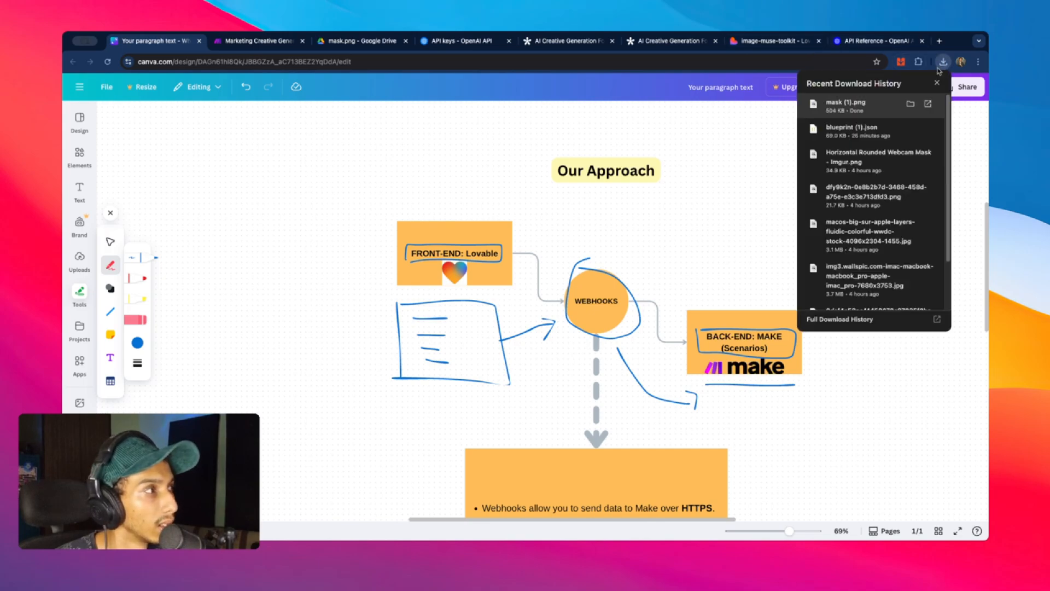
pyautogui.moveTo(880, 106); pyautogui.dragTo(295, 159)
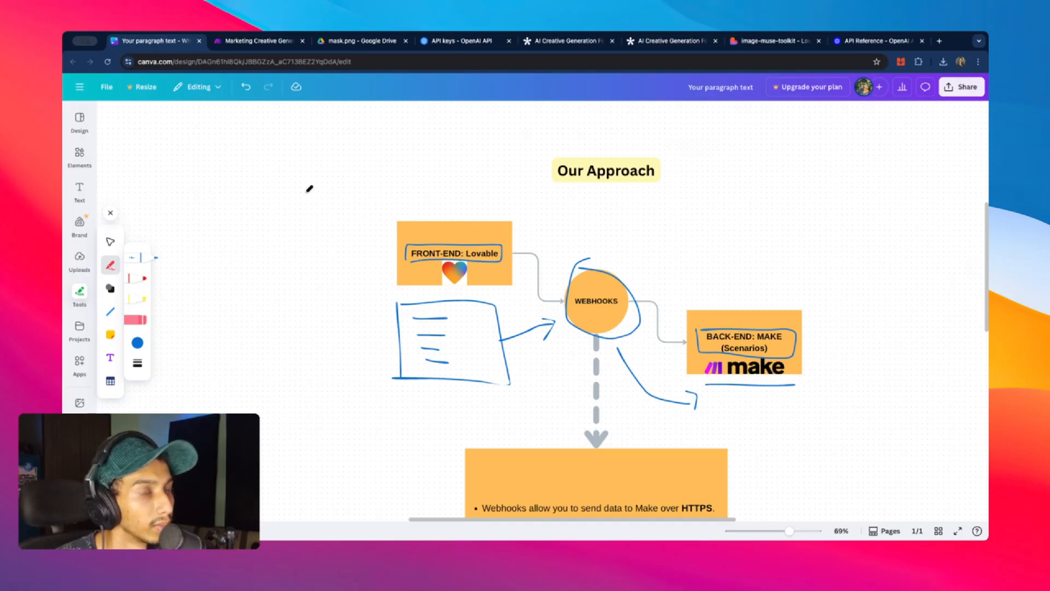
pyautogui.click(944, 61)
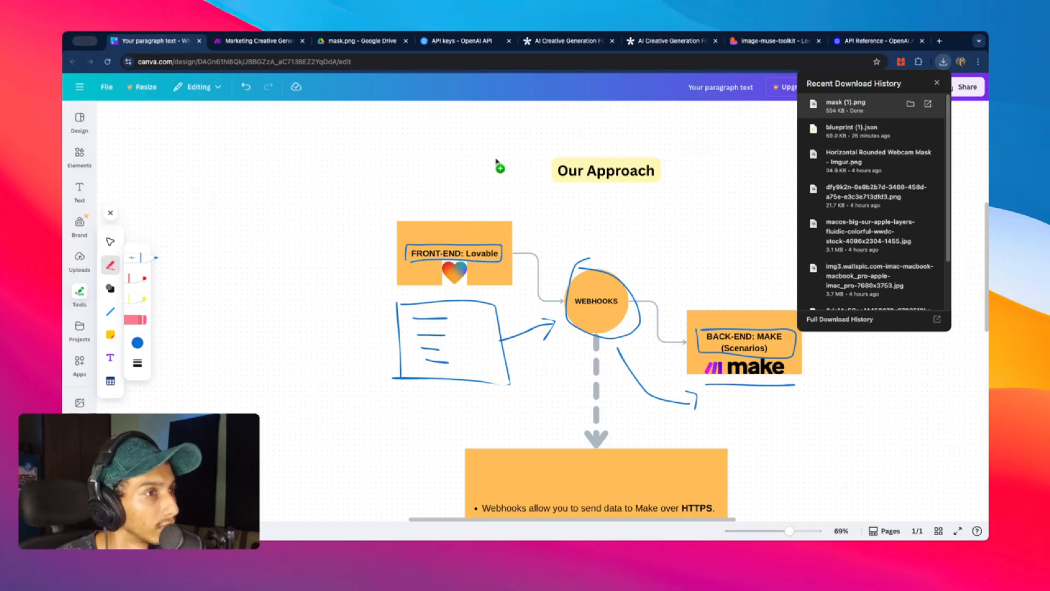
pyautogui.click(80, 258)
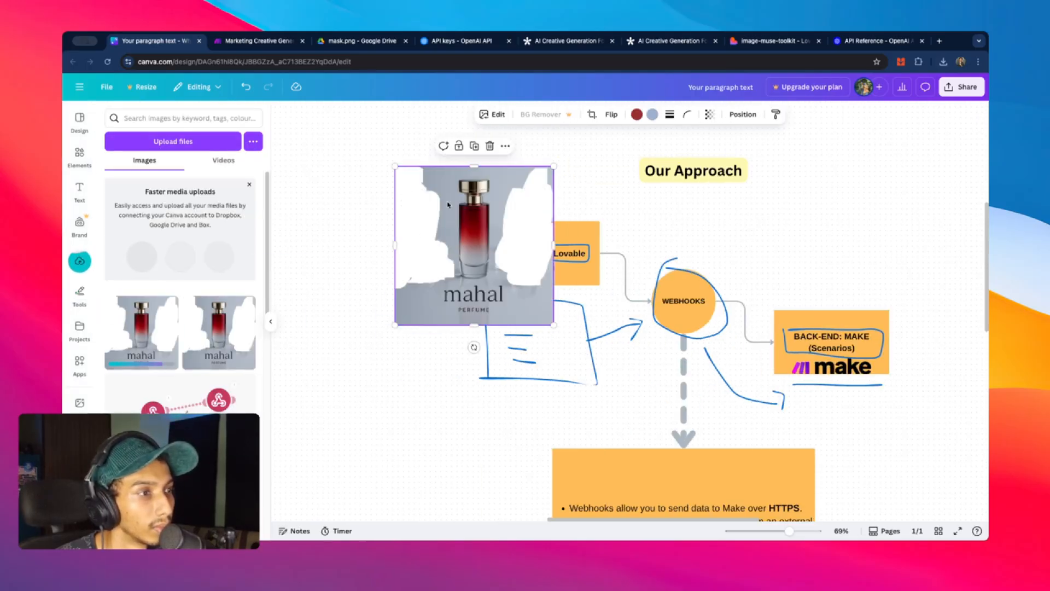
pyautogui.moveTo(411, 201); pyautogui.dragTo(373, 196)
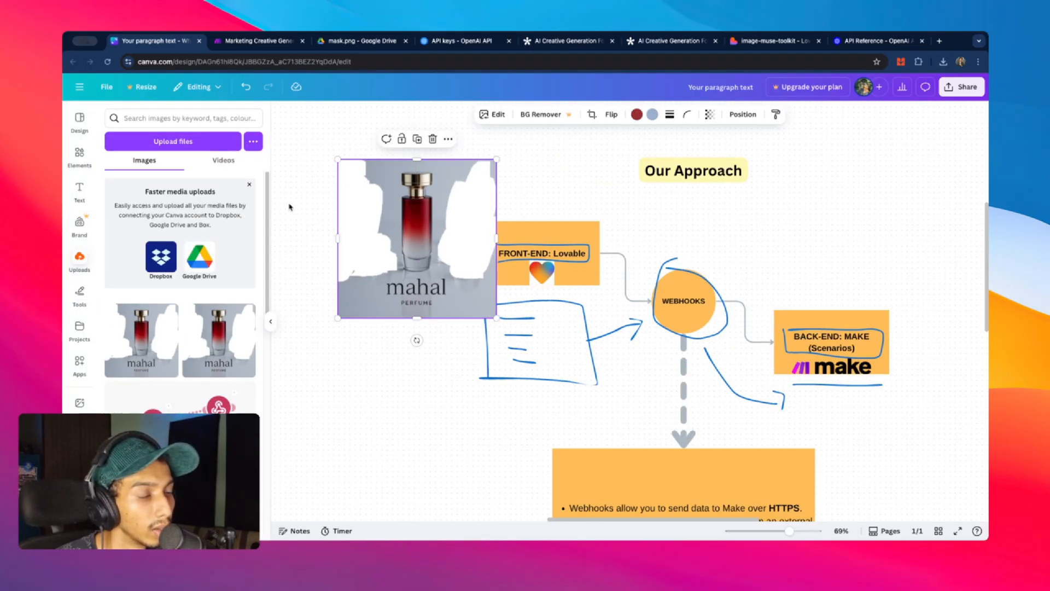
pyautogui.click(433, 139)
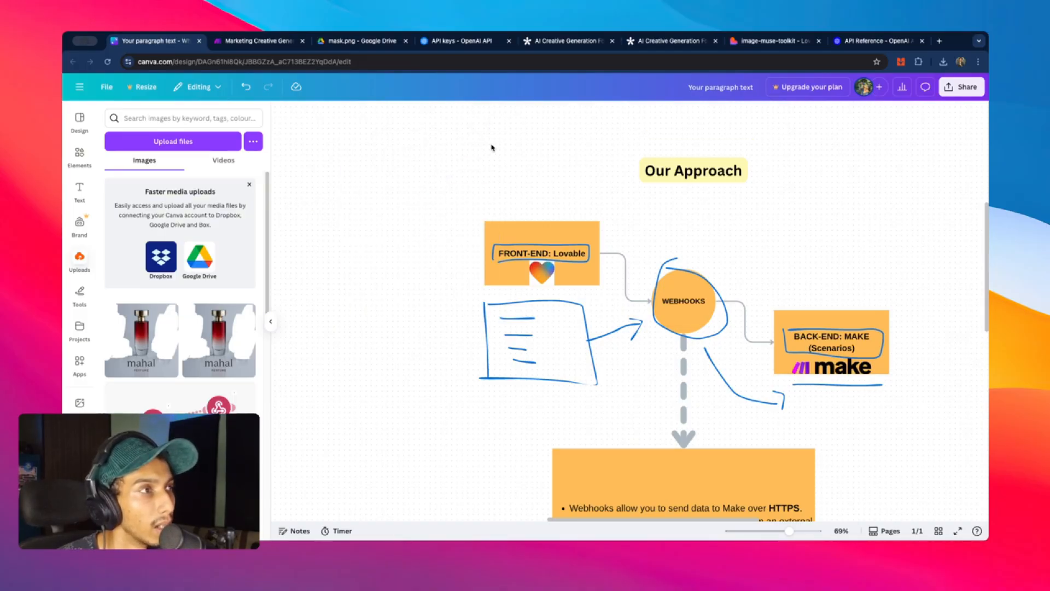
pyautogui.click(782, 44)
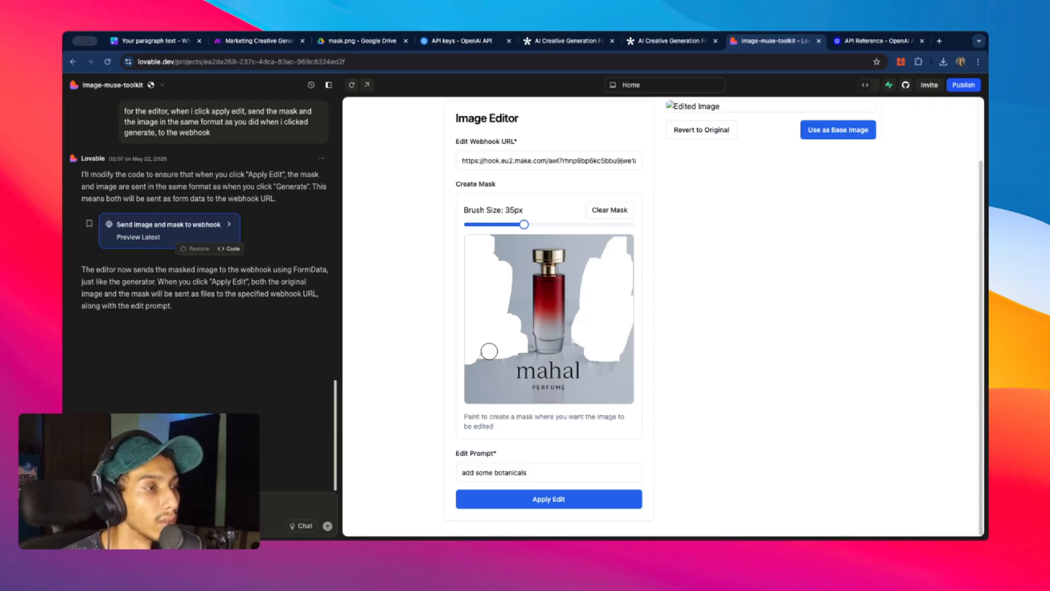
pyautogui.scroll(10, 303, 352)
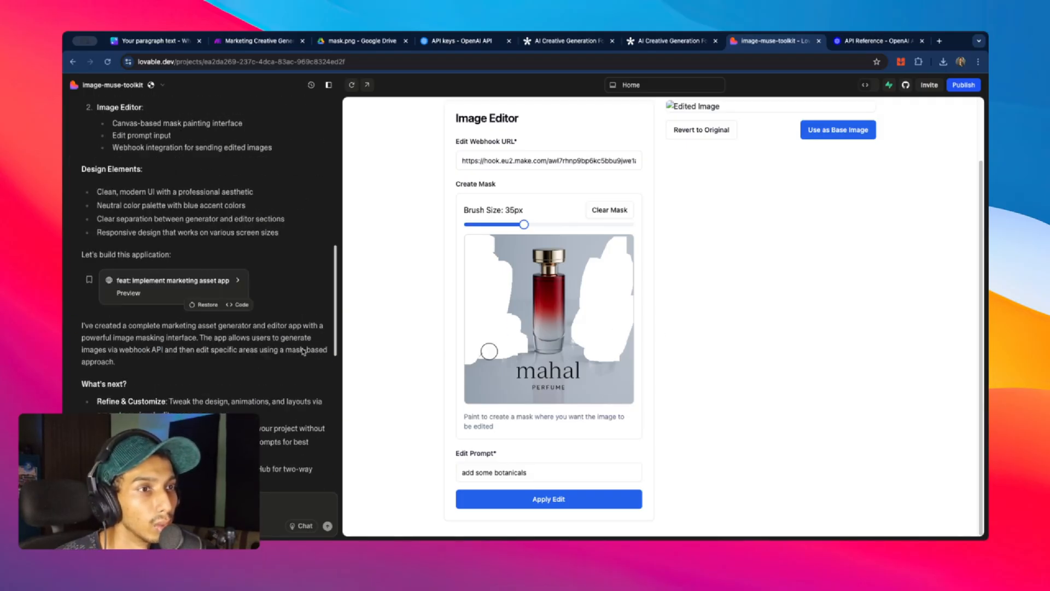
pyautogui.scroll(2, 304, 352)
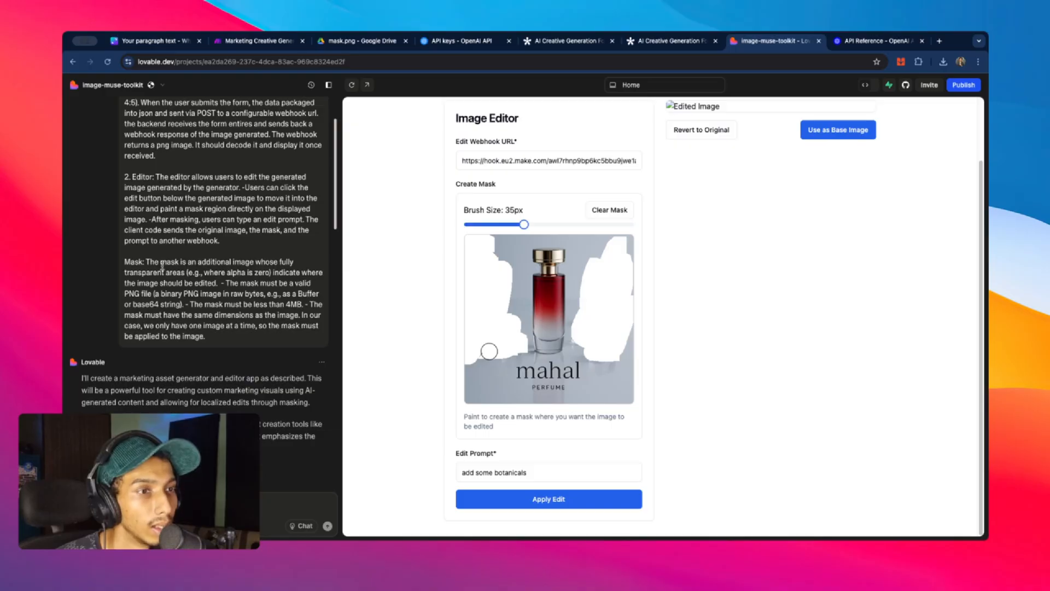
pyautogui.moveTo(146, 262); pyautogui.dragTo(201, 345)
pyautogui.scroll(-3, 230, 313)
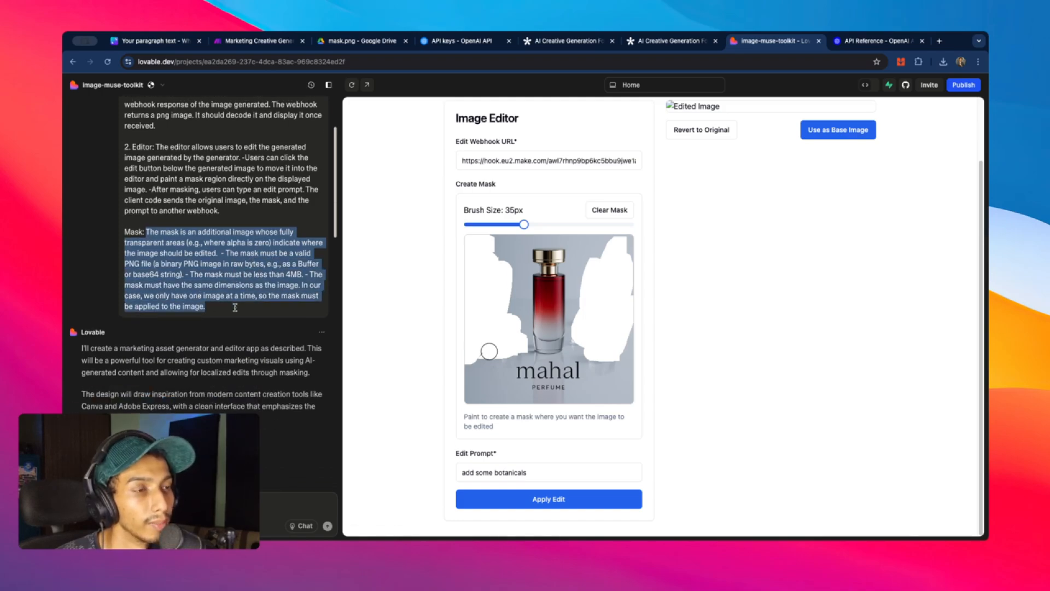
pyautogui.scroll(-10, 237, 310)
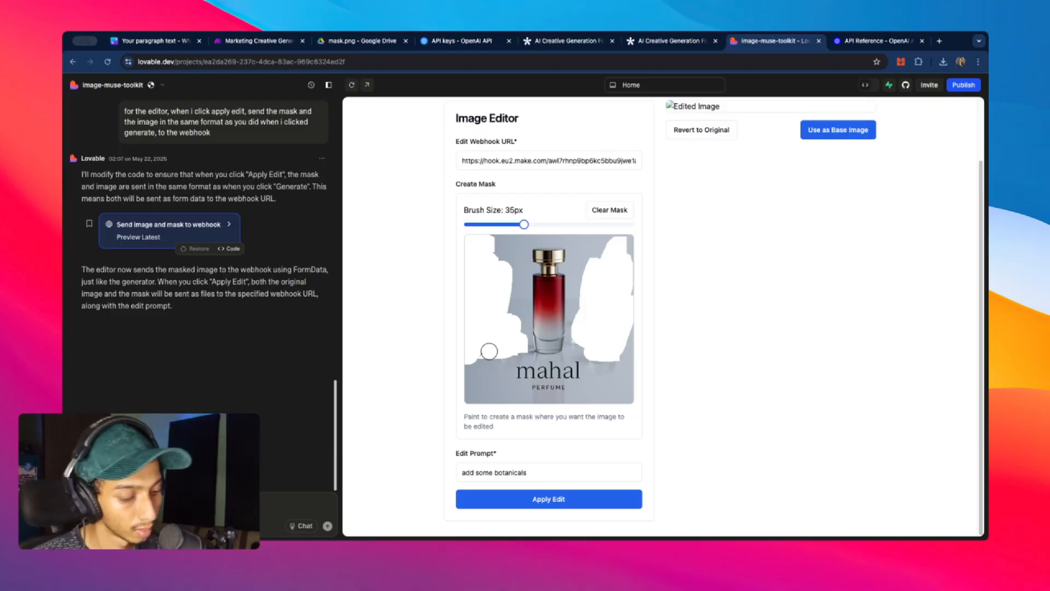
pyautogui.write('t')
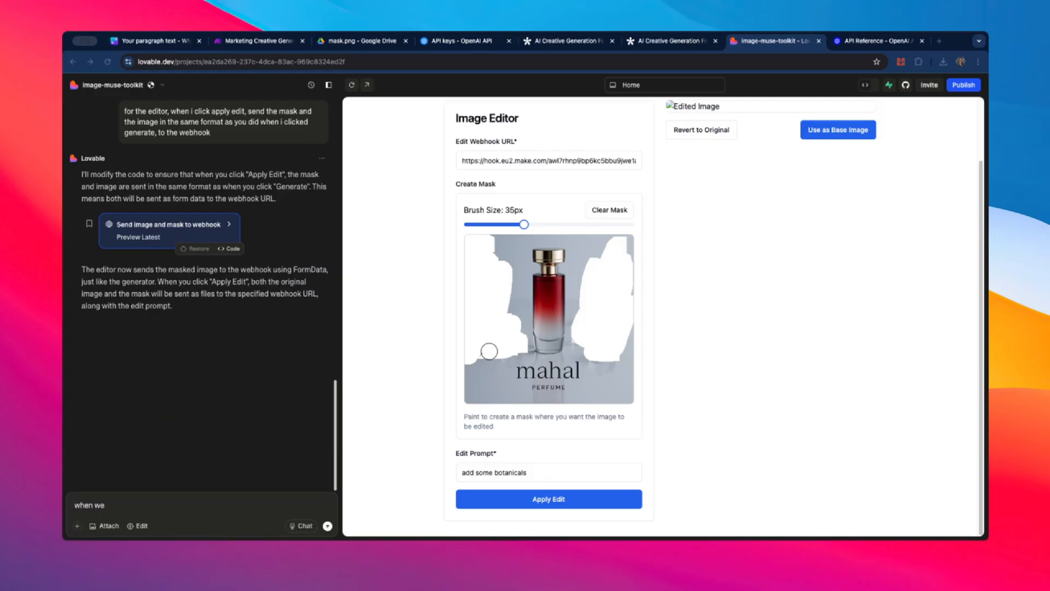
# - Ask Lovable to make the mask's white painted areas transparent (alpha=0)
pyautogui.click(169, 505)
pyautogui.write('add the mask the white area should me transparent (alpha=0) in the mask image that is being sent.')
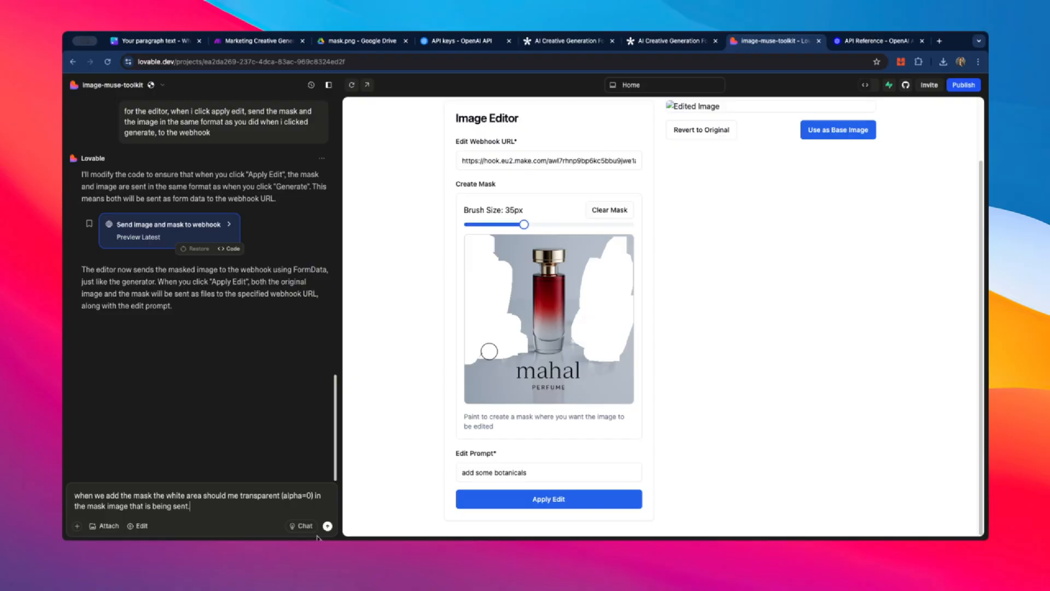
pyautogui.click(327, 525)
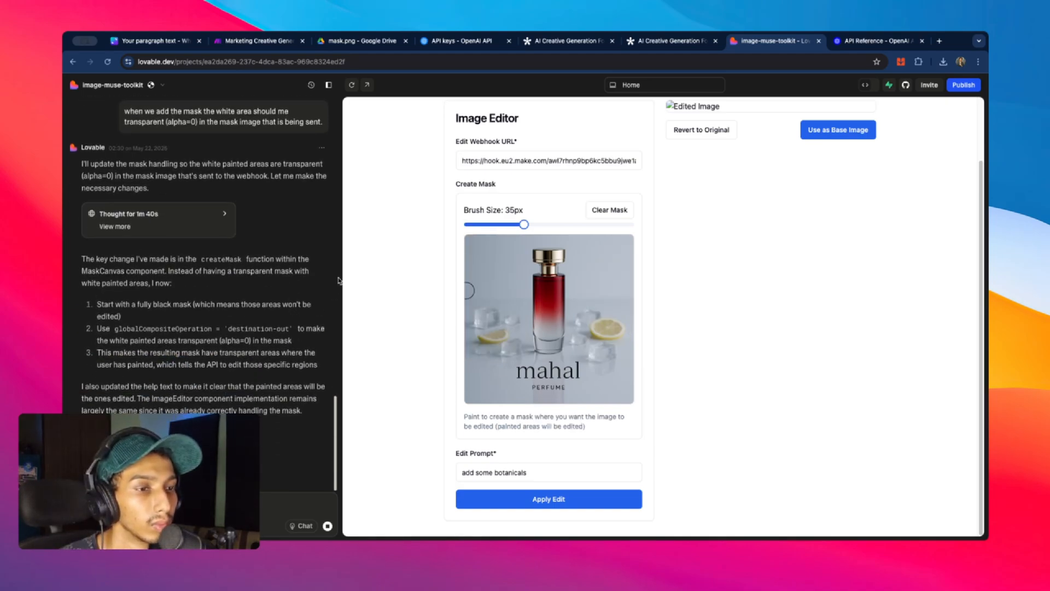
# - Paint mask areas at the image's top-left and right side and apply the edit
pyautogui.moveTo(477, 239)
pyautogui.mouseDown()
pyautogui.moveTo(471, 383)
pyautogui.moveTo(501, 273)
pyautogui.mouseUp()
pyautogui.moveTo(601, 261)
pyautogui.mouseDown()
pyautogui.moveTo(599, 312)
pyautogui.moveTo(615, 246)
pyautogui.moveTo(609, 299)
pyautogui.moveTo(626, 257)
pyautogui.moveTo(604, 243)
pyautogui.moveTo(609, 371)
pyautogui.mouseUp()
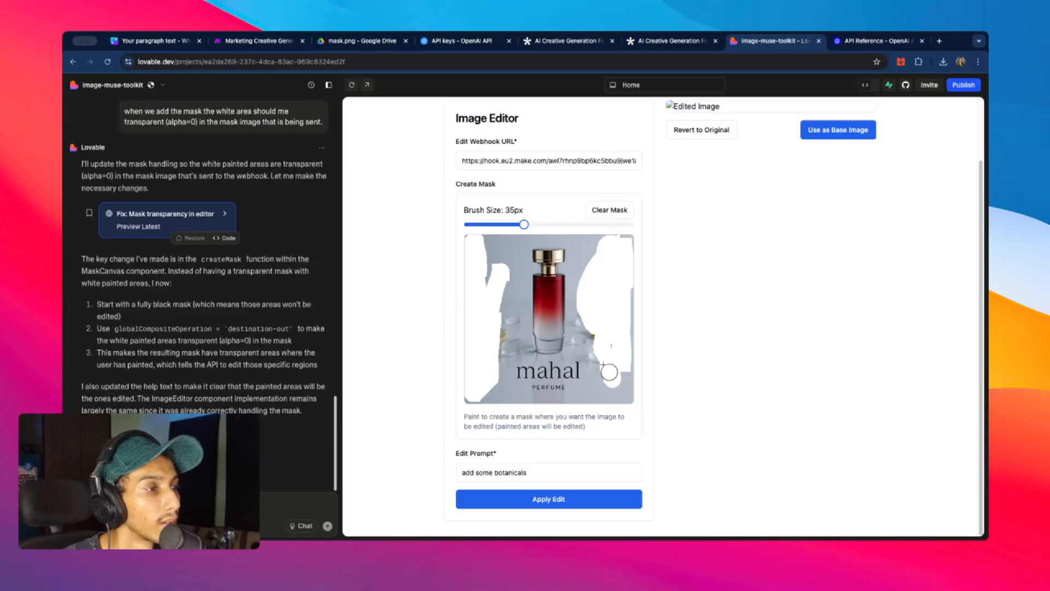
pyautogui.click(264, 41)
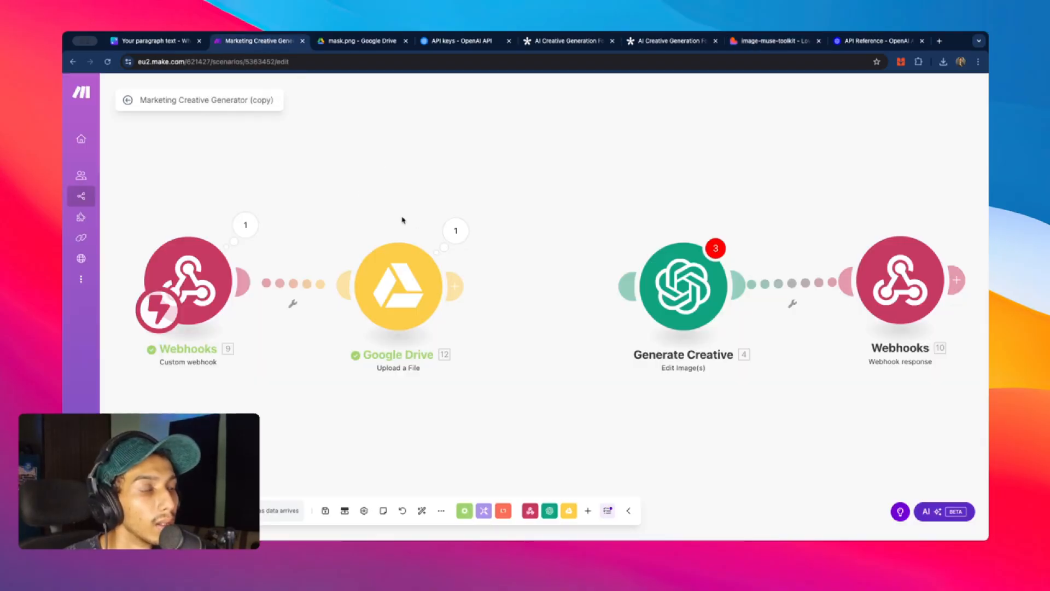
pyautogui.click(804, 42)
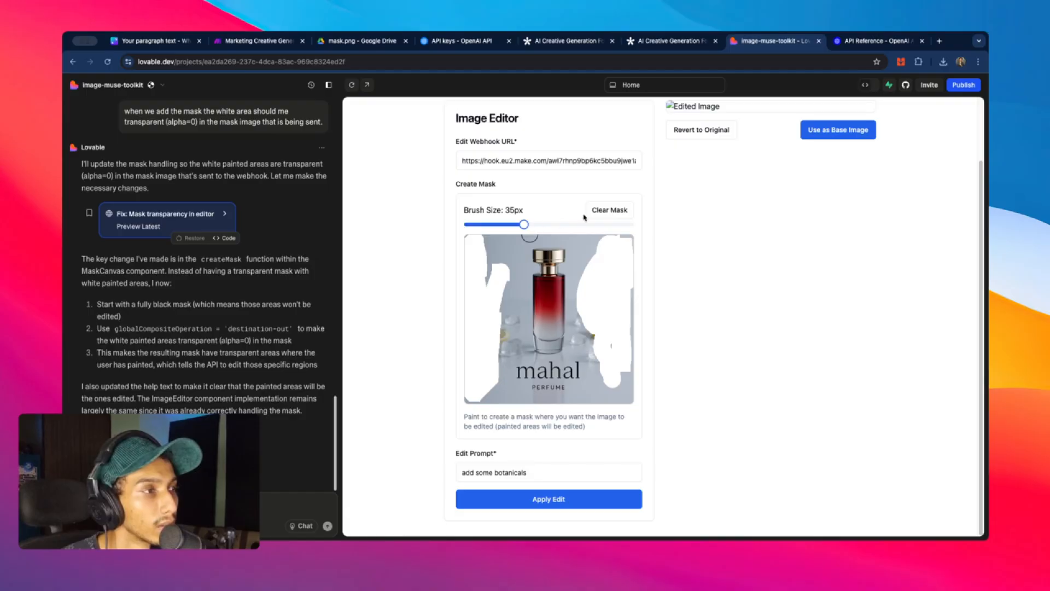
pyautogui.click(607, 210)
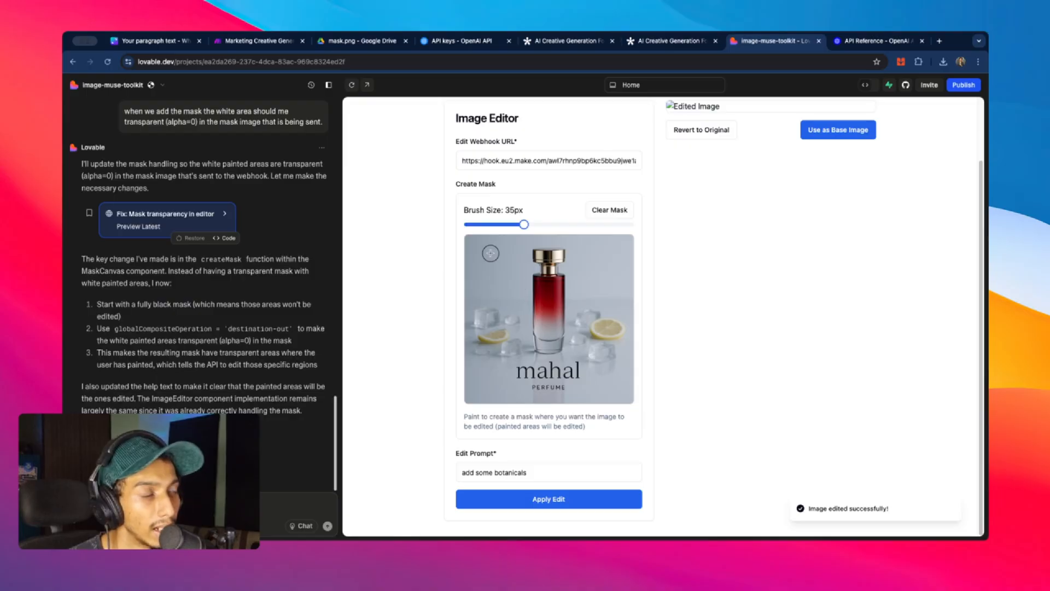
# - Repaint mask areas beside the bottle and start a single Make run awaiting webhook data
pyautogui.moveTo(477, 248)
pyautogui.mouseDown()
pyautogui.moveTo(477, 328)
pyautogui.moveTo(493, 350)
pyautogui.moveTo(500, 344)
pyautogui.mouseUp()
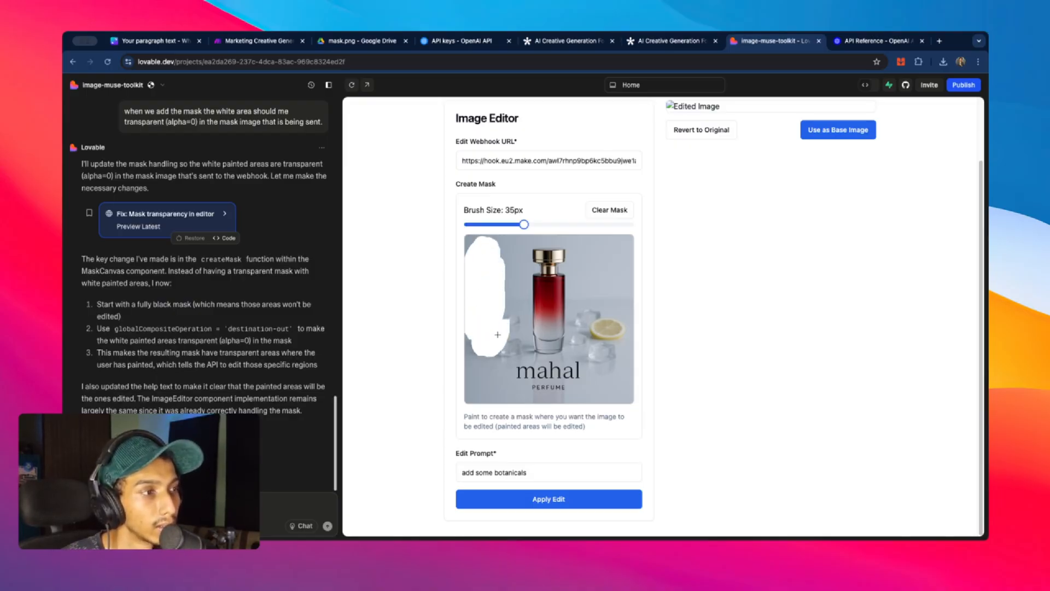
pyautogui.moveTo(580, 279)
pyautogui.mouseDown()
pyautogui.moveTo(592, 343)
pyautogui.moveTo(616, 263)
pyautogui.moveTo(595, 288)
pyautogui.moveTo(605, 280)
pyautogui.mouseUp()
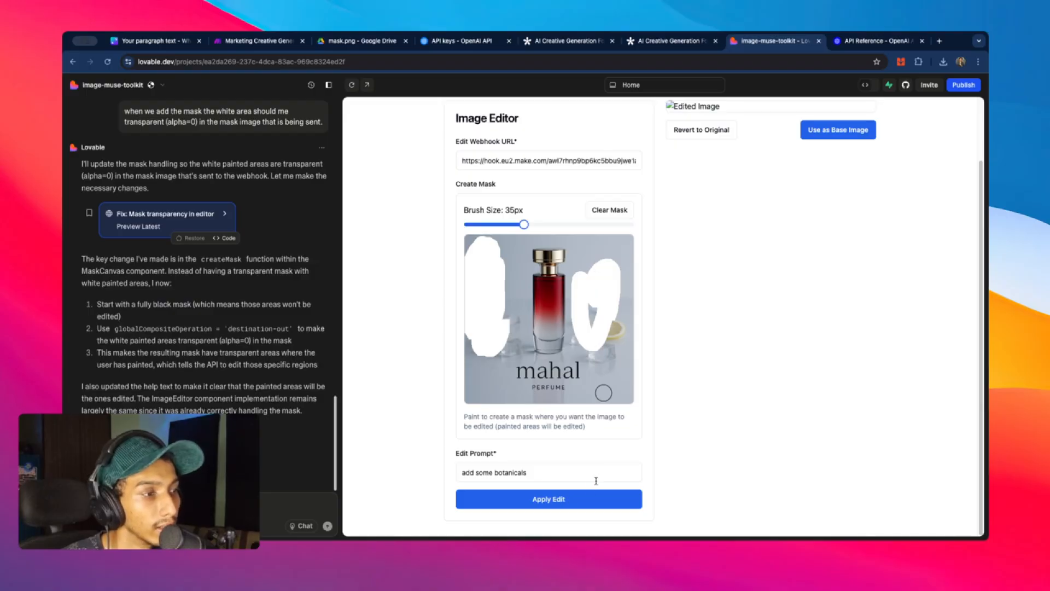
pyautogui.click(254, 41)
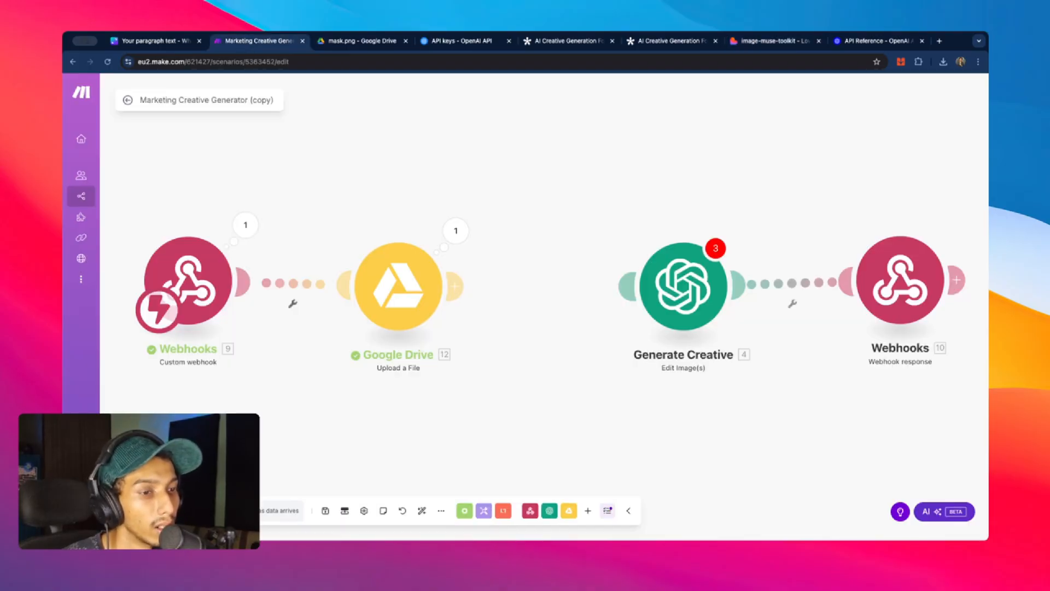
pyautogui.click(219, 512)
pyautogui.click(289, 522)
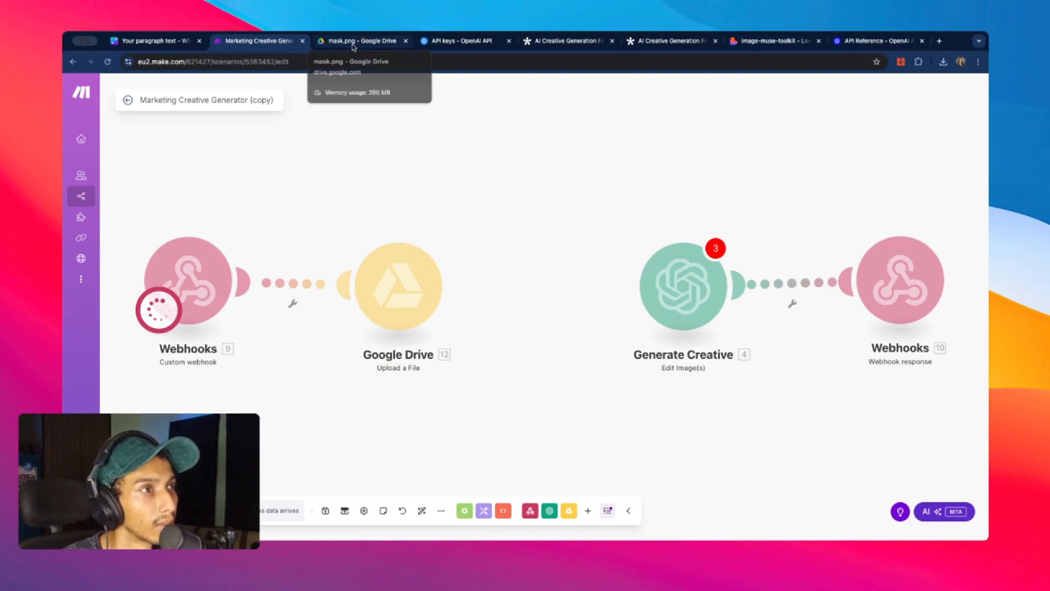
# - Clear the mask, repaint left and right of the bottle, rerun Make once and apply the edit
pyautogui.click(772, 42)
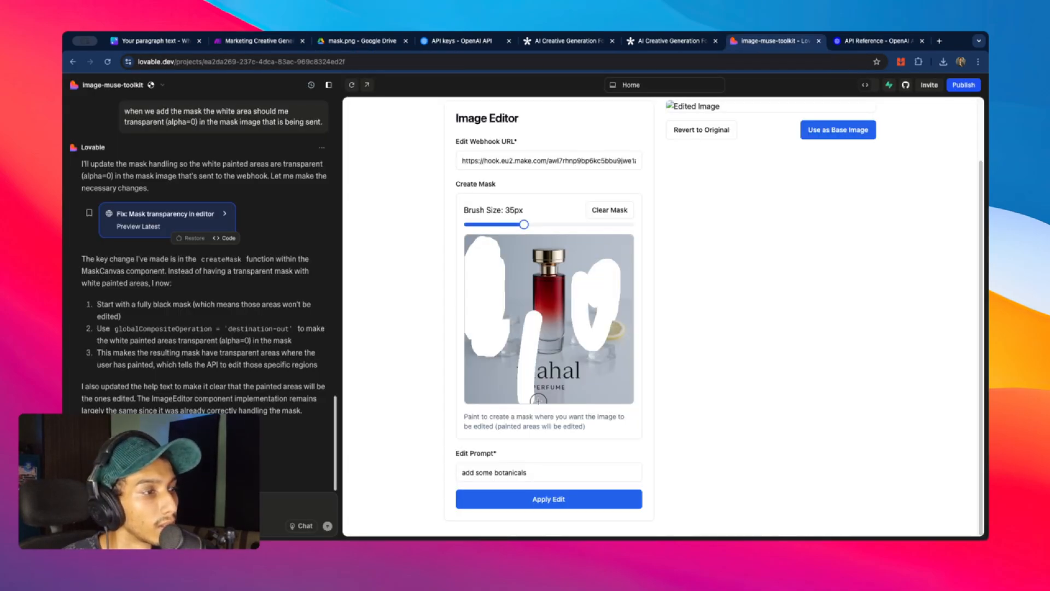
pyautogui.click(600, 210)
pyautogui.moveTo(489, 246); pyautogui.dragTo(498, 372)
pyautogui.moveTo(579, 285)
pyautogui.mouseDown()
pyautogui.moveTo(585, 316)
pyautogui.moveTo(593, 281)
pyautogui.mouseUp()
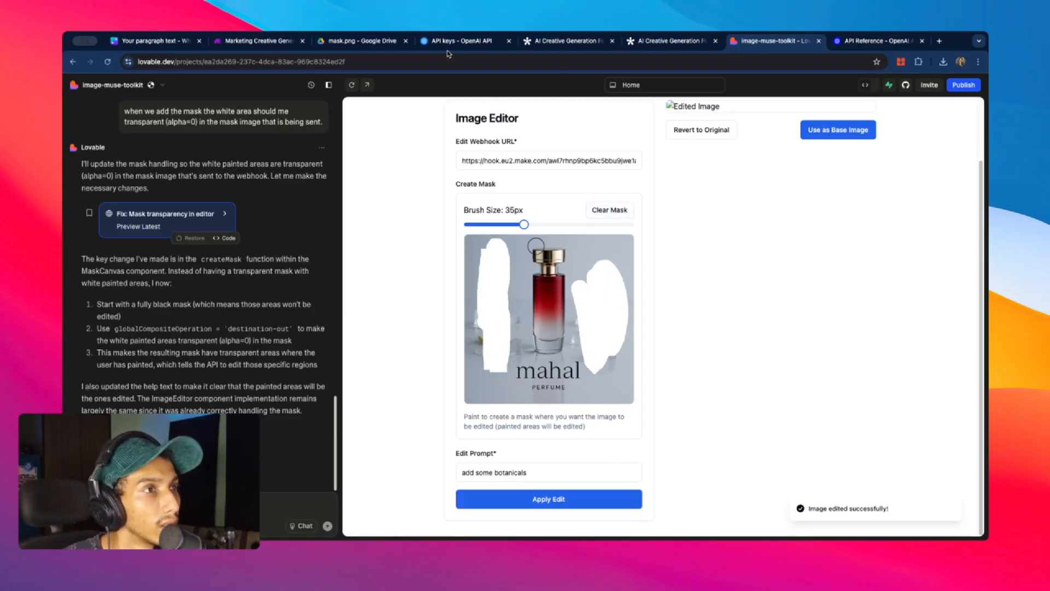
pyautogui.click(255, 41)
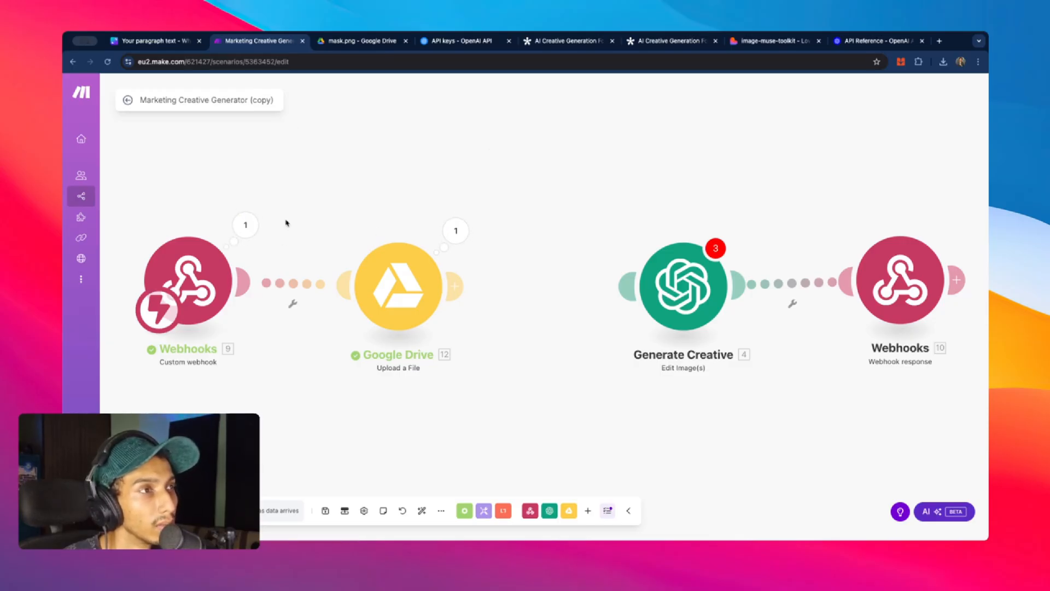
pyautogui.click(219, 510)
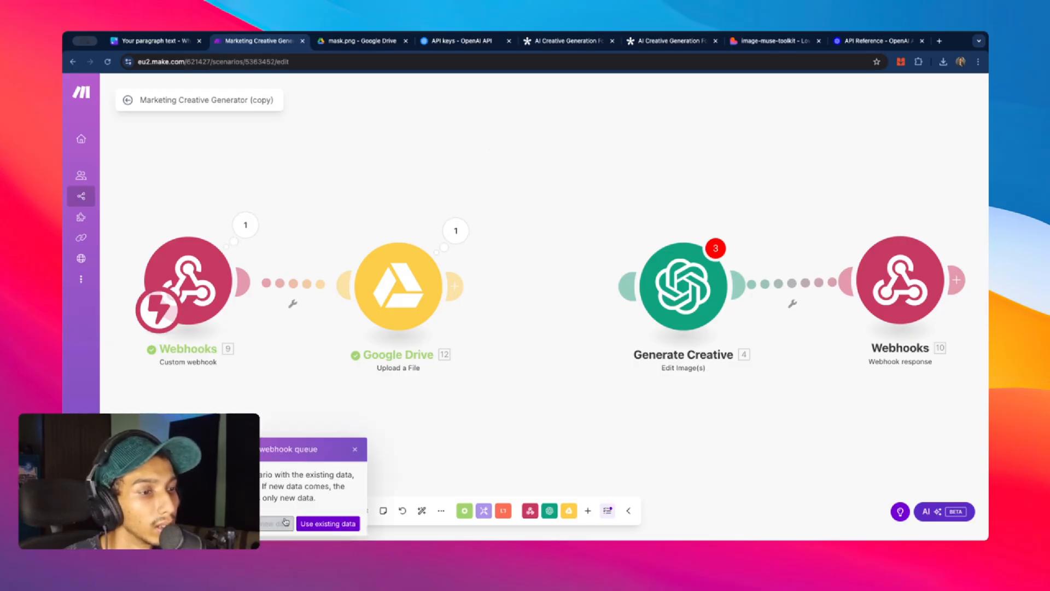
pyautogui.click(333, 523)
pyautogui.click(875, 41)
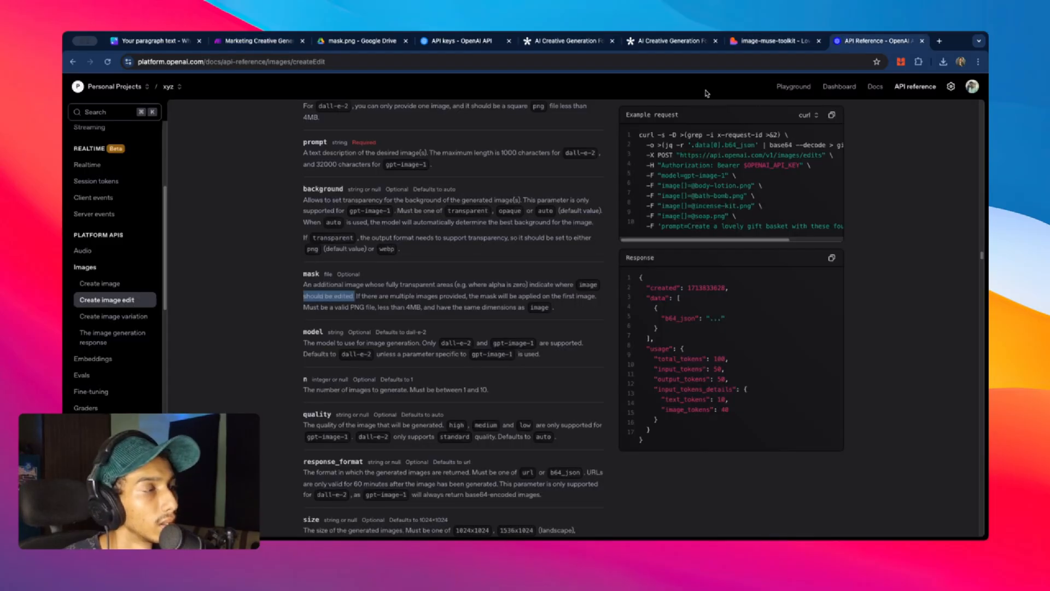
pyautogui.click(236, 41)
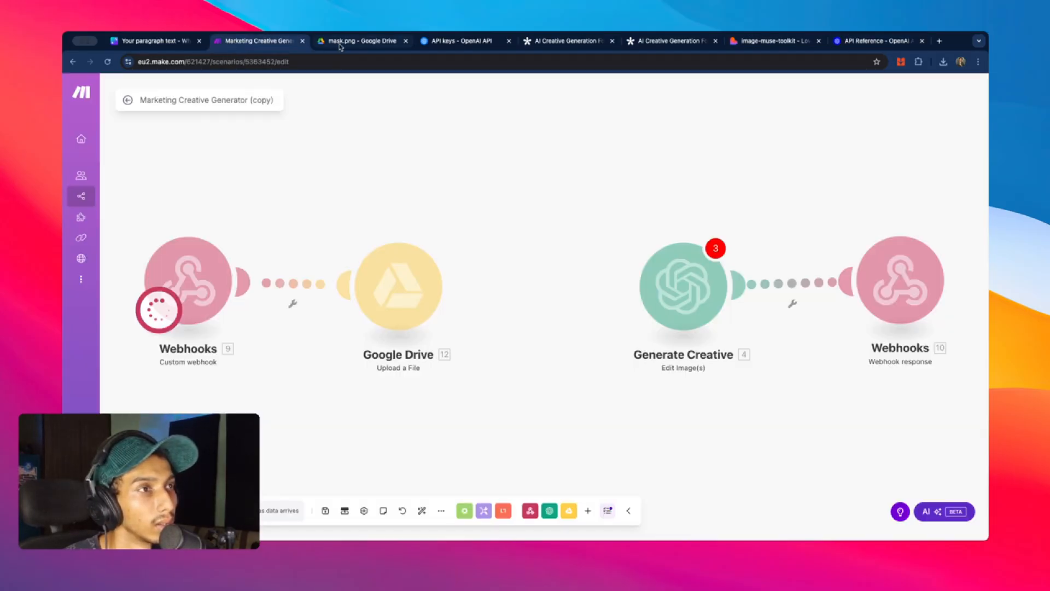
pyautogui.click(771, 41)
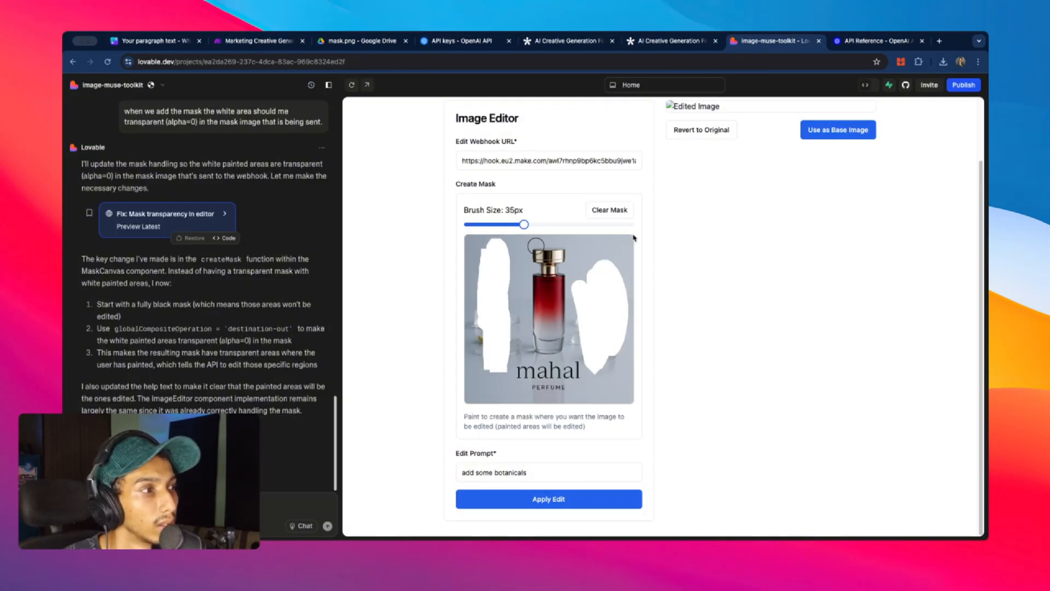
pyautogui.click(559, 498)
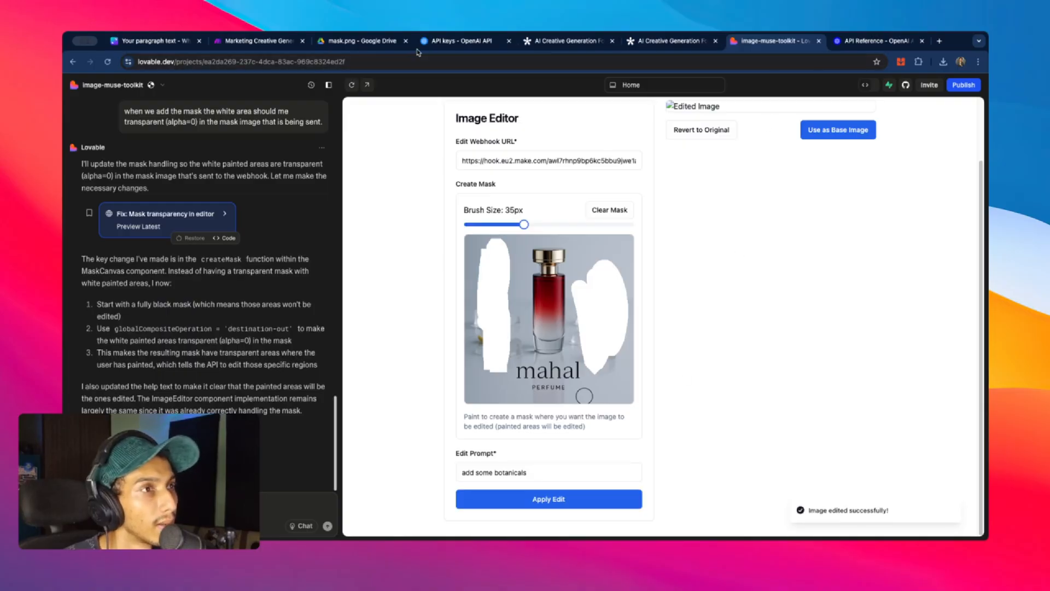
pyautogui.click(262, 43)
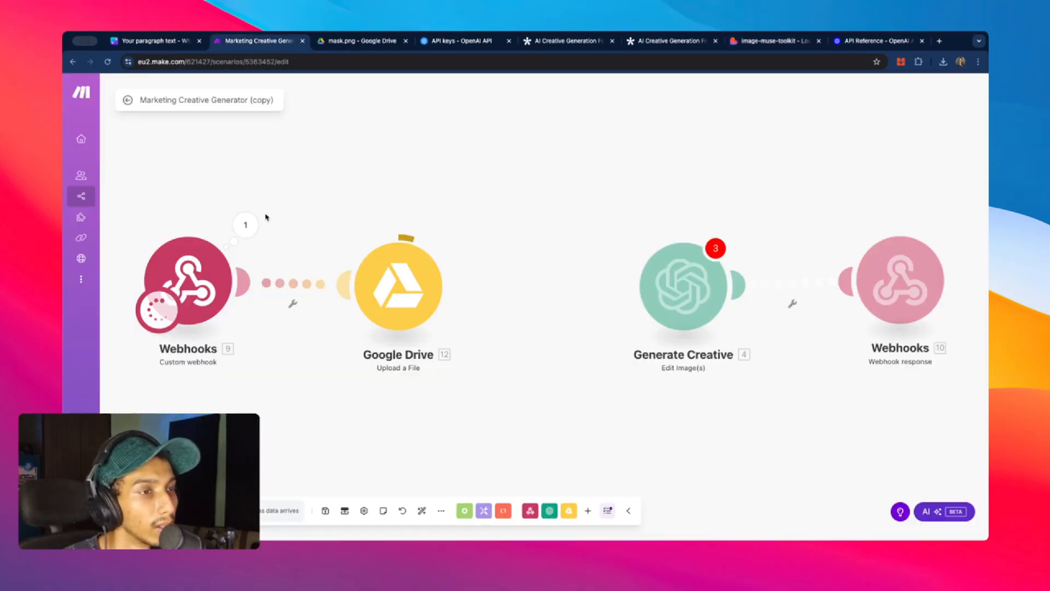
# - Open the Google Drive step's uploaded mask.png from its Web View Link in a new tab
pyautogui.click(464, 236)
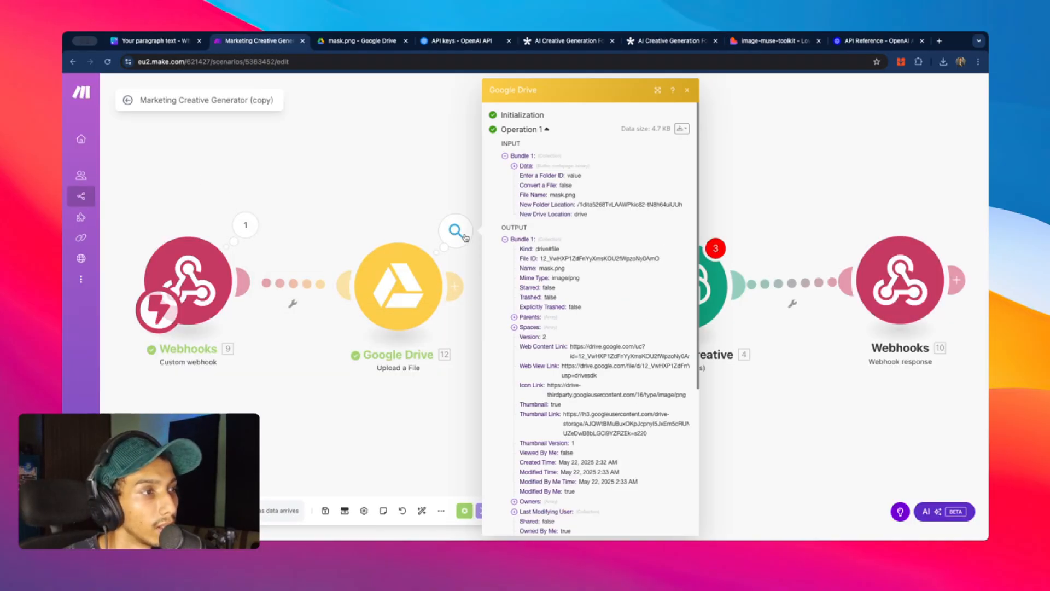
pyautogui.tripleClick(598, 368)
pyautogui.rightClick(598, 368)
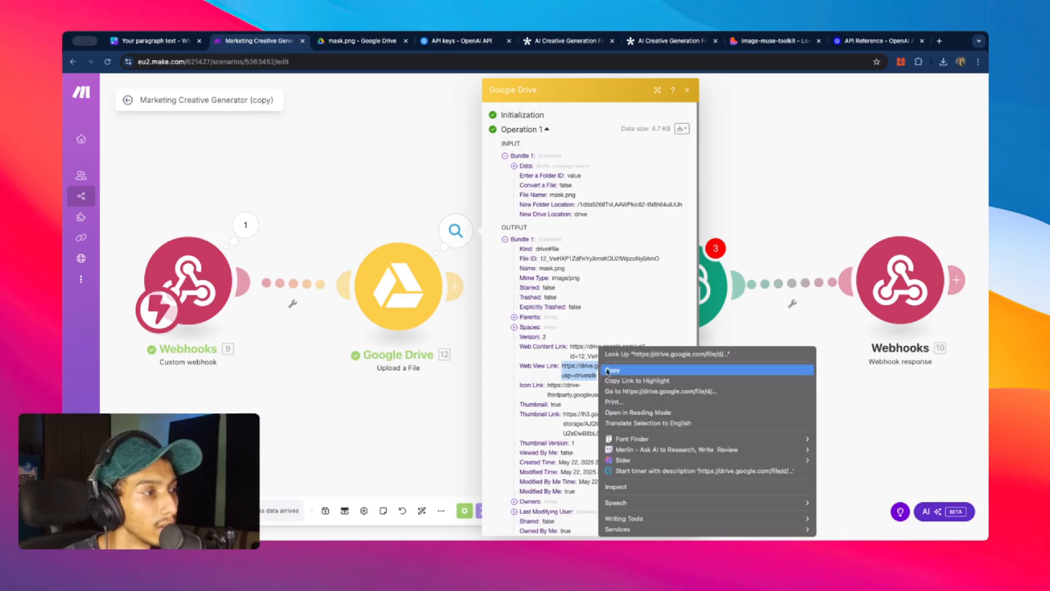
pyautogui.click(629, 371)
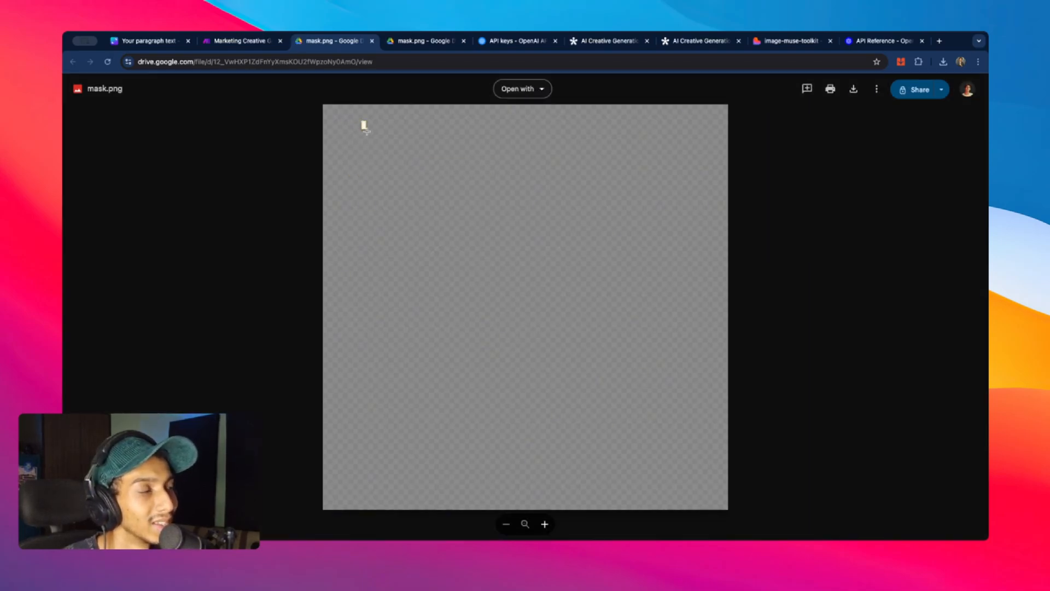
pyautogui.moveTo(364, 127); pyautogui.dragTo(402, 175)
# - Run the scenario once more and open the newly uploaded mask.png link
pyautogui.click(235, 40)
pyautogui.press('Escape')
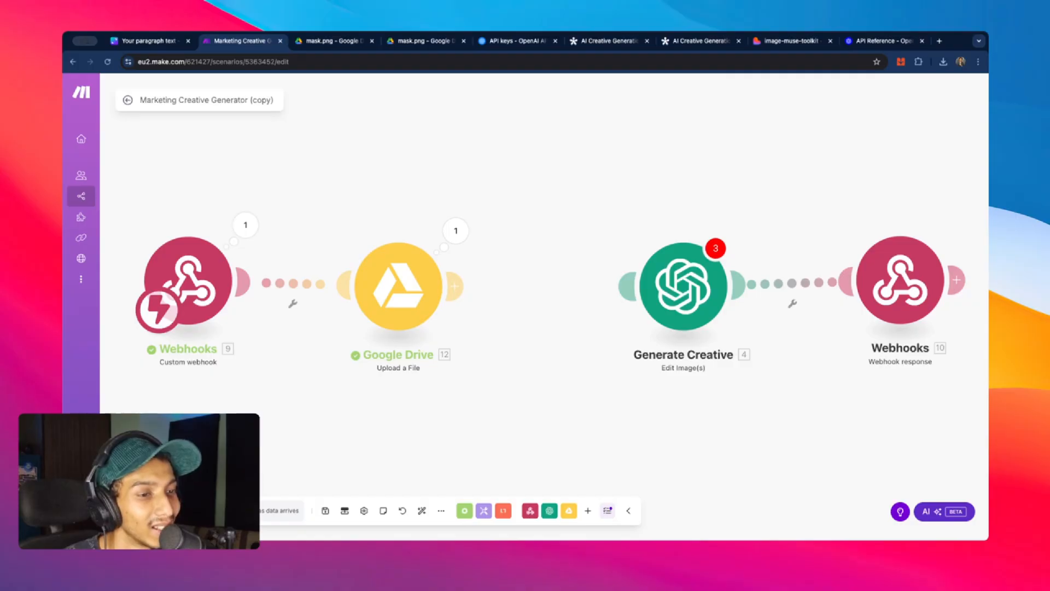
pyautogui.click(229, 510)
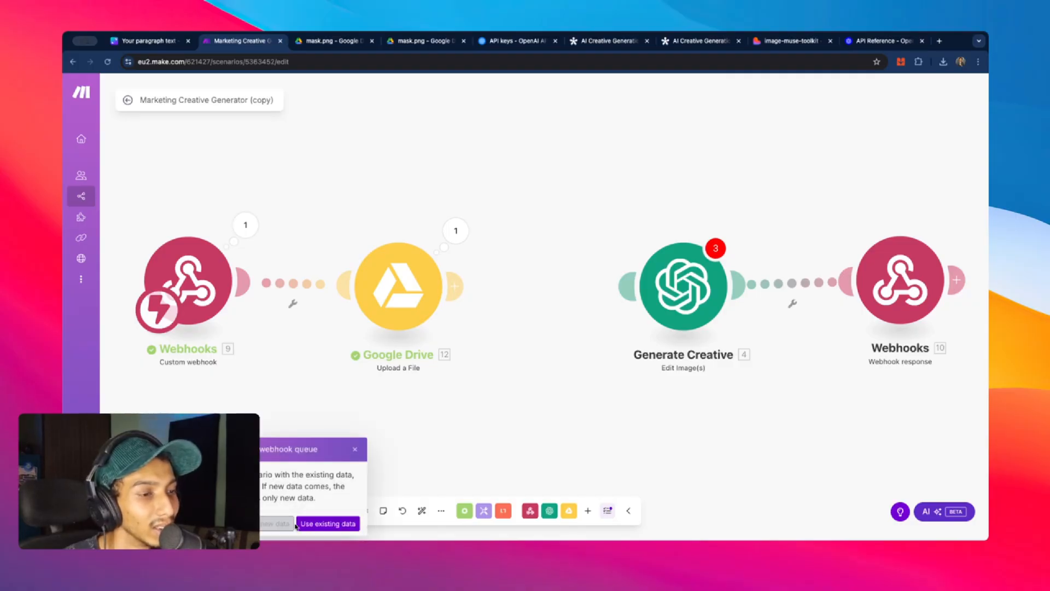
pyautogui.click(274, 523)
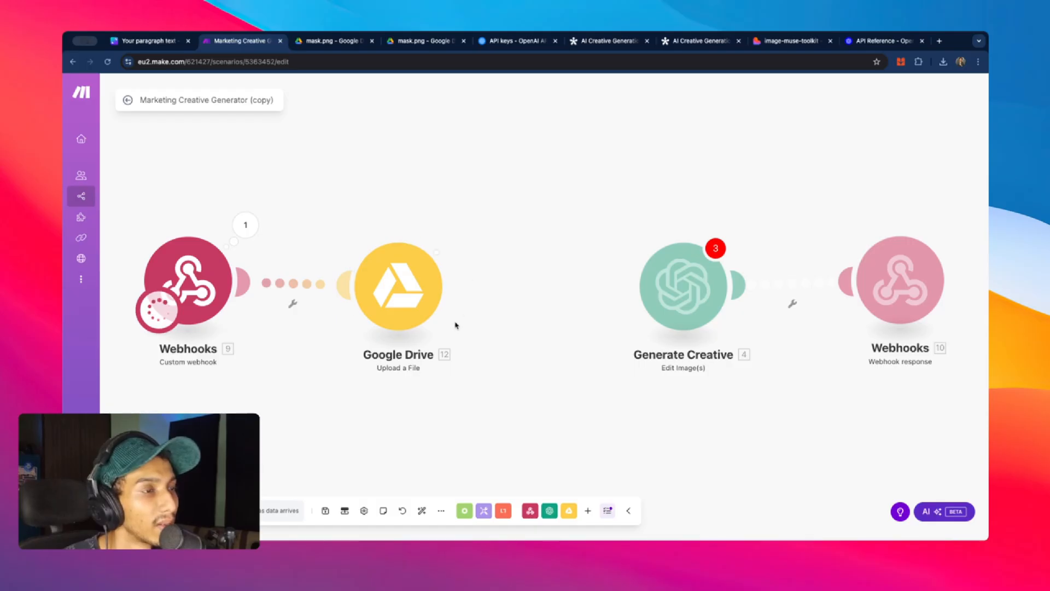
pyautogui.click(455, 230)
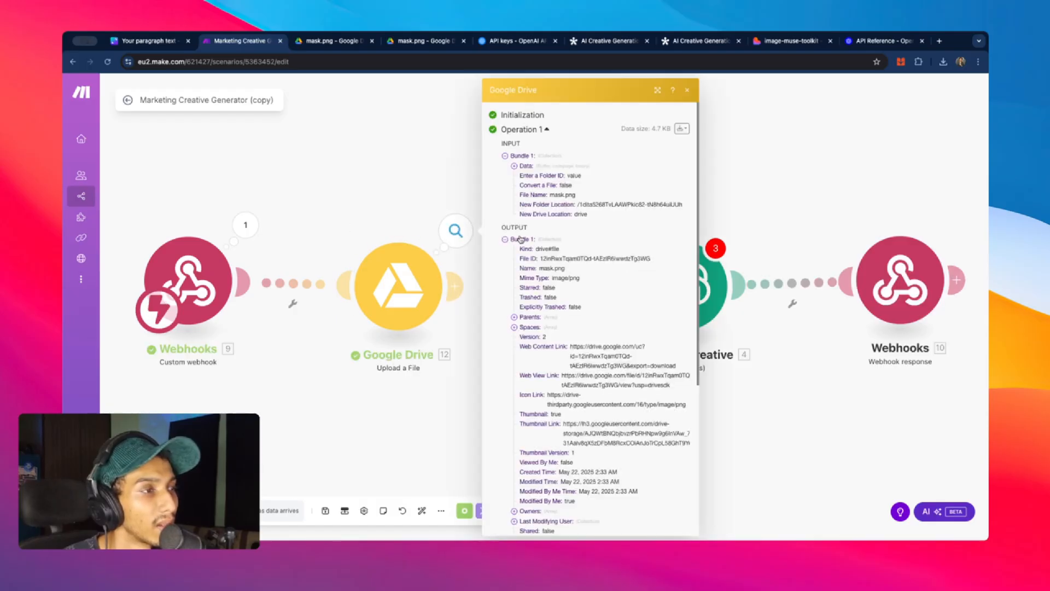
pyautogui.rightClick(595, 373)
pyautogui.click(629, 391)
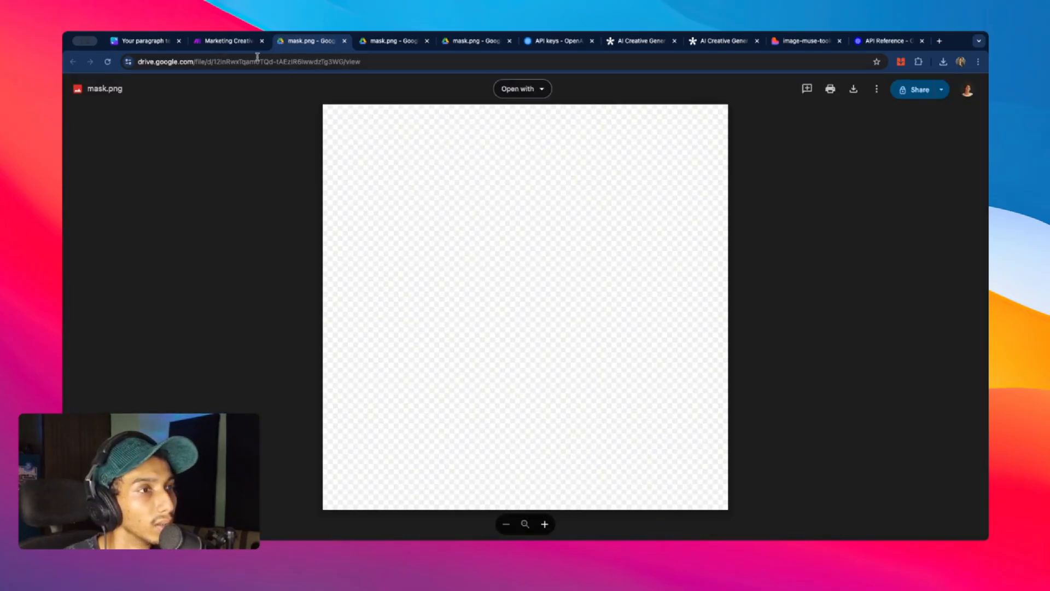
pyautogui.click(218, 44)
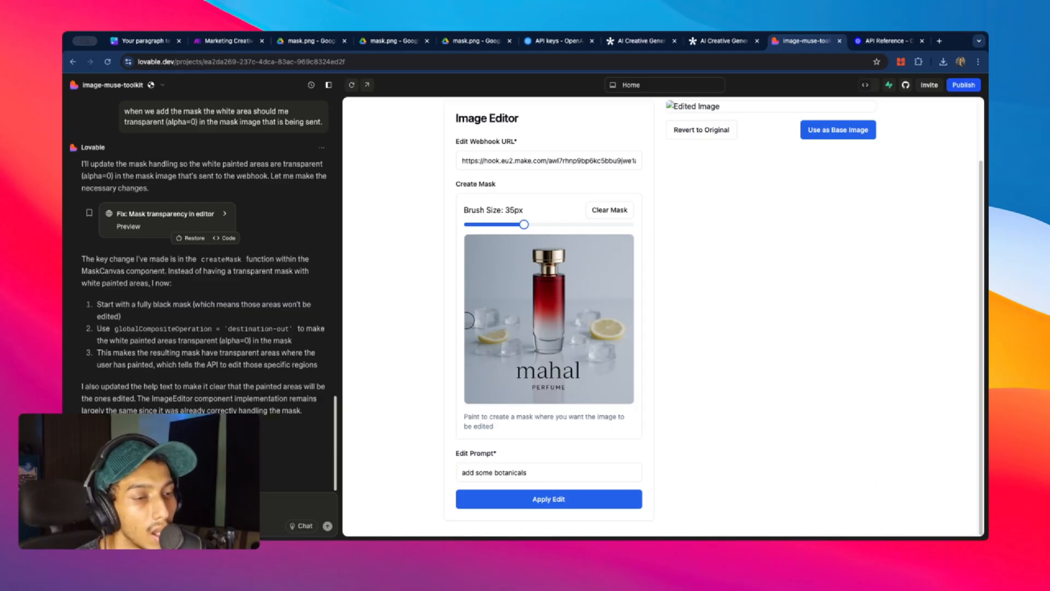
# - Attach mask (1).png and ask Lovable to make brushed mask areas fully transparent
pyautogui.click(90, 525)
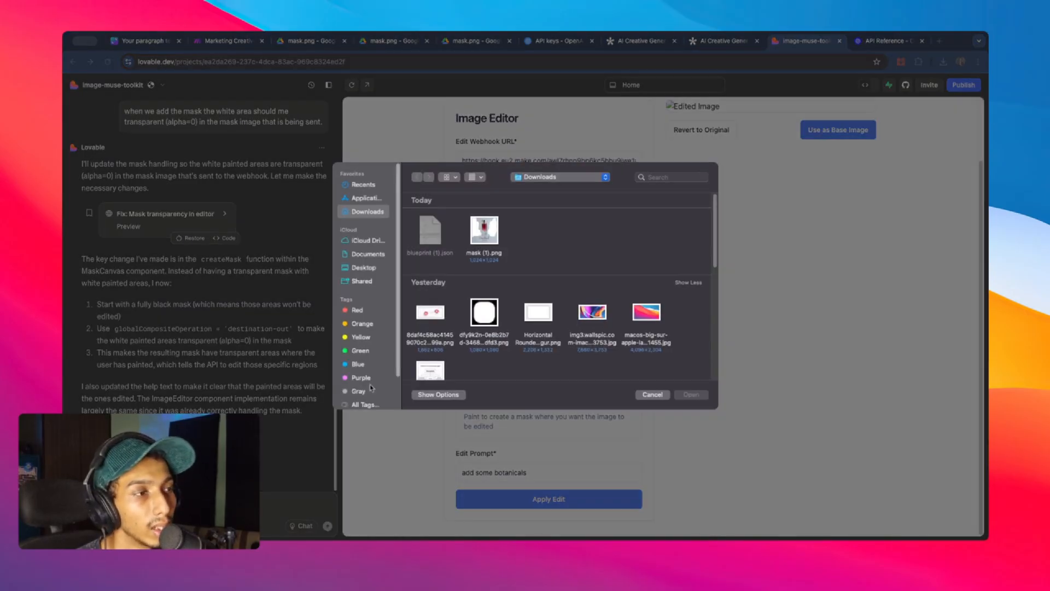
pyautogui.click(490, 236)
pyautogui.click(700, 395)
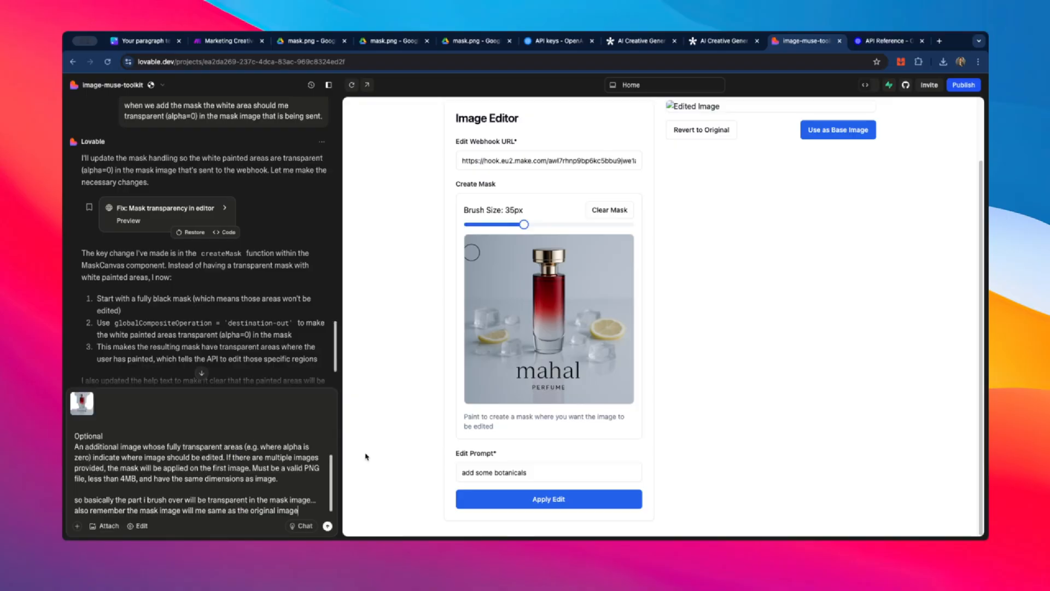
pyautogui.scroll(-1, 300, 476)
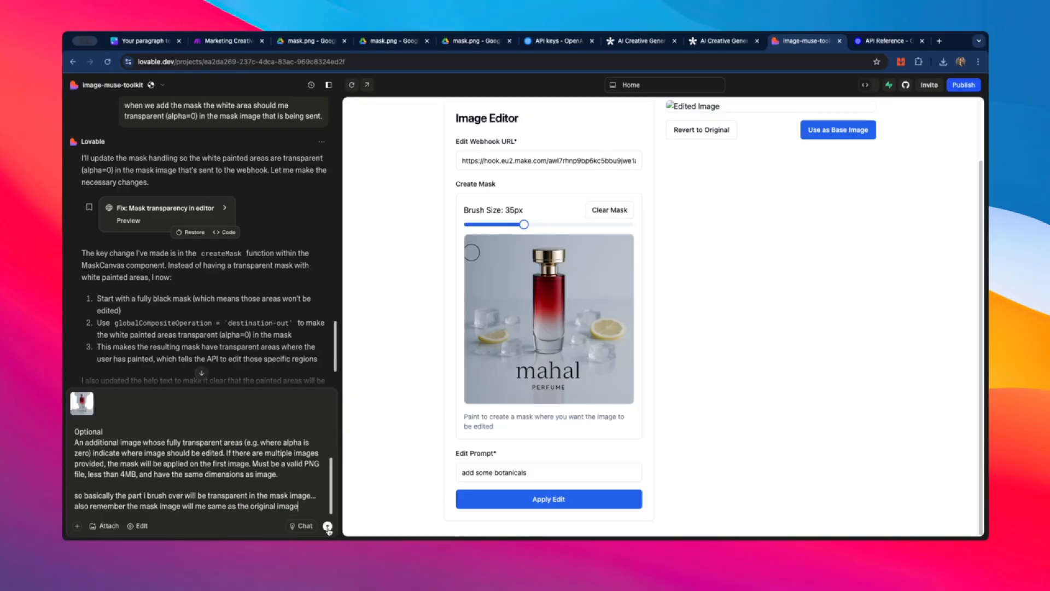
pyautogui.click(327, 526)
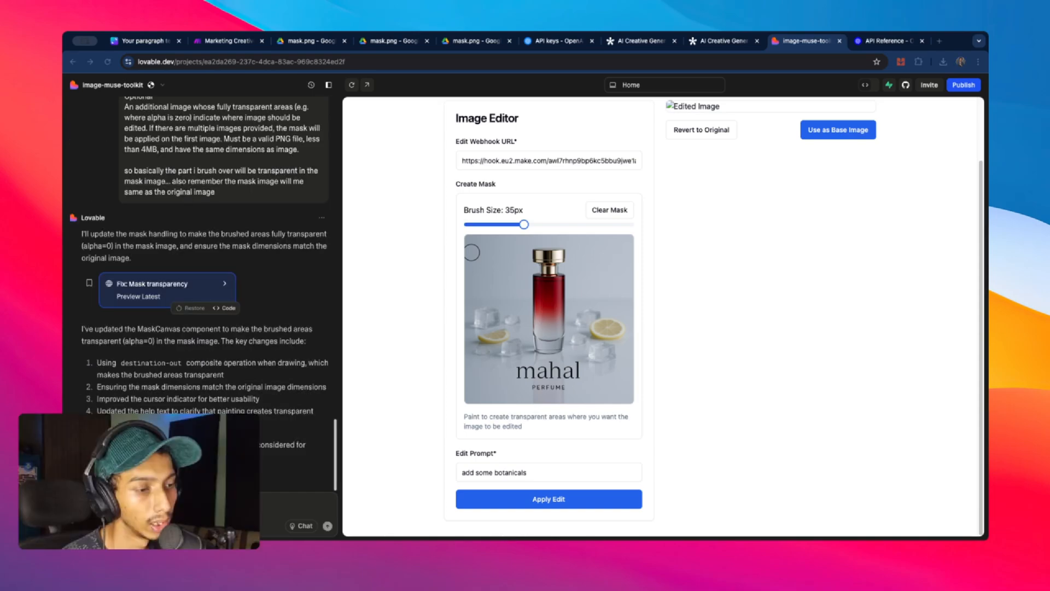
# - Run the Make scenario once, waiting for data, and paint a mask stroke left of the bottle
pyautogui.click(235, 42)
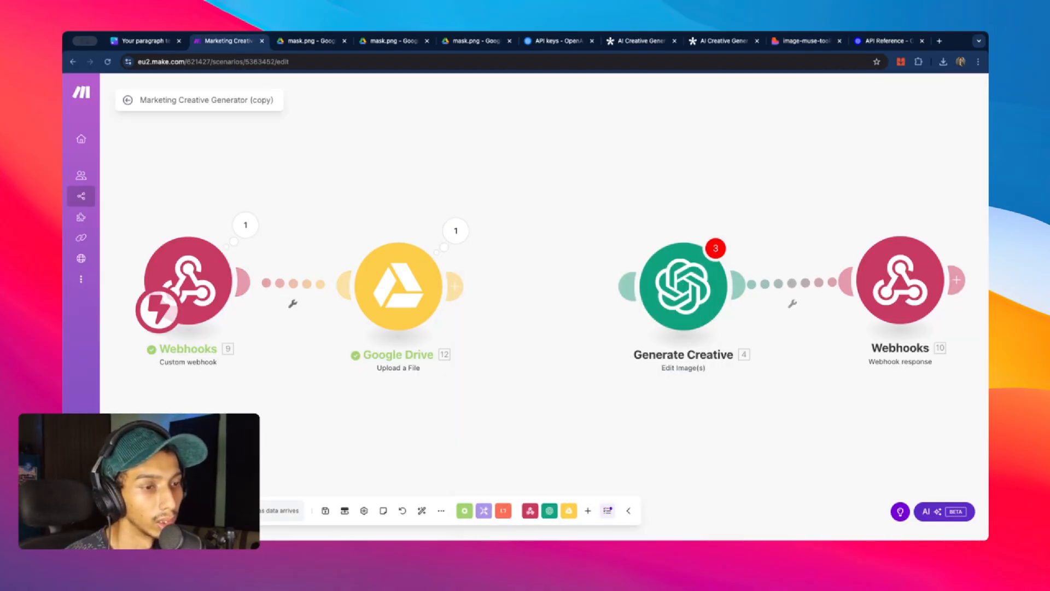
pyautogui.click(181, 510)
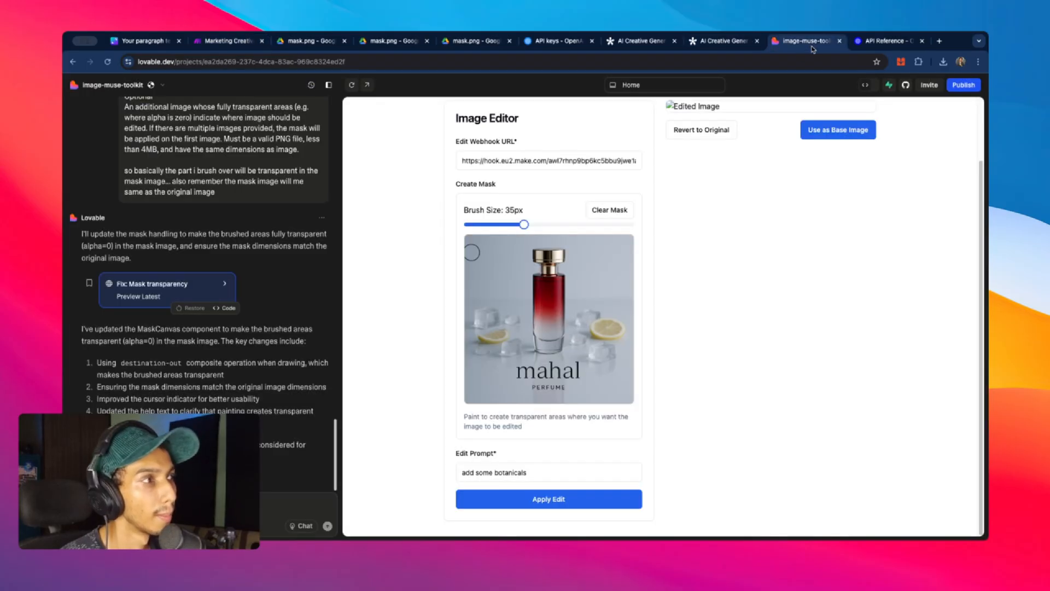
pyautogui.click(803, 41)
pyautogui.moveTo(487, 261)
pyautogui.mouseDown()
pyautogui.moveTo(478, 293)
pyautogui.moveTo(486, 339)
pyautogui.mouseUp()
# - Send the masked image for editing, then open the Drive module's uploaded mask.png link
pyautogui.click(550, 503)
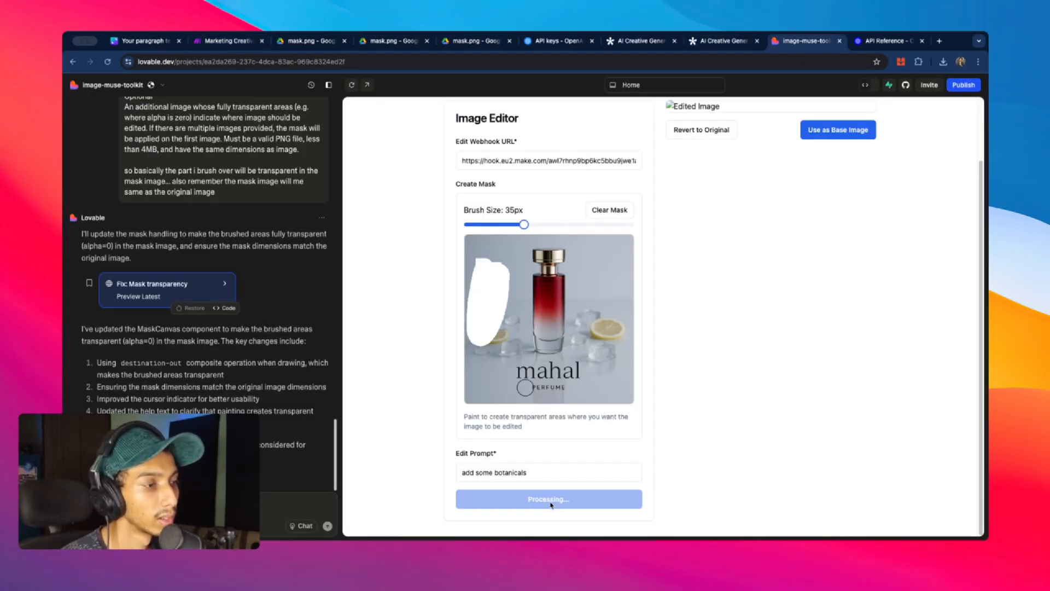
pyautogui.click(235, 41)
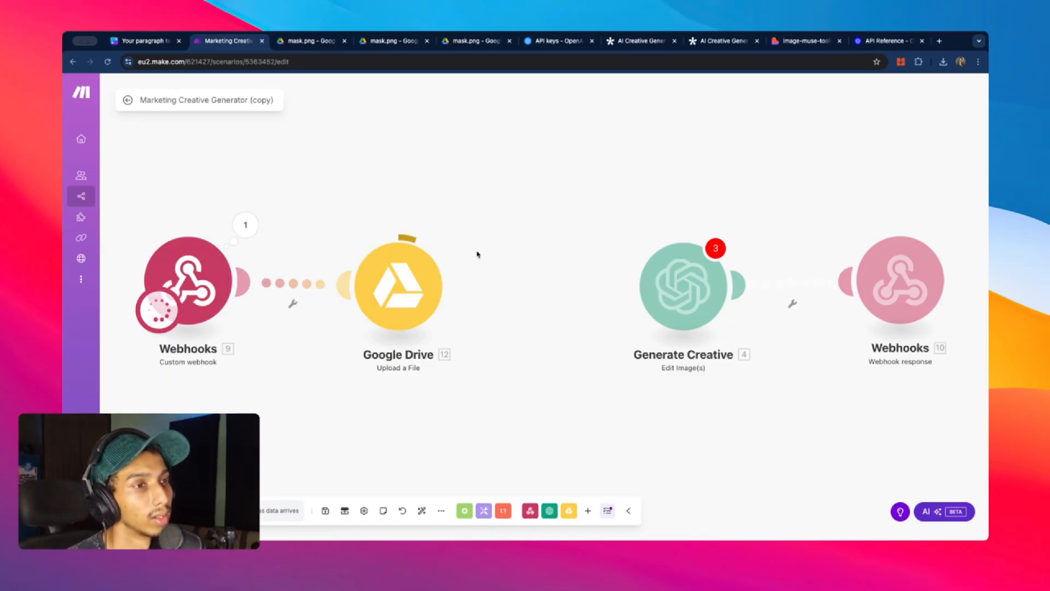
pyautogui.click(457, 232)
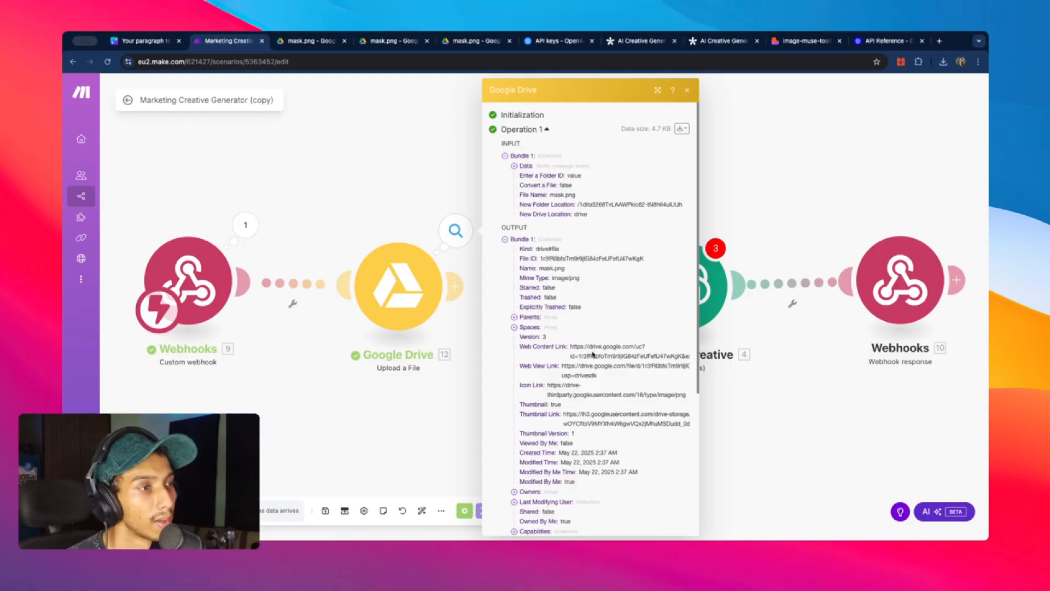
pyautogui.moveTo(603, 379); pyautogui.dragTo(561, 366)
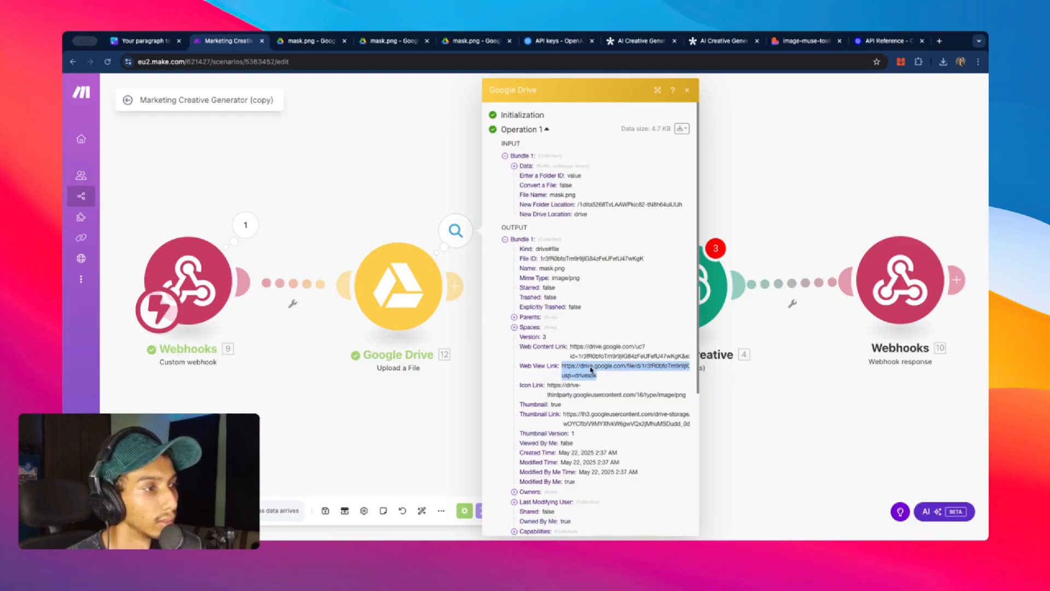
pyautogui.rightClick(592, 372)
pyautogui.click(642, 391)
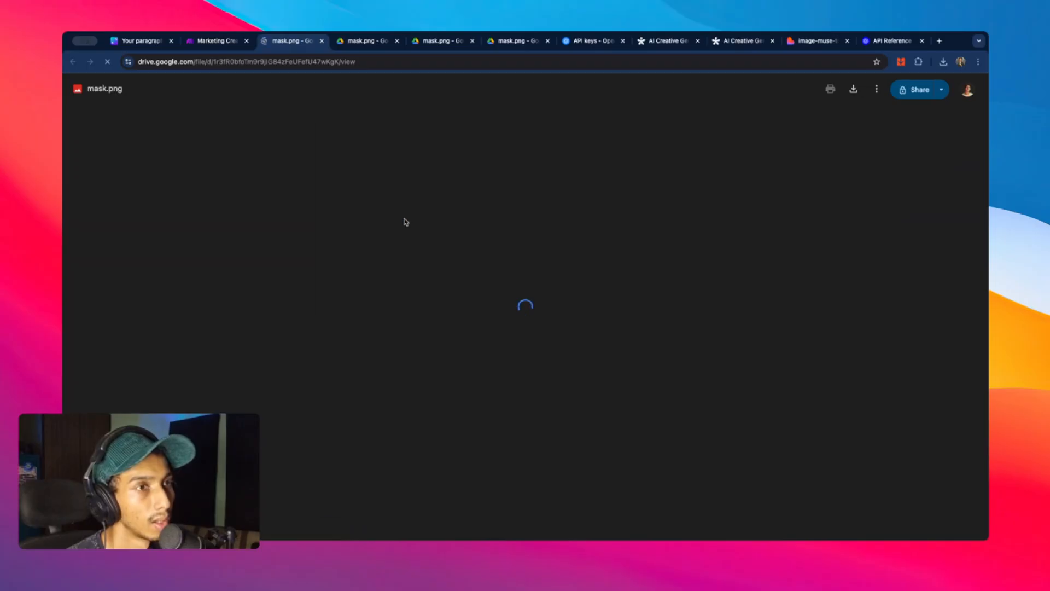
# - Inspect the stored mask.png in Drive and dismiss the comment box over it
pyautogui.click(570, 237)
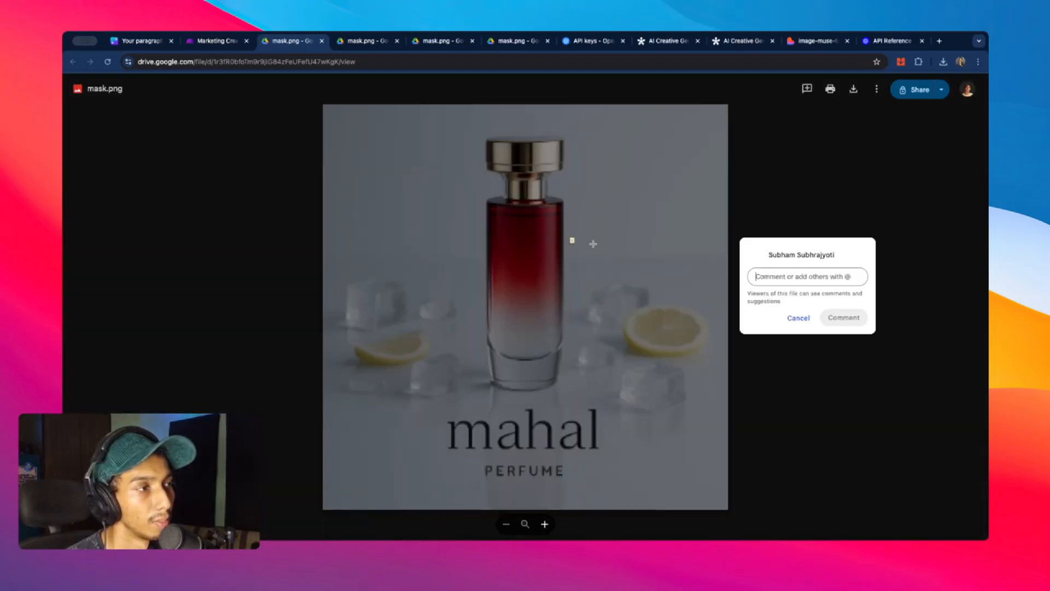
pyautogui.click(717, 246)
pyautogui.moveTo(704, 222); pyautogui.dragTo(600, 321)
pyautogui.press('Escape')
pyautogui.press('Escape')
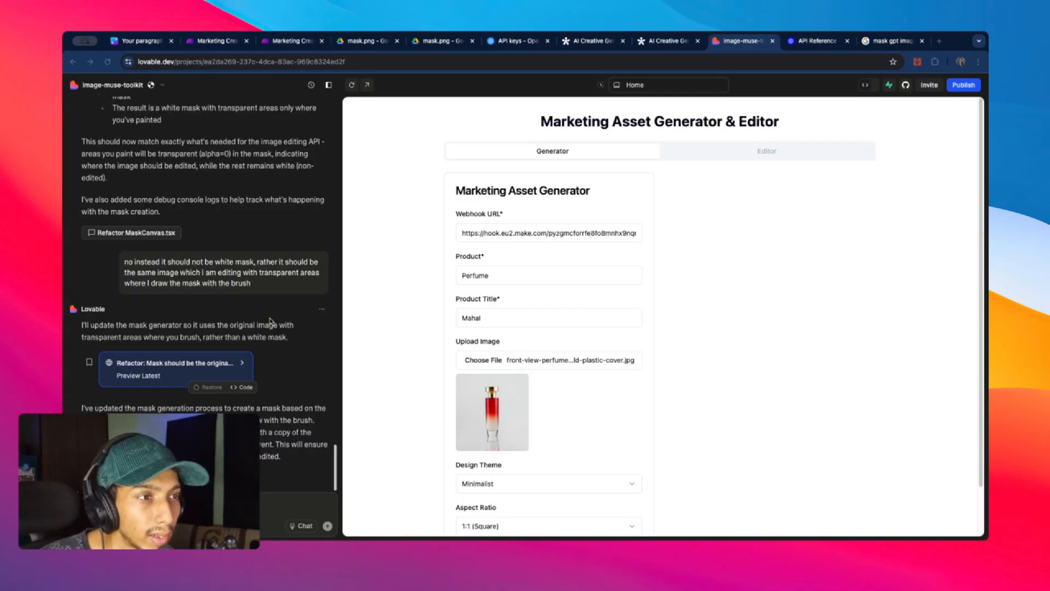
pyautogui.scroll(5, 295, 328)
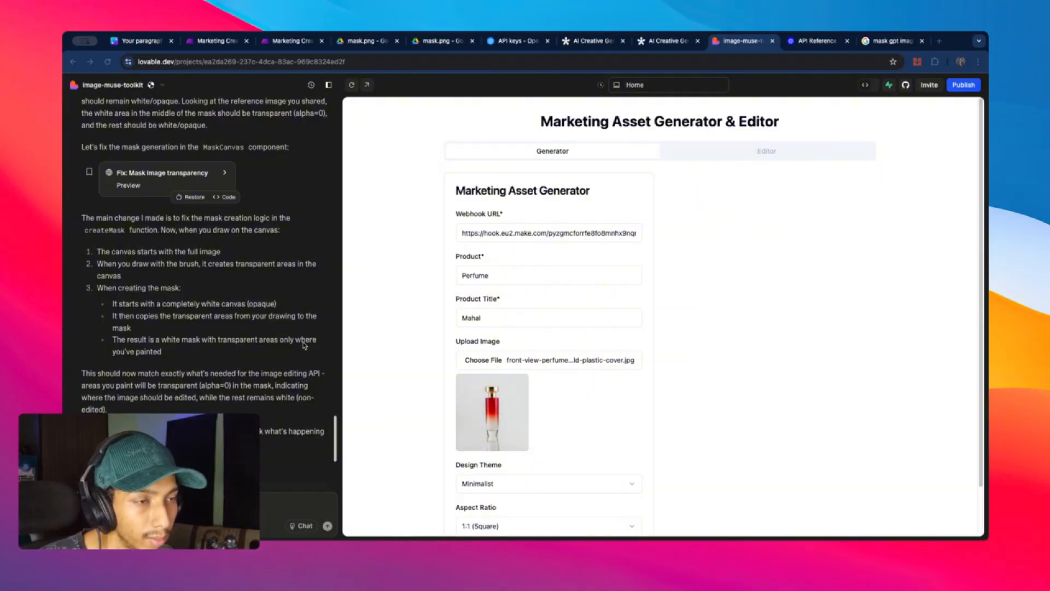
pyautogui.scroll(8, 304, 345)
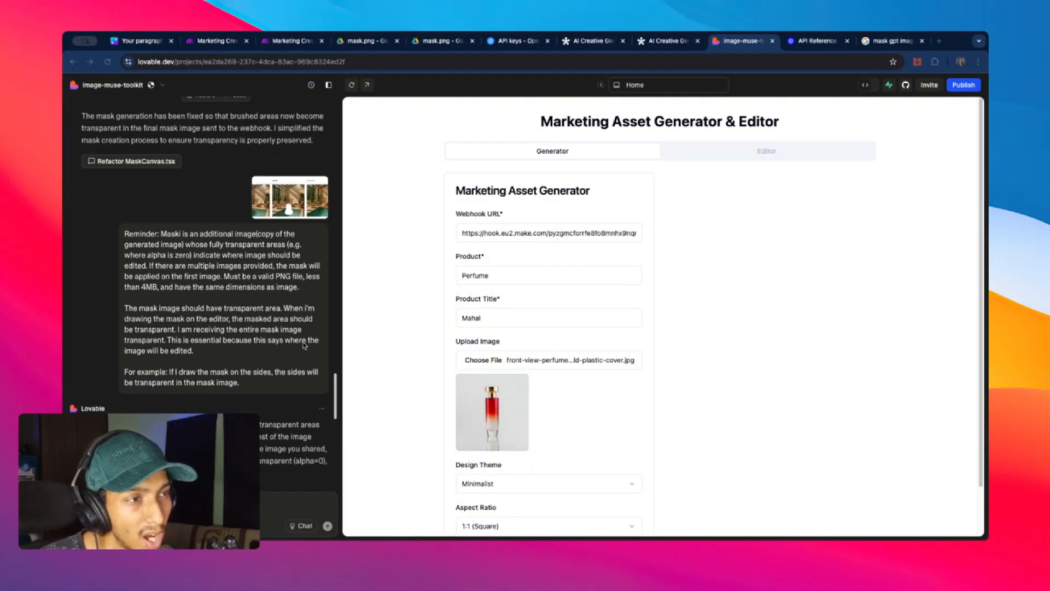
pyautogui.scroll(-1, 289, 343)
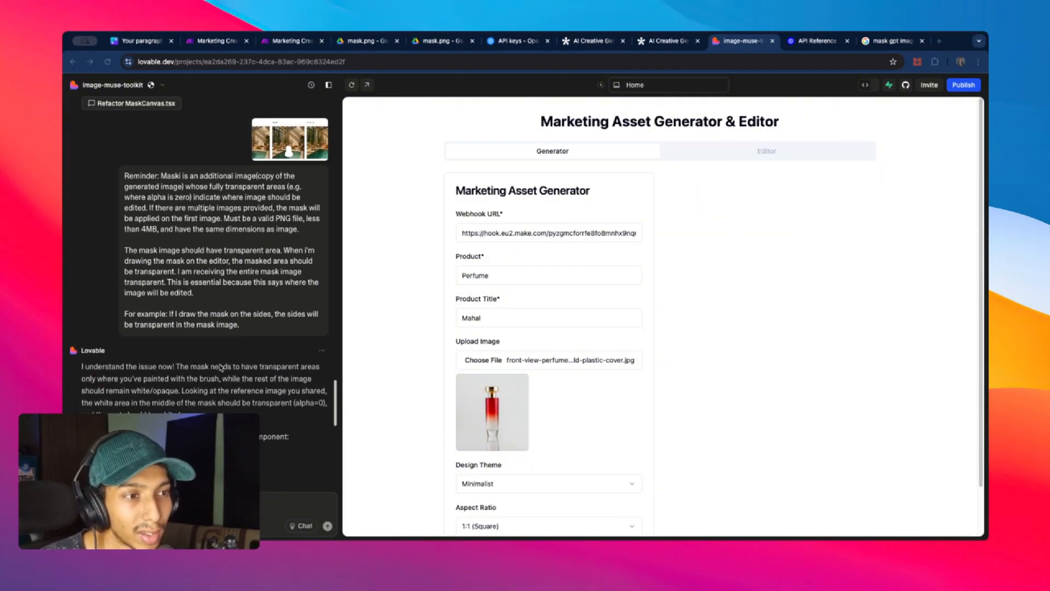
pyautogui.scroll(-1, 231, 367)
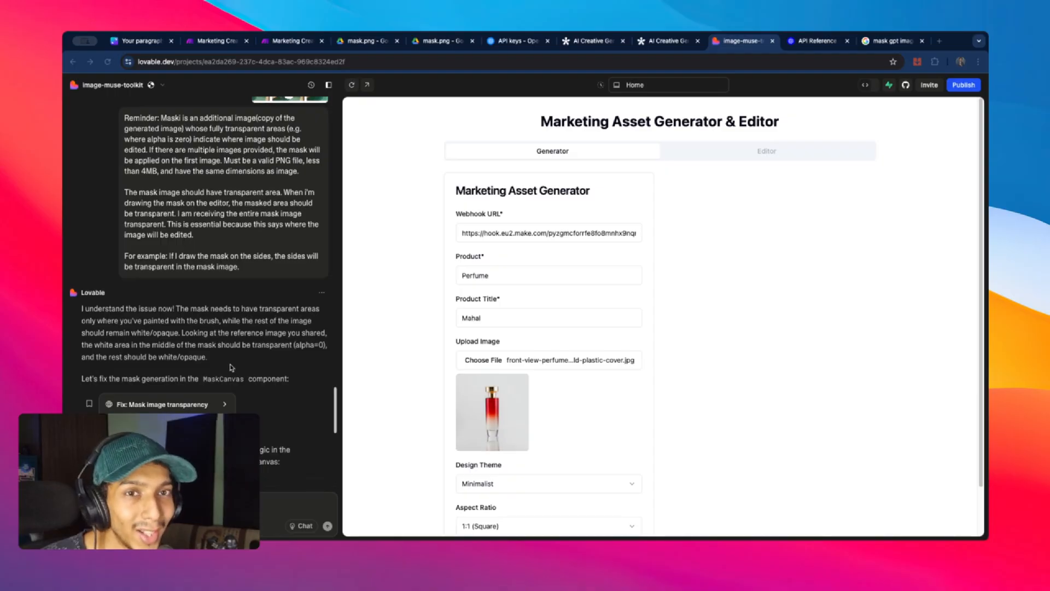
pyautogui.scroll(2, 234, 365)
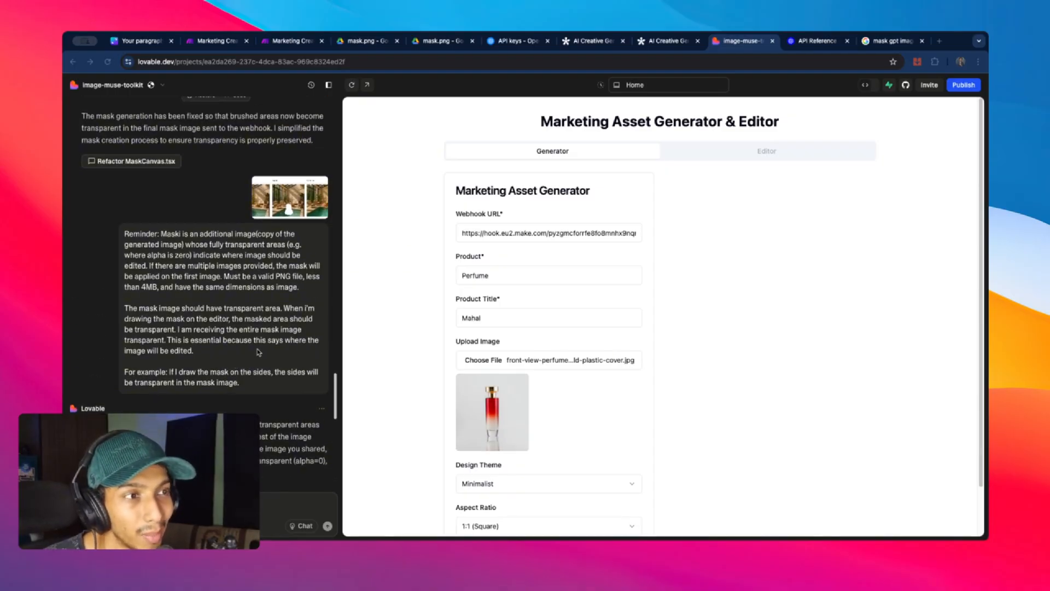
pyautogui.scroll(2, 260, 353)
pyautogui.scroll(-1, 257, 351)
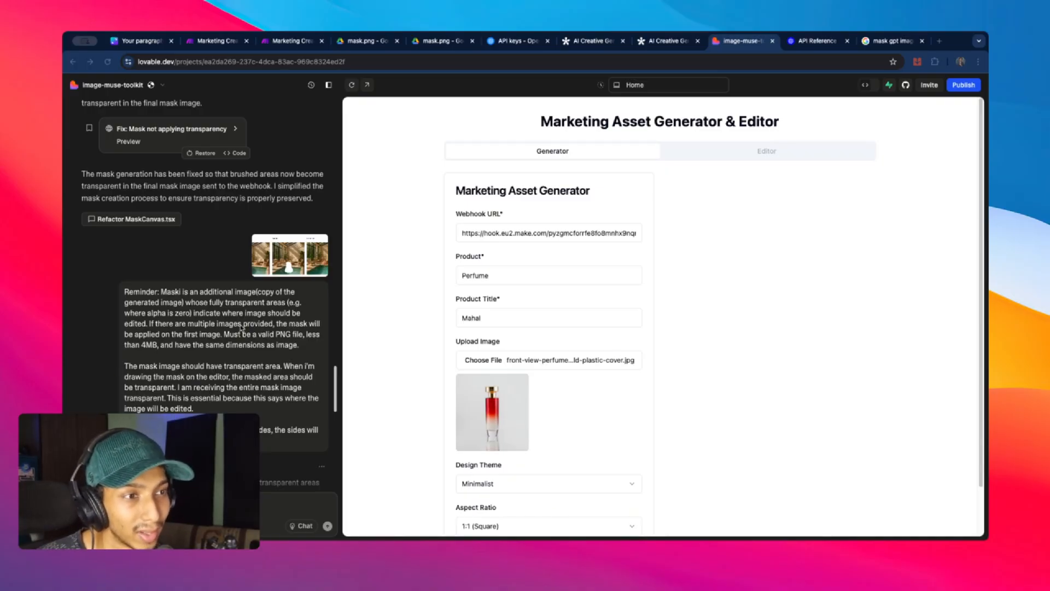
pyautogui.scroll(-1, 242, 327)
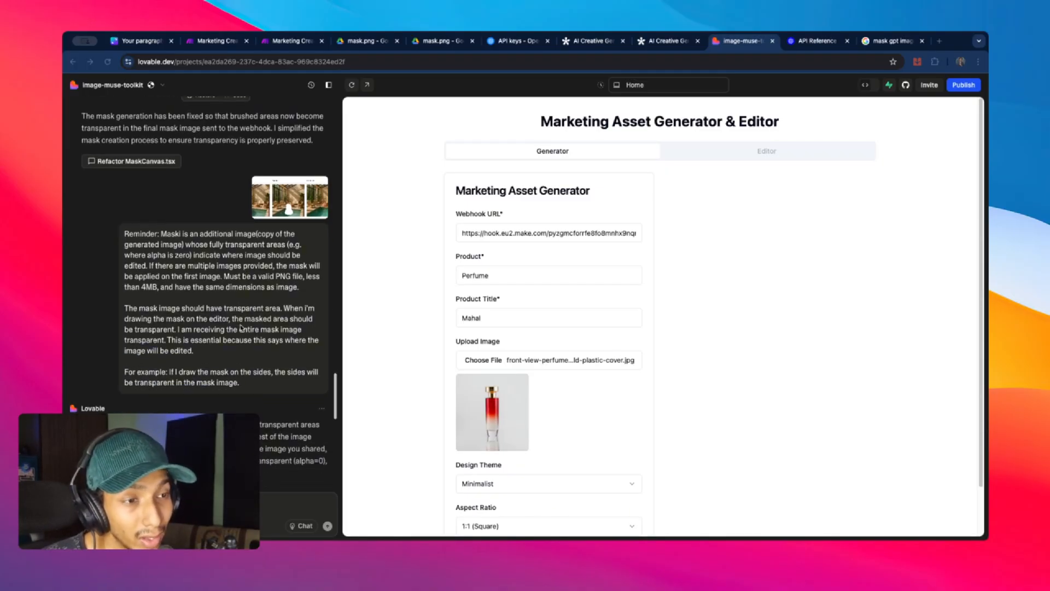
pyautogui.scroll(-2, 241, 327)
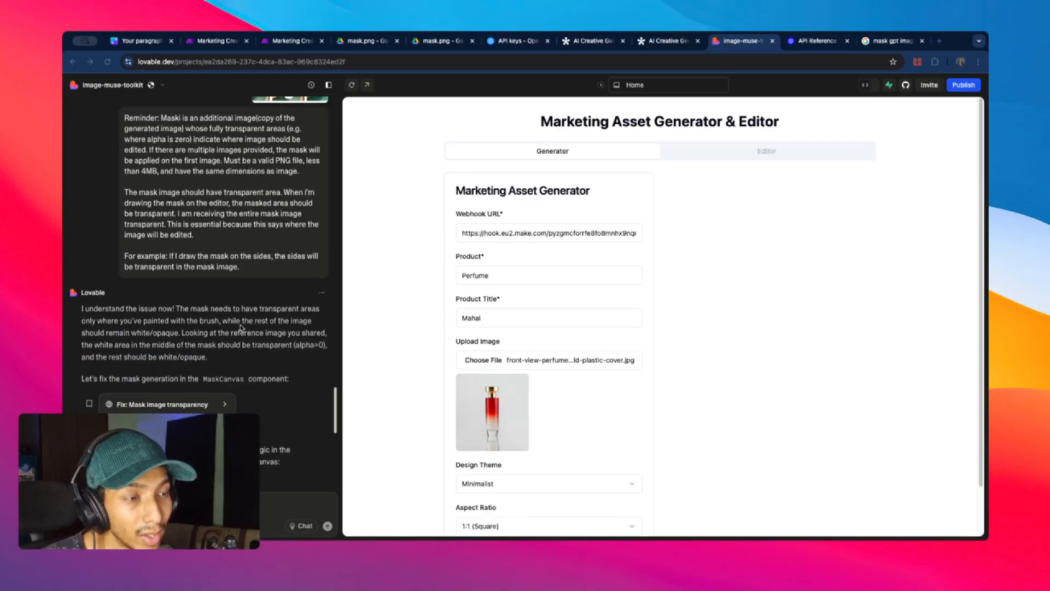
pyautogui.scroll(-4, 241, 327)
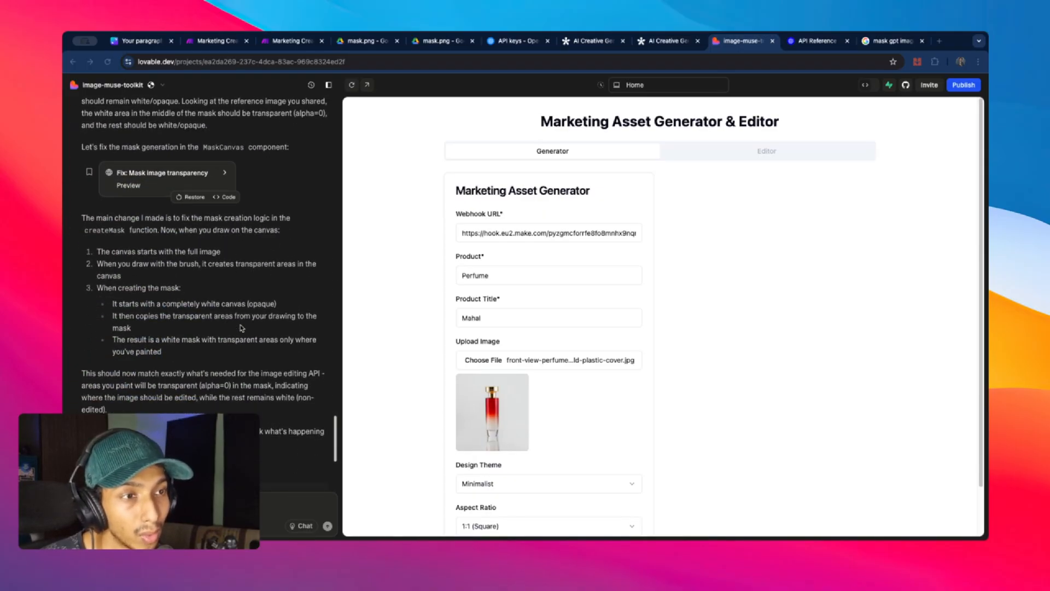
pyautogui.scroll(-2, 242, 327)
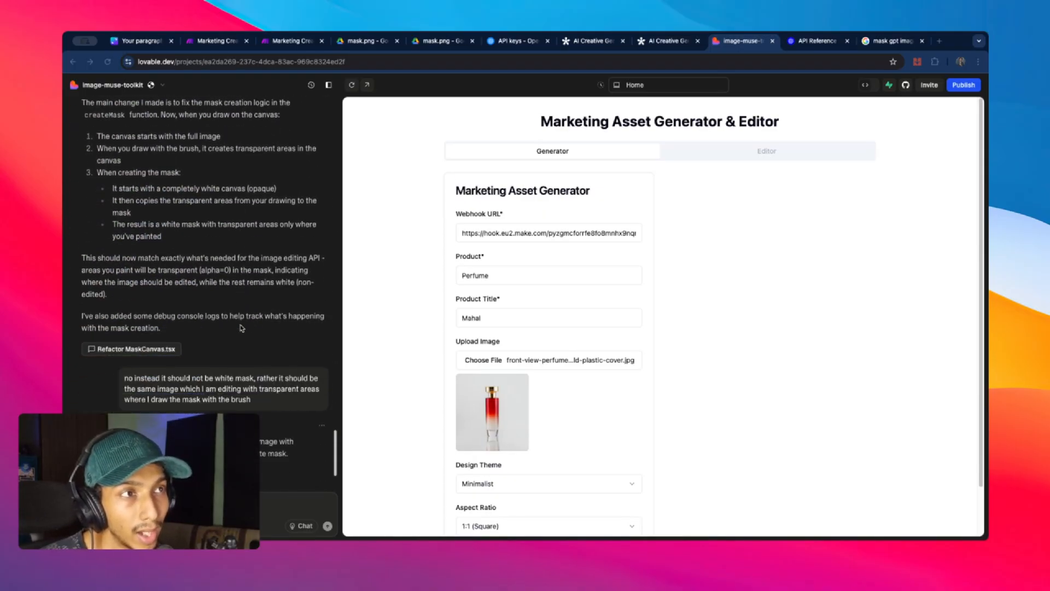
pyautogui.scroll(-2, 240, 327)
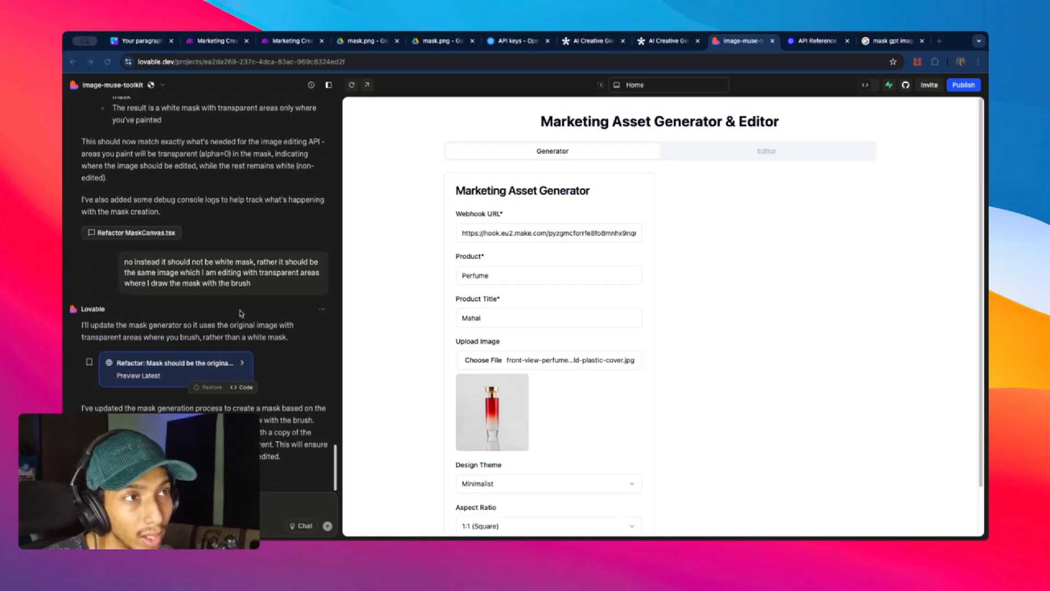
pyautogui.scroll(1, 250, 254)
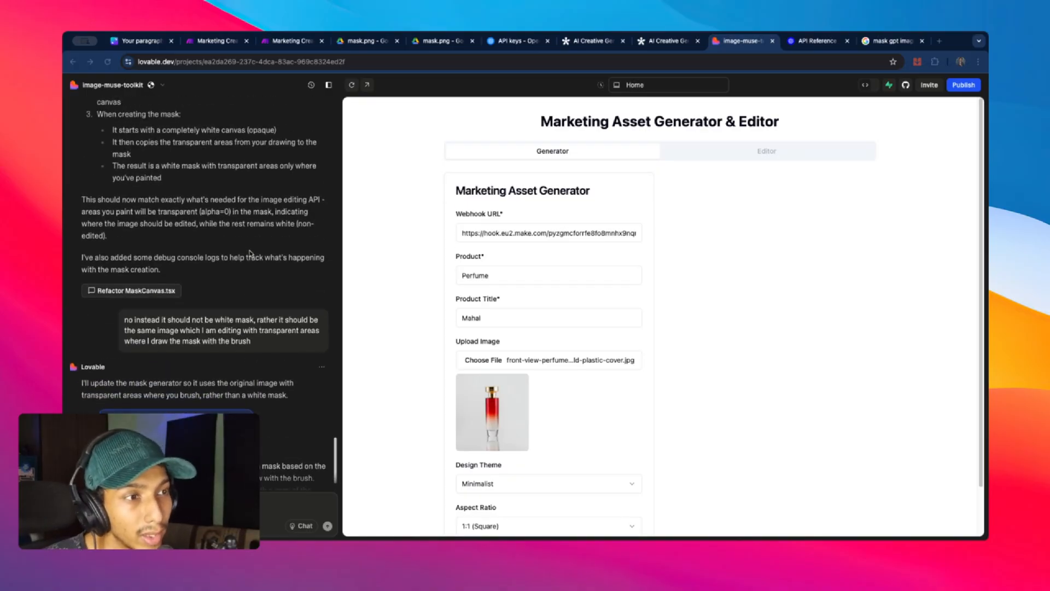
pyautogui.scroll(-1, 249, 254)
pyautogui.scroll(-1, 471, 298)
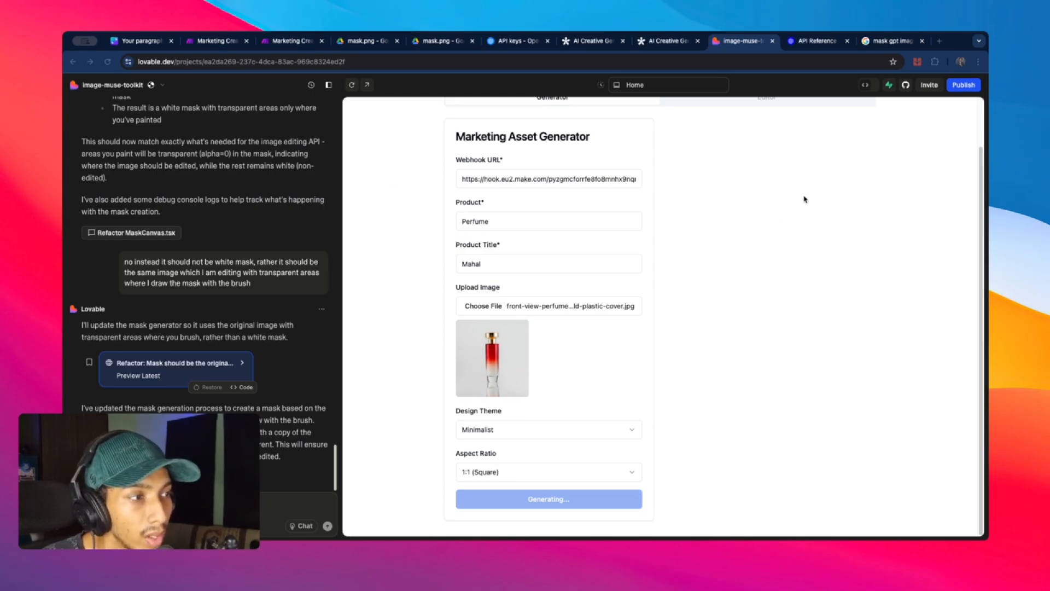
pyautogui.scroll(1, 627, 291)
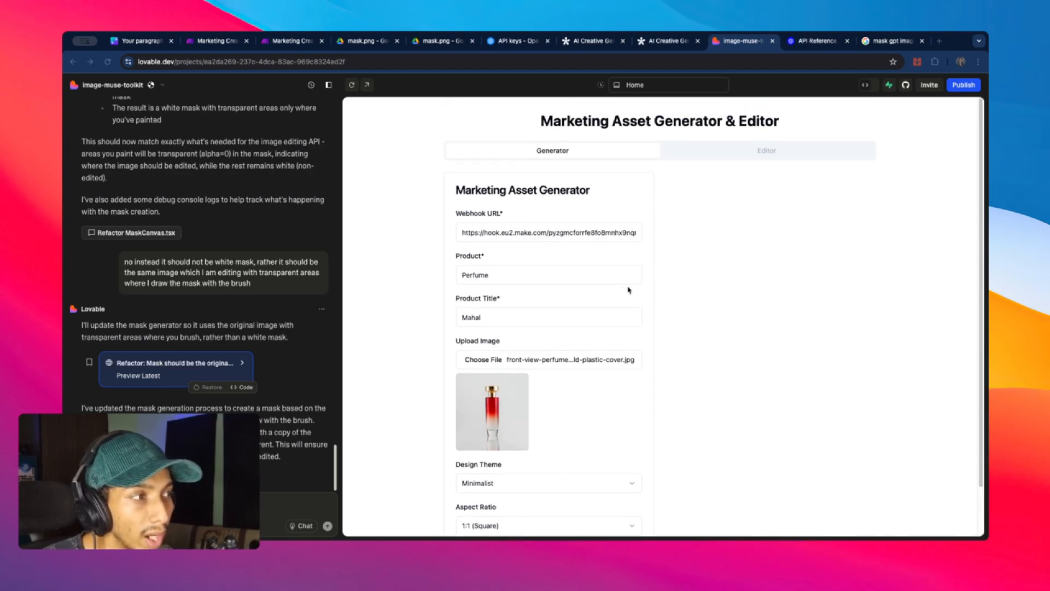
pyautogui.scroll(-1, 627, 290)
# - Review the latest mask.png in Drive, then load the generated MAHAL perfume image into Lovable's editor
pyautogui.click(345, 36)
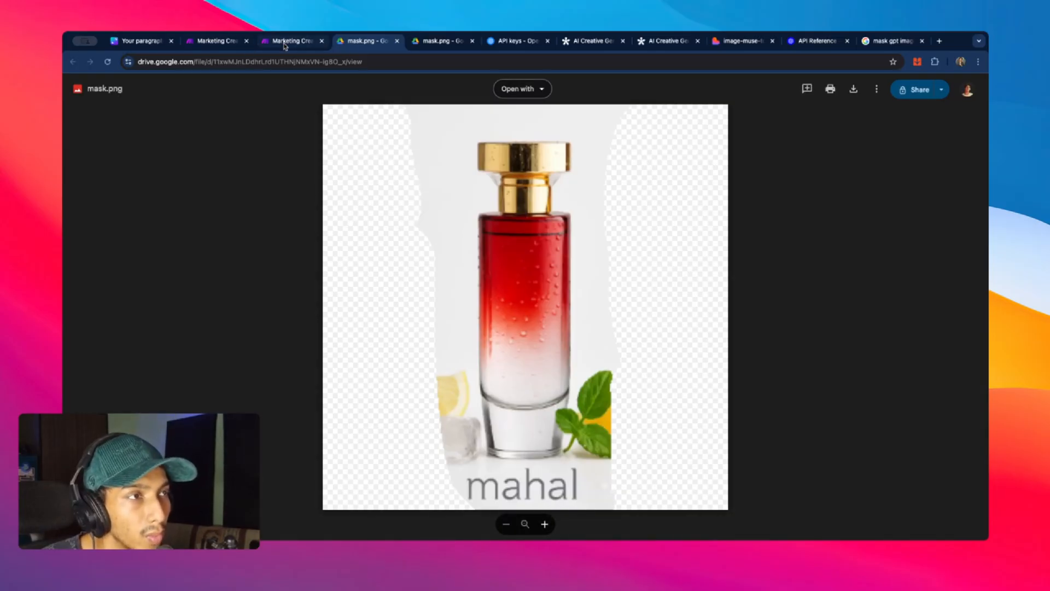
pyautogui.click(725, 45)
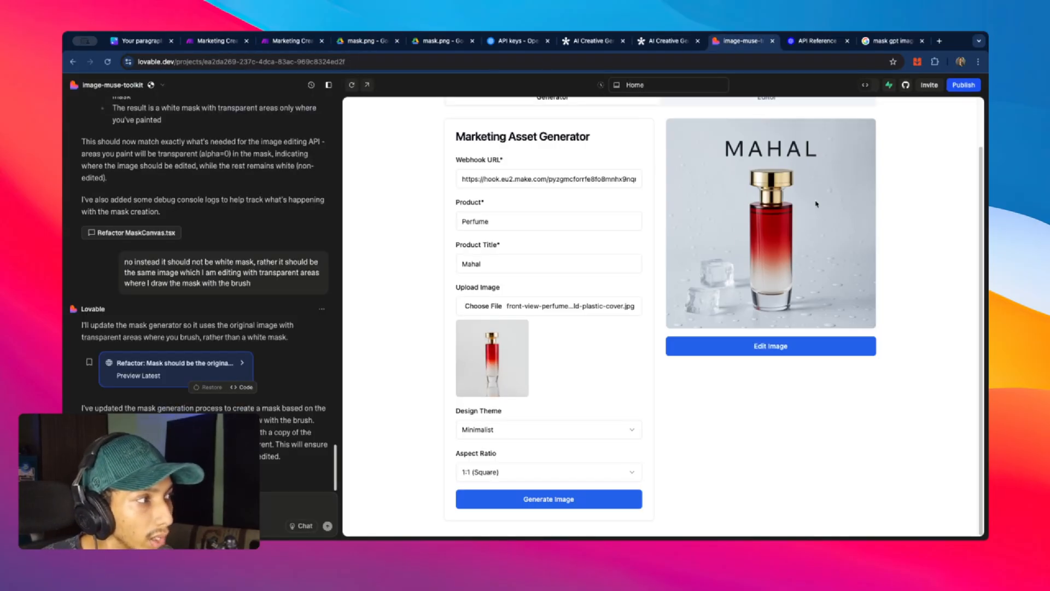
pyautogui.scroll(2, 870, 273)
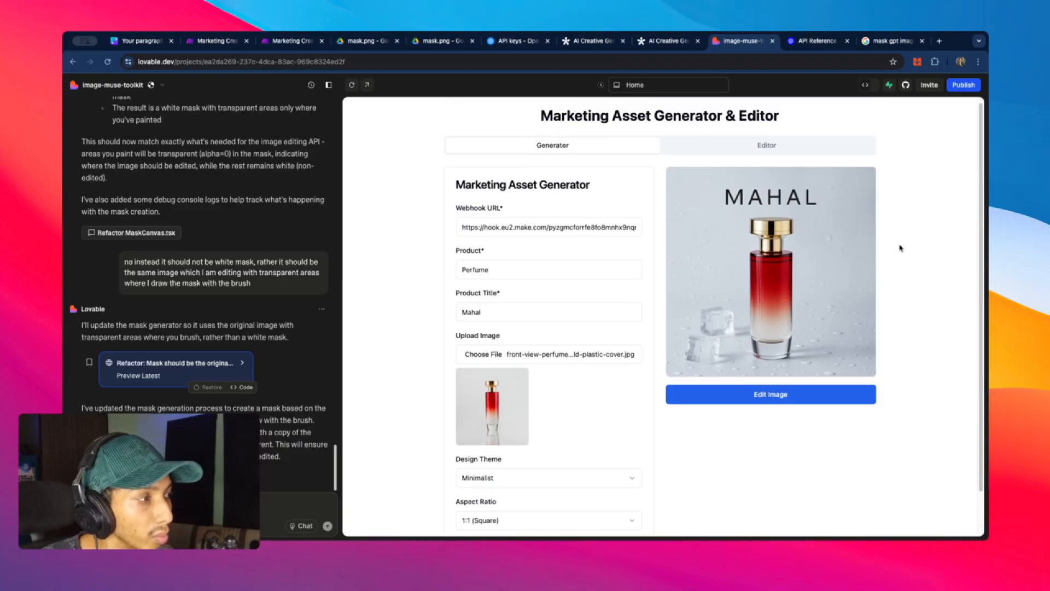
pyautogui.scroll(-2, 897, 251)
pyautogui.scroll(2, 896, 259)
pyautogui.scroll(-2, 894, 266)
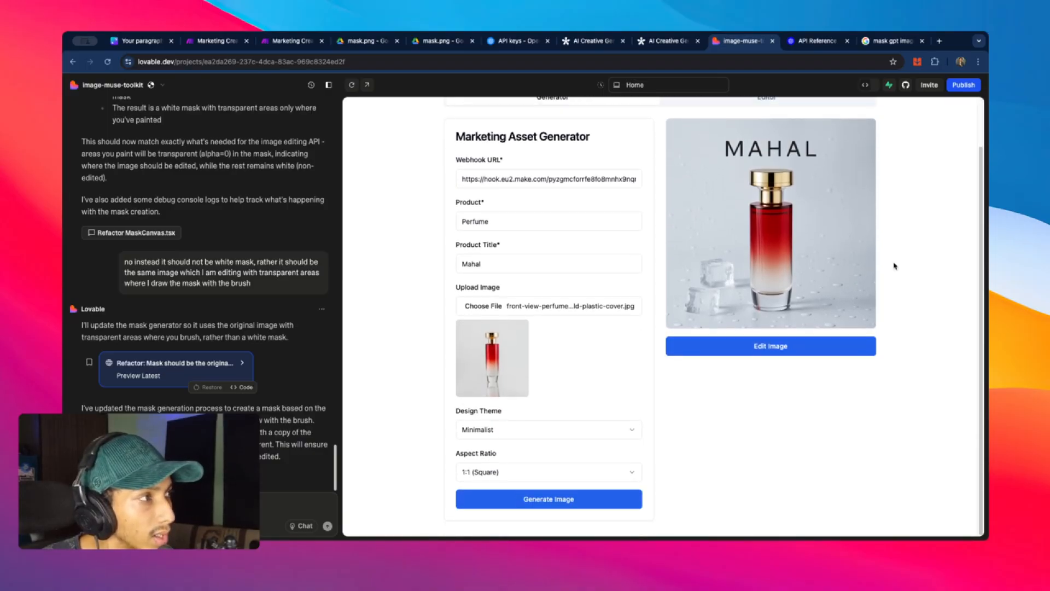
pyautogui.click(809, 346)
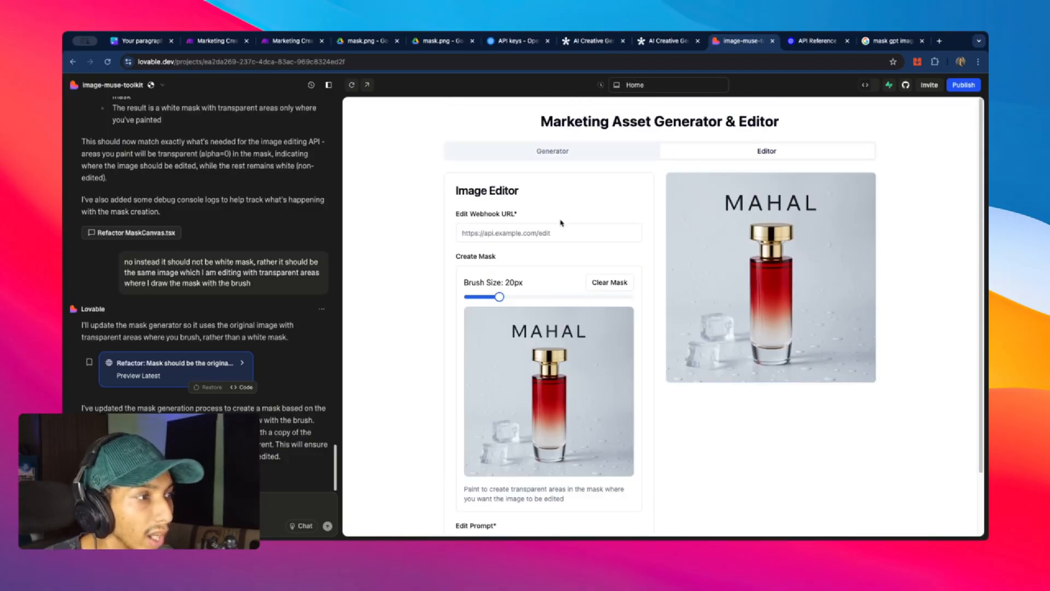
# - Set the brush size to 40px and paint a mask stroke beside the perfume bottle
pyautogui.scroll(-2, 547, 230)
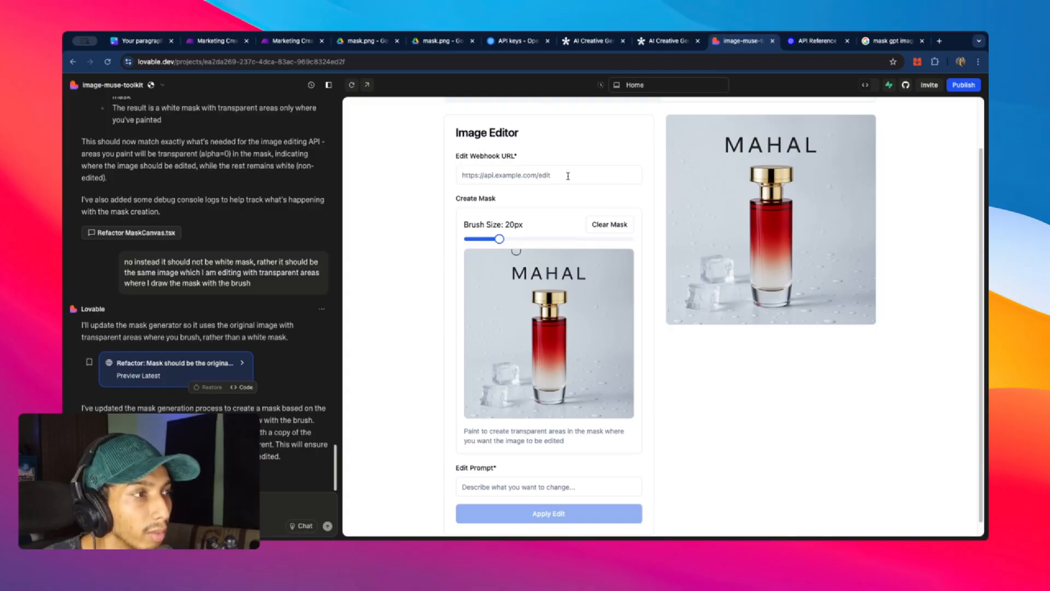
pyautogui.moveTo(499, 239)
pyautogui.mouseDown()
pyautogui.moveTo(532, 239)
pyautogui.moveTo(472, 256)
pyautogui.moveTo(489, 397)
pyautogui.moveTo(471, 290)
pyautogui.moveTo(474, 383)
pyautogui.moveTo(506, 377)
pyautogui.moveTo(505, 298)
pyautogui.moveTo(482, 405)
pyautogui.mouseUp()
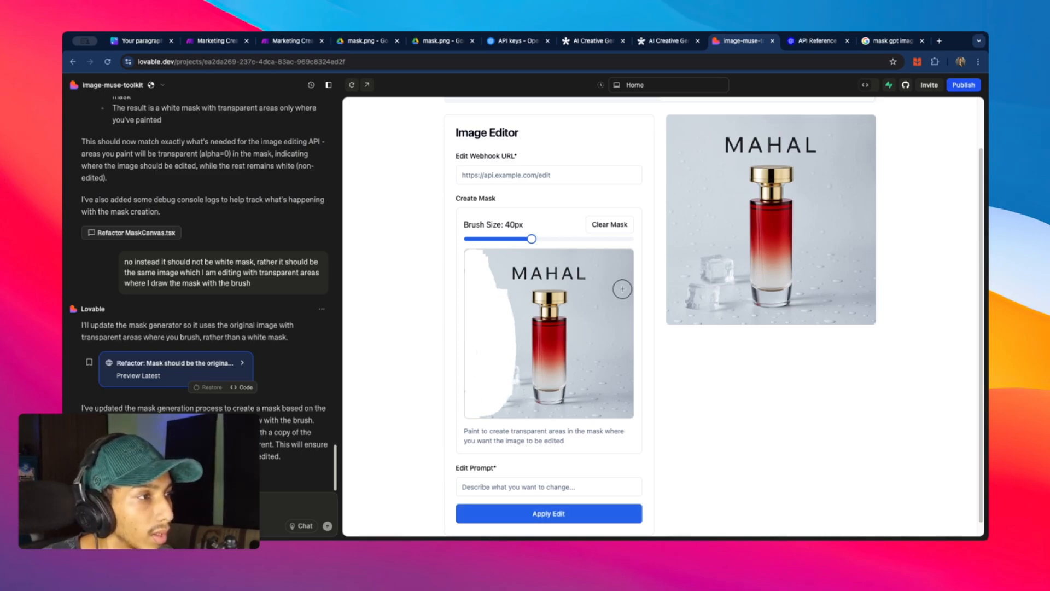
pyautogui.moveTo(622, 281)
pyautogui.mouseDown()
pyautogui.moveTo(599, 347)
pyautogui.moveTo(626, 361)
pyautogui.moveTo(605, 257)
pyautogui.moveTo(595, 393)
pyautogui.moveTo(607, 409)
pyautogui.moveTo(588, 405)
pyautogui.moveTo(623, 381)
pyautogui.mouseUp()
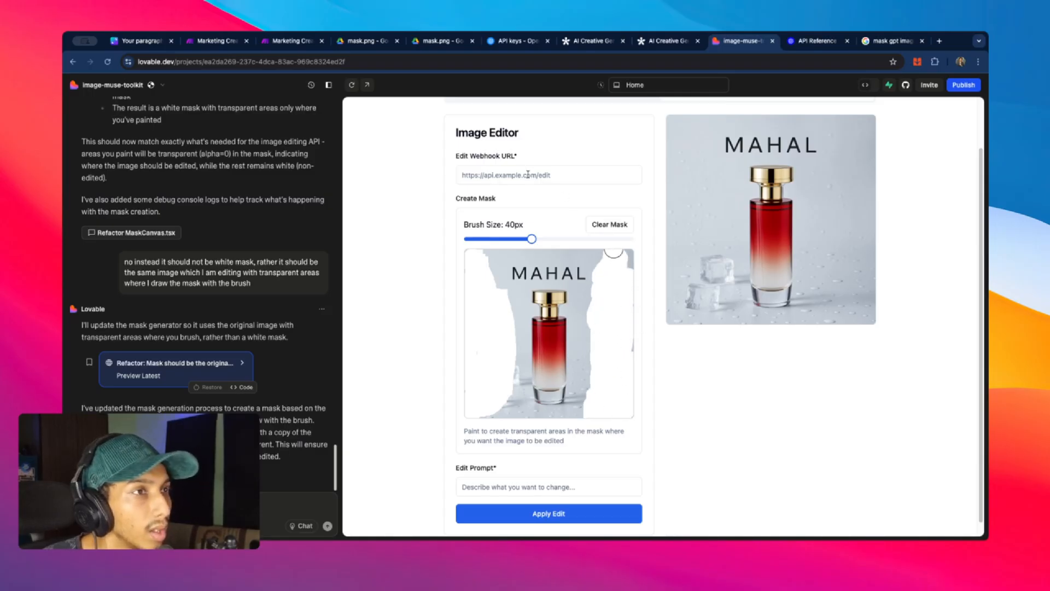
# - Copy the webhook URL from the Marketing Creative Editor scenario's webhook trigger
pyautogui.click(214, 48)
pyautogui.click(180, 290)
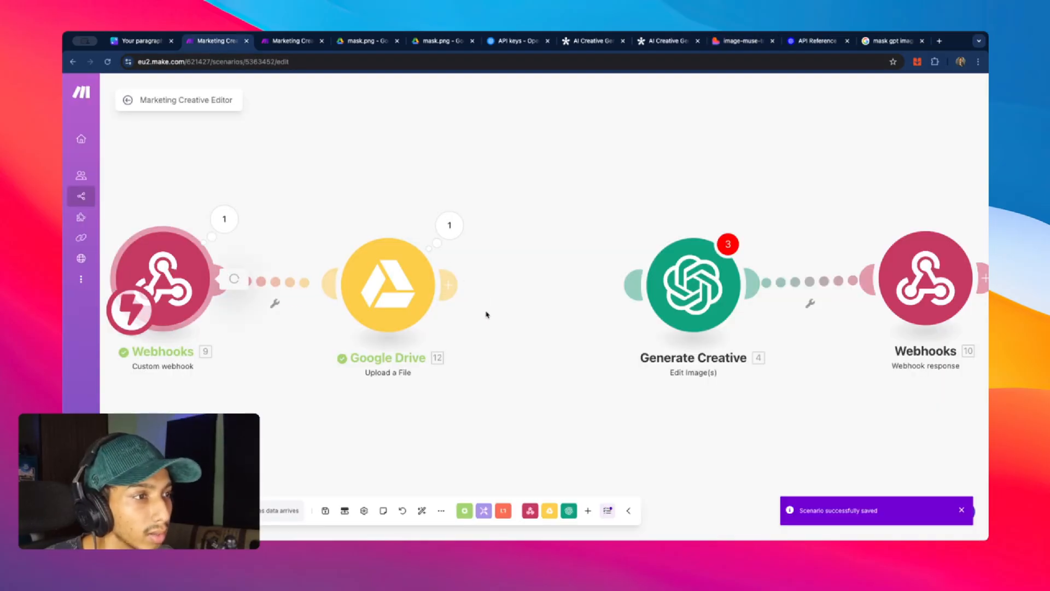
pyautogui.click(424, 349)
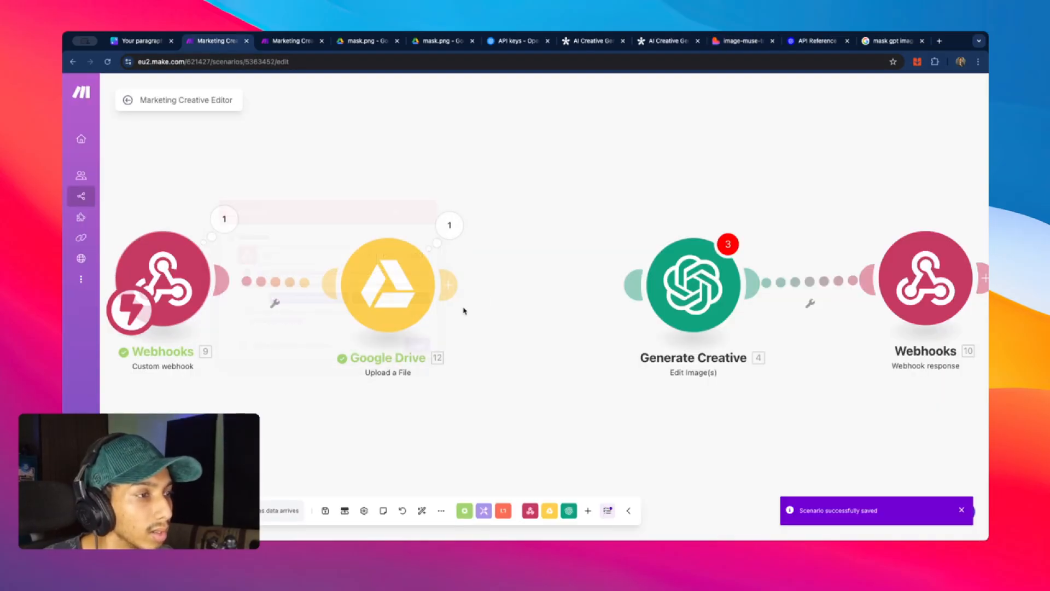
pyautogui.click(290, 42)
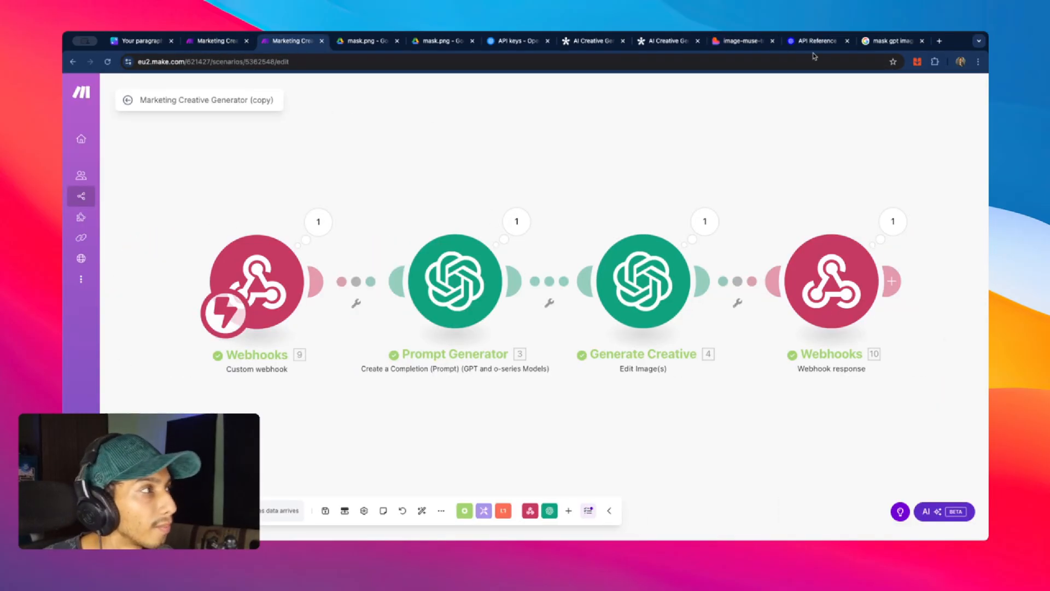
# - Paste the webhook URL into Edit Webhook URL and enter the prompt 'add botanicals and citrus slices'
pyautogui.click(742, 42)
pyautogui.click(573, 182)
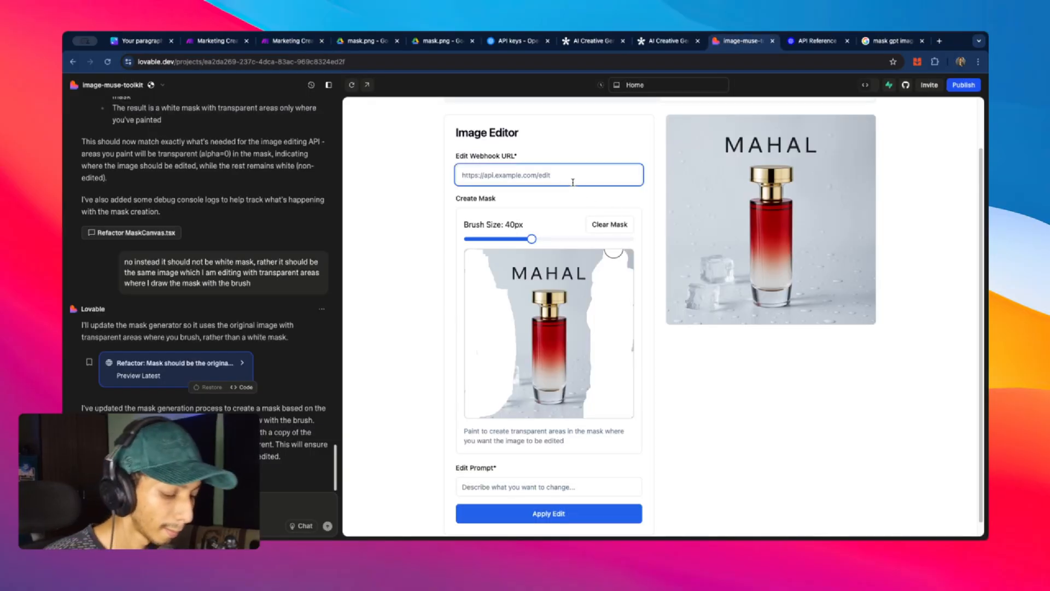
pyautogui.scroll(-1, 582, 226)
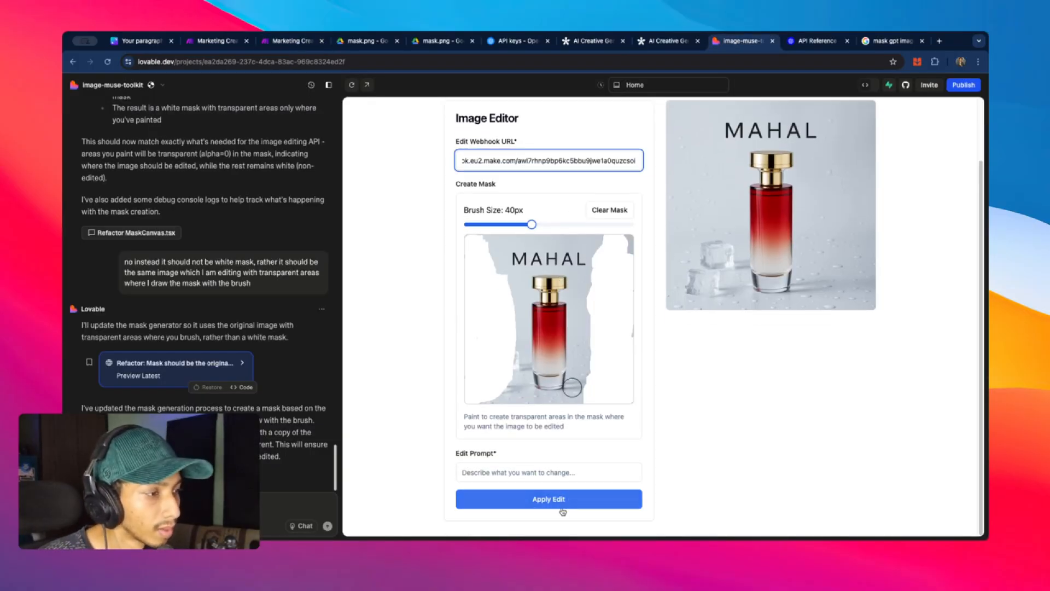
pyautogui.click(557, 471)
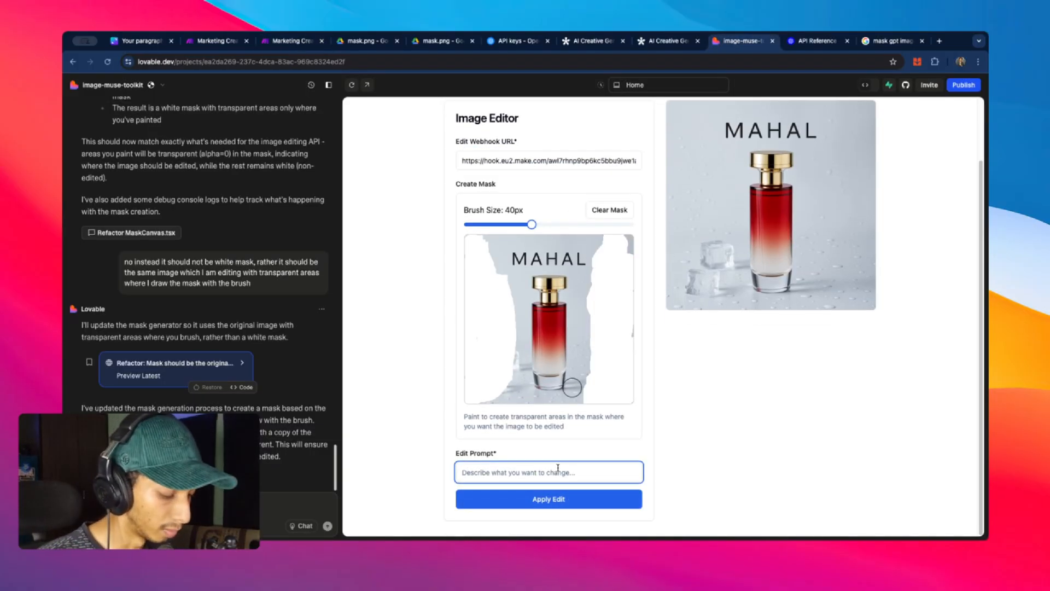
pyautogui.write('c')
pyautogui.press('BackSpace')
pyautogui.write('add botanicals and citrus slices')
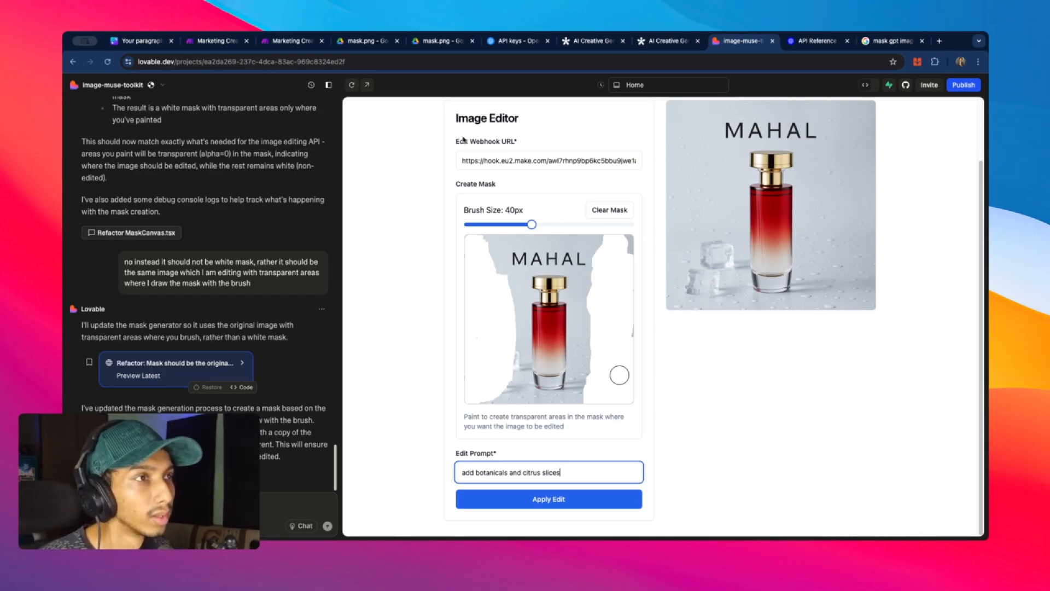
pyautogui.click(625, 251)
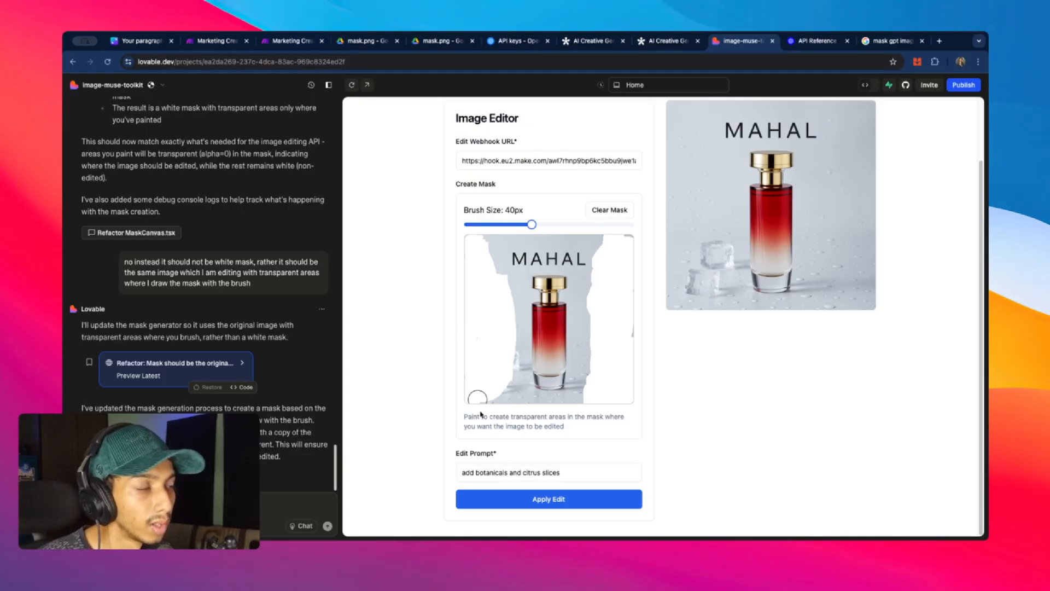
pyautogui.click(284, 43)
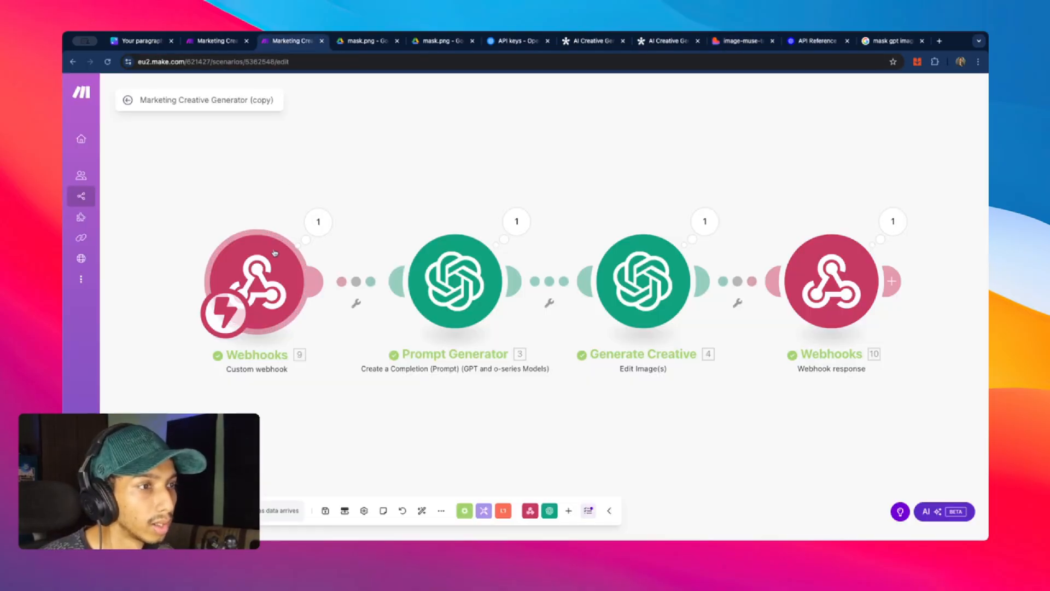
# - Run Marketing Creative Editor once and apply the masked botanicals edit from Lovable
pyautogui.click(224, 44)
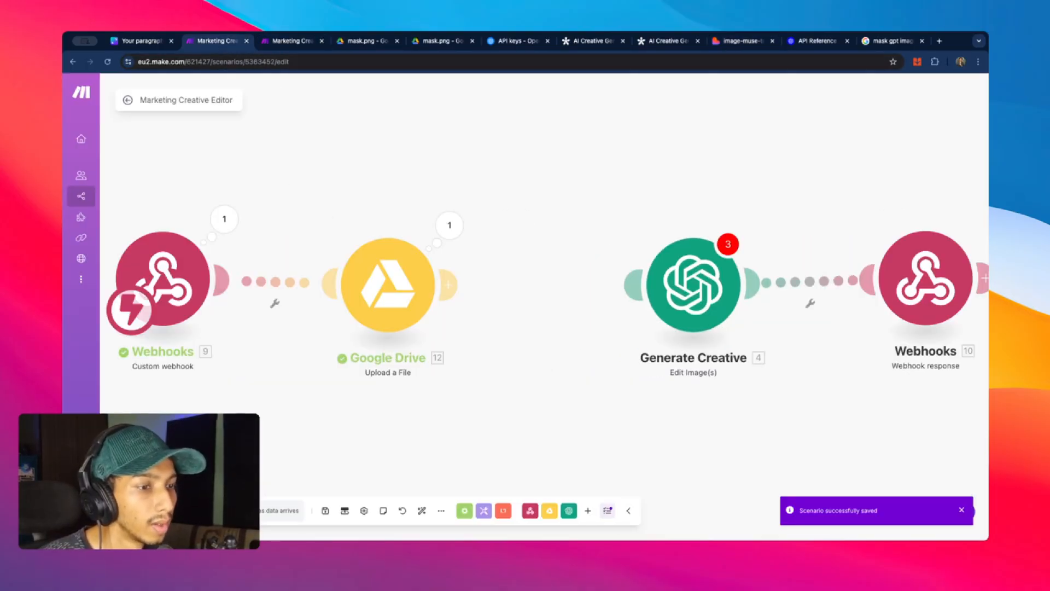
pyautogui.click(735, 41)
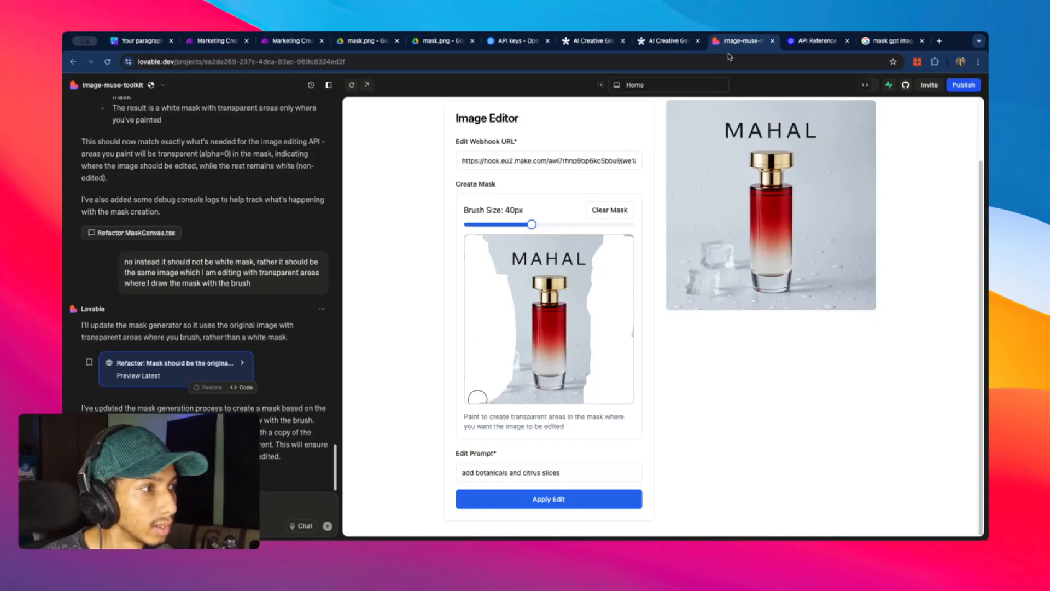
pyautogui.click(568, 501)
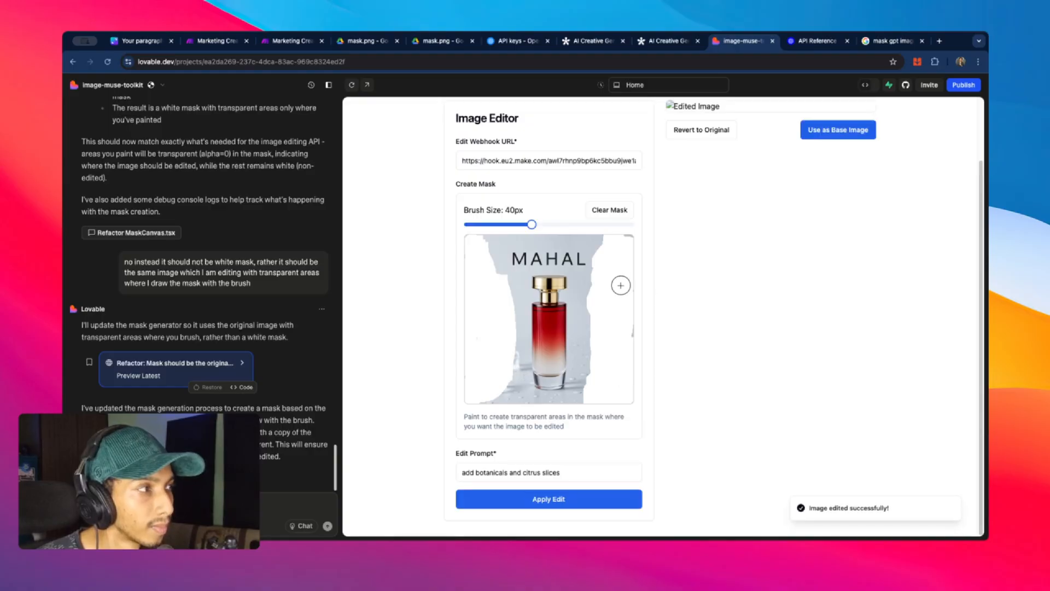
pyautogui.click(266, 43)
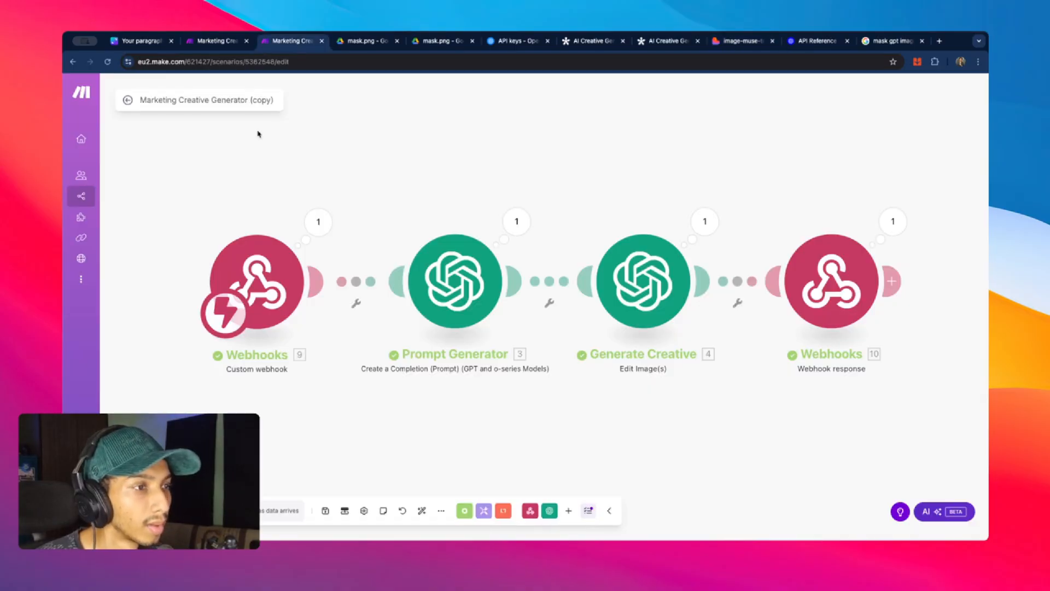
pyautogui.click(215, 42)
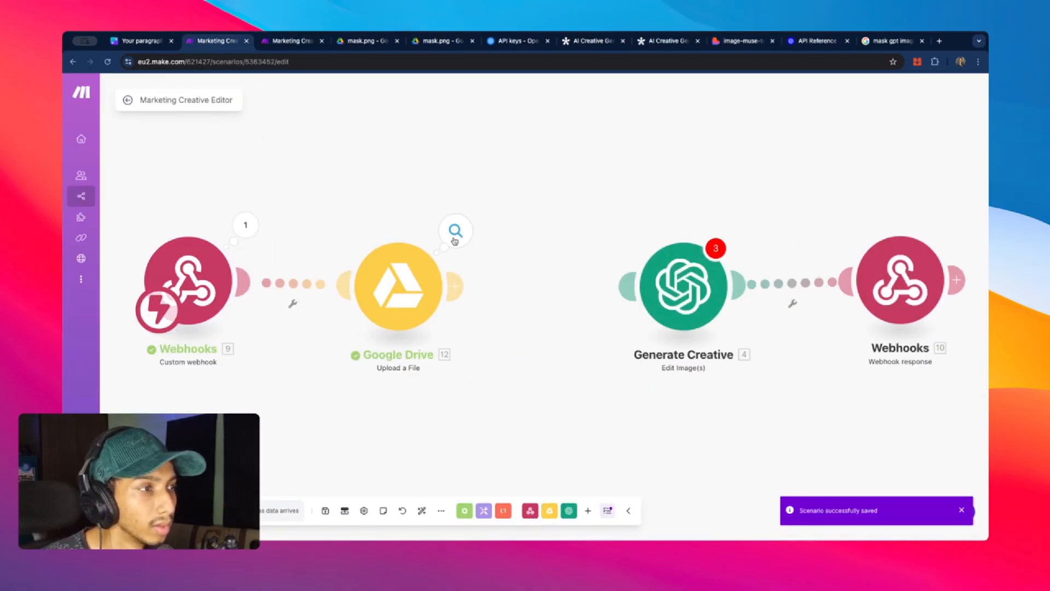
# - Open the uploaded mask.png from the Drive module's Web View Link in a new tab
pyautogui.click(453, 232)
pyautogui.rightClick(594, 366)
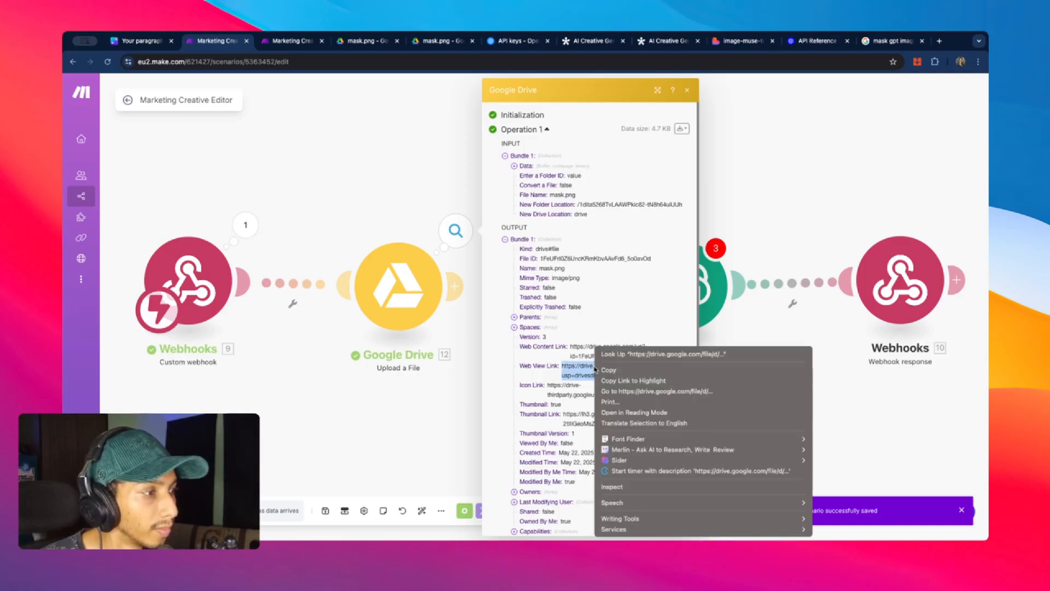
pyautogui.click(607, 377)
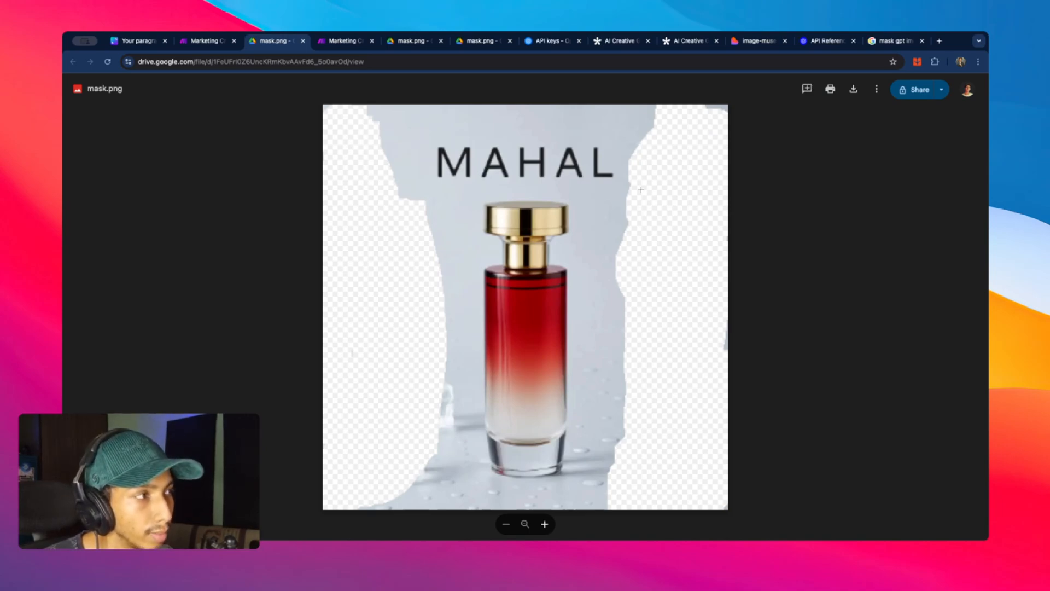
pyautogui.click(208, 41)
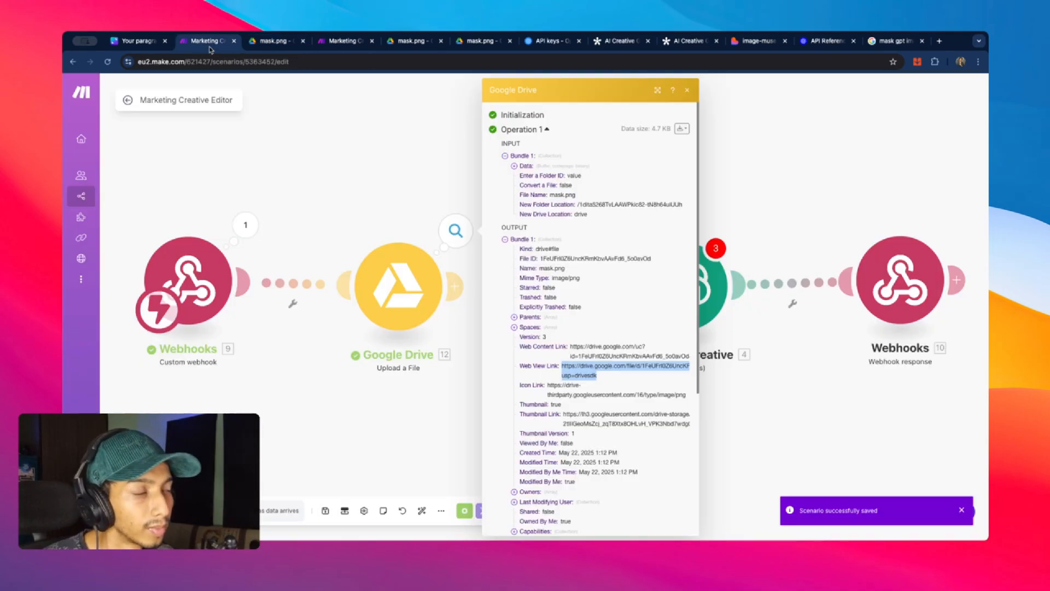
# - Unlink Google Drive from the webhook and connect Webhooks directly to Generate Creative
pyautogui.click(470, 249)
pyautogui.click(292, 304)
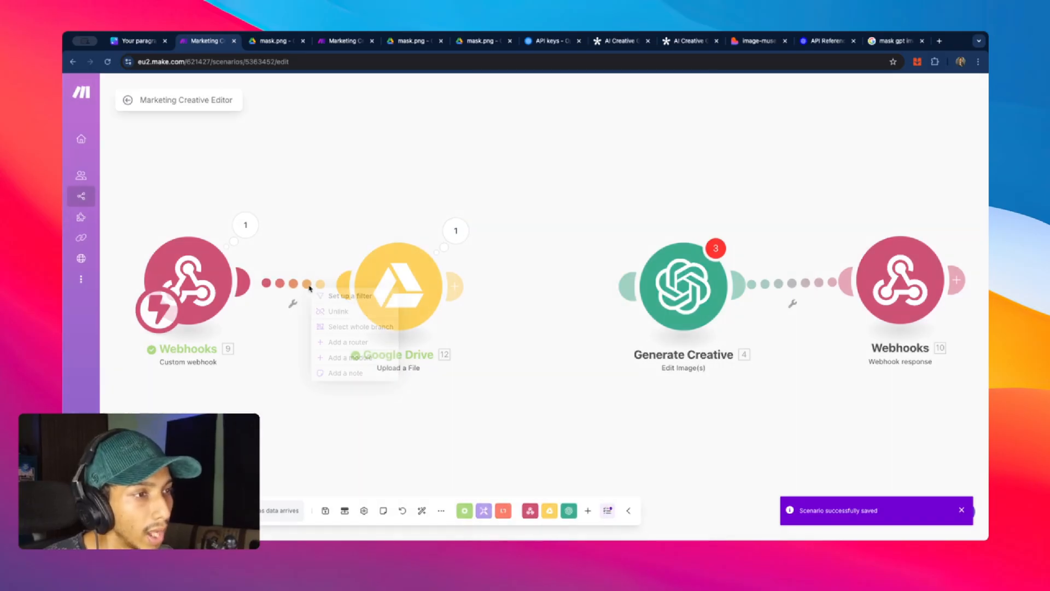
pyautogui.click(350, 310)
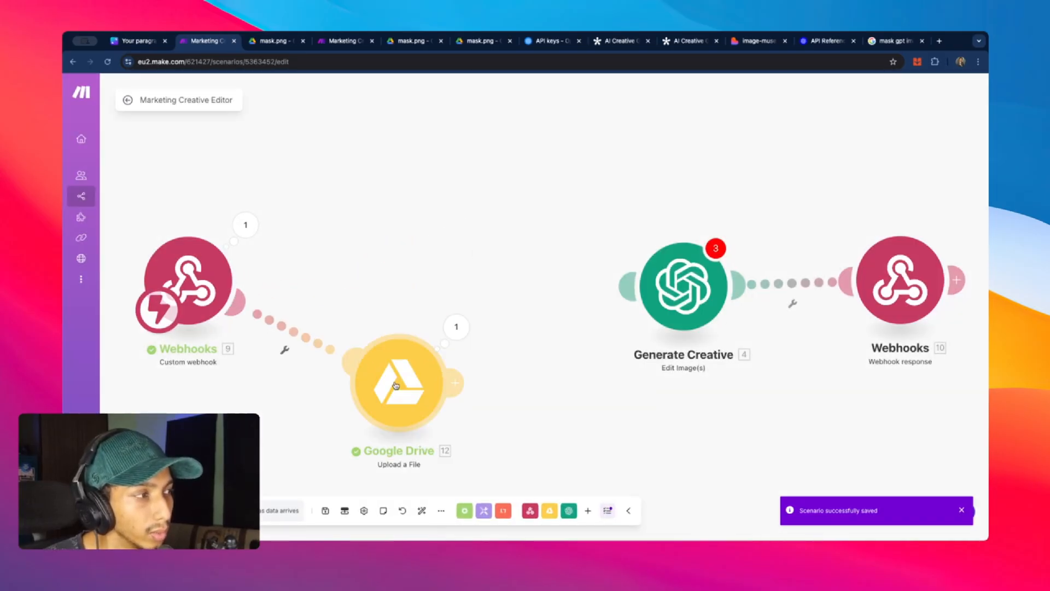
pyautogui.moveTo(243, 280); pyautogui.dragTo(683, 284)
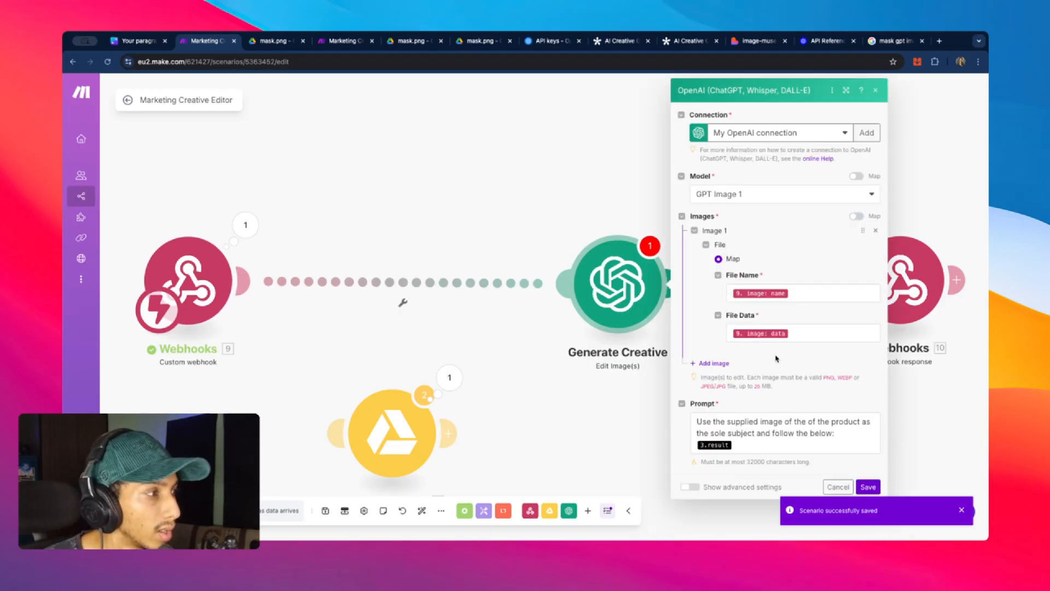
# - Map the webhook's mask name and data into Generate Creative's advanced Mask field
pyautogui.click(690, 486)
pyautogui.scroll(-5, 808, 363)
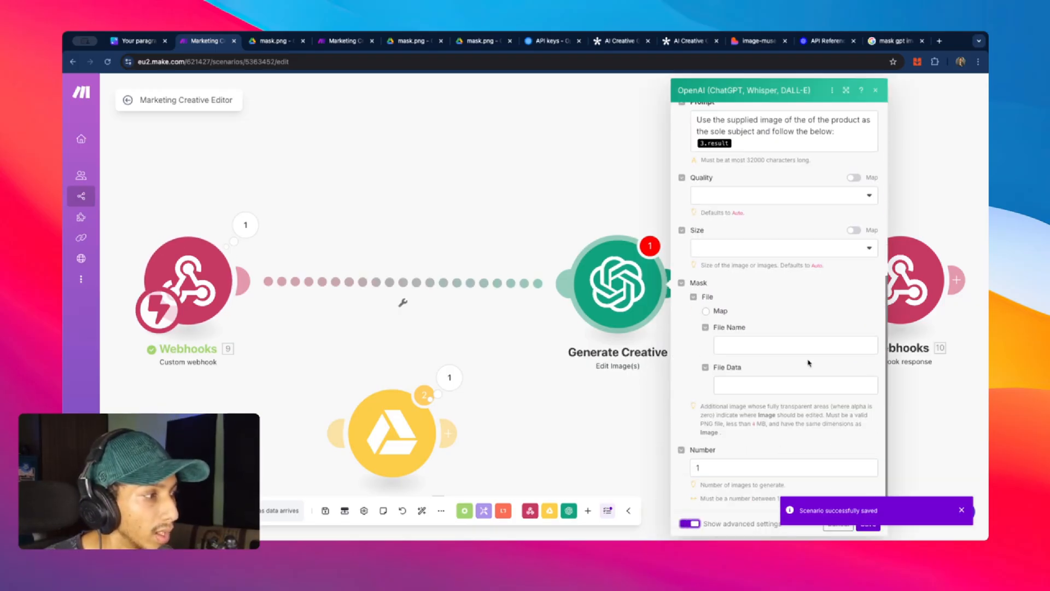
pyautogui.click(753, 339)
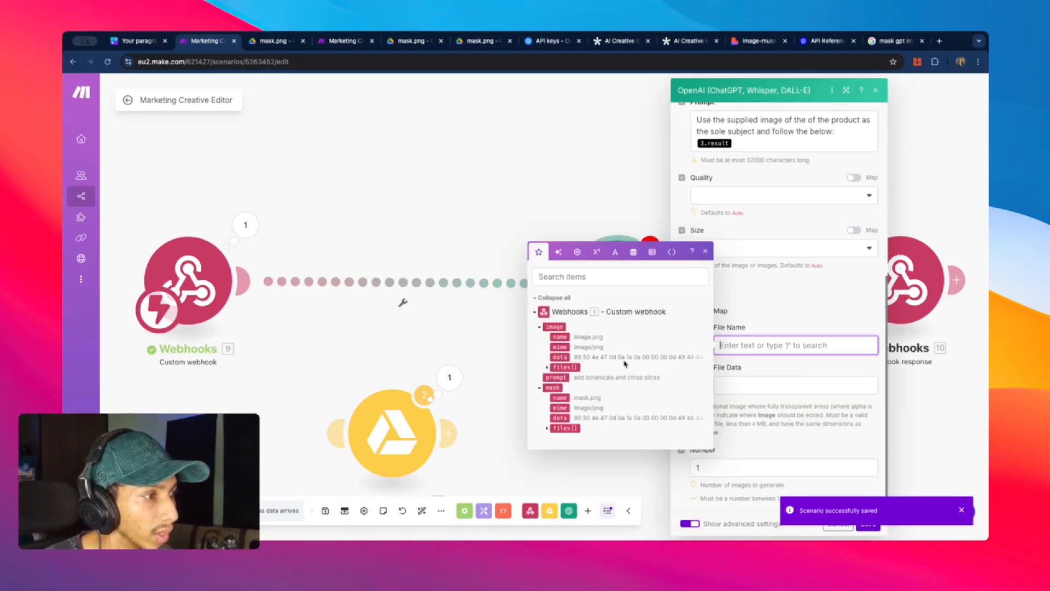
pyautogui.click(566, 398)
pyautogui.press('Tab')
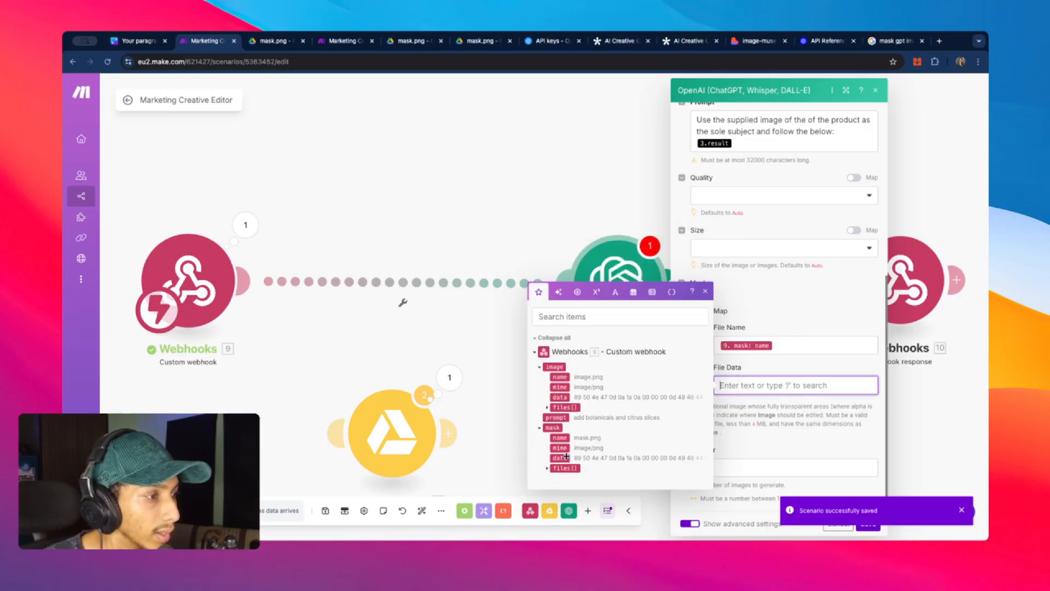
pyautogui.click(566, 456)
pyautogui.click(816, 321)
# - Replace the Prompt with the webhook's 9. prompt and save Generate Creative
pyautogui.scroll(3, 820, 314)
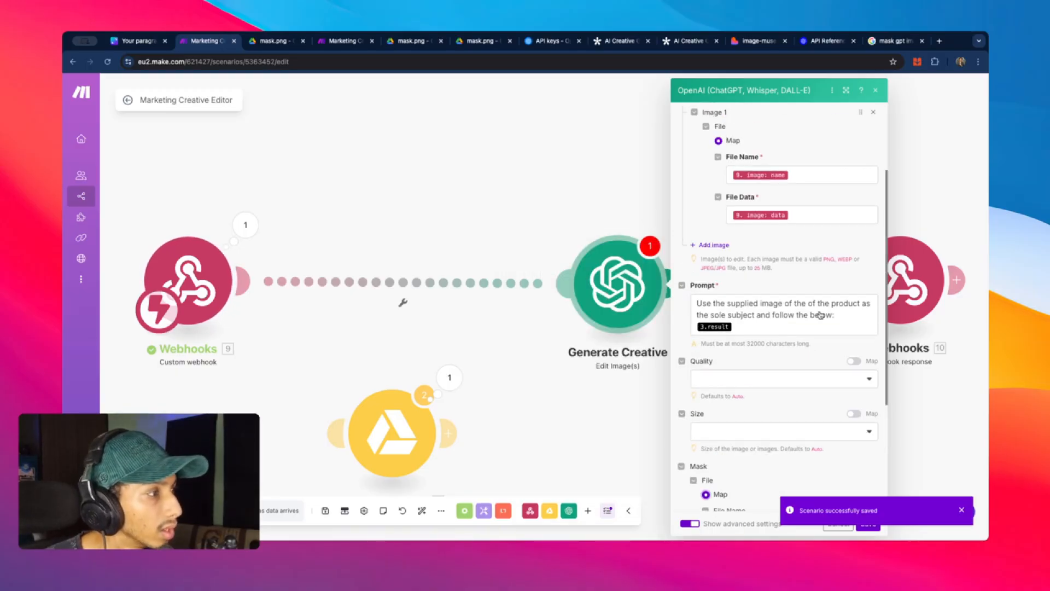
pyautogui.scroll(-3, 826, 334)
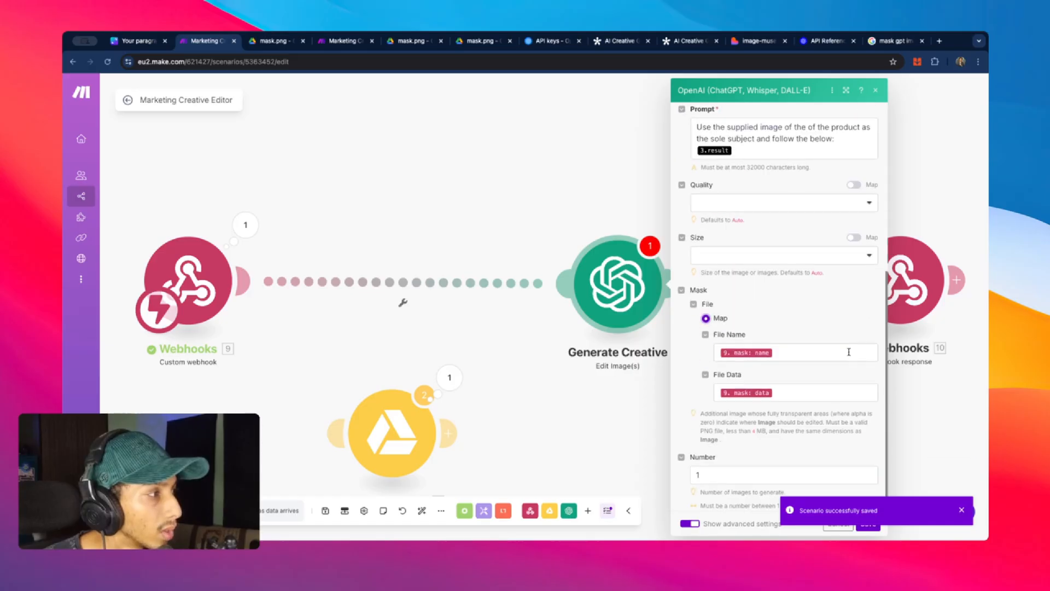
pyautogui.scroll(2, 849, 352)
pyautogui.moveTo(835, 255); pyautogui.dragTo(690, 245)
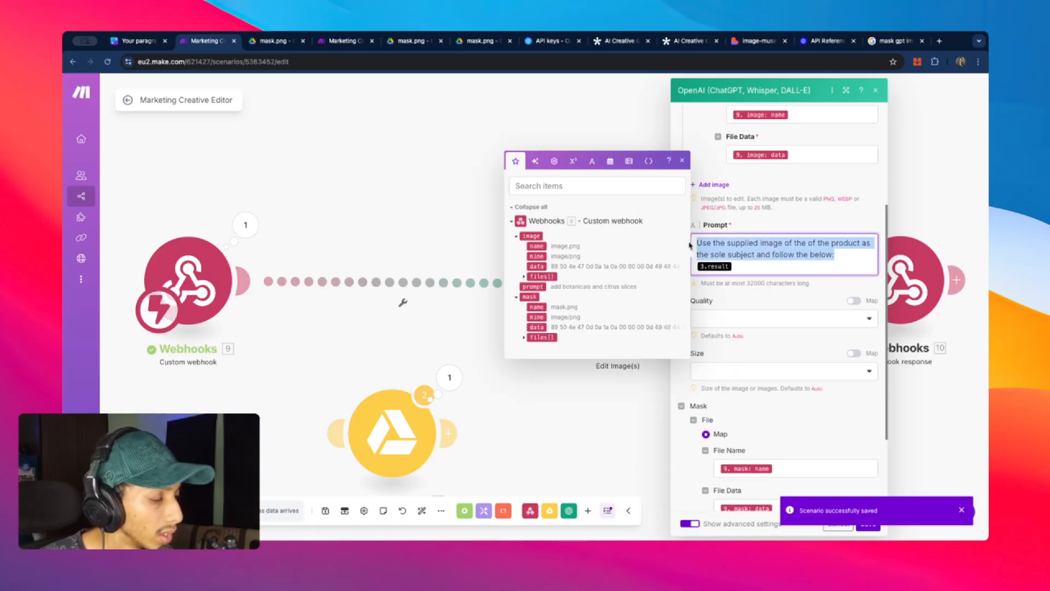
pyautogui.press('BackSpace')
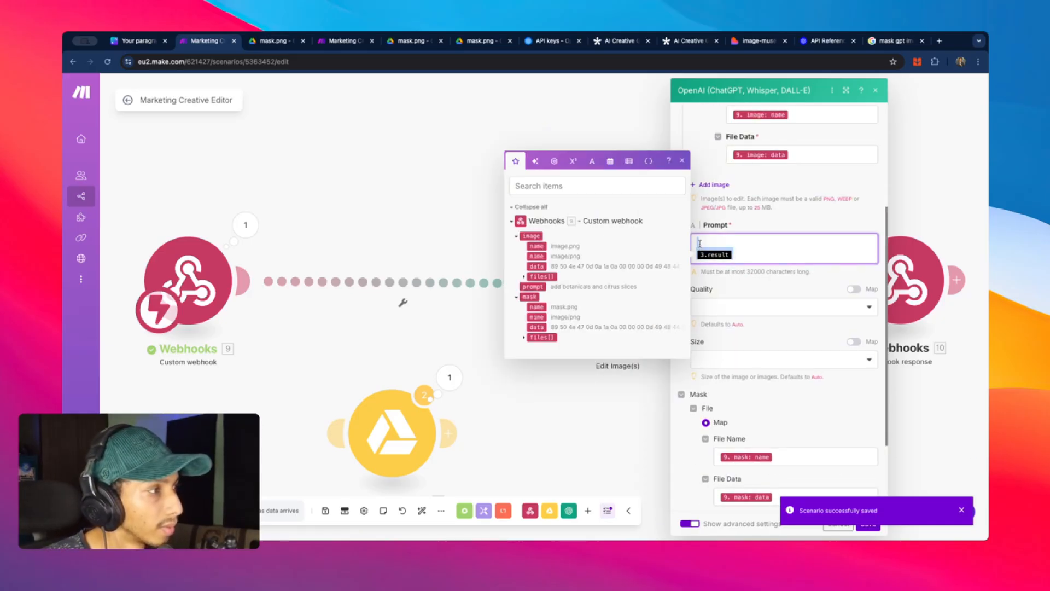
pyautogui.press('BackSpace')
pyautogui.click(540, 286)
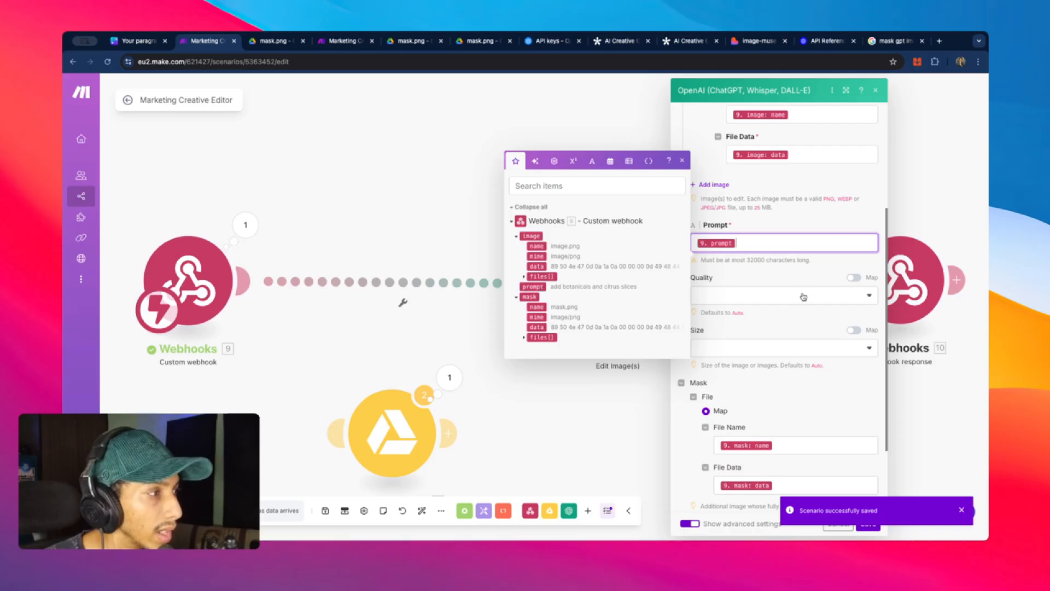
pyautogui.scroll(-2, 787, 283)
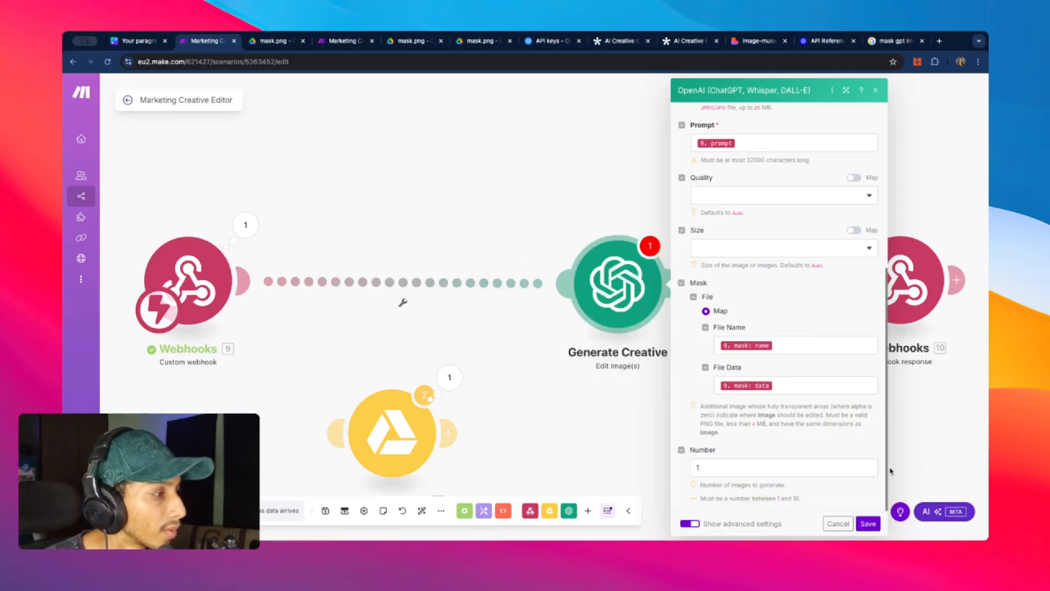
pyautogui.scroll(5, 801, 421)
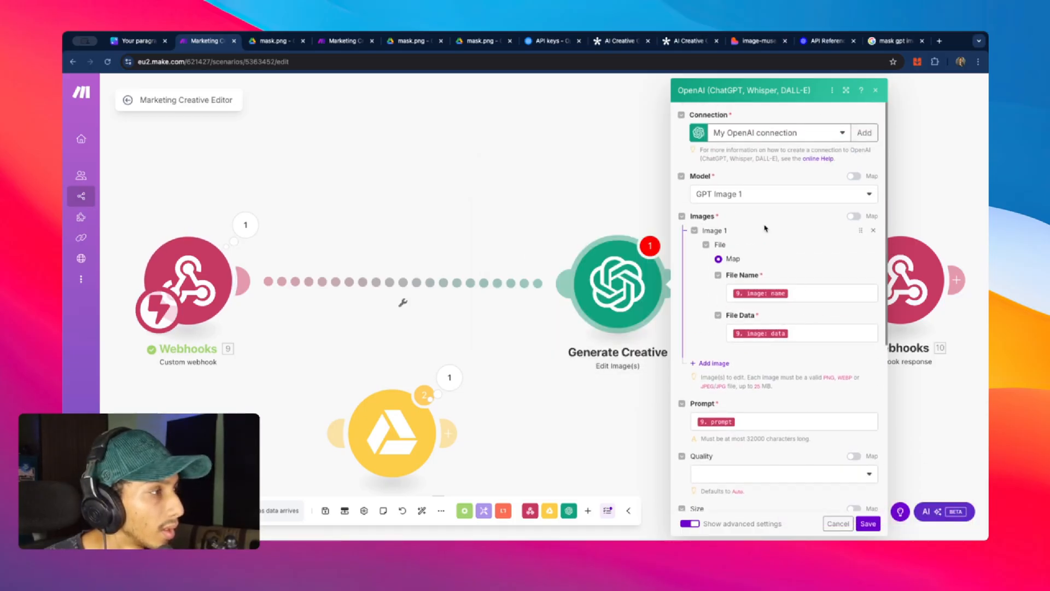
pyautogui.scroll(-5, 785, 239)
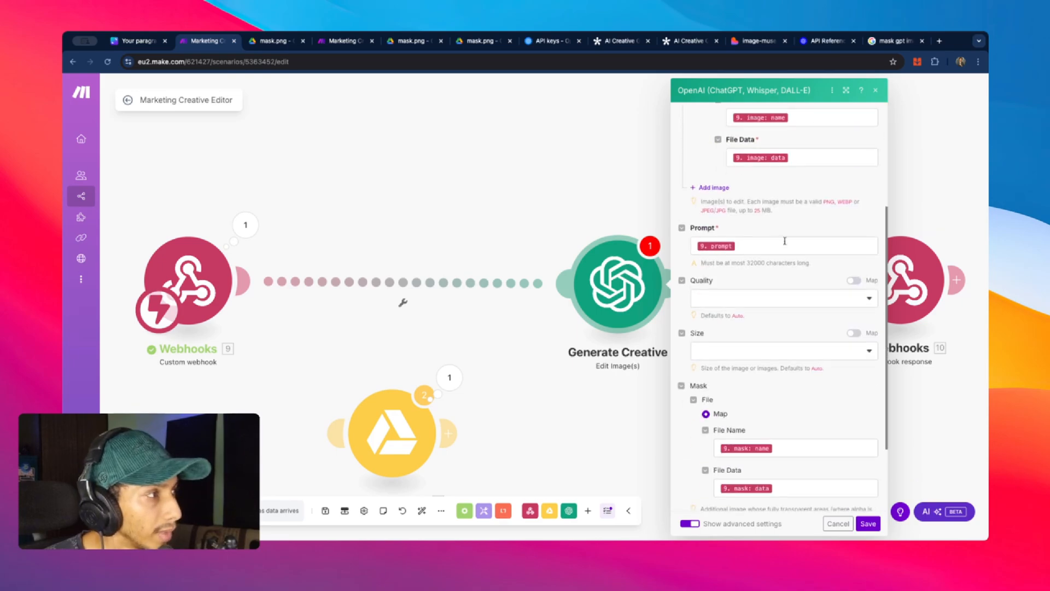
pyautogui.click(868, 523)
# - Save the Webhook response, resend the edit from Lovable, and check the returned botanicals image
pyautogui.click(835, 279)
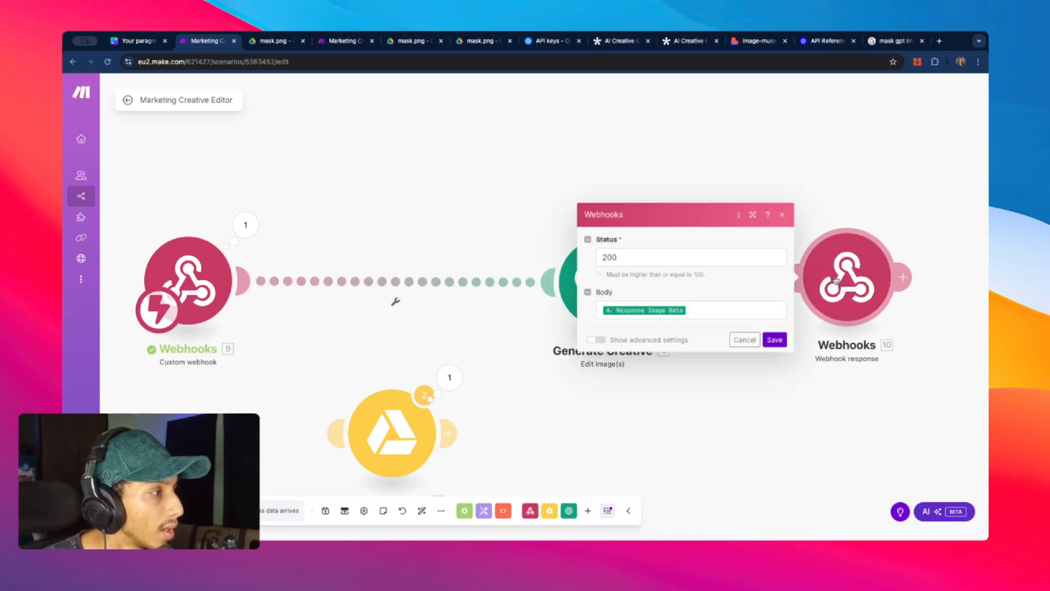
pyautogui.click(774, 339)
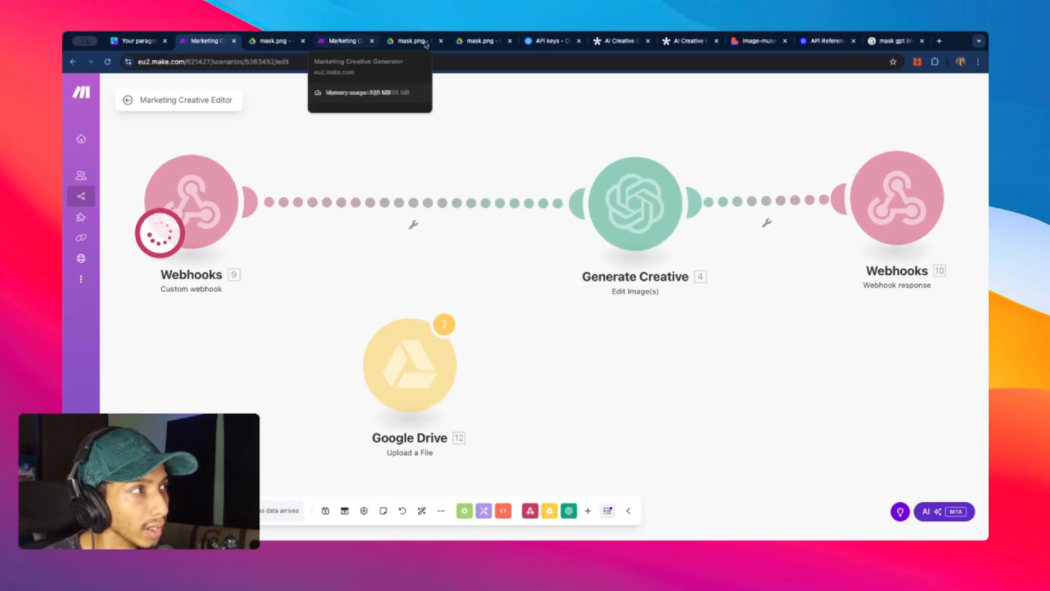
pyautogui.click(743, 41)
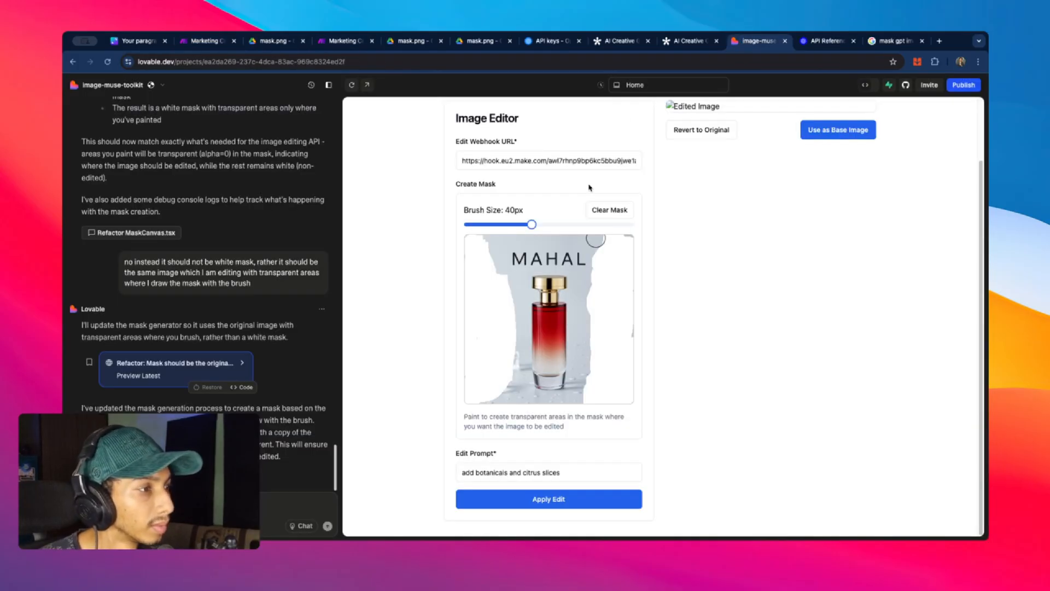
pyautogui.click(576, 497)
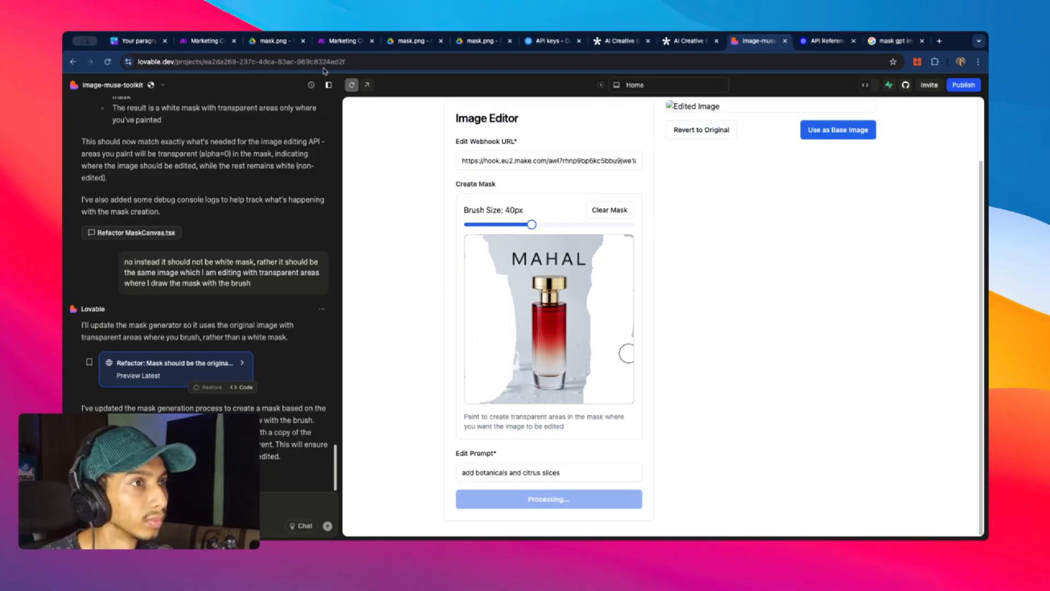
pyautogui.click(196, 41)
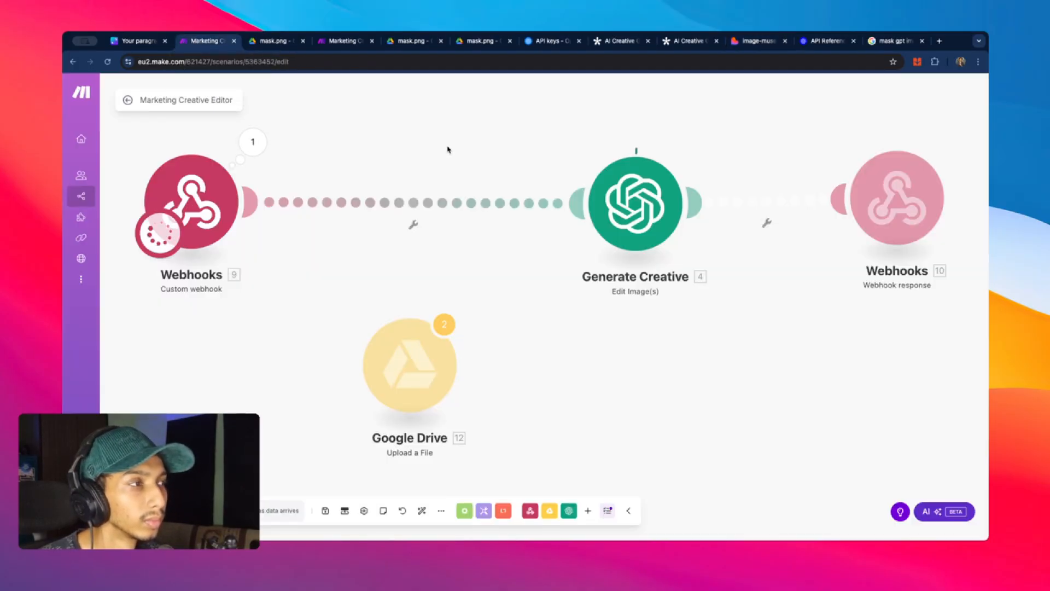
pyautogui.scroll(2, 381, 150)
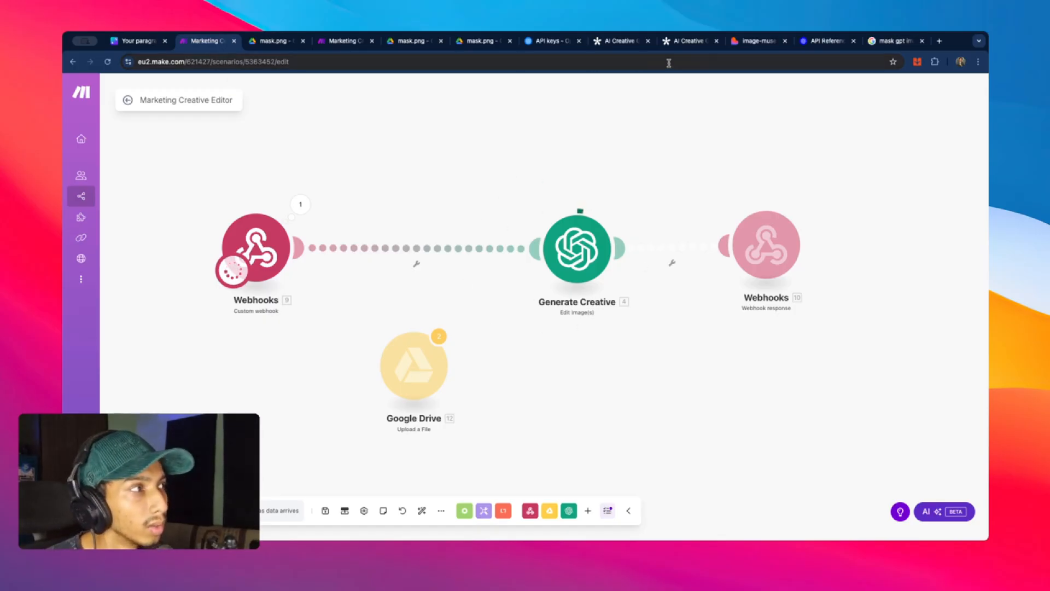
pyautogui.click(758, 41)
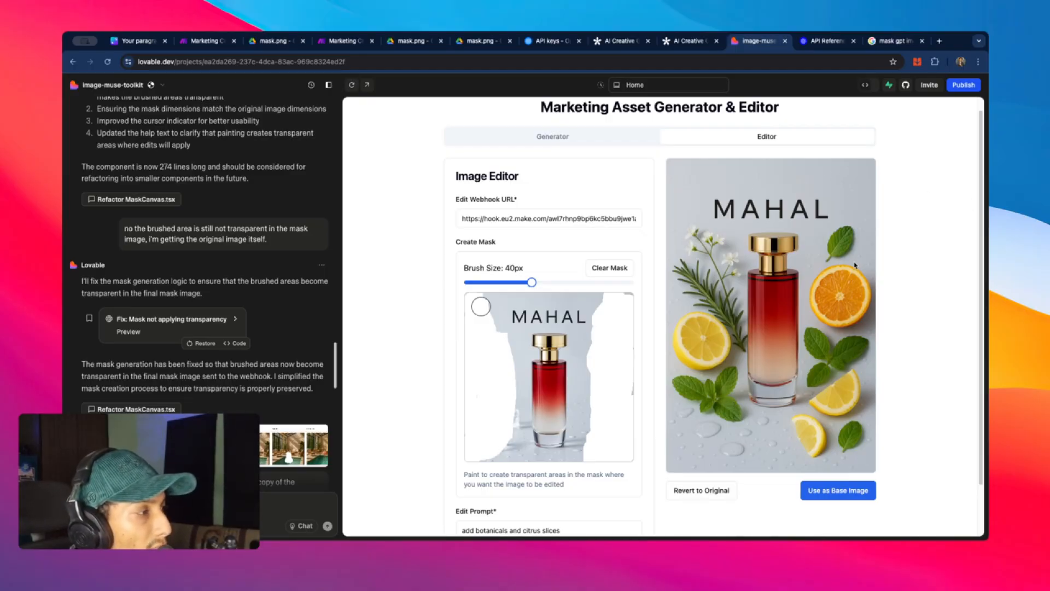
pyautogui.scroll(-2, 892, 317)
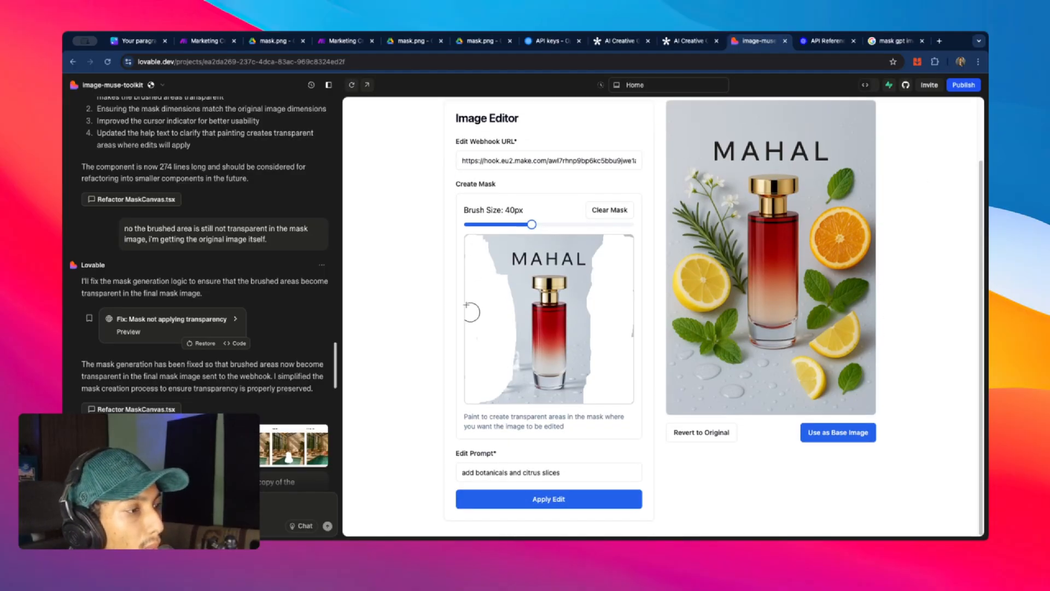
pyautogui.scroll(2, 577, 169)
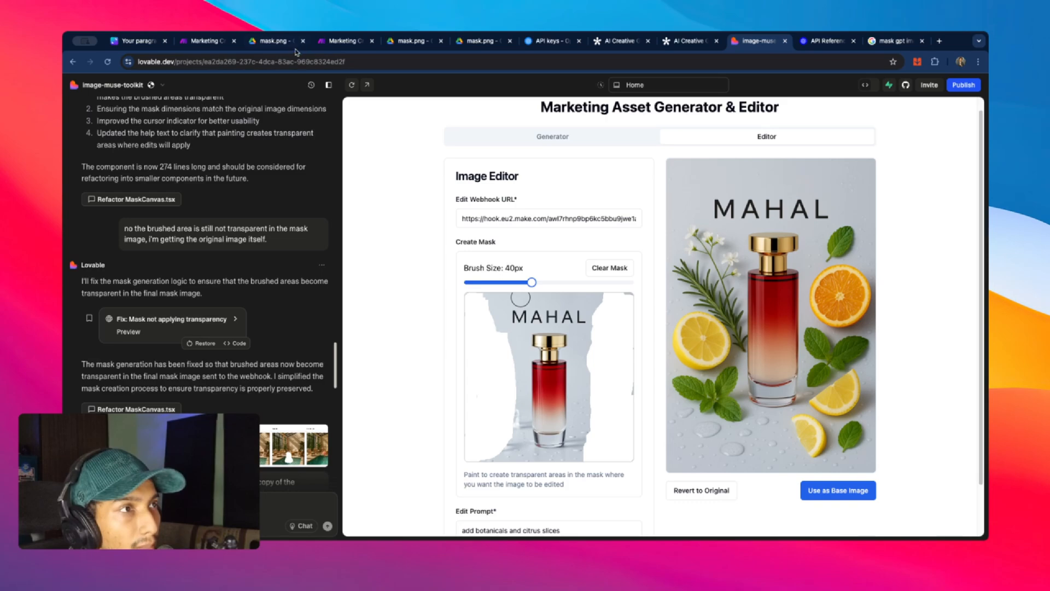
pyautogui.click(204, 41)
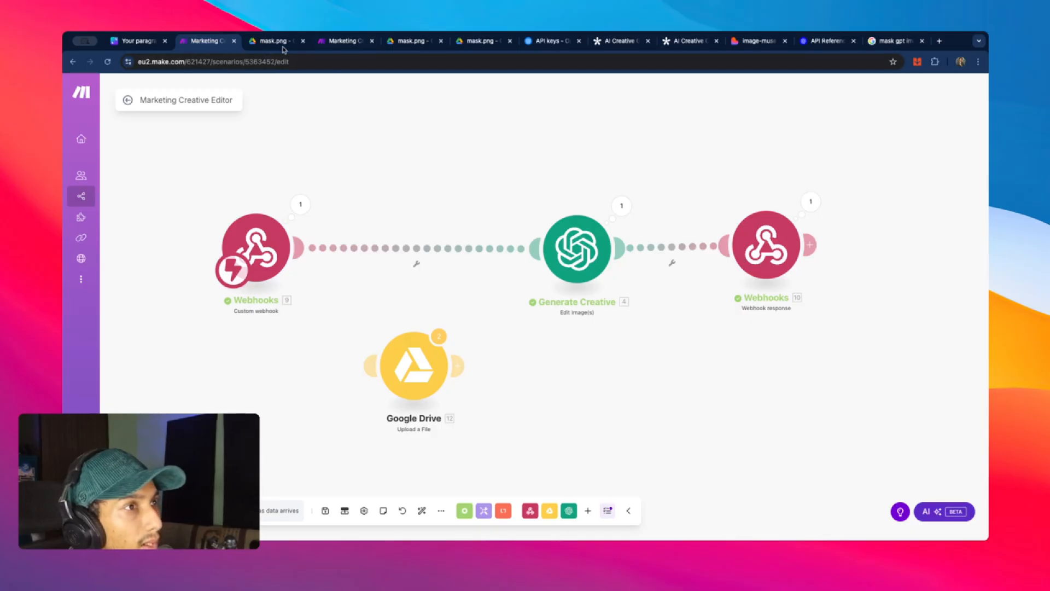
pyautogui.click(755, 44)
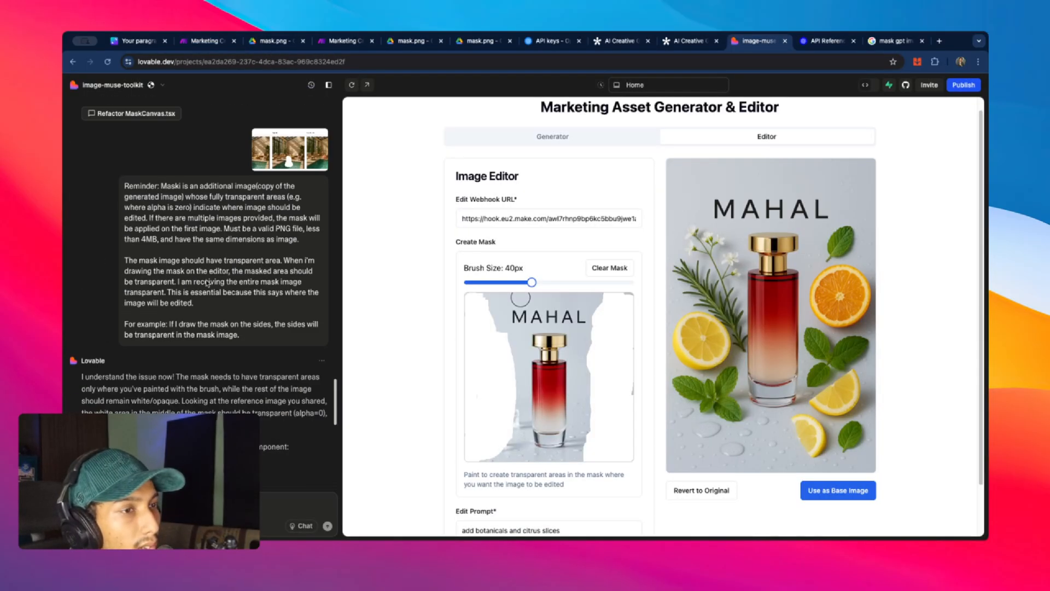
# - Review the mask-transparency chat in Lovable, then switch to Make's Marketing Creative Editor scenario
pyautogui.scroll(-2, 459, 261)
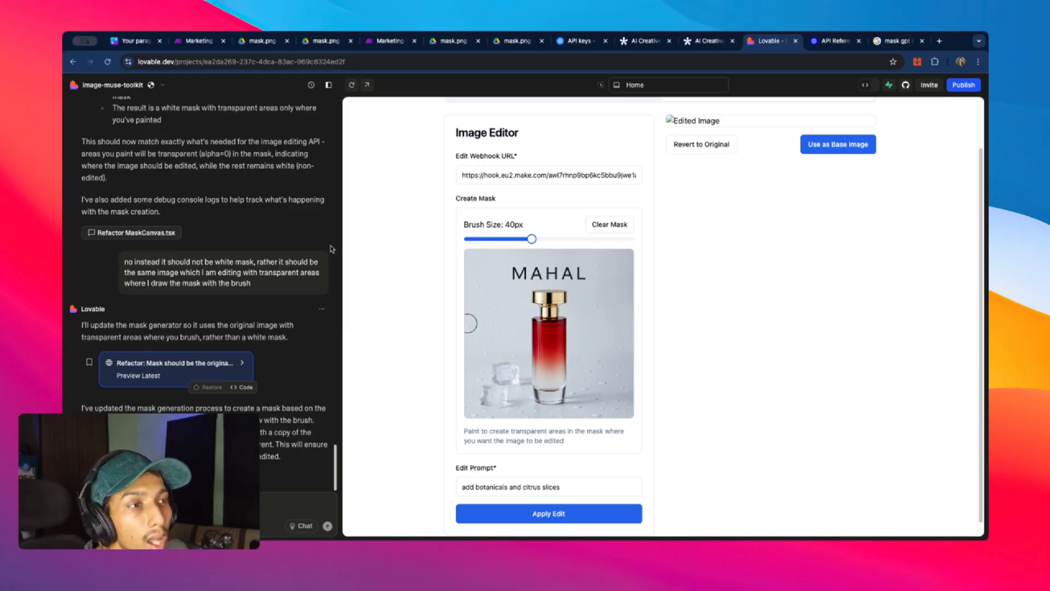
pyautogui.scroll(1, 325, 243)
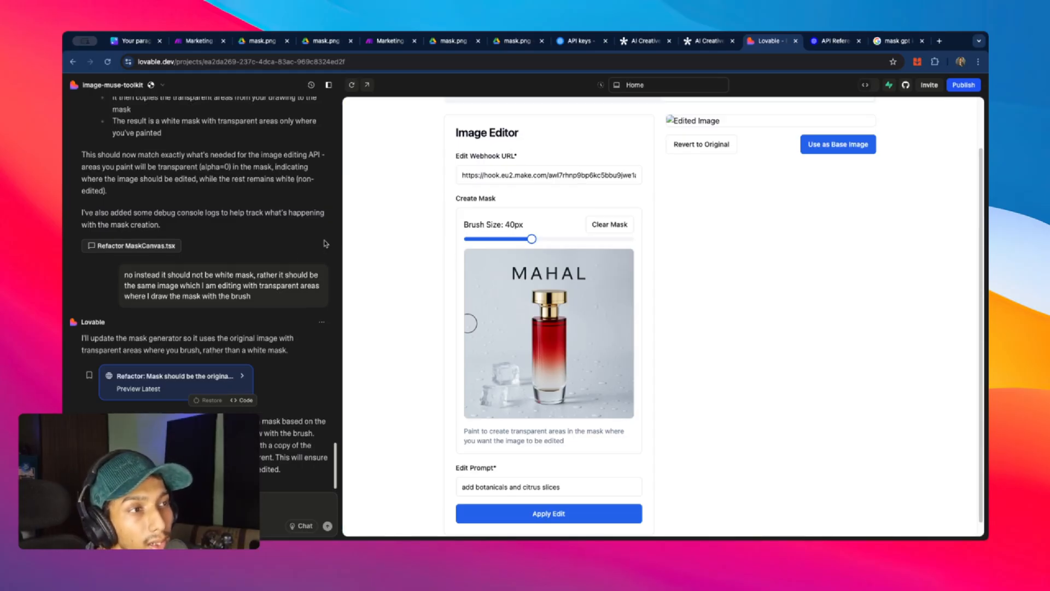
pyautogui.scroll(15, 328, 244)
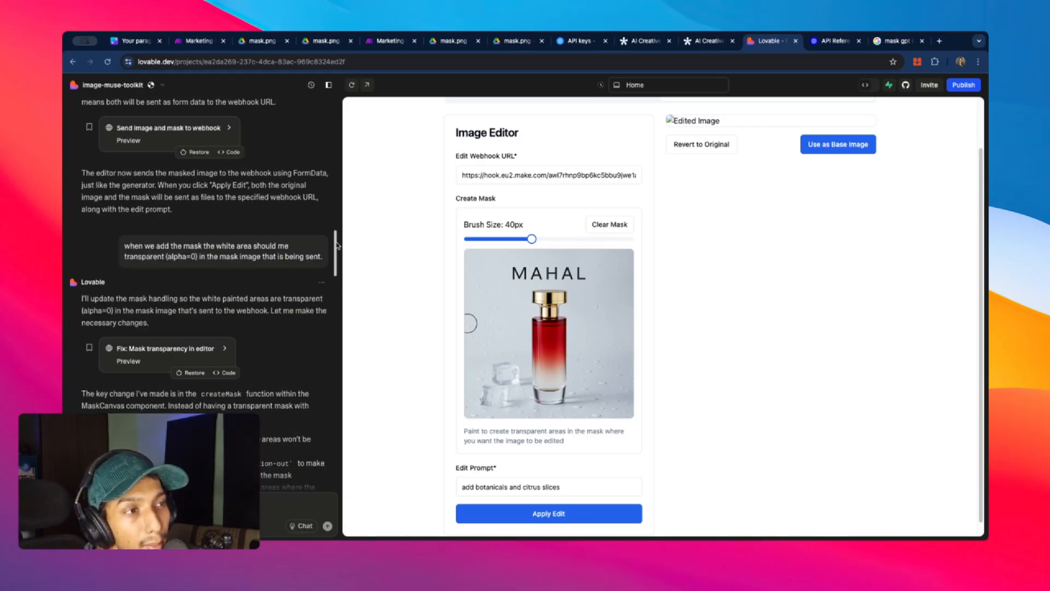
pyautogui.scroll(5, 329, 245)
pyautogui.scroll(-15, 328, 244)
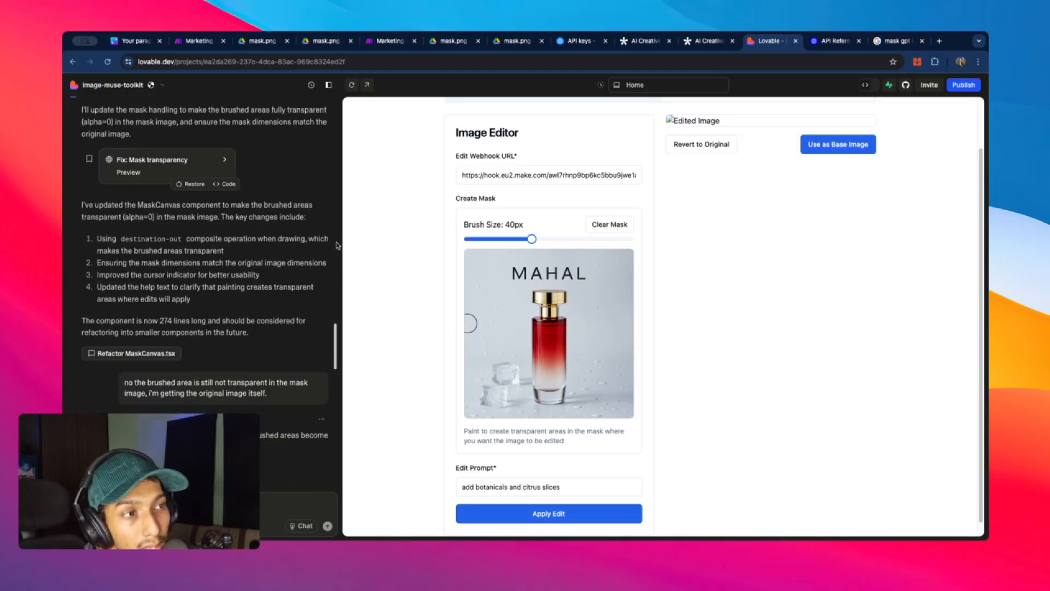
pyautogui.scroll(-10, 337, 245)
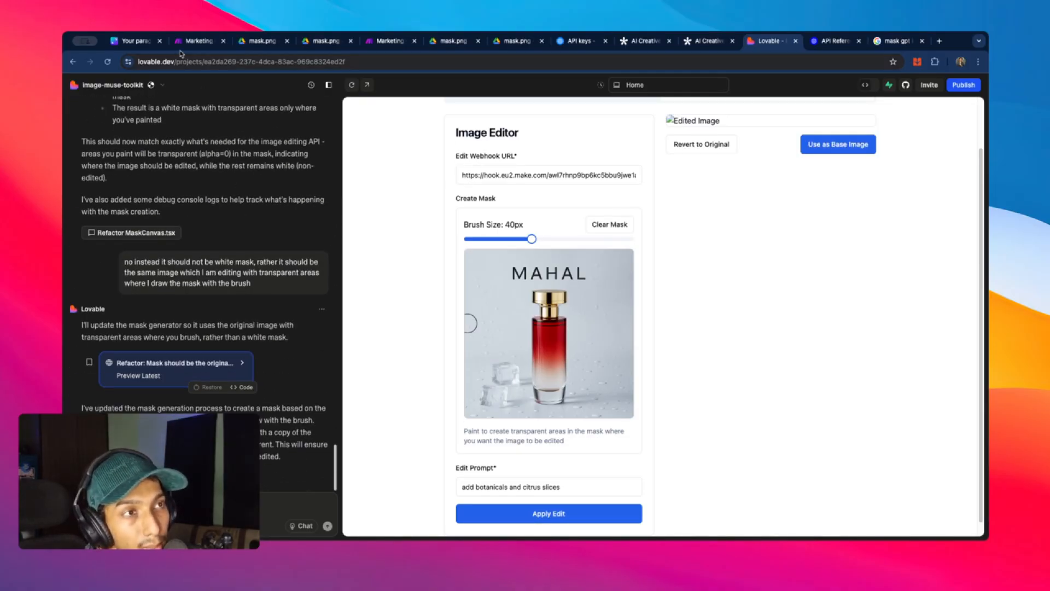
pyautogui.click(197, 40)
# - Inspect the webhook, Generate Creative and response modules, then return to the MAHAL perfume image editor
pyautogui.scroll(-3, 396, 182)
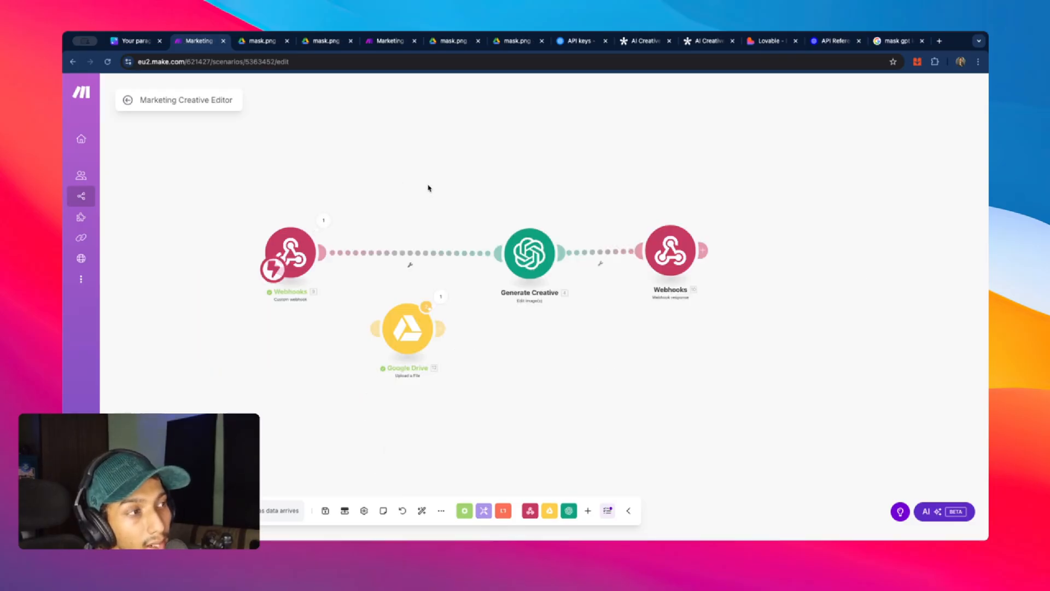
pyautogui.scroll(3, 430, 189)
pyautogui.moveTo(397, 191); pyautogui.dragTo(402, 206)
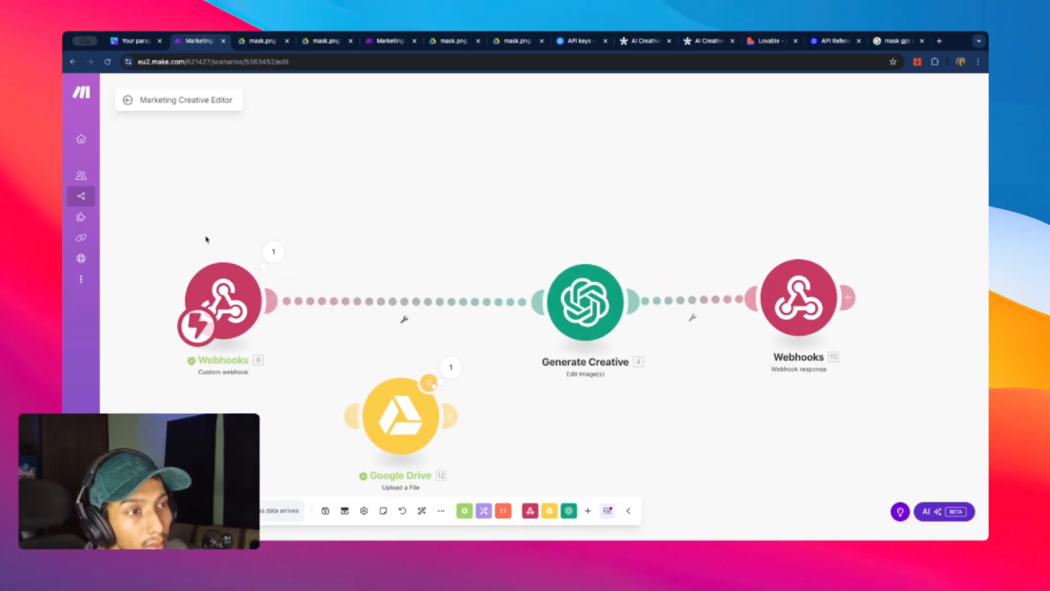
pyautogui.moveTo(179, 285); pyautogui.dragTo(178, 305)
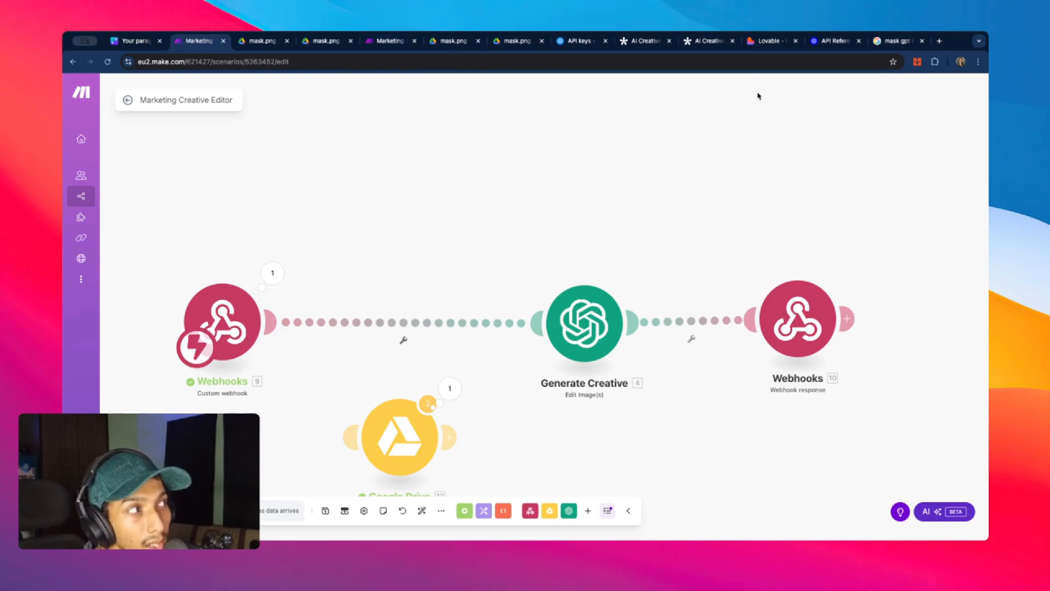
pyautogui.click(768, 41)
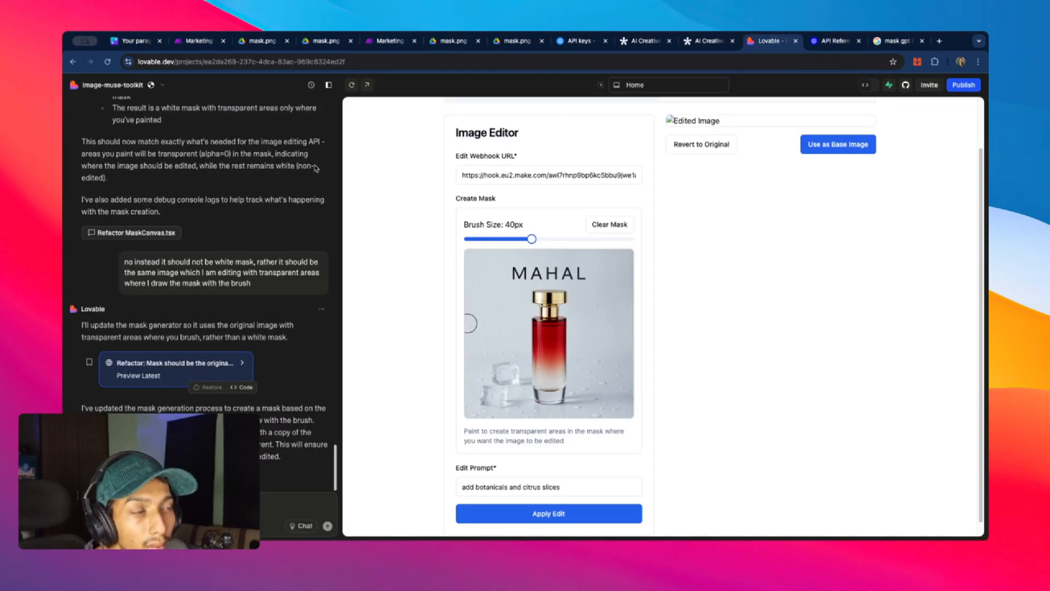
pyautogui.scroll(15, 323, 191)
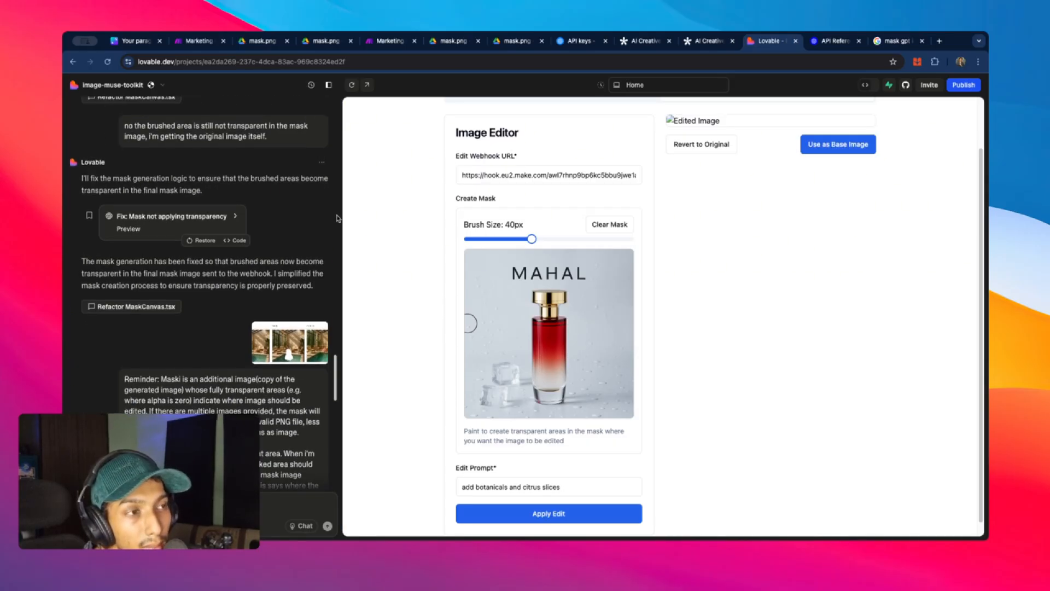
pyautogui.scroll(20, 336, 211)
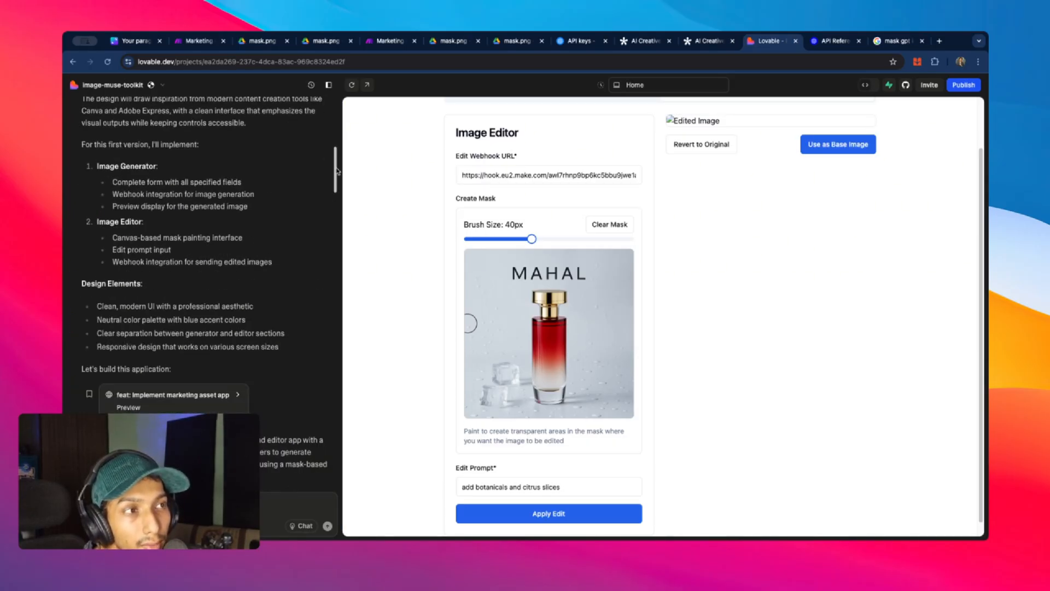
pyautogui.scroll(-20, 337, 171)
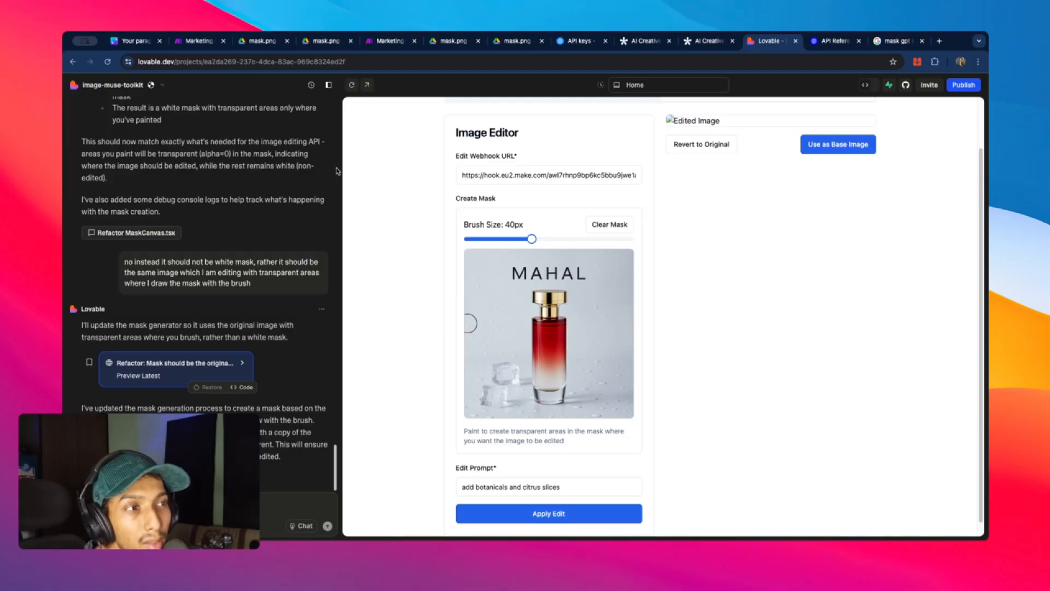
pyautogui.scroll(20, 337, 171)
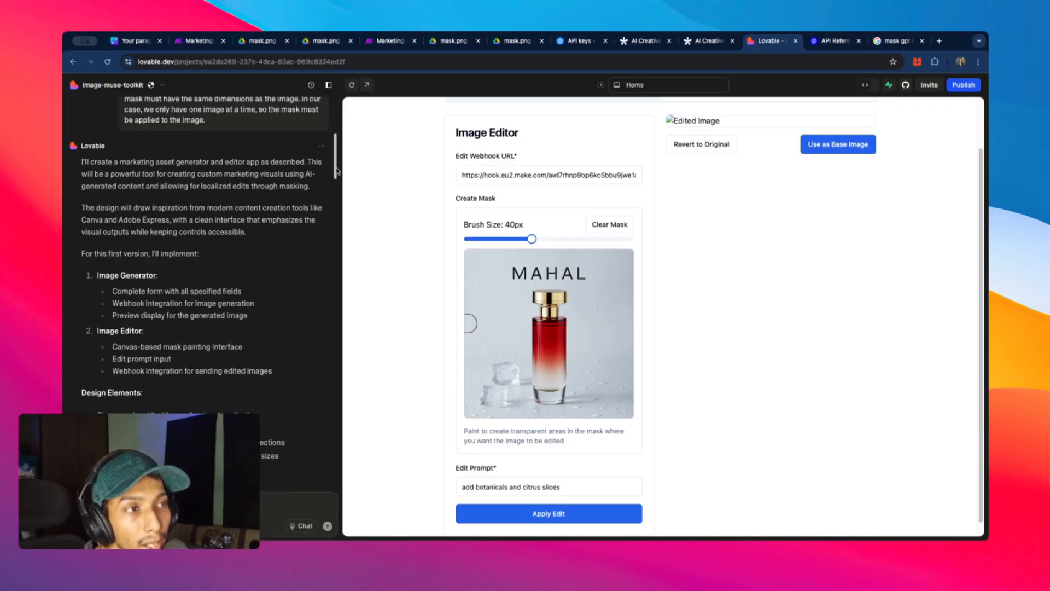
pyautogui.scroll(-20, 232, 189)
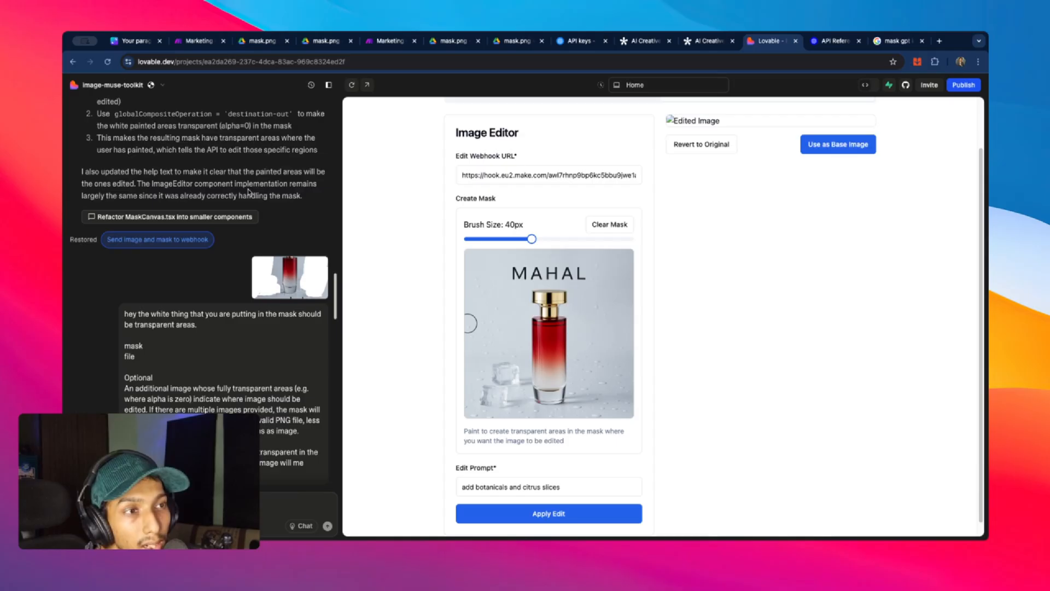
pyautogui.scroll(-5, 248, 191)
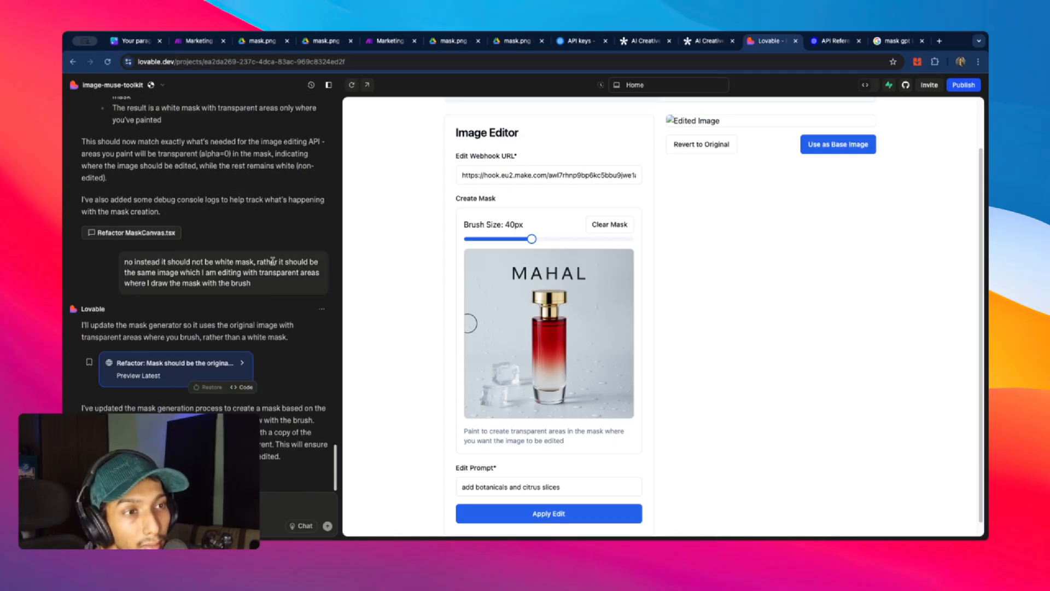
pyautogui.scroll(5, 251, 213)
pyautogui.scroll(-3, 258, 239)
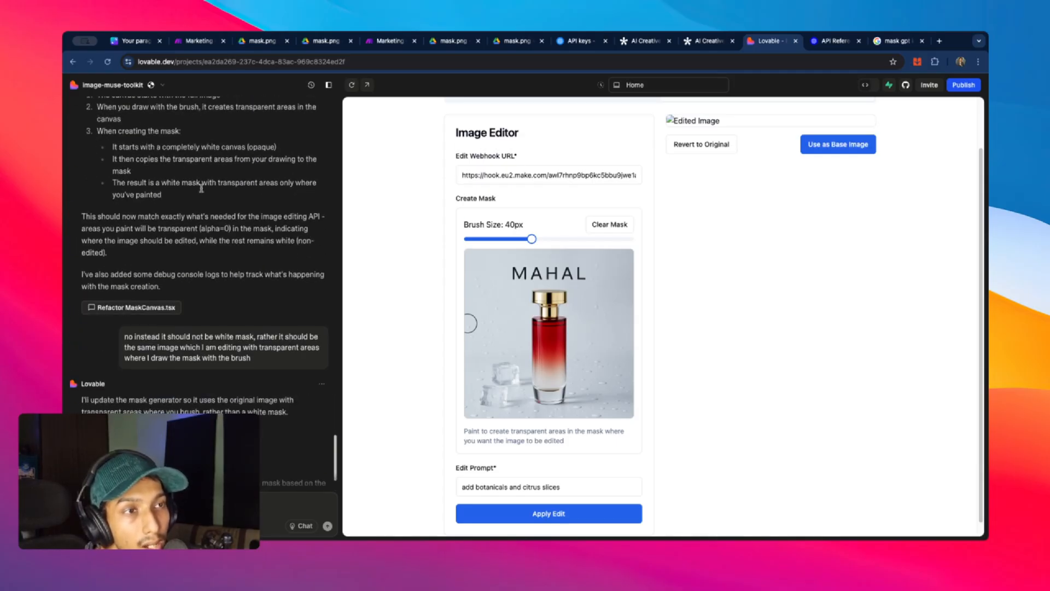
pyautogui.scroll(-3, 323, 228)
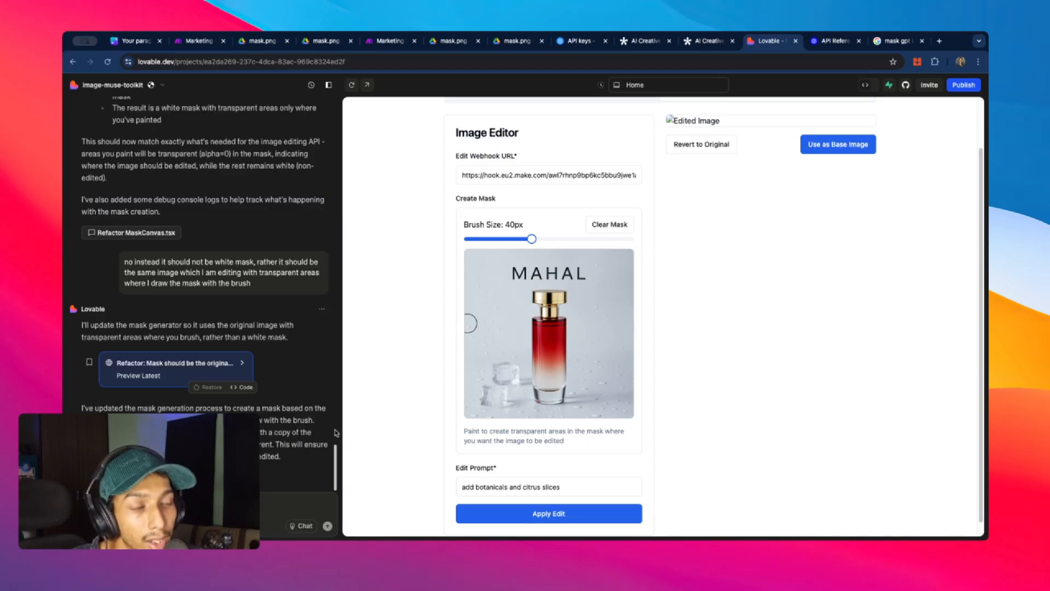
pyautogui.moveTo(336, 451); pyautogui.dragTo(338, 446)
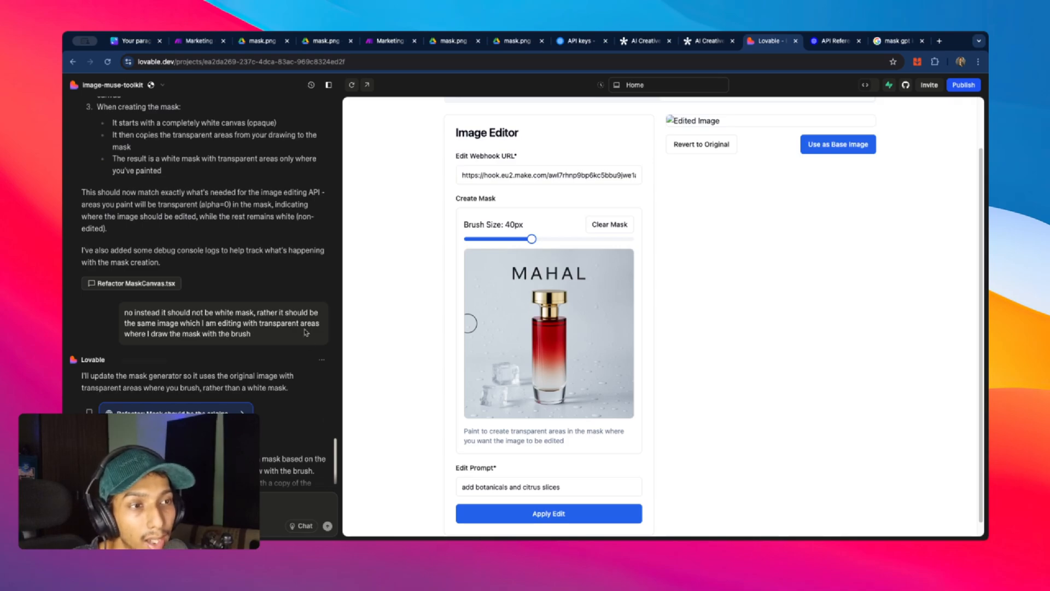
pyautogui.scroll(10, 306, 314)
pyautogui.scroll(-10, 336, 339)
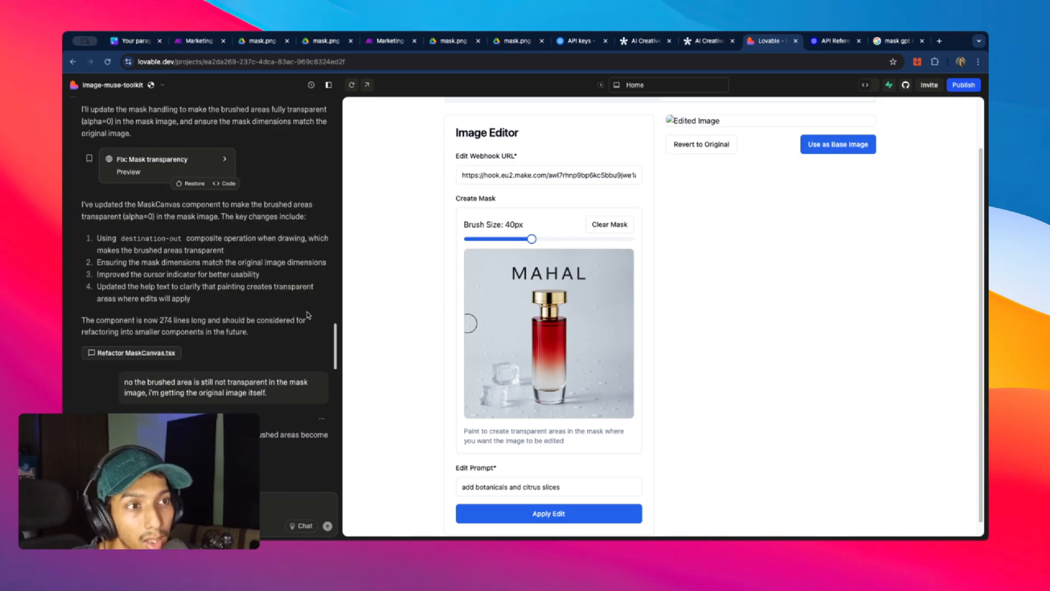